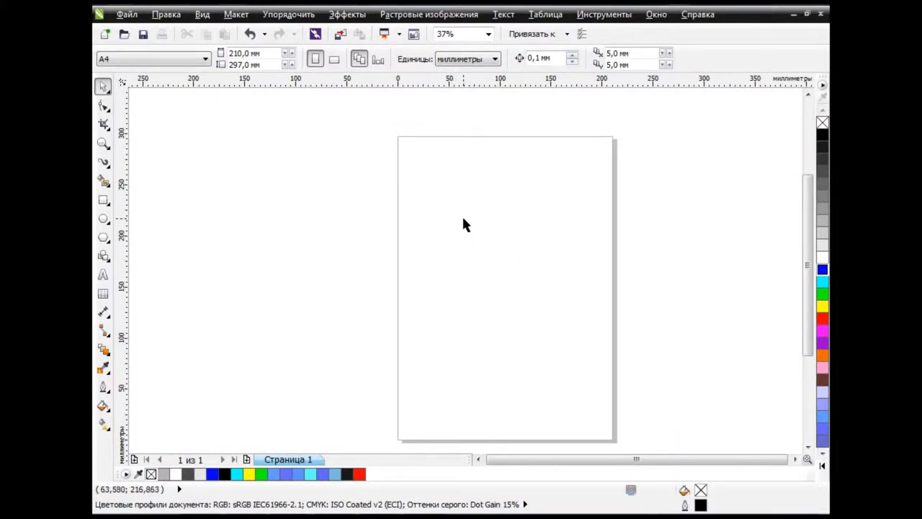
# Draw a wide rectangular band across the page and fill it white.
pyautogui.click(103, 200)
pyautogui.moveTo(192, 175); pyautogui.dragTo(218, 194)
pyautogui.moveTo(273, 211); pyautogui.dragTo(793, 244)
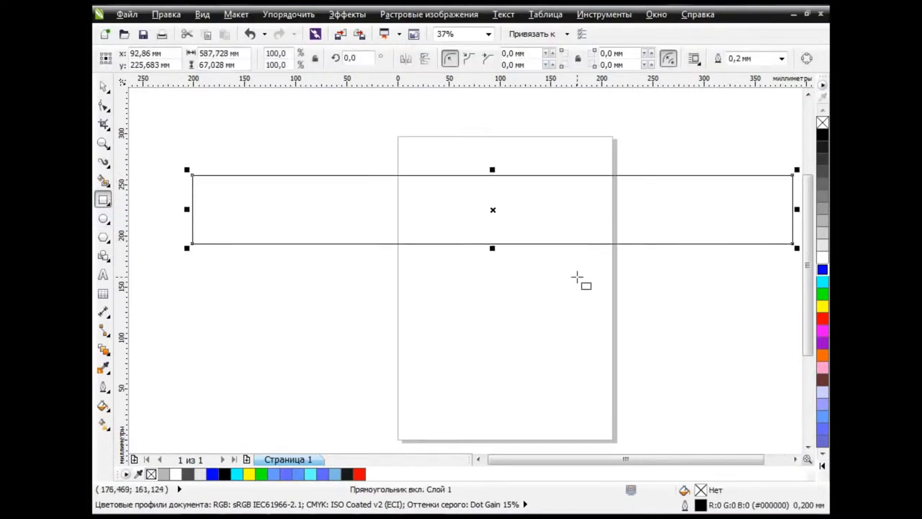
pyautogui.click(822, 258)
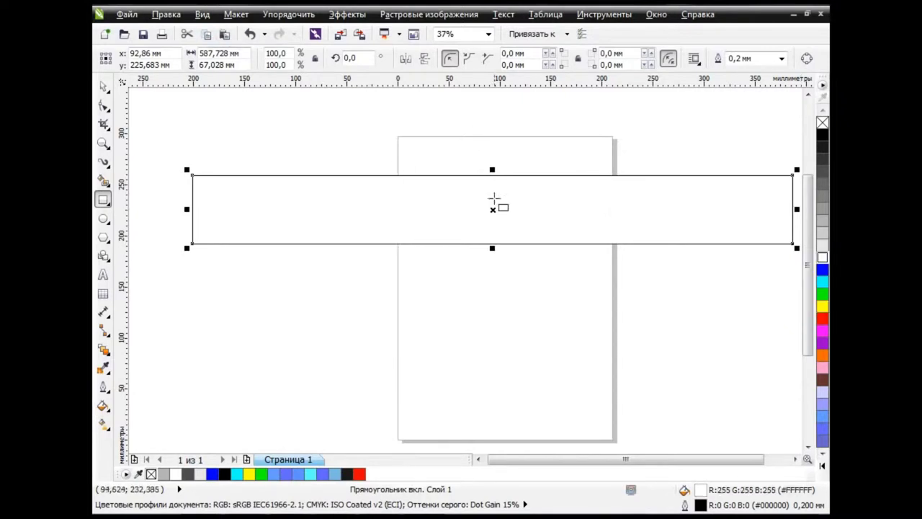
# Add a shorter blue inner band and a thinner cyan strip inside the white band.
pyautogui.moveTo(492, 170); pyautogui.dragTo(492, 184)
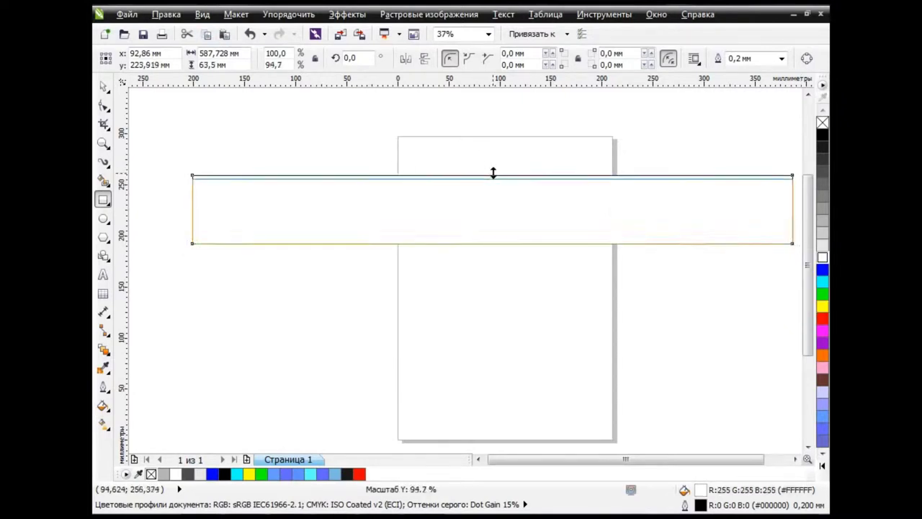
pyautogui.click(821, 271)
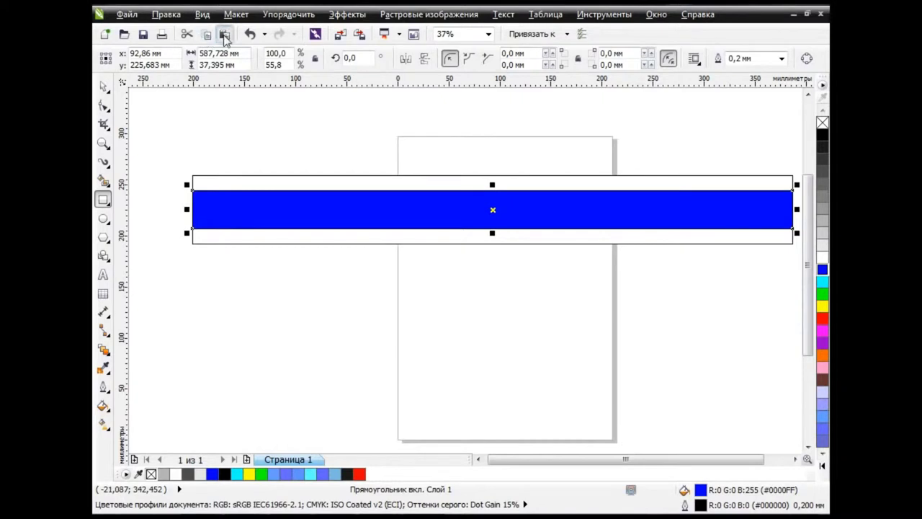
pyautogui.click(224, 34)
pyautogui.moveTo(492, 184); pyautogui.dragTo(491, 206)
pyautogui.click(822, 281)
# Add a white centre strip at half height and select it.
pyautogui.click(225, 34)
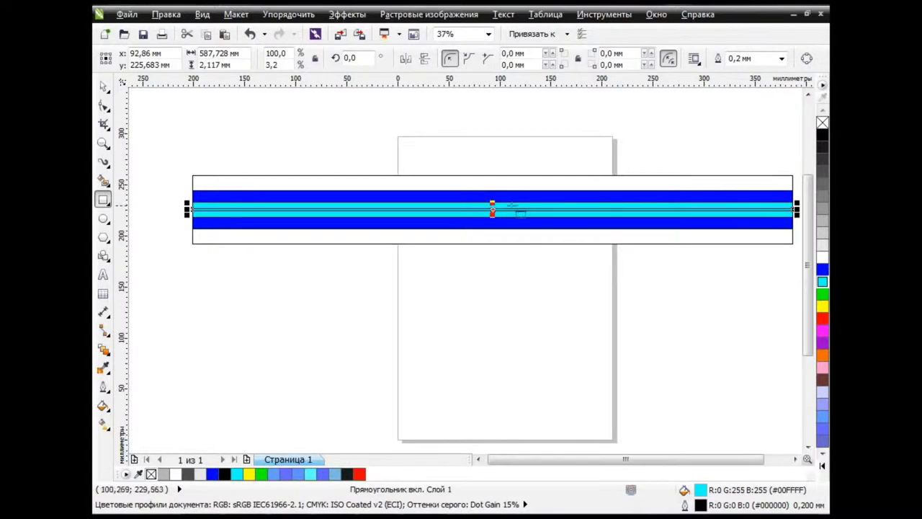
pyautogui.click(822, 257)
pyautogui.scroll(1, 525, 253)
pyautogui.scroll(1, 467, 189)
pyautogui.scroll(-1, 422, 117)
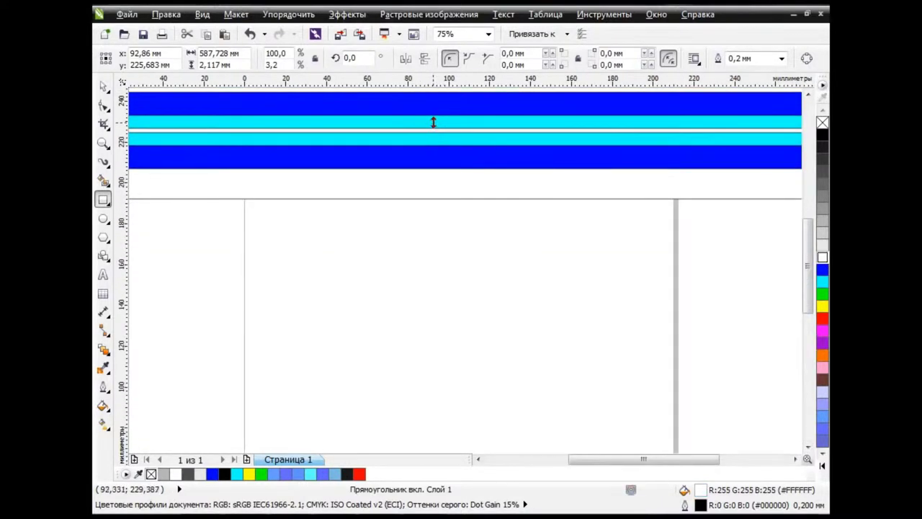
pyautogui.moveTo(433, 122); pyautogui.dragTo(434, 126)
pyautogui.press('space')
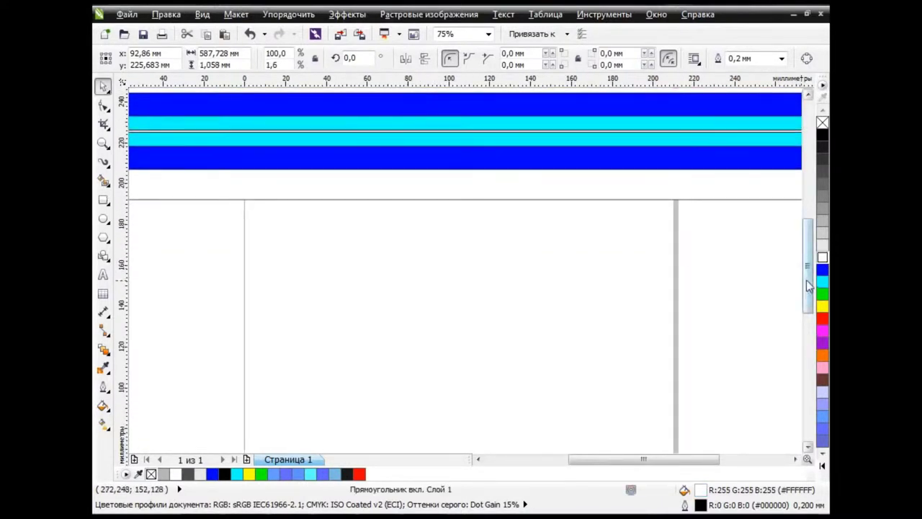
pyautogui.scroll(3, 807, 286)
pyautogui.click(547, 366)
pyautogui.click(470, 243)
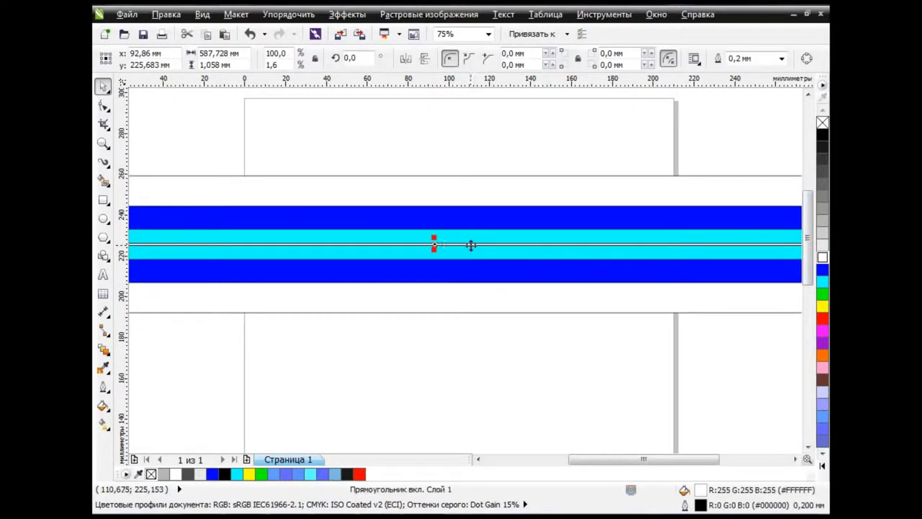
pyautogui.click(105, 349)
pyautogui.click(204, 350)
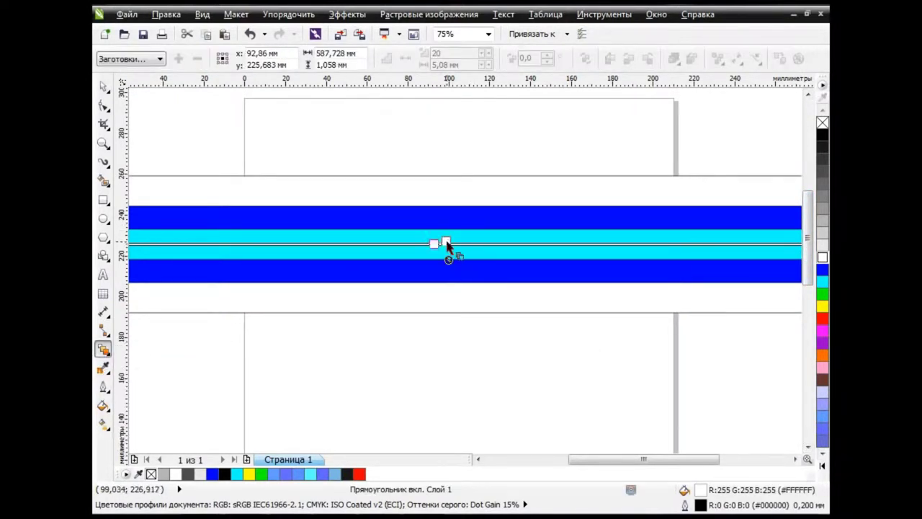
# Blend the thin white centre strip outward to the blue band.
pyautogui.moveTo(434, 238); pyautogui.dragTo(450, 253)
pyautogui.moveTo(487, 217); pyautogui.dragTo(461, 229)
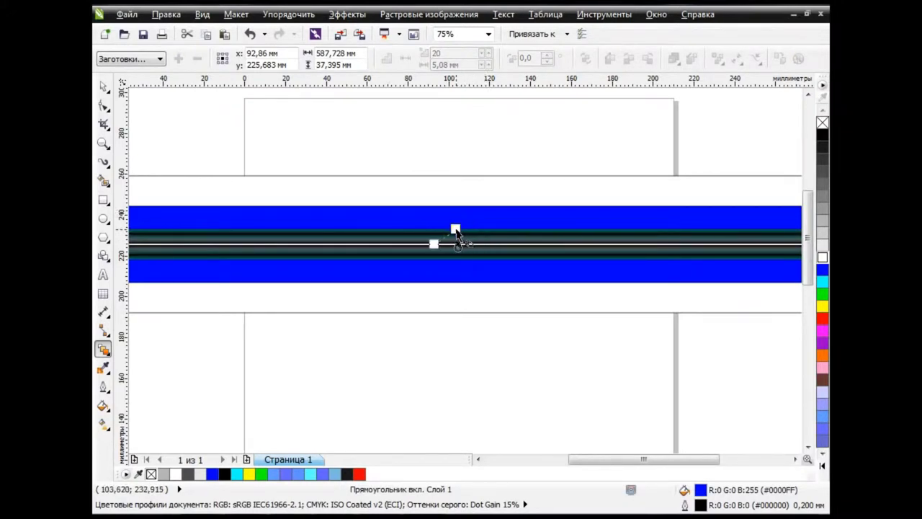
pyautogui.moveTo(461, 229); pyautogui.dragTo(465, 238)
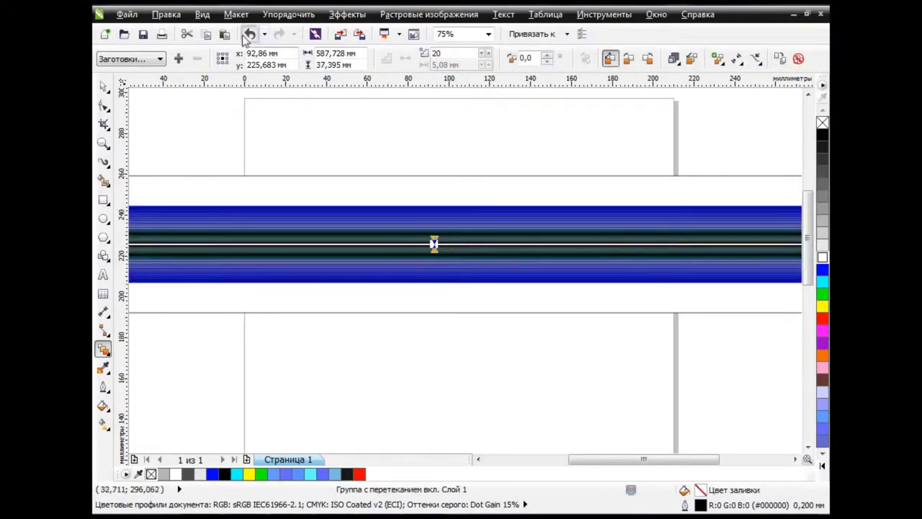
pyautogui.click(247, 34)
pyautogui.moveTo(425, 222); pyautogui.dragTo(423, 230)
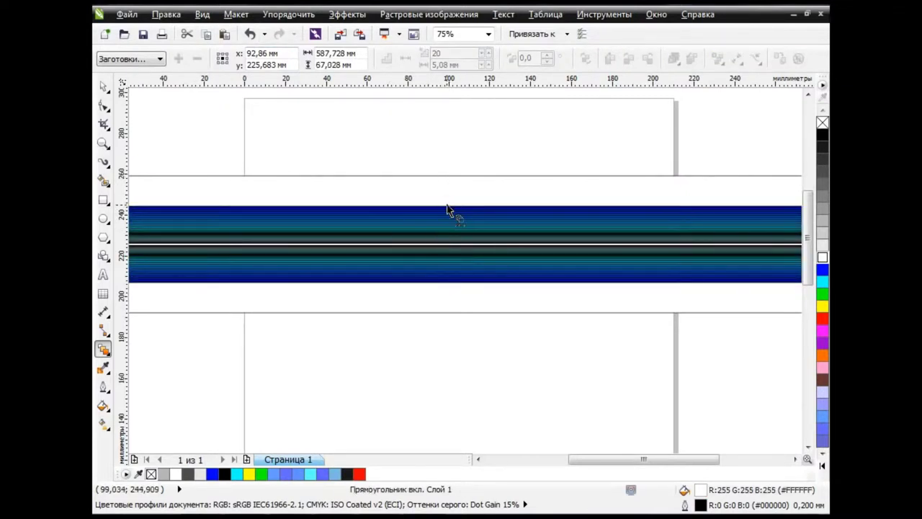
pyautogui.moveTo(442, 188); pyautogui.dragTo(446, 204)
pyautogui.press('space')
# Remove the outlines from the blend and the remaining striped part.
pyautogui.rightClick(822, 123)
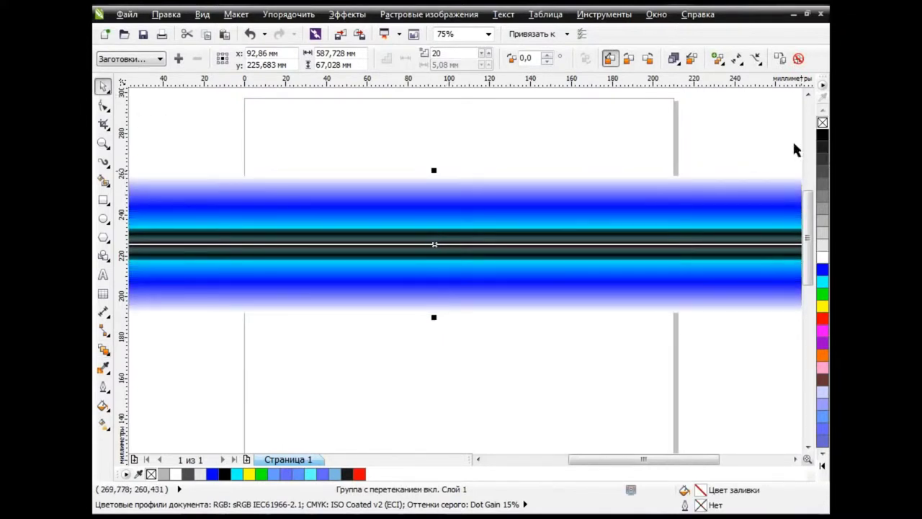
pyautogui.click(518, 245)
pyautogui.rightClick(822, 124)
pyautogui.click(580, 371)
# Save the glowing band as a new Artistic Media brush stroke file.
pyautogui.scroll(-2, 463, 307)
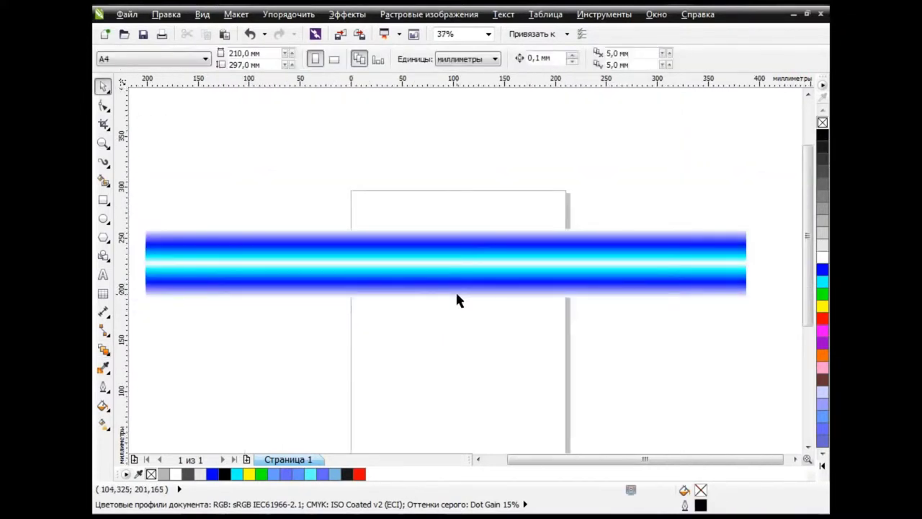
pyautogui.click(479, 459)
pyautogui.moveTo(721, 461); pyautogui.dragTo(737, 461)
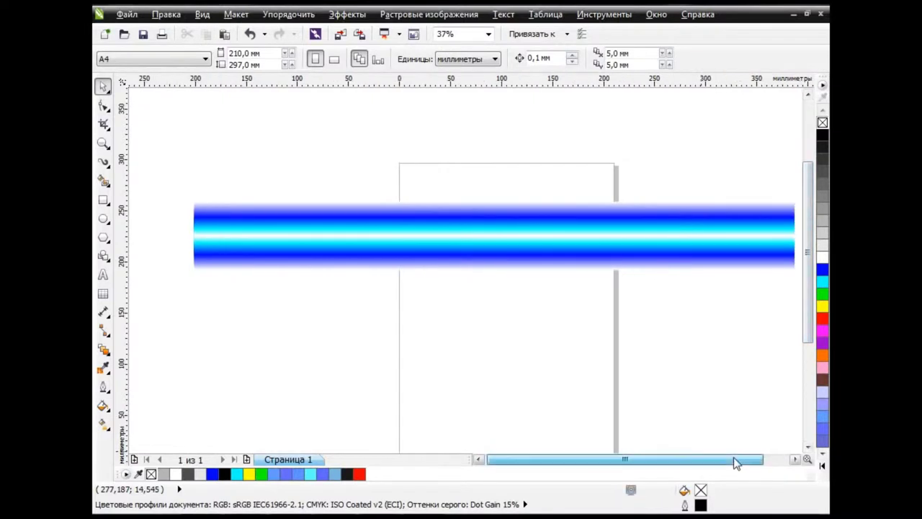
pyautogui.click(333, 219)
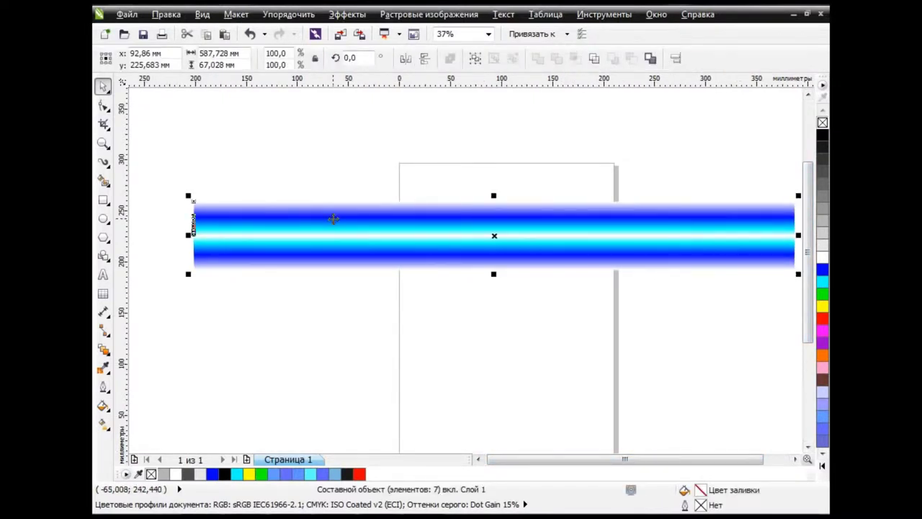
pyautogui.click(105, 163)
pyautogui.click(202, 210)
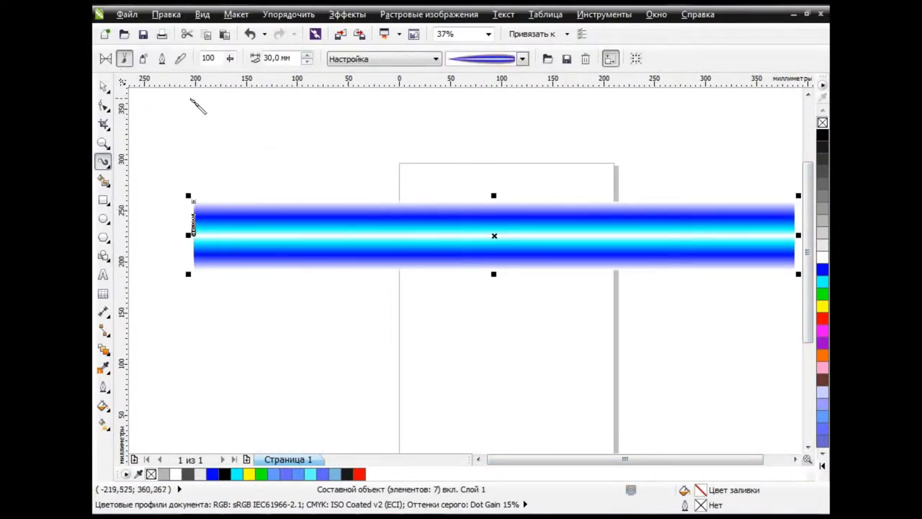
pyautogui.click(523, 59)
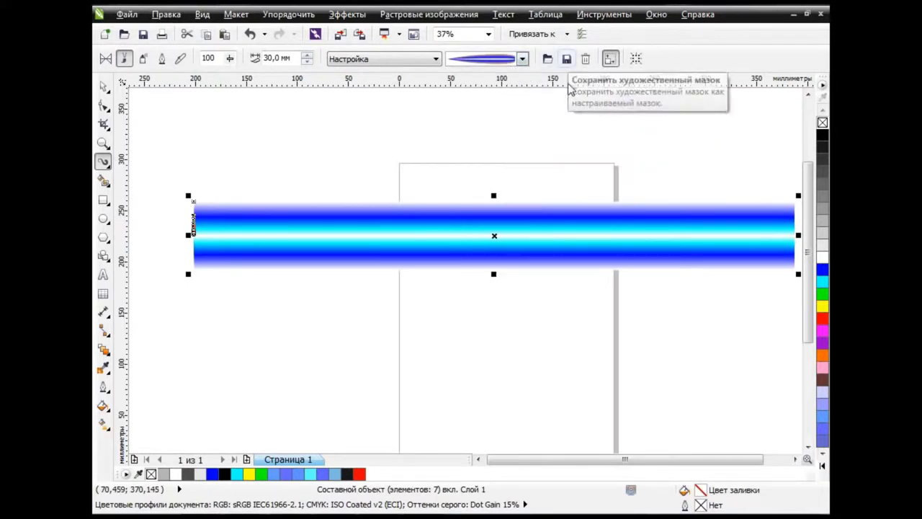
pyautogui.click(567, 59)
pyautogui.click(322, 309)
pyautogui.write('8')
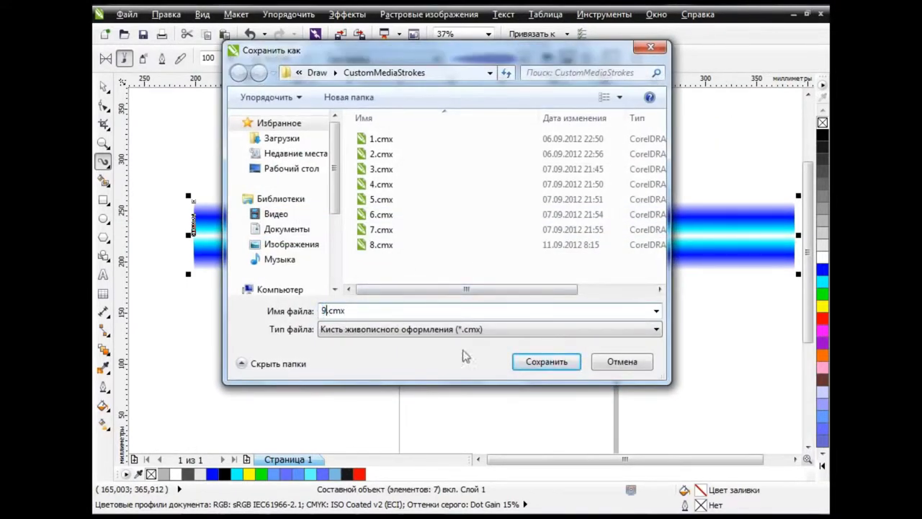
pyautogui.click(540, 357)
# Delete the original glowing band from the page.
pyautogui.click(103, 86)
pyautogui.click(430, 275)
pyautogui.click(434, 244)
pyautogui.press('Delete')
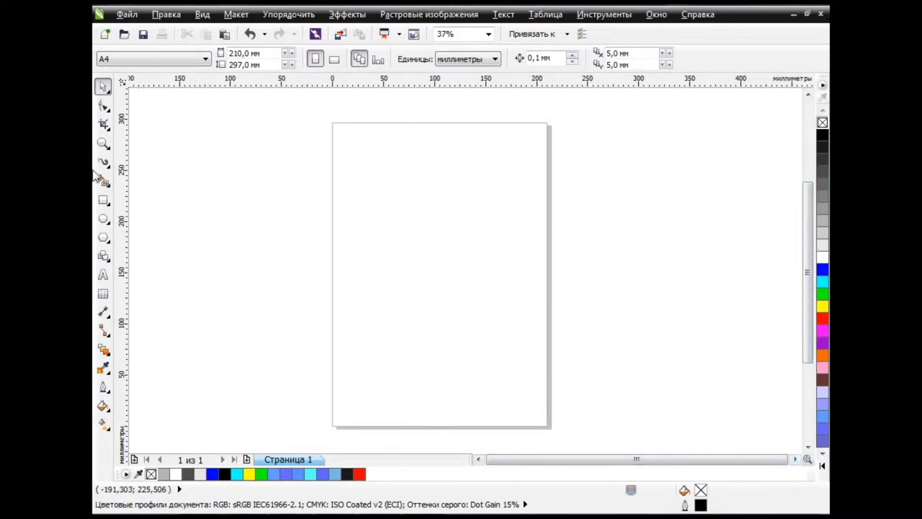
# Test the new brush on three zigzag strokes, deleting each one afterward.
pyautogui.press('i')
pyautogui.moveTo(376, 119); pyautogui.dragTo(508, 357)
pyautogui.press('Delete')
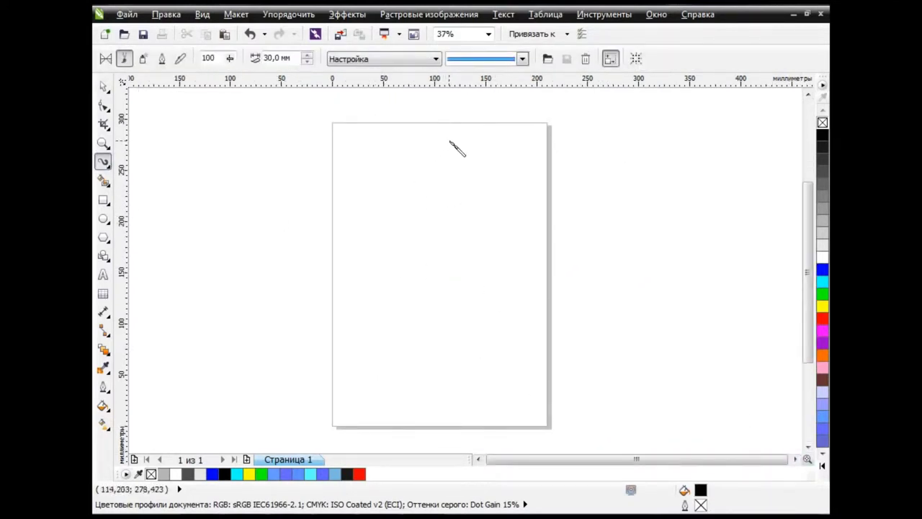
pyautogui.moveTo(449, 133); pyautogui.dragTo(497, 343)
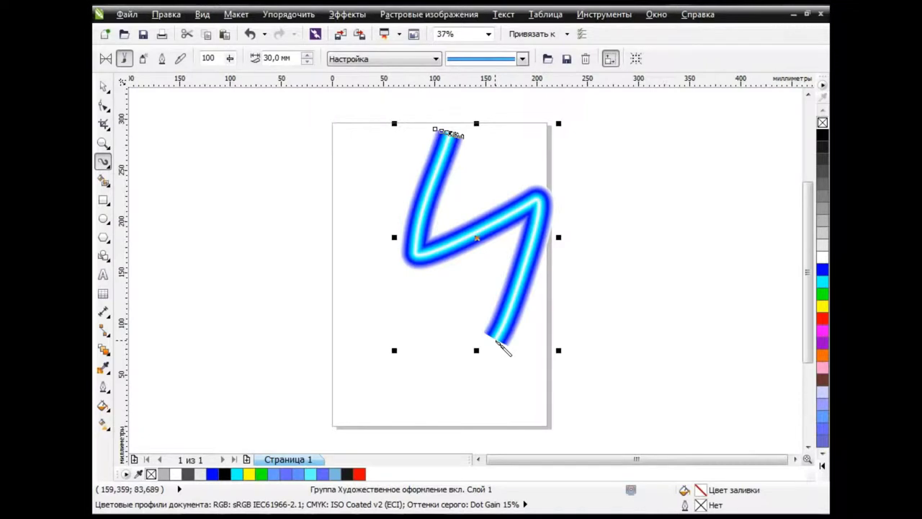
pyautogui.press('Delete')
pyautogui.moveTo(306, 151); pyautogui.dragTo(731, 297)
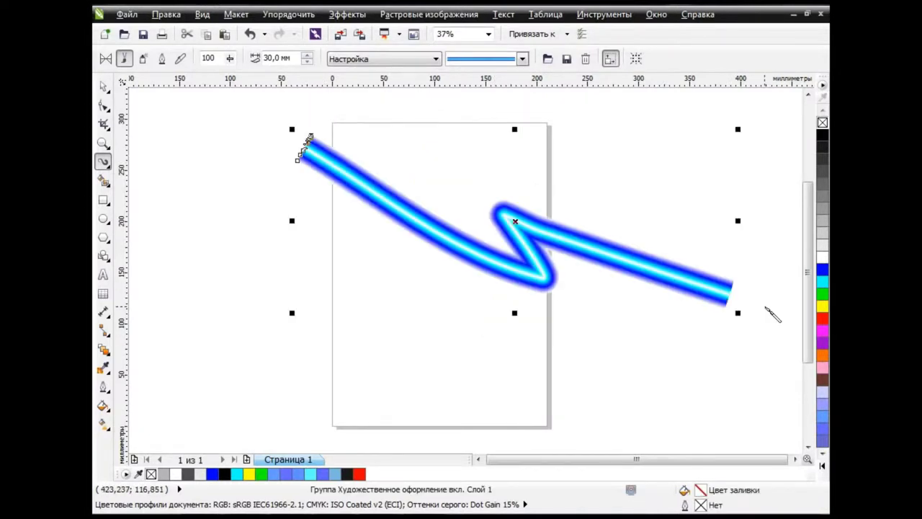
pyautogui.press('Delete')
pyautogui.press('space')
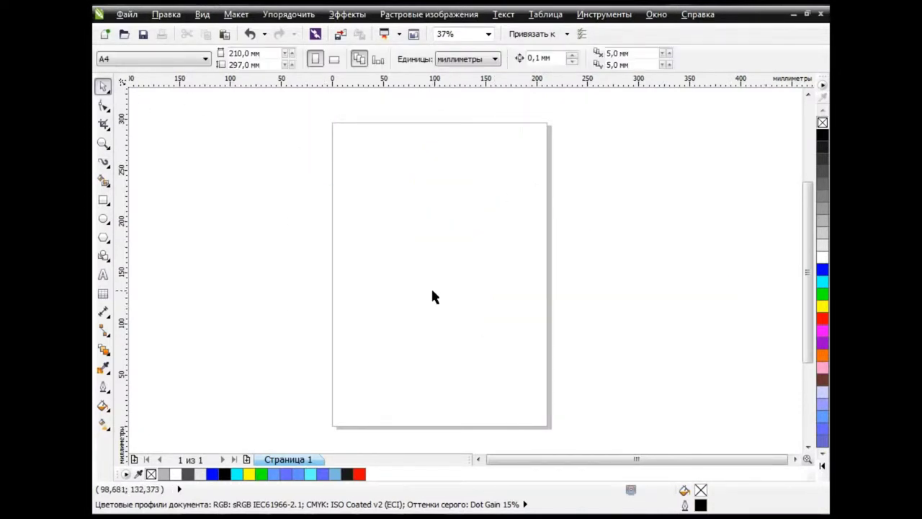
# Draw a ring of overlapping ellipses forming a rough cloud shape.
pyautogui.click(103, 218)
pyautogui.moveTo(350, 173); pyautogui.dragTo(410, 213)
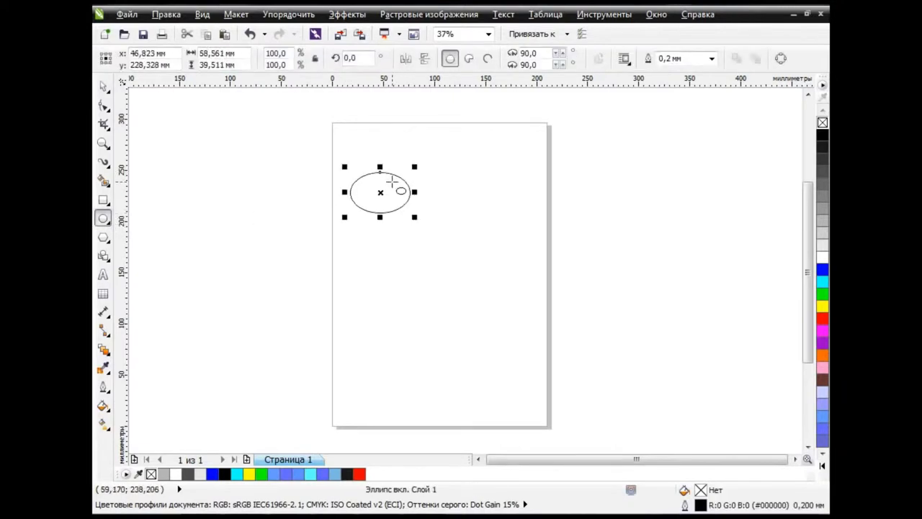
pyautogui.moveTo(389, 180); pyautogui.dragTo(429, 216)
pyautogui.moveTo(415, 171); pyautogui.dragTo(504, 236)
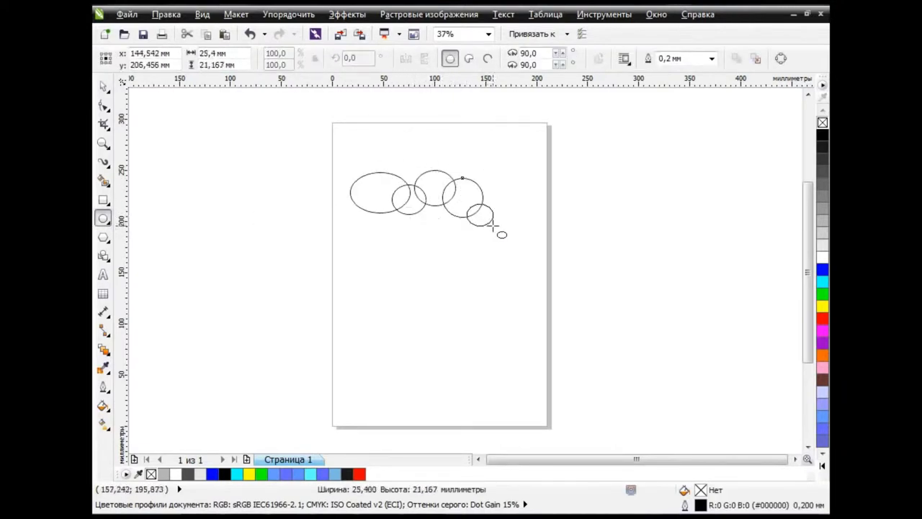
pyautogui.moveTo(430, 213); pyautogui.dragTo(488, 254)
pyautogui.moveTo(403, 241); pyautogui.dragTo(457, 274)
pyautogui.moveTo(366, 235); pyautogui.dragTo(409, 270)
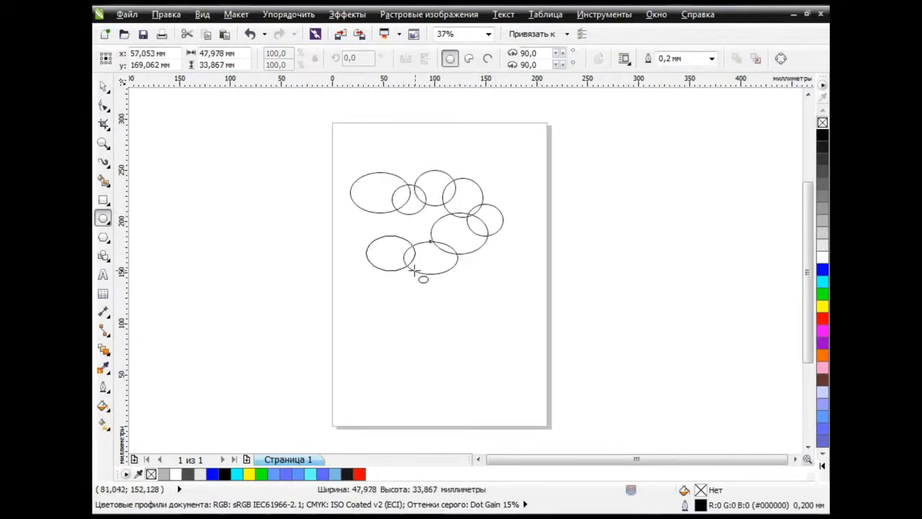
pyautogui.moveTo(324, 189)
pyautogui.mouseDown()
pyautogui.moveTo(351, 222)
pyautogui.moveTo(374, 227)
pyautogui.mouseUp()
pyautogui.moveTo(307, 218); pyautogui.dragTo(389, 264)
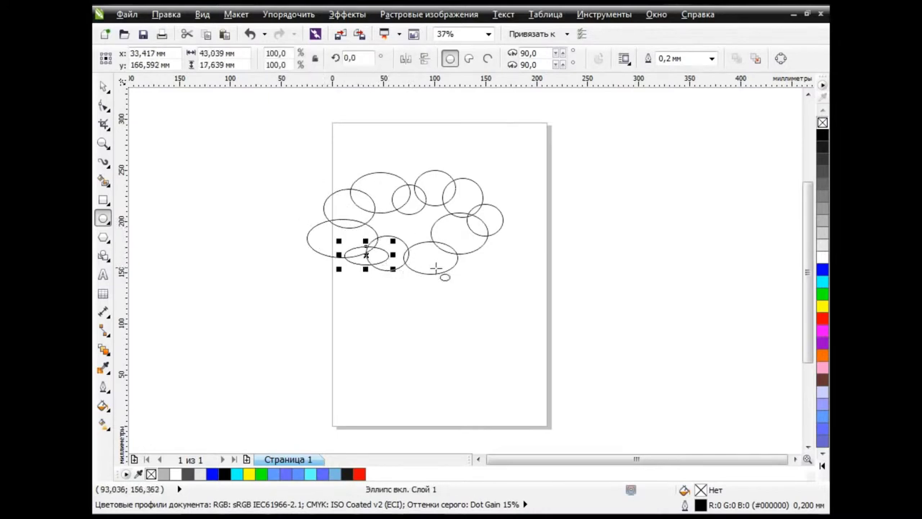
pyautogui.press('space')
# Weld all the ellipses into one cloud curve and delete its inner hole.
pyautogui.hotkey('ctrl', 'a')
pyautogui.click(528, 63)
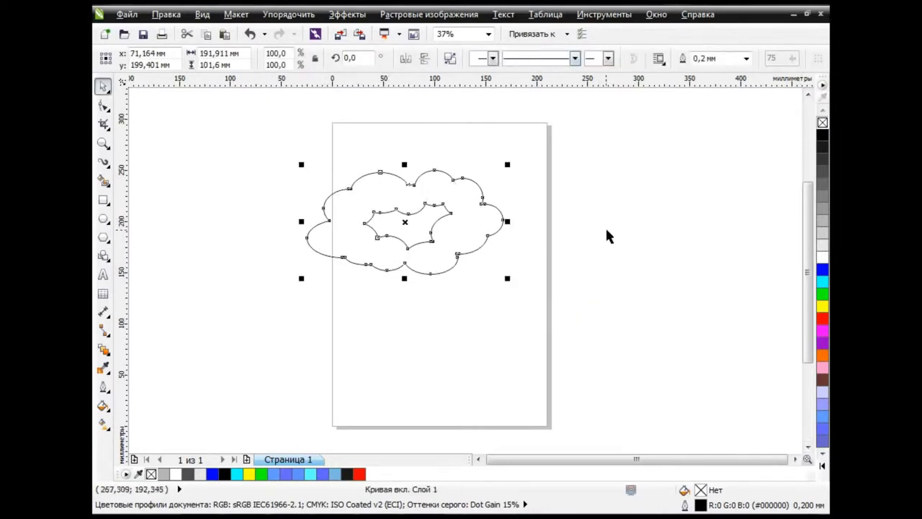
pyautogui.click(607, 233)
pyautogui.click(101, 107)
pyautogui.click(409, 224)
pyautogui.press('Delete')
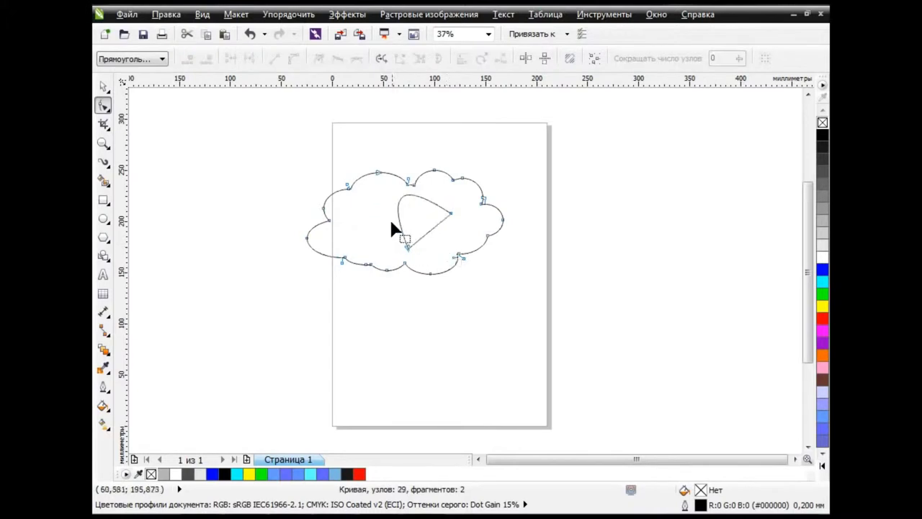
pyautogui.press('Delete')
pyautogui.press('Delete')
# Move the cloud down-right onto the page and enlarge it about its centre.
pyautogui.click(103, 86)
pyautogui.moveTo(468, 230); pyautogui.dragTo(512, 255)
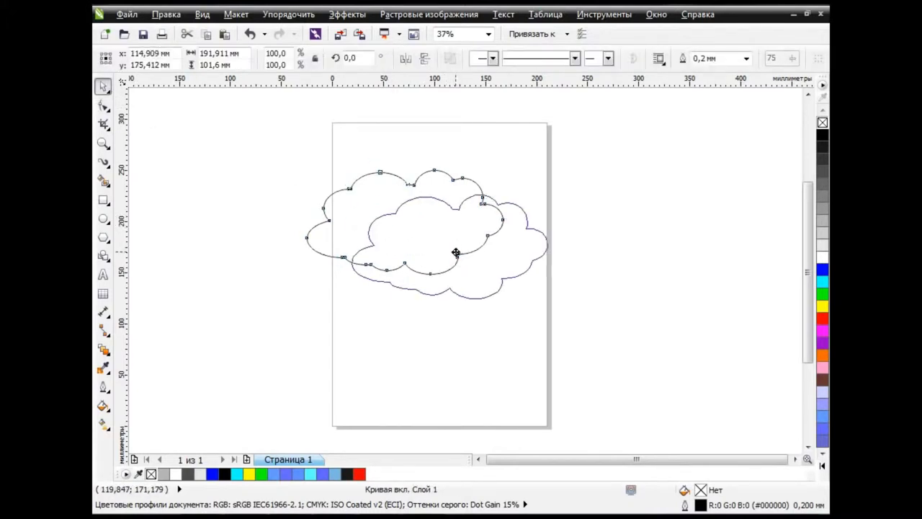
pyautogui.click(469, 251)
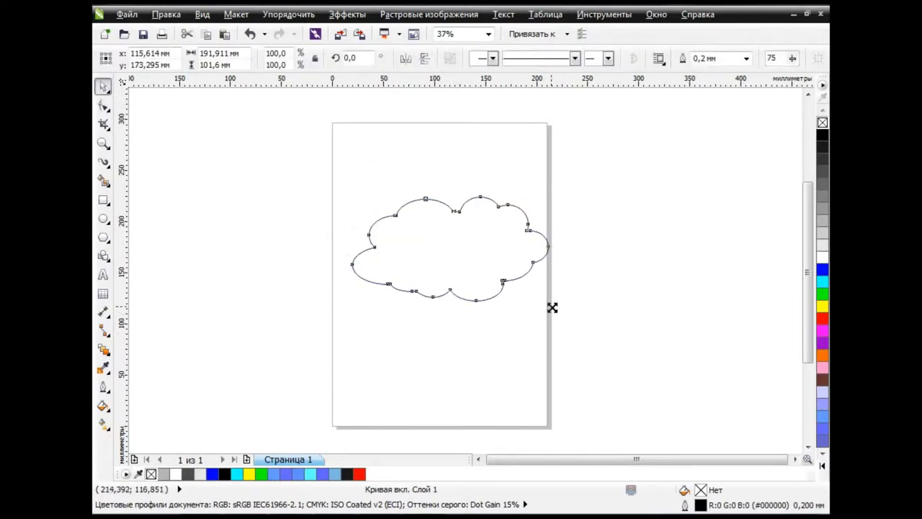
pyautogui.moveTo(552, 305); pyautogui.dragTo(613, 370)
# Delete redundant nodes at the cloud's top, left and bottom-left.
pyautogui.press('F10')
pyautogui.doubleClick(458, 164)
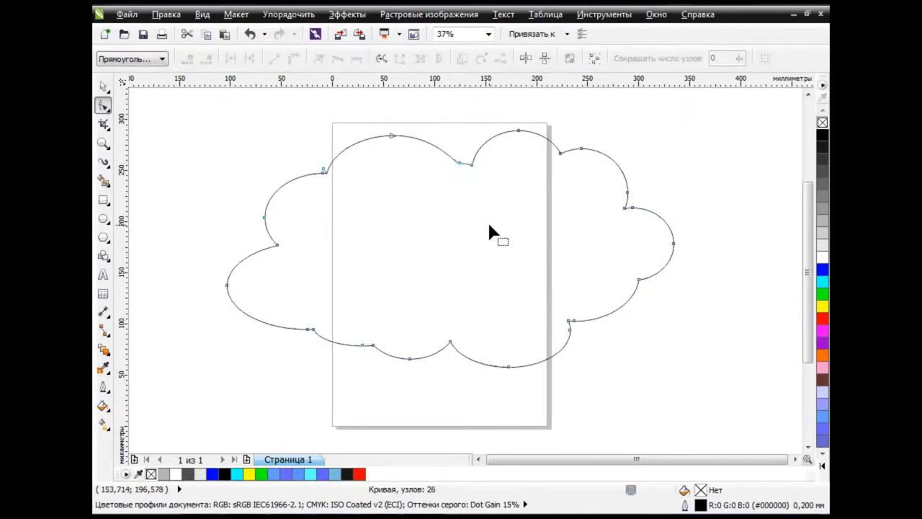
pyautogui.doubleClick(325, 170)
pyautogui.click(264, 217)
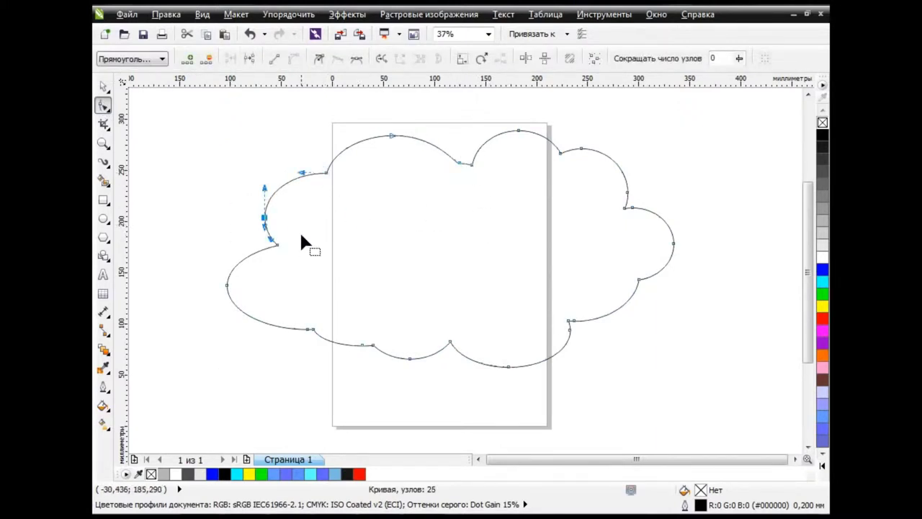
pyautogui.press('Delete')
pyautogui.click(308, 329)
pyautogui.press('Delete')
pyautogui.click(361, 345)
pyautogui.press('Delete')
# Remove extra node groups along the cloud's bottom, right side and top notch.
pyautogui.moveTo(392, 349); pyautogui.dragTo(421, 376)
pyautogui.press('Delete')
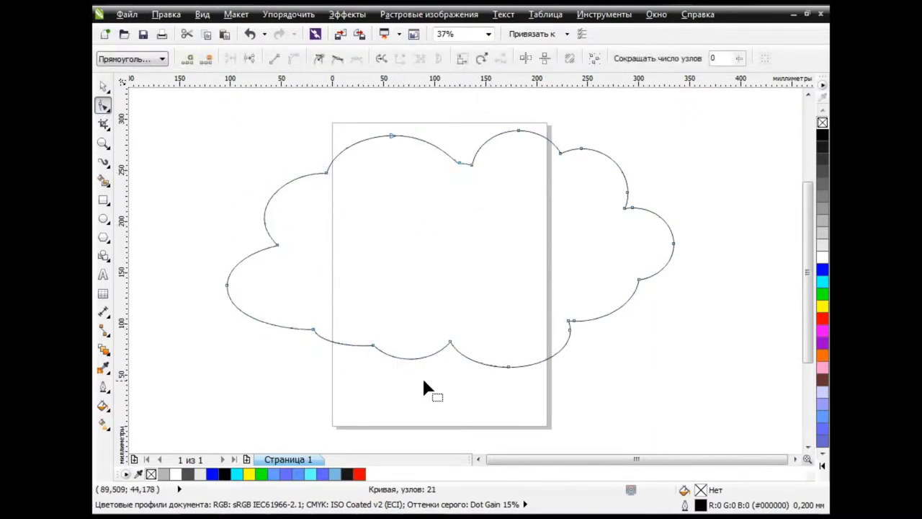
pyautogui.moveTo(490, 358); pyautogui.dragTo(551, 379)
pyautogui.press('Delete')
pyautogui.press('Delete')
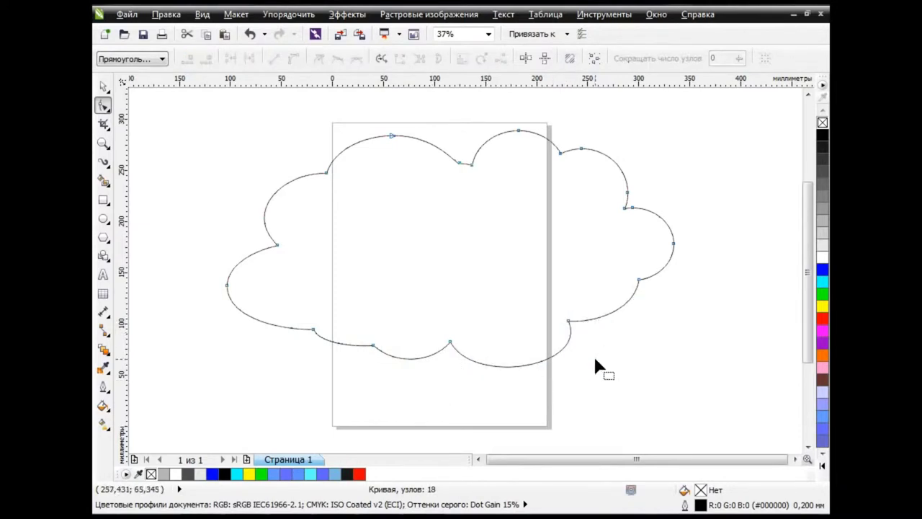
pyautogui.moveTo(690, 261); pyautogui.dragTo(613, 189)
pyautogui.press('Delete')
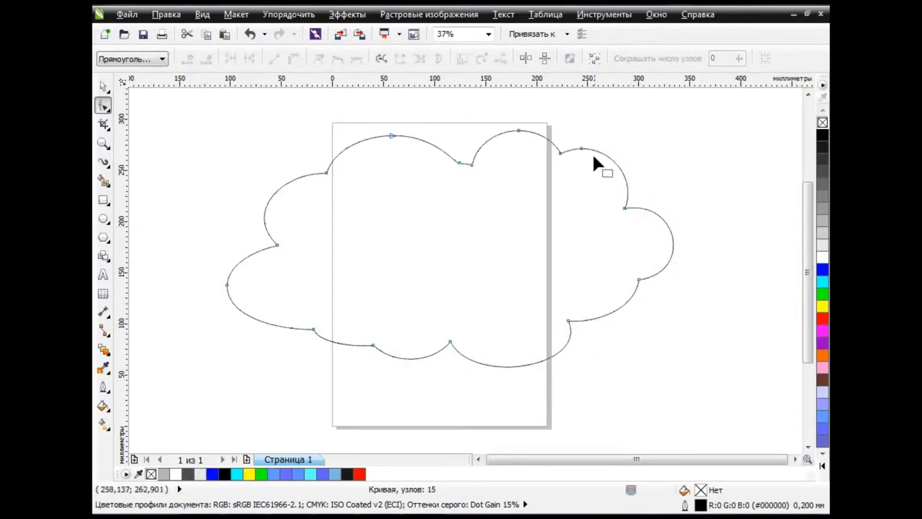
pyautogui.doubleClick(584, 149)
pyautogui.doubleClick(459, 163)
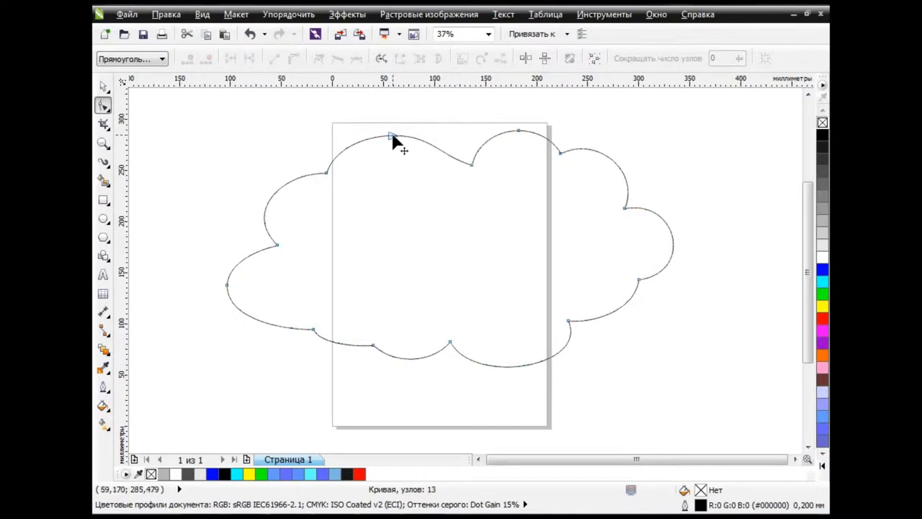
pyautogui.moveTo(473, 167); pyautogui.dragTo(450, 155)
pyautogui.hotkey('ctrl', 'z')
# Fill the simplified cloud solid black.
pyautogui.press('space')
pyautogui.click(192, 195)
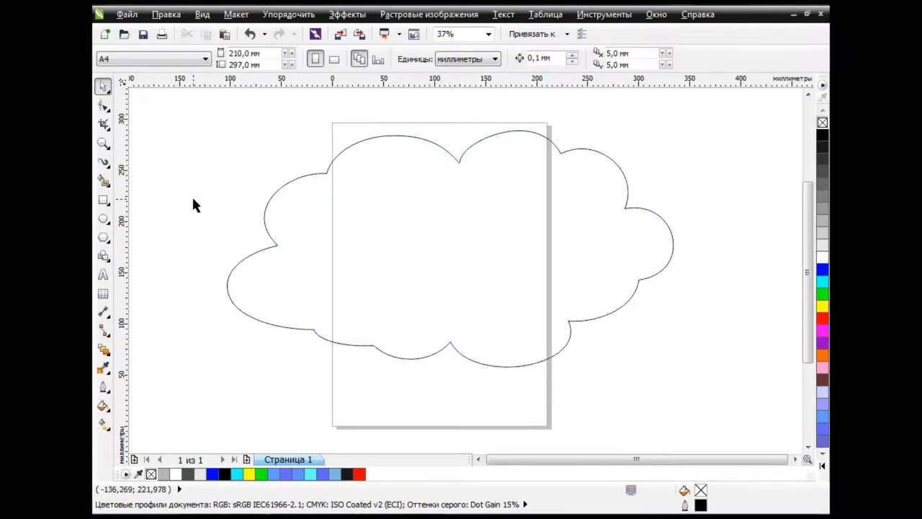
pyautogui.click(459, 209)
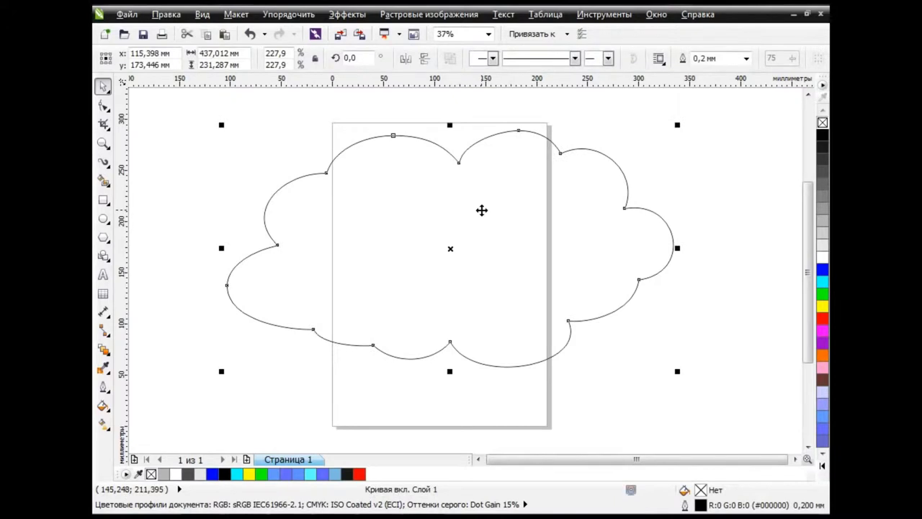
pyautogui.click(823, 137)
# Paste a copy of the cloud scaled to about 77% and fill it grey #999999.
pyautogui.click(224, 34)
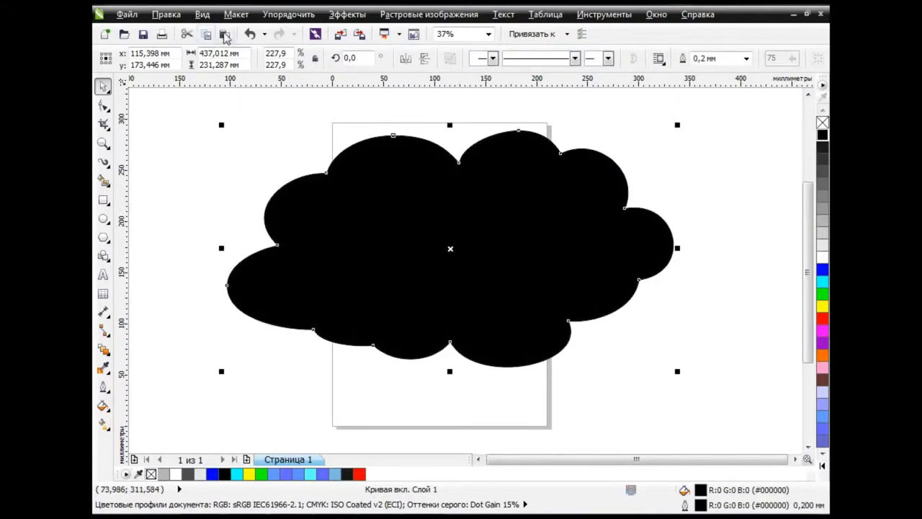
pyautogui.moveTo(677, 125)
pyautogui.mouseDown()
pyautogui.moveTo(629, 154)
pyautogui.moveTo(641, 148)
pyautogui.mouseUp()
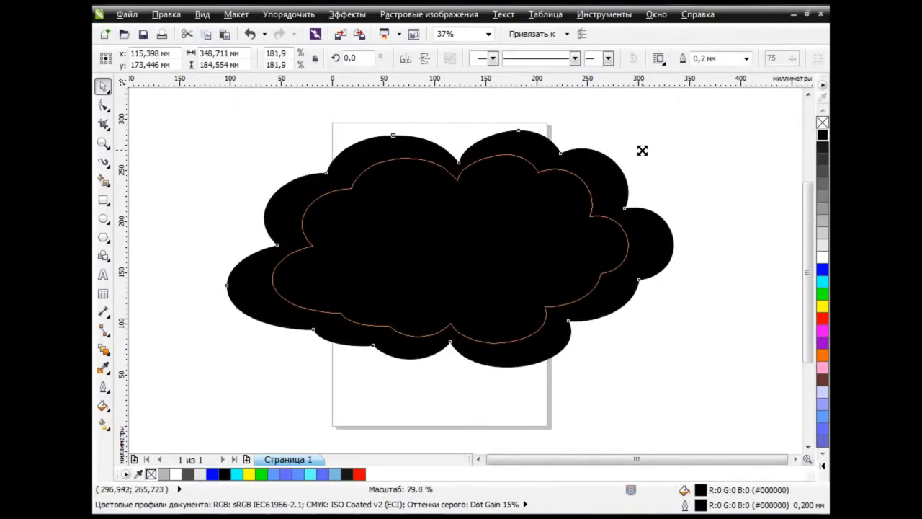
pyautogui.click(823, 209)
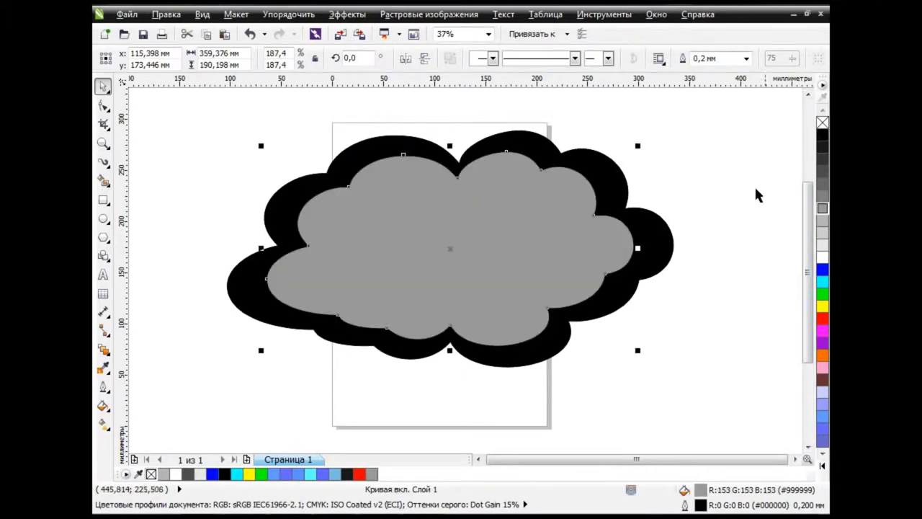
# Reshape the grey cloud's nodes, pushing its left edge outward.
pyautogui.press('F10')
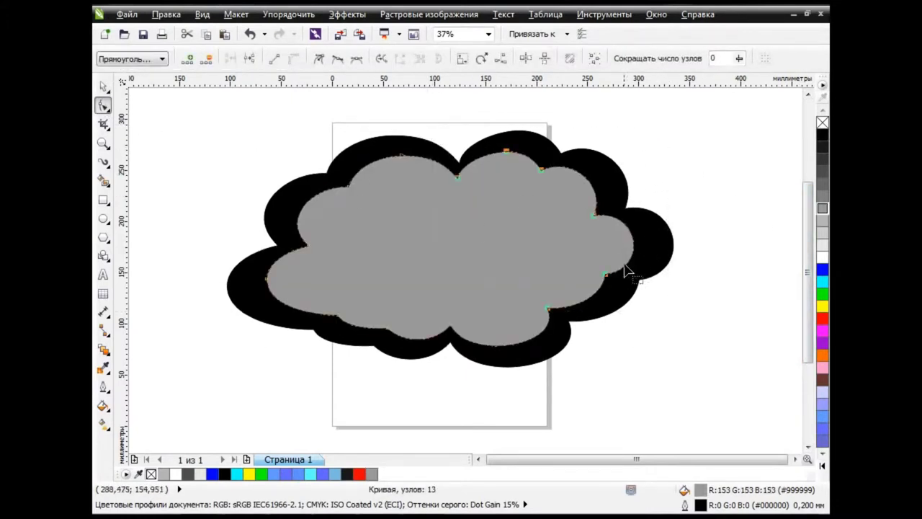
pyautogui.moveTo(609, 274); pyautogui.dragTo(617, 278)
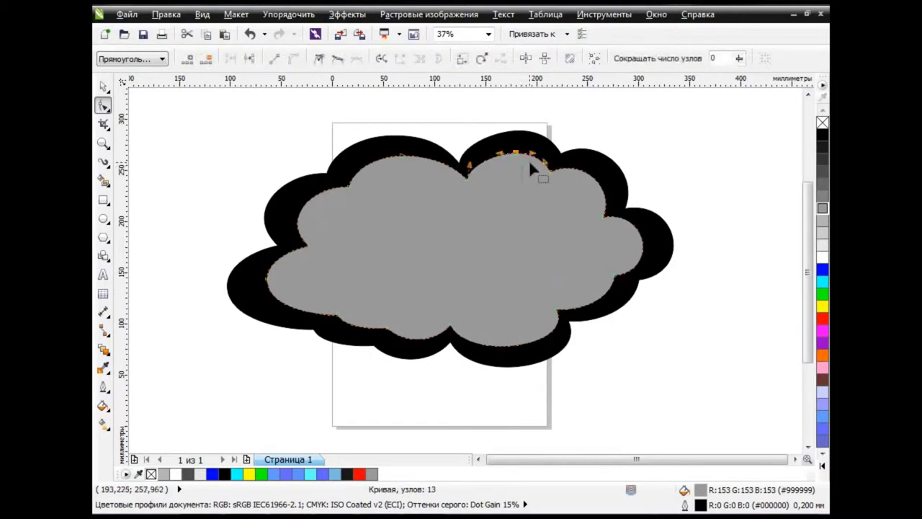
pyautogui.click(547, 146)
pyautogui.click(328, 261)
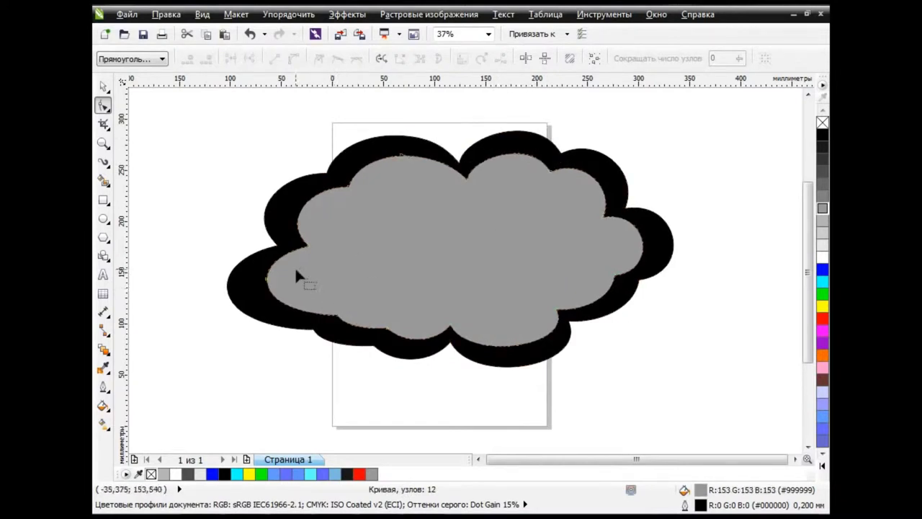
pyautogui.moveTo(226, 144)
pyautogui.mouseDown()
pyautogui.moveTo(360, 331)
pyautogui.moveTo(325, 321)
pyautogui.mouseUp()
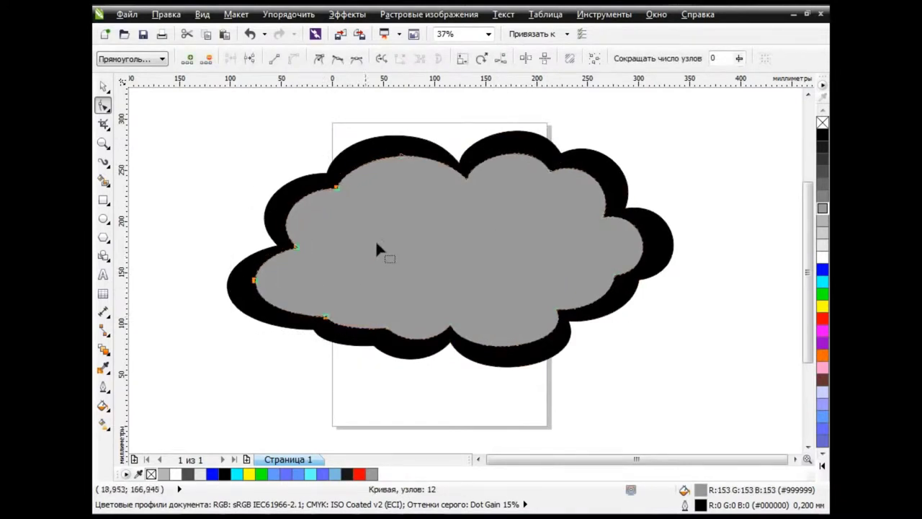
pyautogui.moveTo(458, 177); pyautogui.dragTo(461, 178)
pyautogui.press('space')
pyautogui.press('Escape')
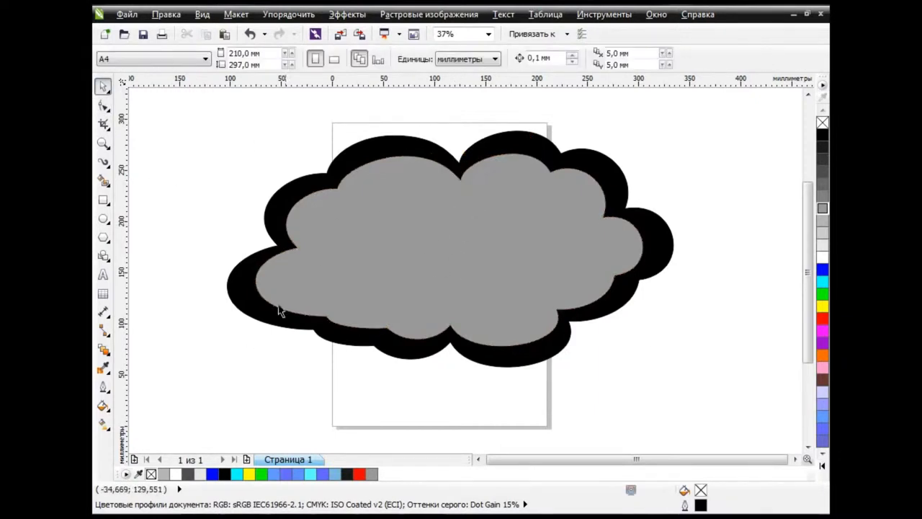
pyautogui.click(103, 348)
# Blend the outer cloud into the grey one and recolour the outer cloud #333333.
pyautogui.moveTo(264, 309); pyautogui.dragTo(448, 248)
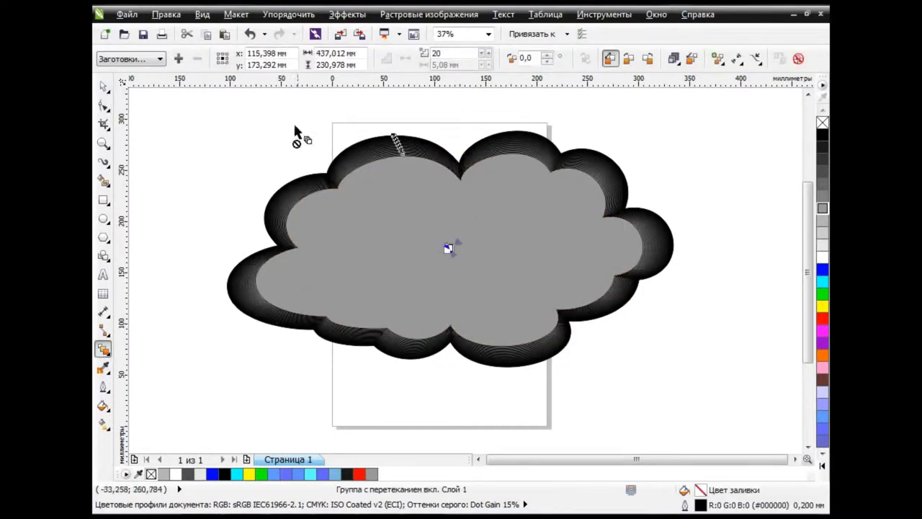
pyautogui.click(103, 85)
pyautogui.click(330, 162)
pyautogui.click(823, 171)
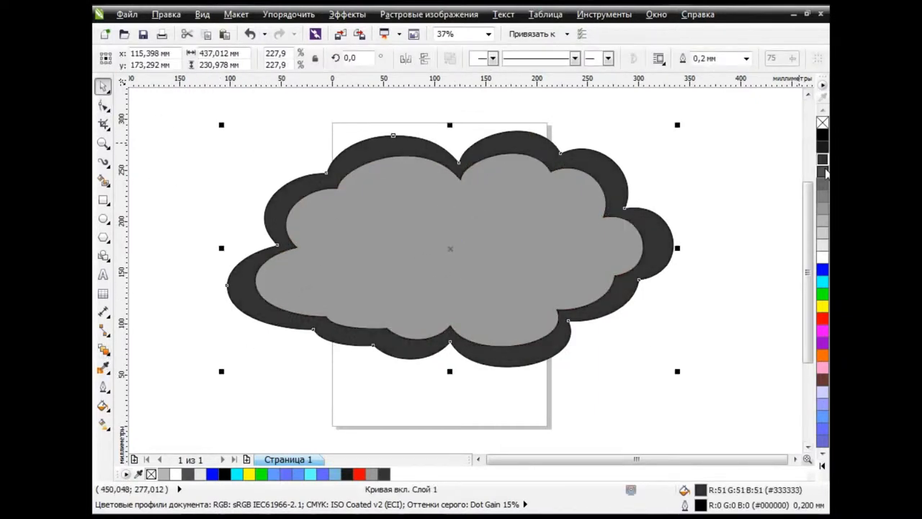
pyautogui.press('space')
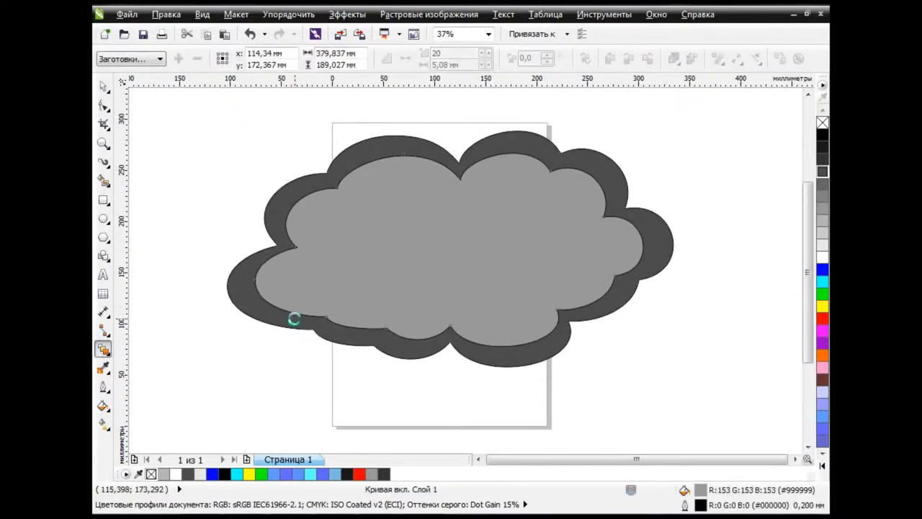
pyautogui.press('space')
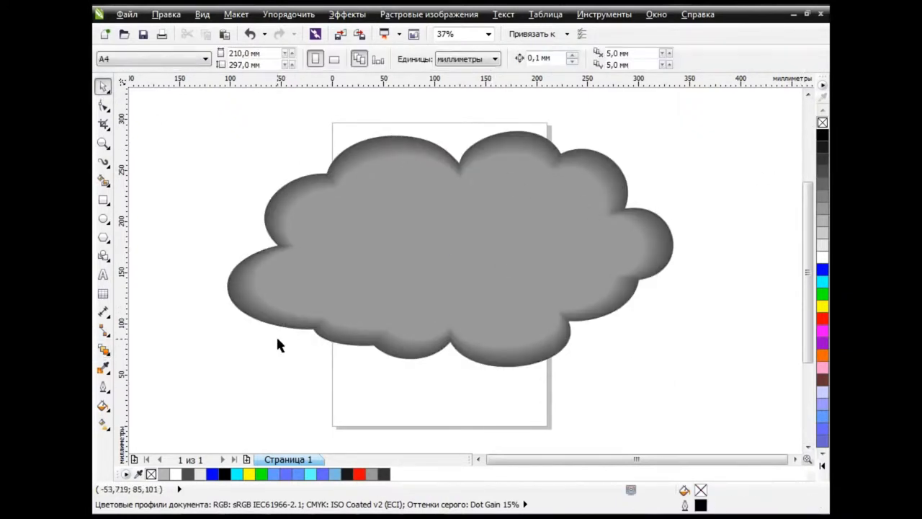
# Create a single boundary outline around the cluster of blended clouds.
pyautogui.click(591, 212)
pyautogui.press('Escape')
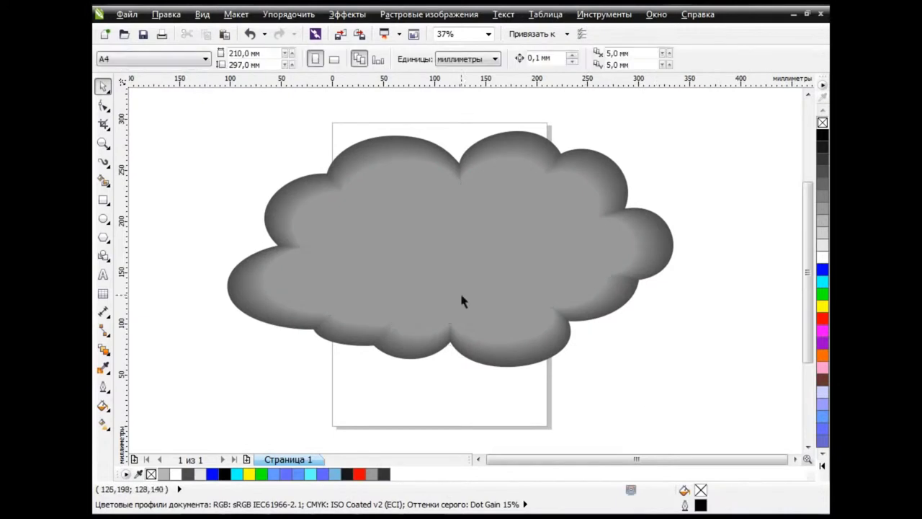
pyautogui.click(461, 301)
pyautogui.moveTo(677, 123); pyautogui.dragTo(537, 203)
pyautogui.press('Escape')
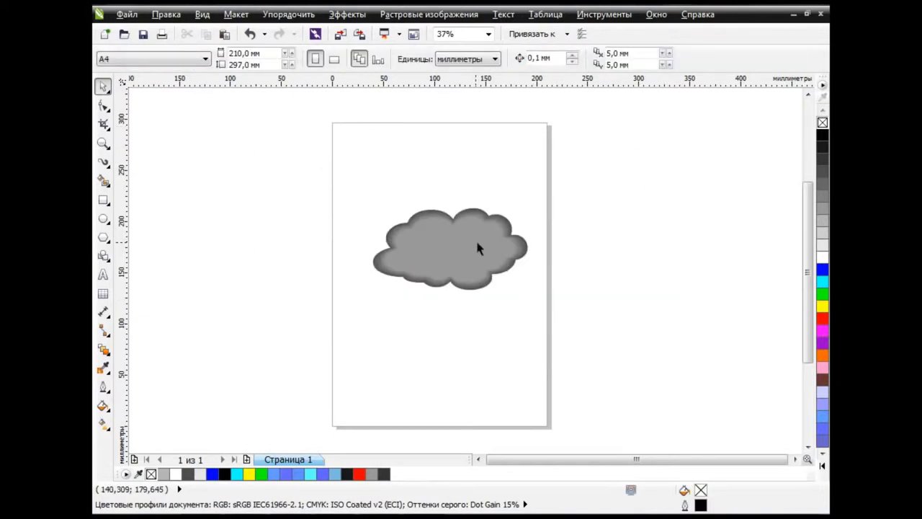
pyautogui.hotkey('ctrl', 'z')
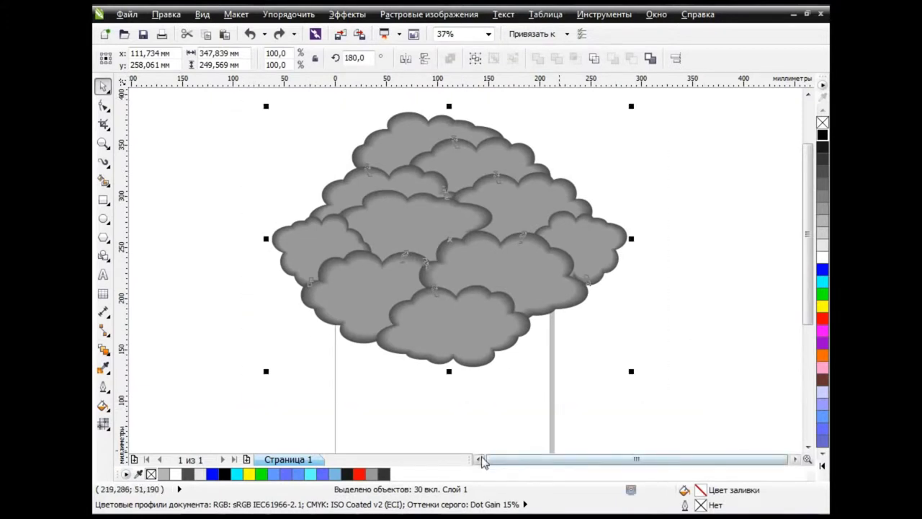
pyautogui.click(650, 58)
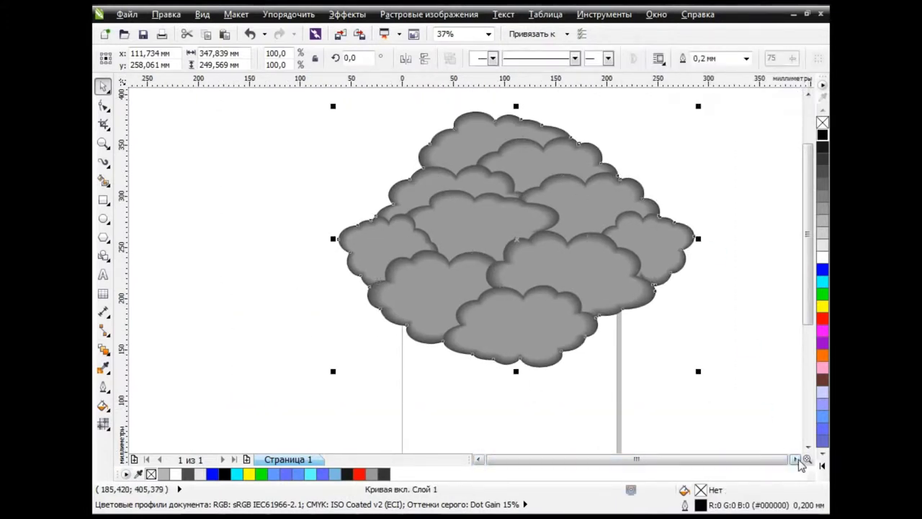
pyautogui.moveTo(601, 238); pyautogui.dragTo(659, 212)
pyautogui.click(251, 38)
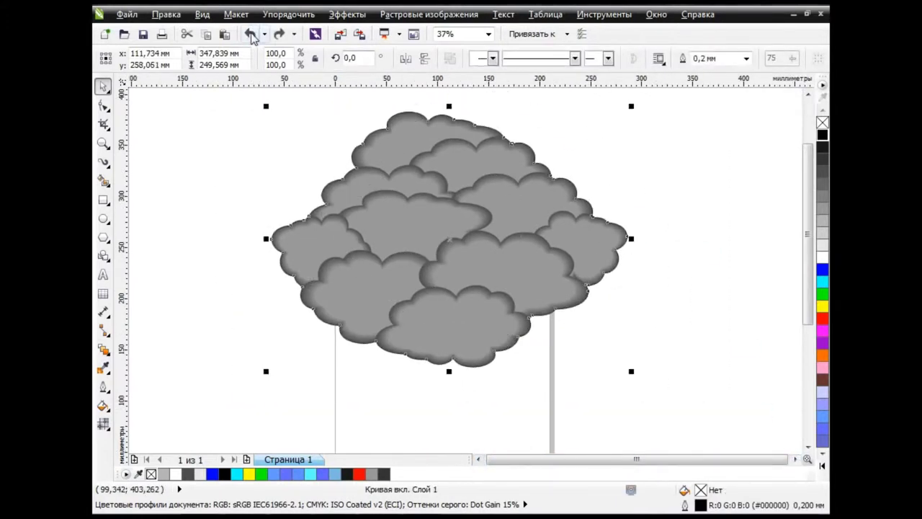
# Give the boundary shape a mesh fill and colour all its nodes black.
pyautogui.click(103, 424)
pyautogui.click(148, 436)
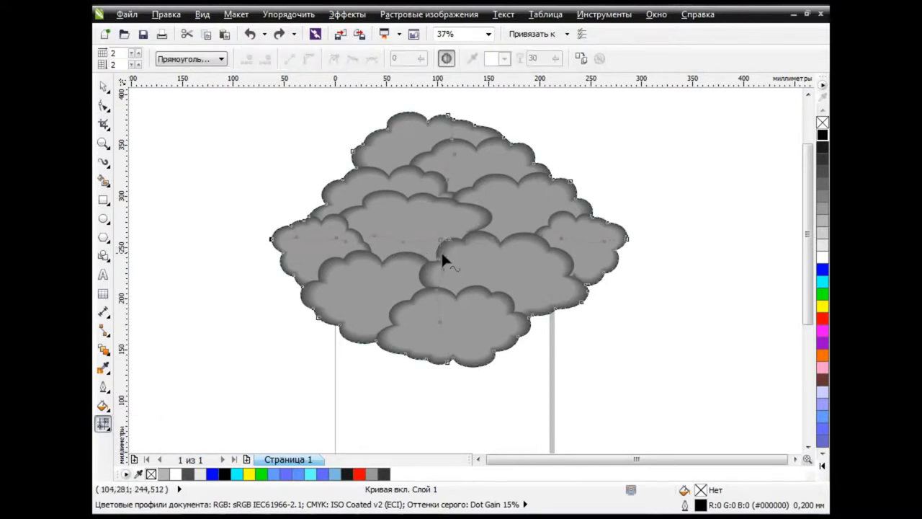
pyautogui.click(483, 260)
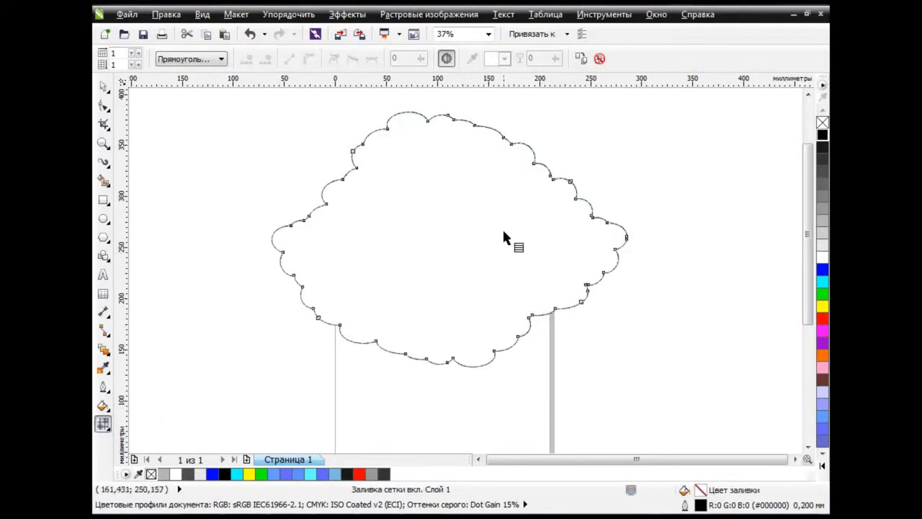
pyautogui.moveTo(232, 95); pyautogui.dragTo(681, 387)
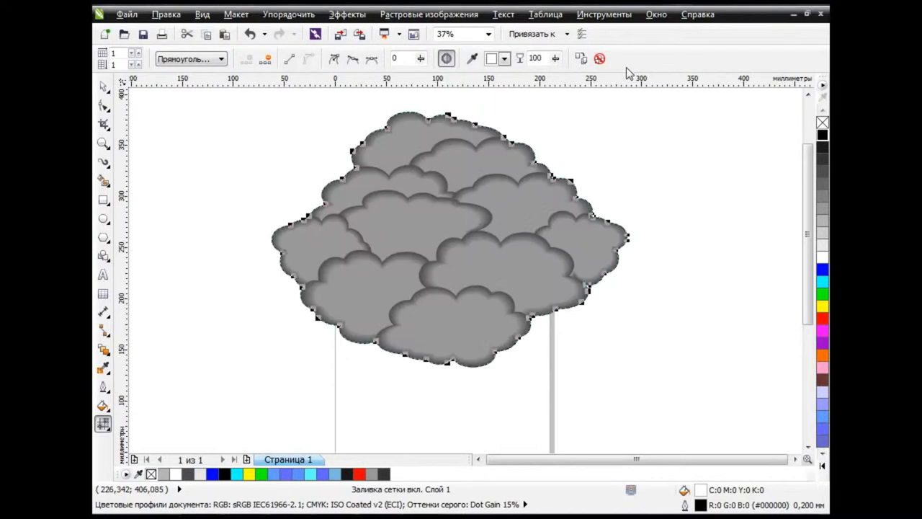
pyautogui.click(504, 59)
pyautogui.click(503, 76)
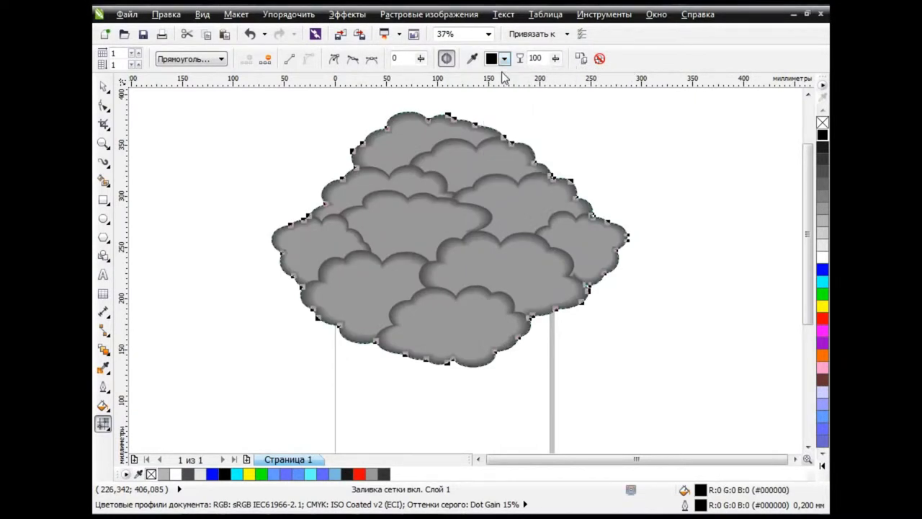
# Add the first mesh lines through the cloud and set the nodes to 100 transparency.
pyautogui.doubleClick(501, 271)
pyautogui.write('100')
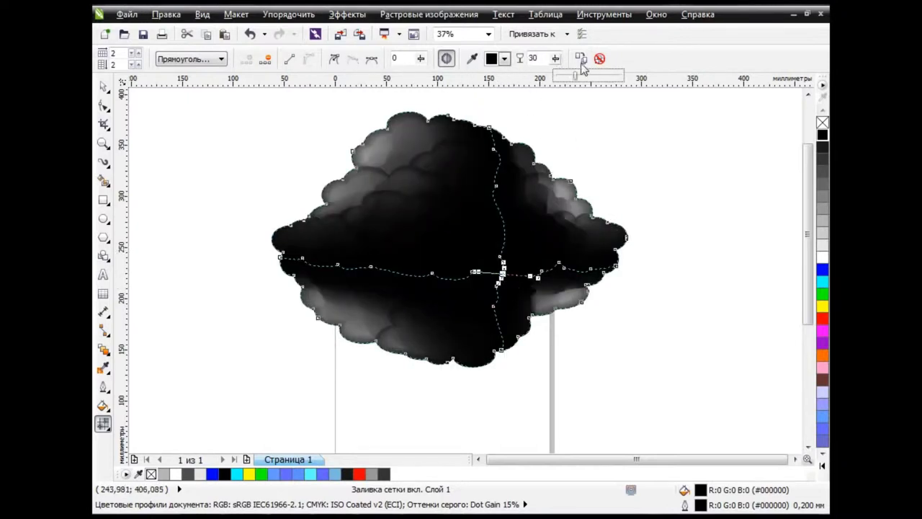
pyautogui.press('Return')
pyautogui.doubleClick(583, 247)
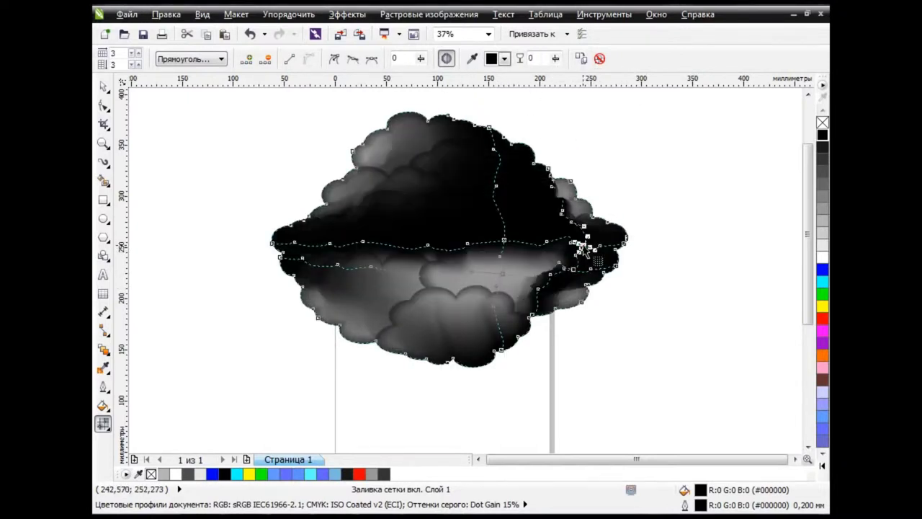
pyautogui.doubleClick(452, 323)
pyautogui.doubleClick(372, 299)
pyautogui.moveTo(257, 113); pyautogui.dragTo(690, 370)
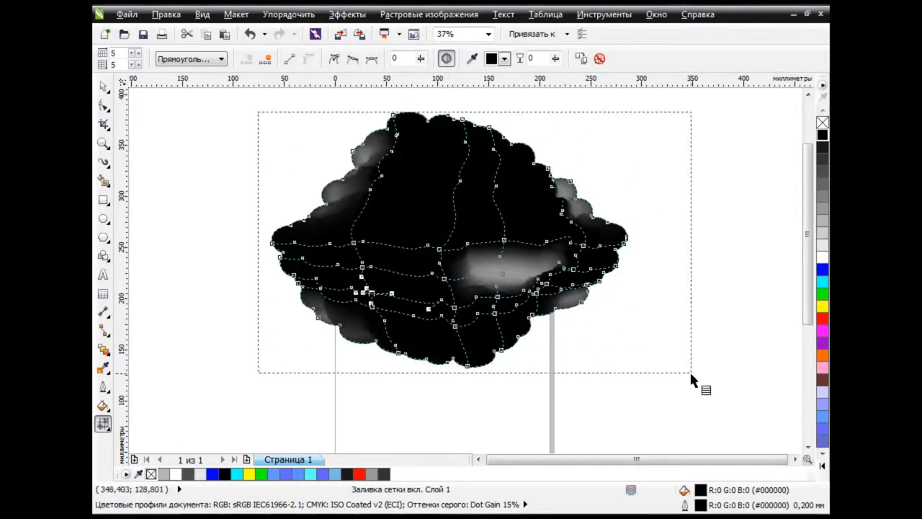
pyautogui.moveTo(555, 58); pyautogui.dragTo(623, 70)
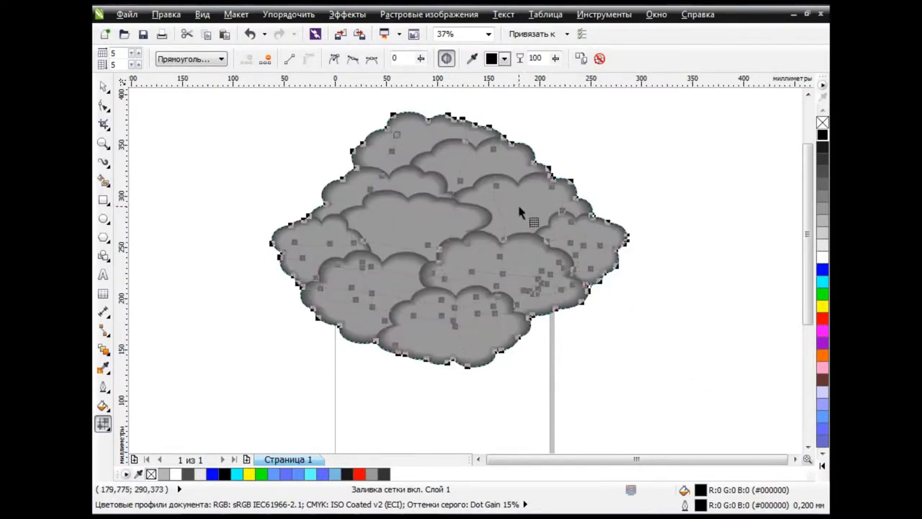
# Add three more mesh lines and make every node fully transparent again.
pyautogui.doubleClick(518, 209)
pyautogui.doubleClick(407, 220)
pyautogui.doubleClick(317, 256)
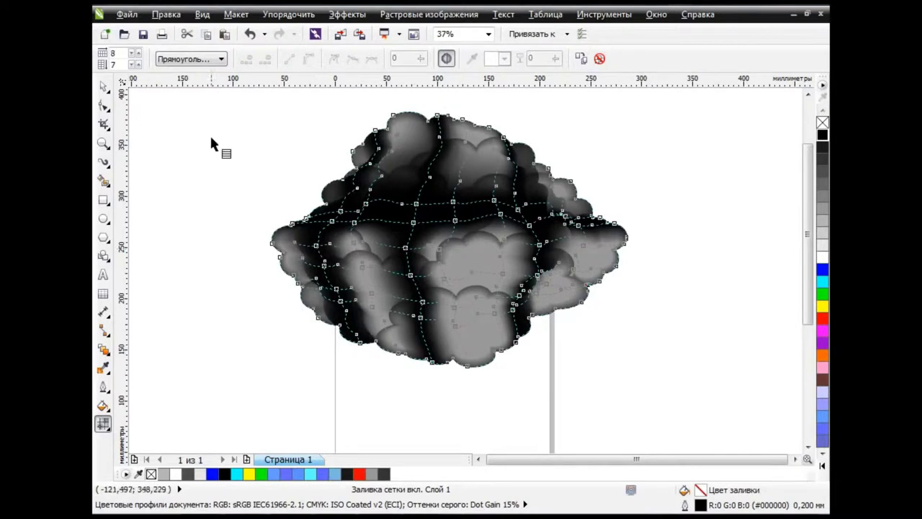
pyautogui.moveTo(211, 139); pyautogui.dragTo(702, 412)
pyautogui.moveTo(556, 59); pyautogui.dragTo(625, 72)
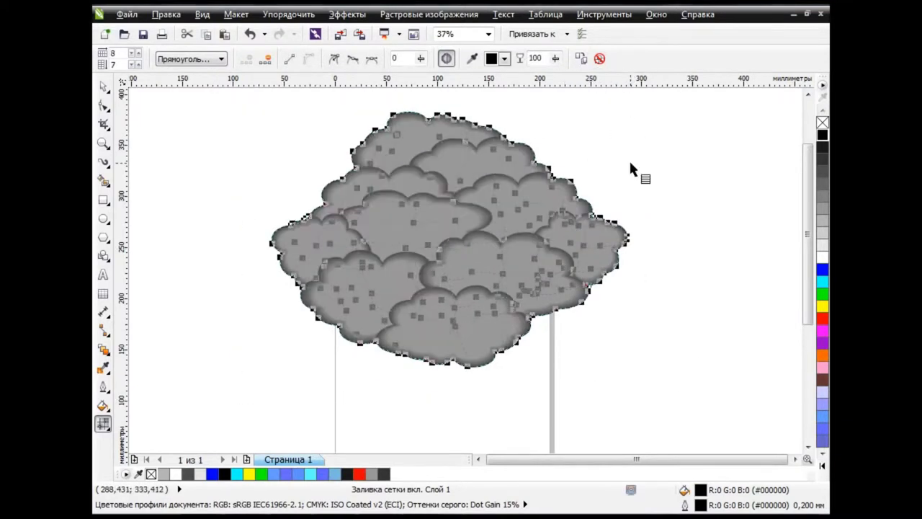
# Add two final mesh lines to complete the 10×9 grid, keeping all nodes fully transparent.
pyautogui.doubleClick(477, 168)
pyautogui.doubleClick(389, 155)
pyautogui.moveTo(255, 108); pyautogui.dragTo(685, 382)
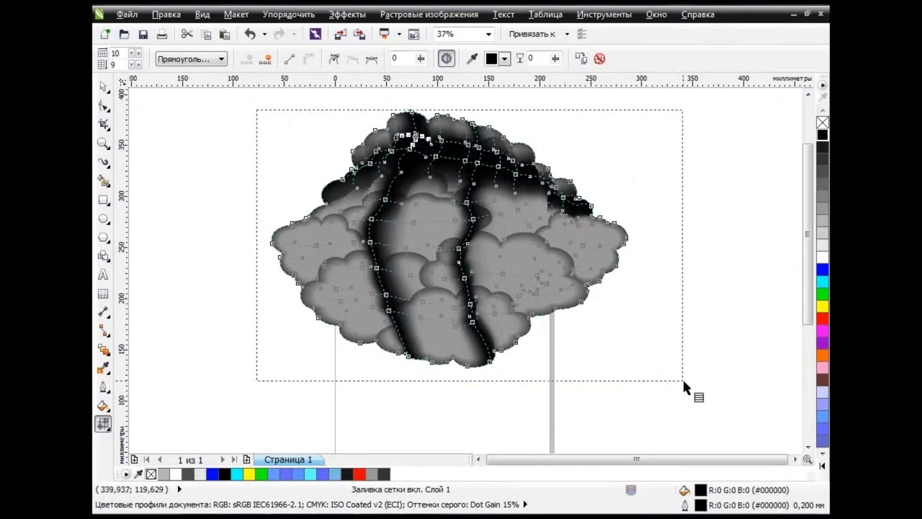
pyautogui.moveTo(567, 70); pyautogui.dragTo(623, 74)
pyautogui.click(667, 283)
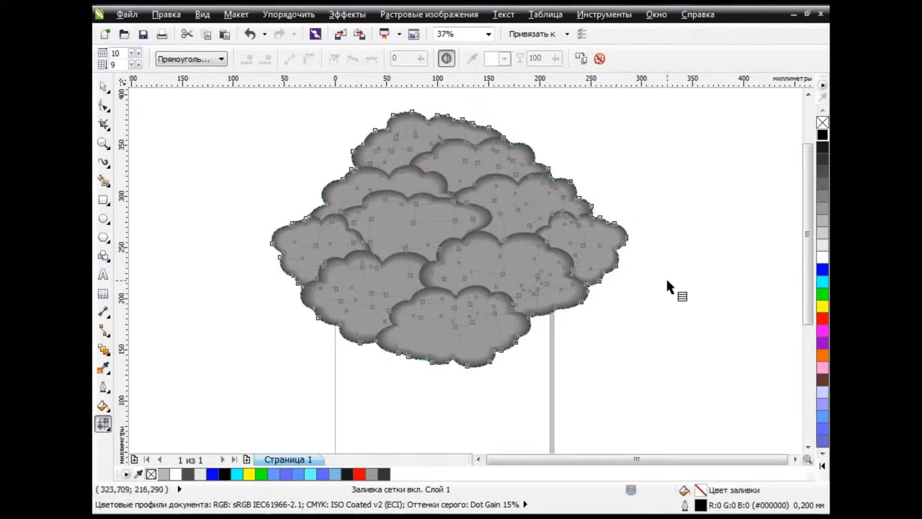
pyautogui.click(583, 248)
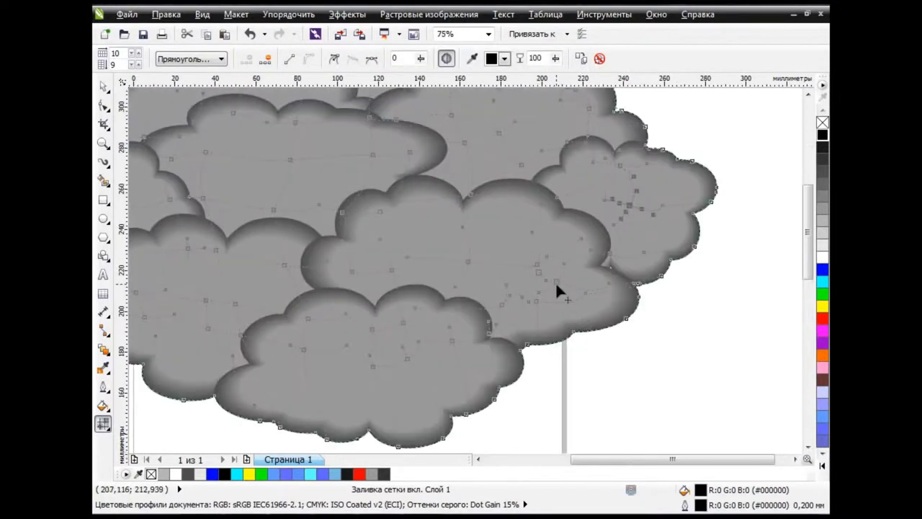
# Darken the centre cloud's middle to 60 transparency and the lower clouds' centres to 40.
pyautogui.moveTo(536, 261); pyautogui.dragTo(557, 280)
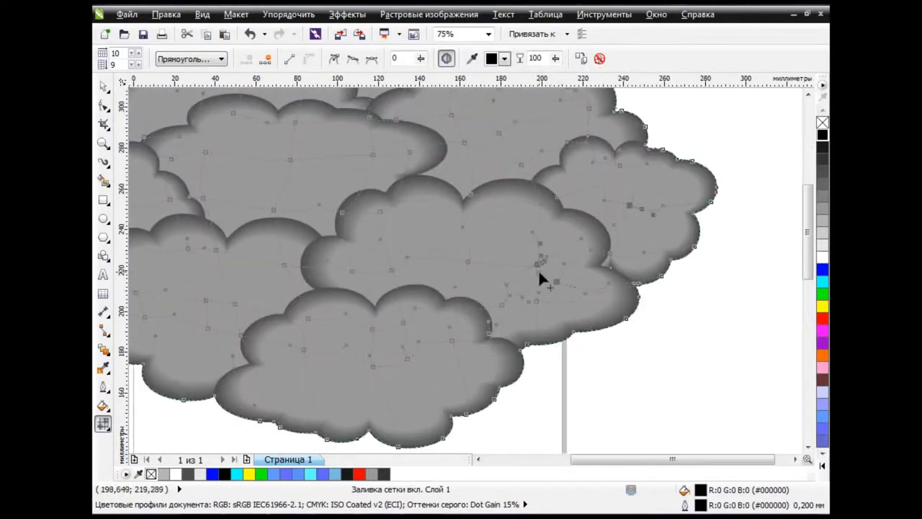
pyautogui.click(468, 264)
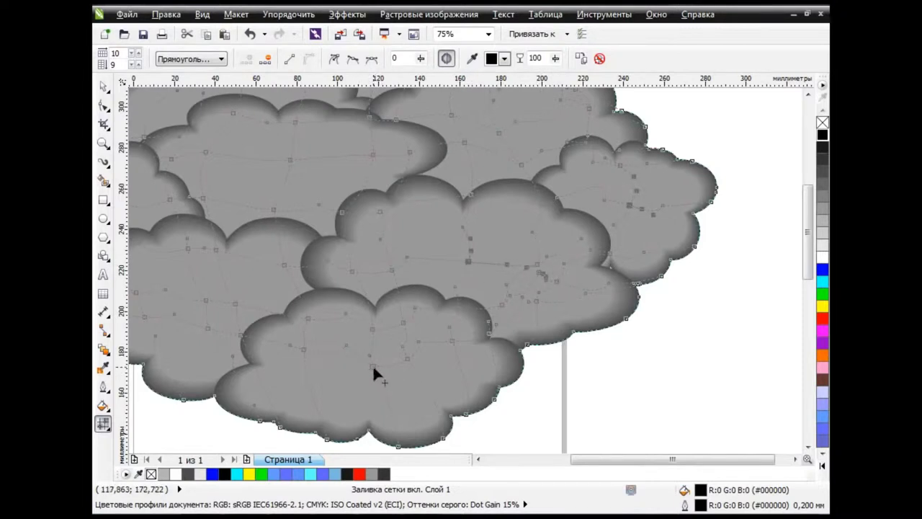
pyautogui.moveTo(555, 58); pyautogui.dragTo(510, 61)
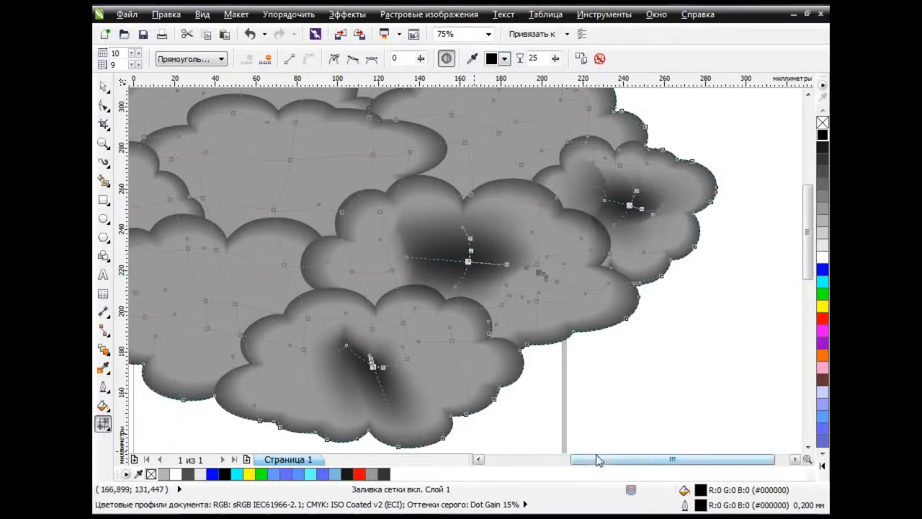
pyautogui.moveTo(673, 459); pyautogui.dragTo(610, 459)
pyautogui.click(397, 299)
pyautogui.keyDown('shift'); pyautogui.click(298, 208); pyautogui.keyUp('shift')
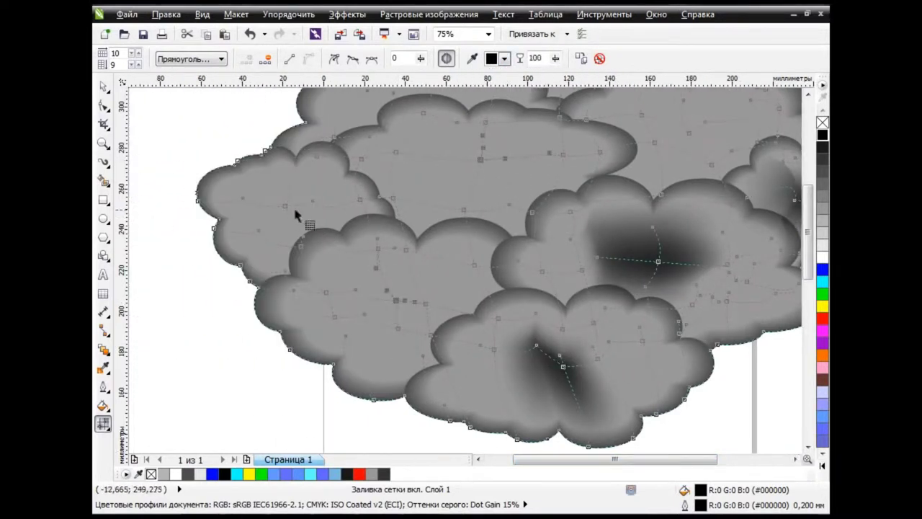
pyautogui.moveTo(517, 63); pyautogui.dragTo(509, 68)
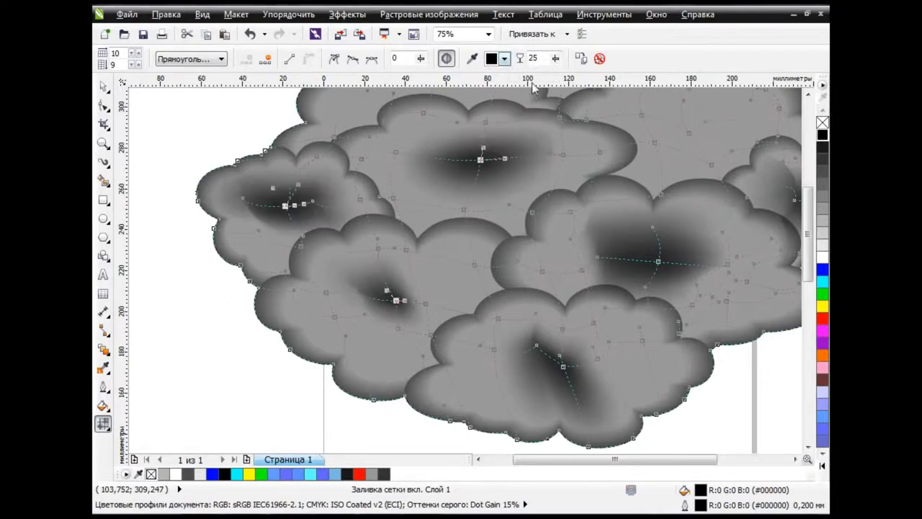
# Shade another cloud's centre at 80 transparency for a faint shadow, then exit mesh editing.
pyautogui.scroll(3, 735, 378)
pyautogui.click(688, 256)
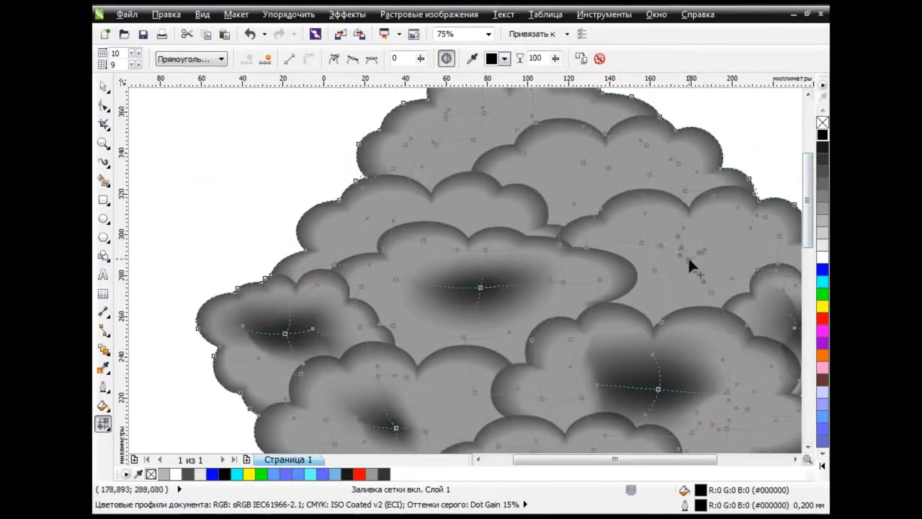
pyautogui.scroll(2, 486, 210)
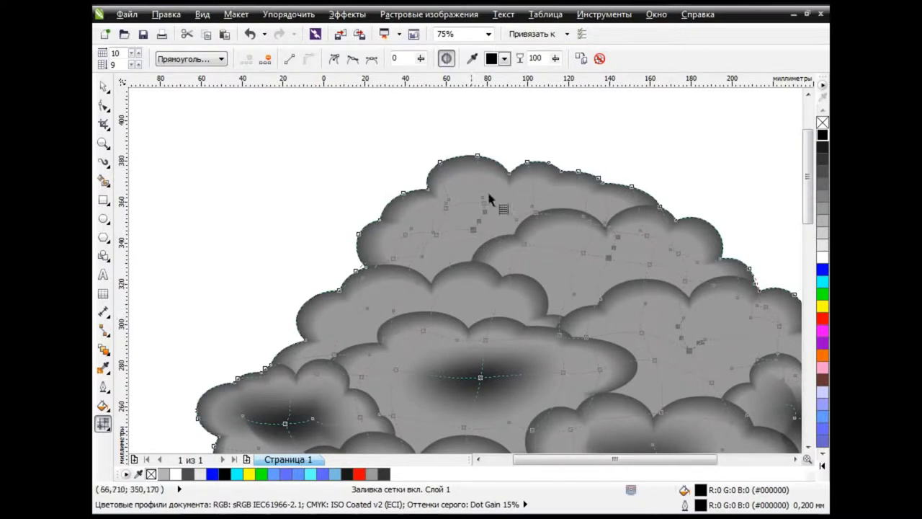
pyautogui.moveTo(555, 58); pyautogui.dragTo(541, 66)
pyautogui.scroll(-3, 605, 287)
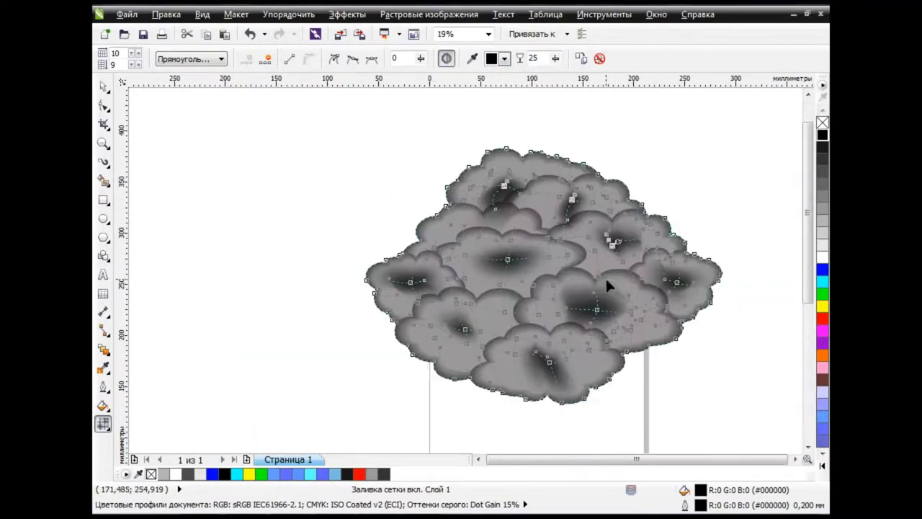
pyautogui.click(103, 87)
pyautogui.click(702, 194)
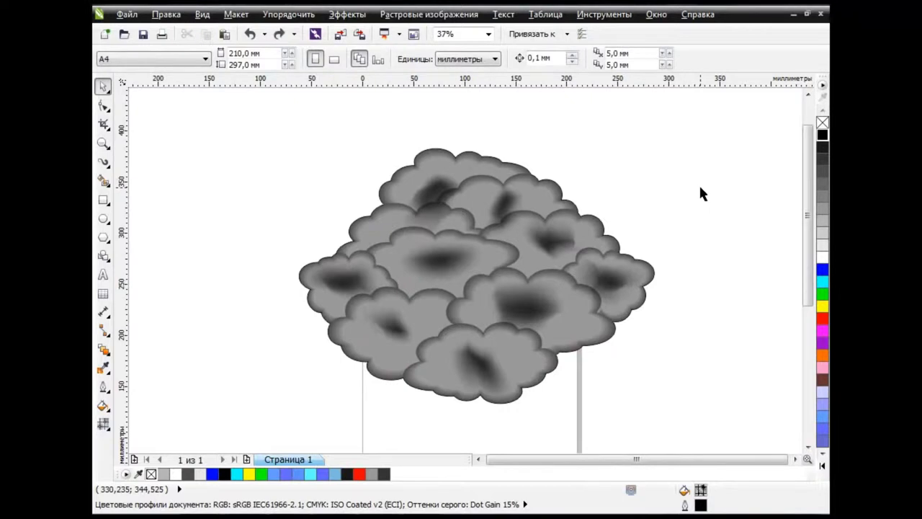
# Cut the shaded mesh overlay to the clipboard and select all the grey cloud shapes.
pyautogui.moveTo(468, 173); pyautogui.dragTo(480, 108)
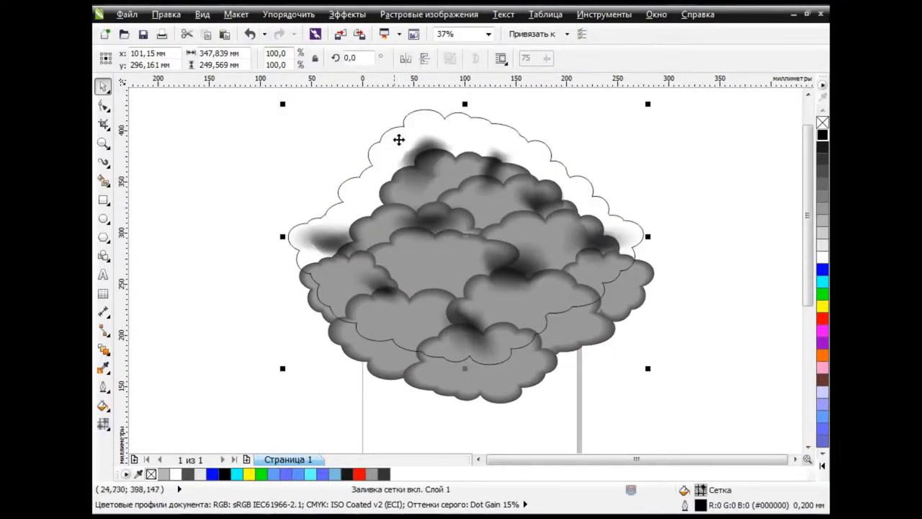
pyautogui.click(250, 34)
pyautogui.click(187, 33)
pyautogui.moveTo(254, 115); pyautogui.dragTo(652, 425)
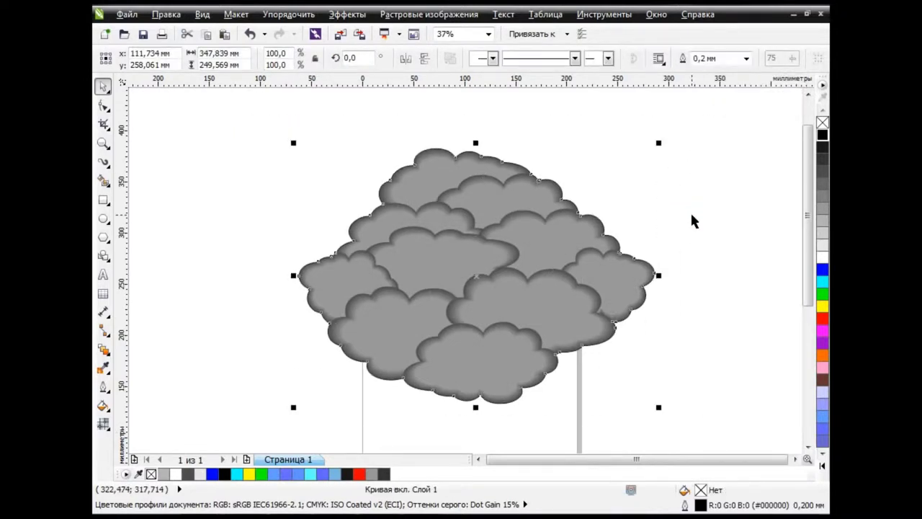
# Apply the Облака.Полуденные texture fill with a black Небо (sky) colour to the cloud shape.
pyautogui.click(103, 405)
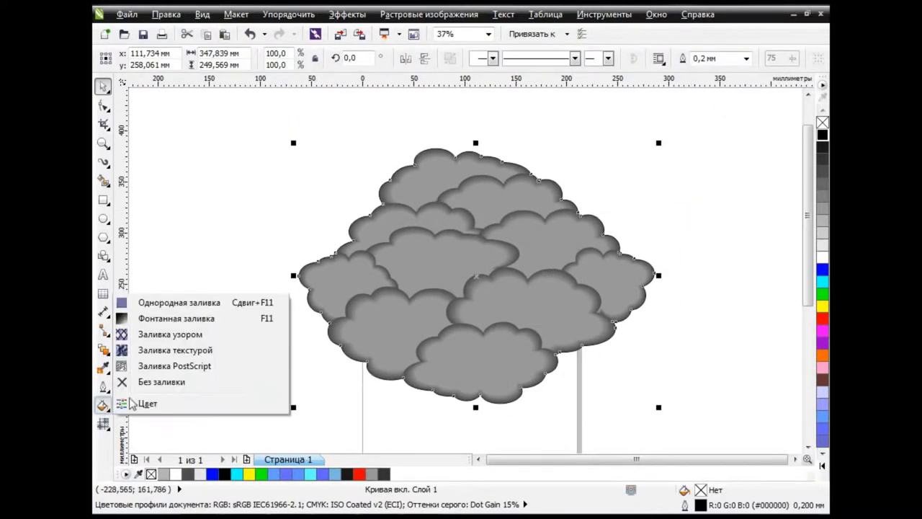
pyautogui.click(175, 350)
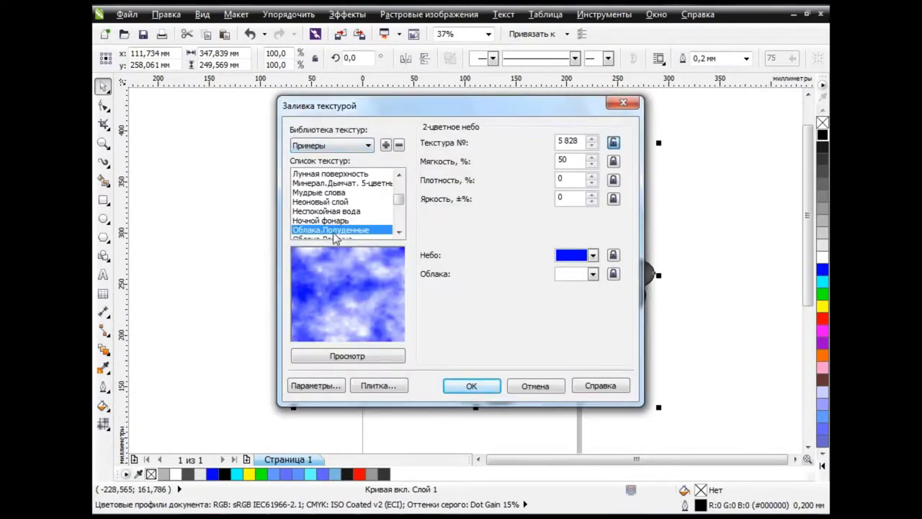
pyautogui.click(592, 255)
pyautogui.click(583, 267)
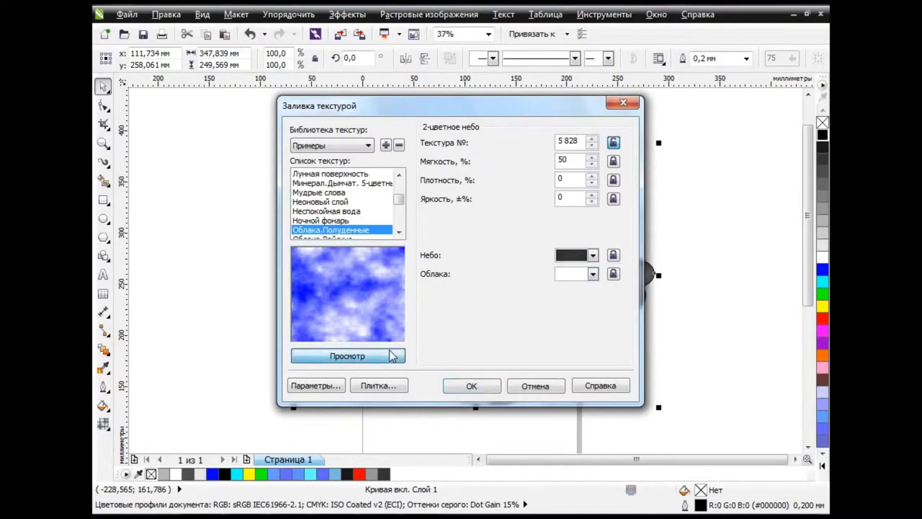
pyautogui.click(393, 356)
pyautogui.click(592, 255)
pyautogui.click(562, 266)
pyautogui.click(400, 356)
pyautogui.click(471, 386)
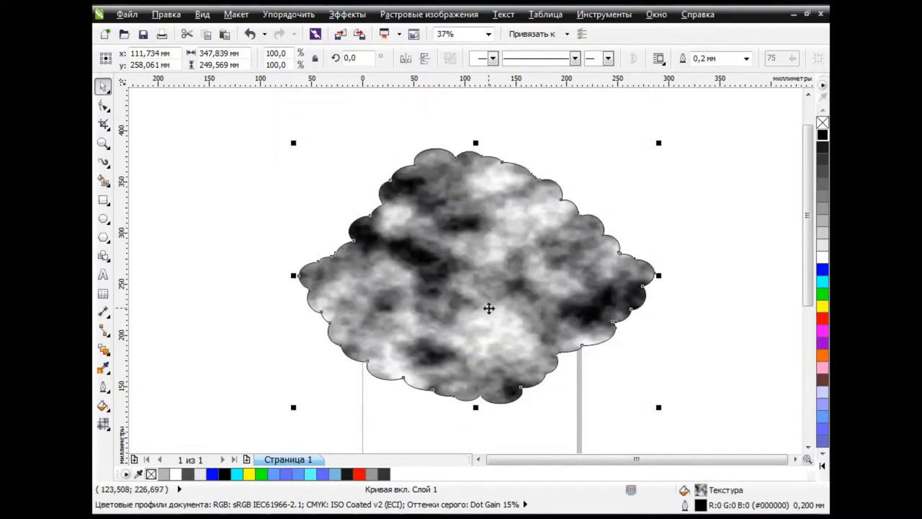
# Give the textured cloud a uniform (Однородный) transparency raised to 78.
pyautogui.click(103, 349)
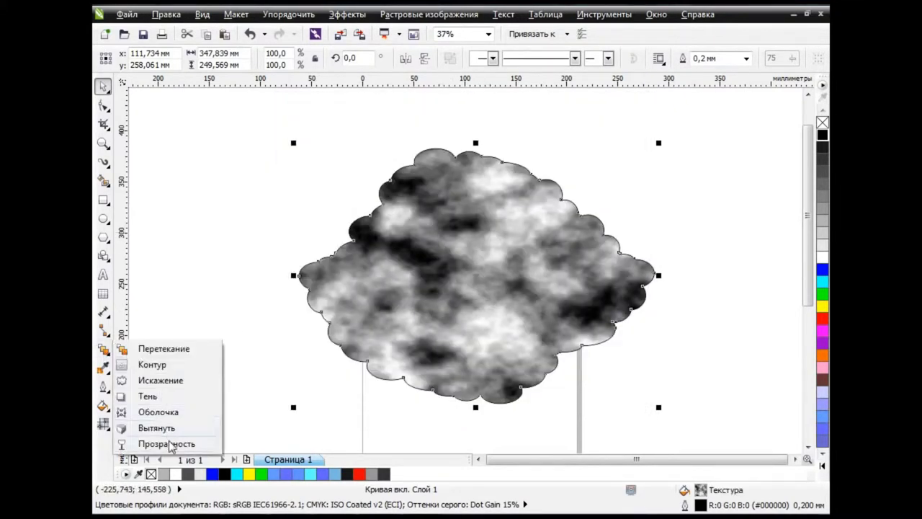
pyautogui.click(166, 442)
pyautogui.click(192, 58)
pyautogui.click(187, 83)
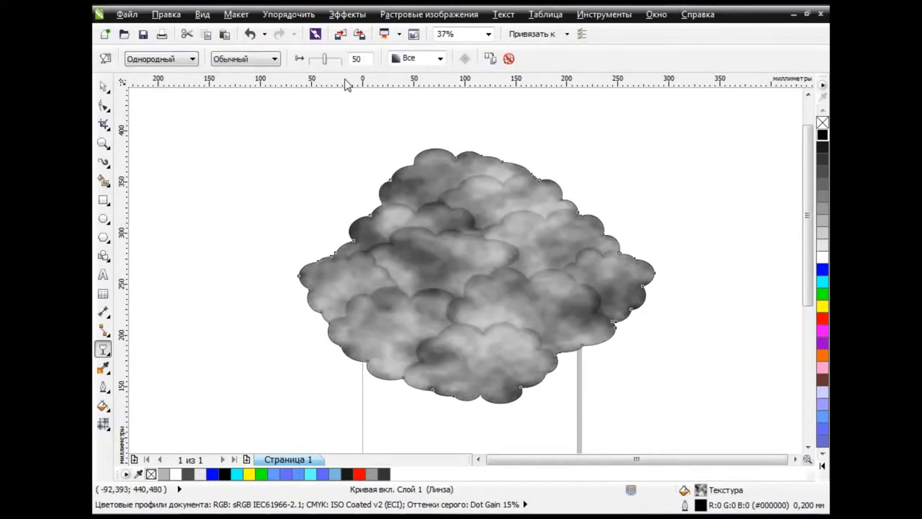
pyautogui.moveTo(326, 60)
pyautogui.mouseDown()
pyautogui.moveTo(334, 60)
pyautogui.moveTo(326, 59)
pyautogui.mouseUp()
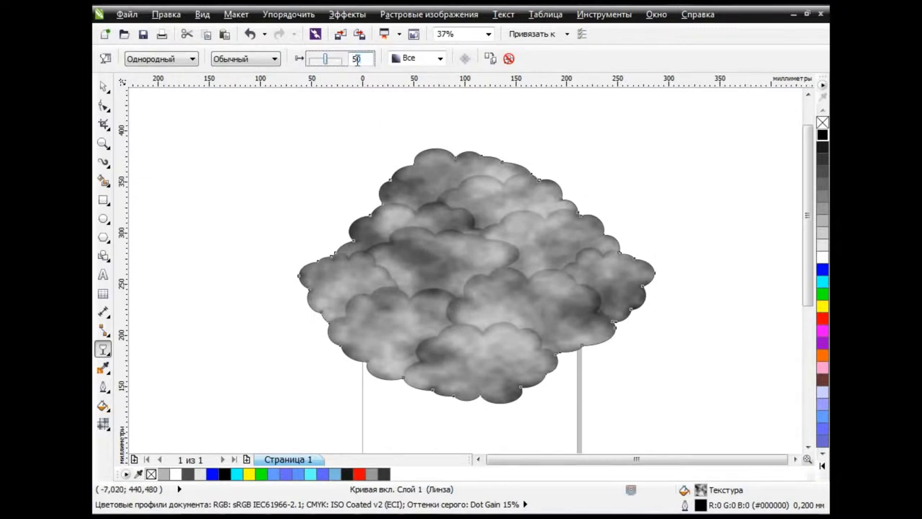
# Paste the shaded mesh overlay back on top of the textured cloud.
pyautogui.click(224, 34)
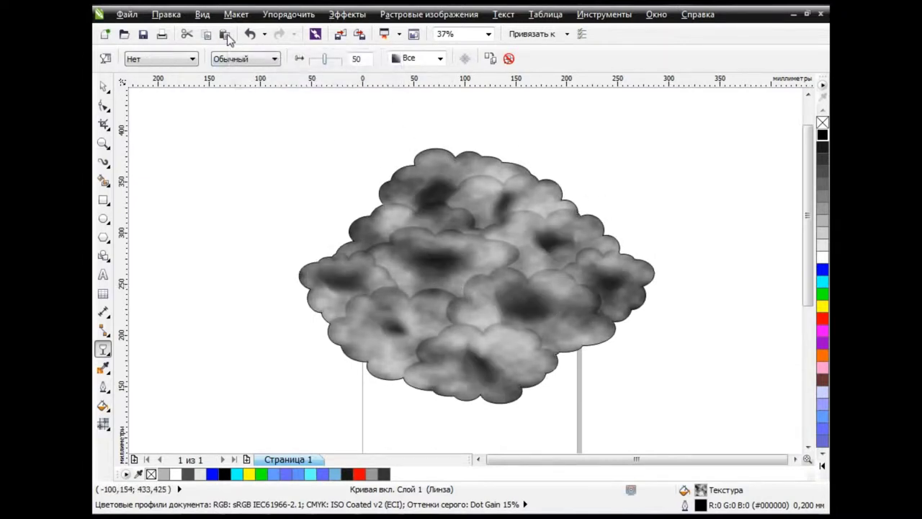
pyautogui.click(103, 86)
pyautogui.click(256, 233)
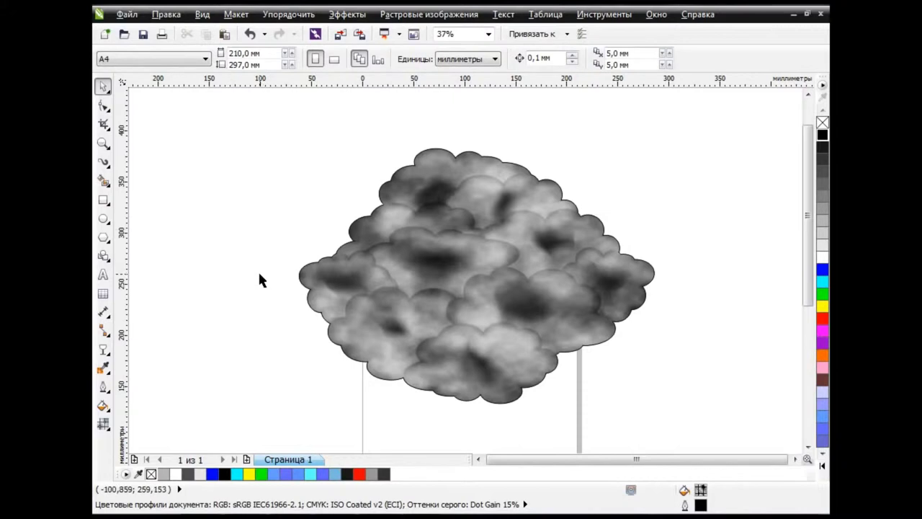
pyautogui.hotkey('ctrl', 'v')
pyautogui.moveTo(305, 315); pyautogui.dragTo(280, 281)
pyautogui.click(249, 34)
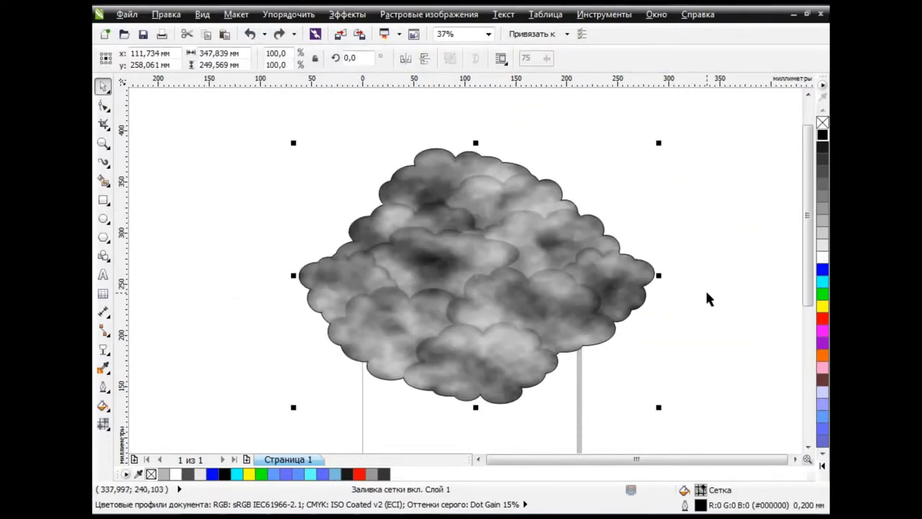
pyautogui.hotkey('ctrl', 'shift', 'z')
pyautogui.click(740, 274)
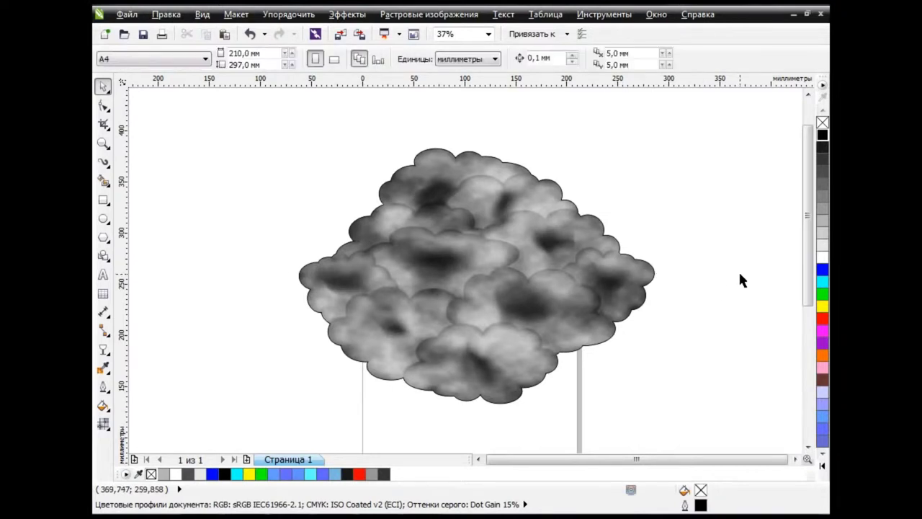
pyautogui.click(656, 14)
pyautogui.moveTo(696, 138)
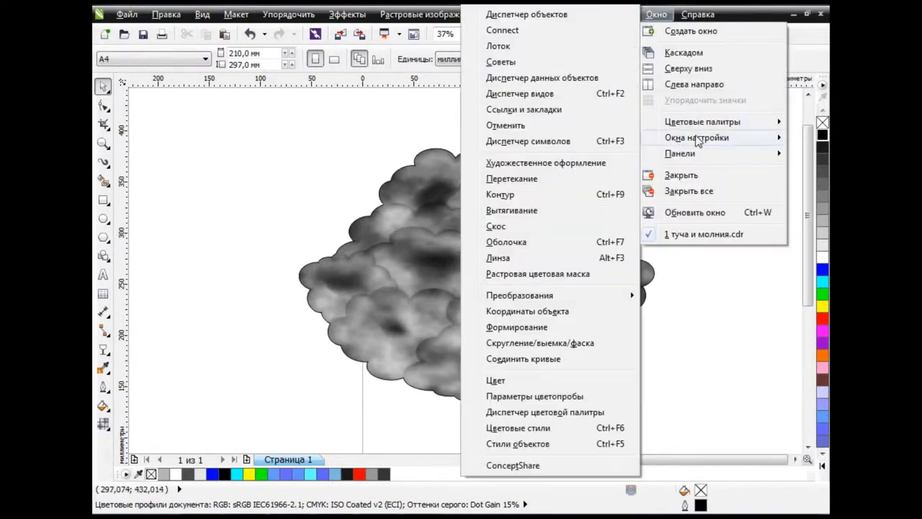
pyautogui.click(557, 15)
pyautogui.click(650, 142)
pyautogui.click(698, 299)
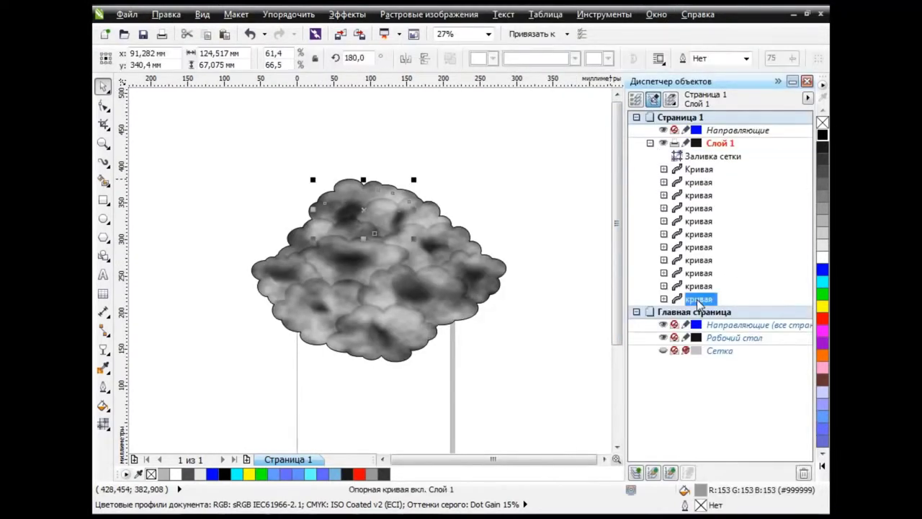
pyautogui.keyDown('shift'); pyautogui.click(699, 195); pyautogui.keyUp('shift')
pyautogui.moveTo(379, 295); pyautogui.dragTo(490, 185)
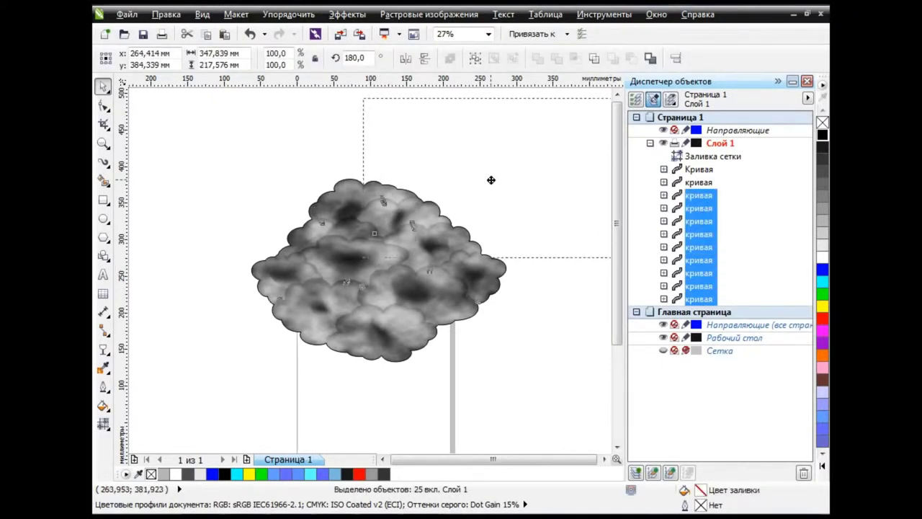
pyautogui.click(250, 34)
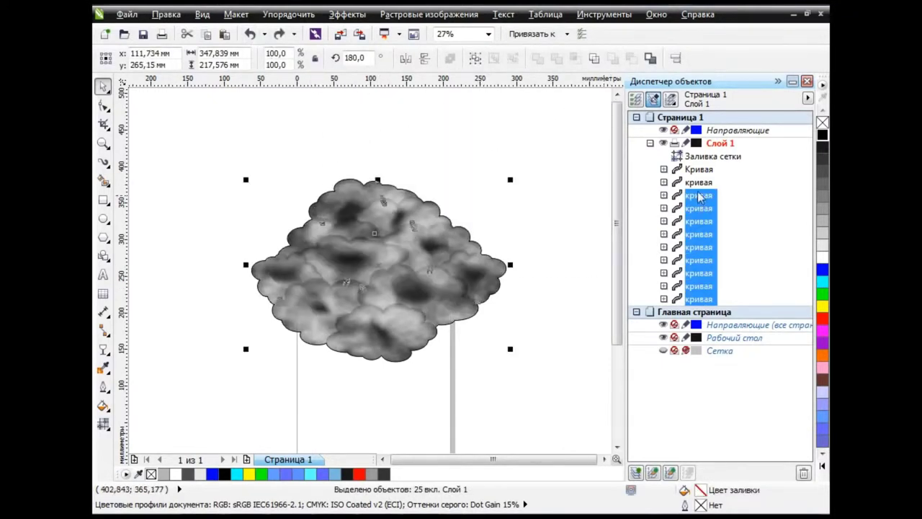
pyautogui.click(713, 155)
pyautogui.click(699, 182)
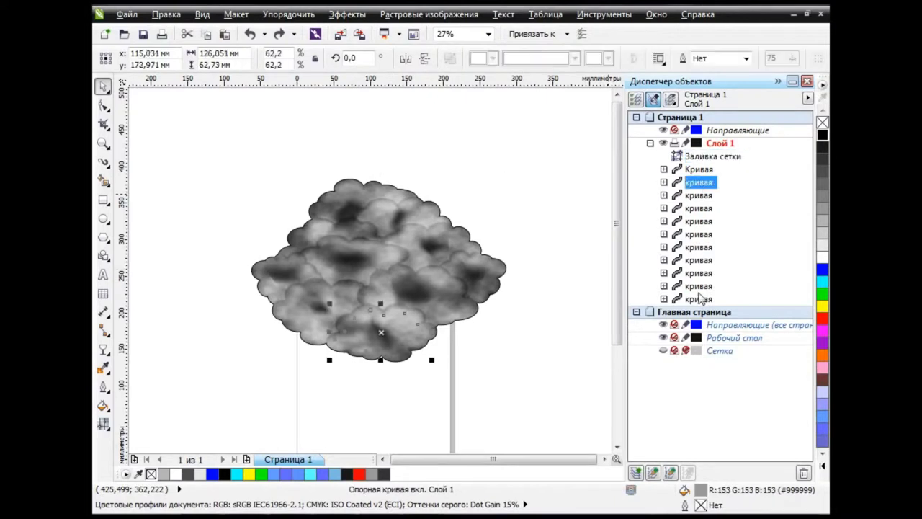
pyautogui.keyDown('shift'); pyautogui.click(698, 299); pyautogui.keyUp('shift')
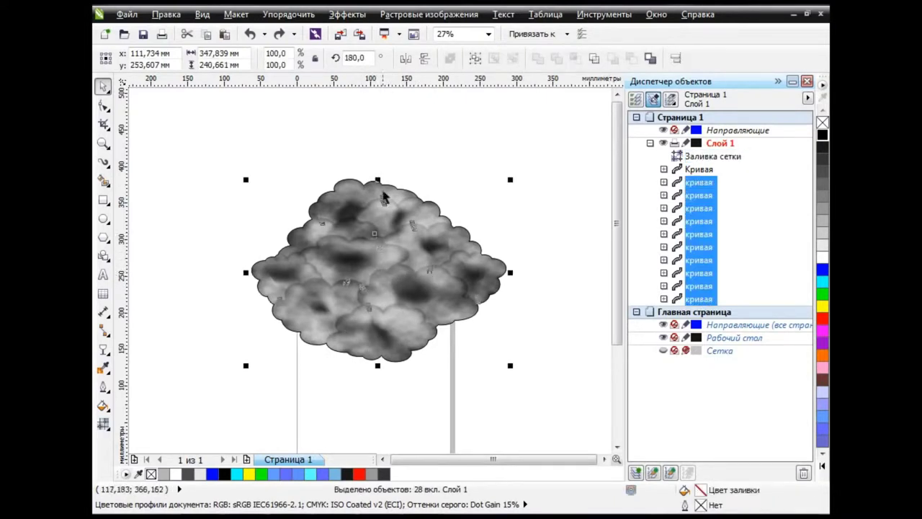
pyautogui.click(698, 170)
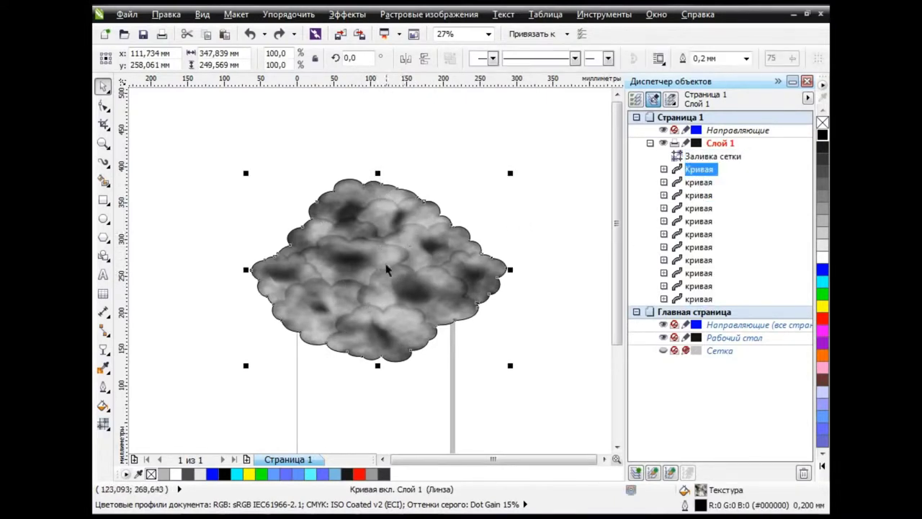
pyautogui.moveTo(387, 270); pyautogui.dragTo(341, 199)
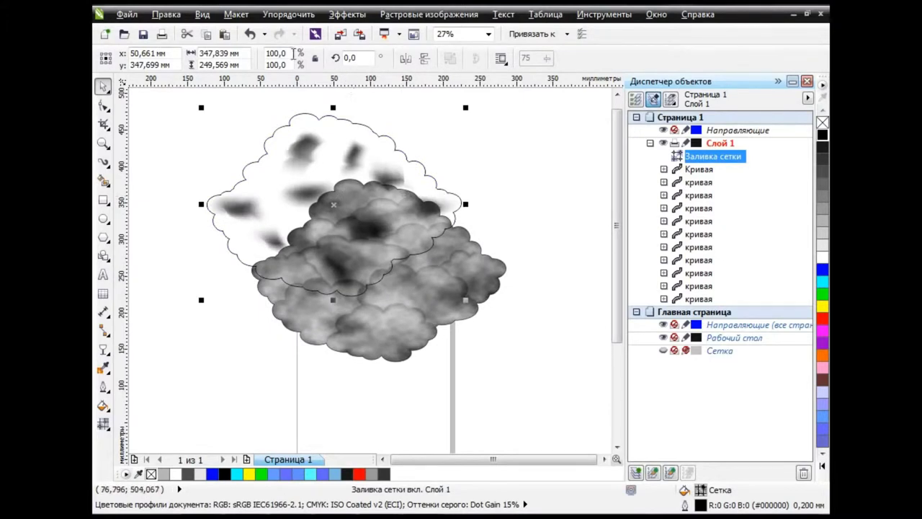
pyautogui.click(249, 34)
pyautogui.moveTo(438, 254); pyautogui.dragTo(539, 175)
pyautogui.hotkey('ctrl', 'z')
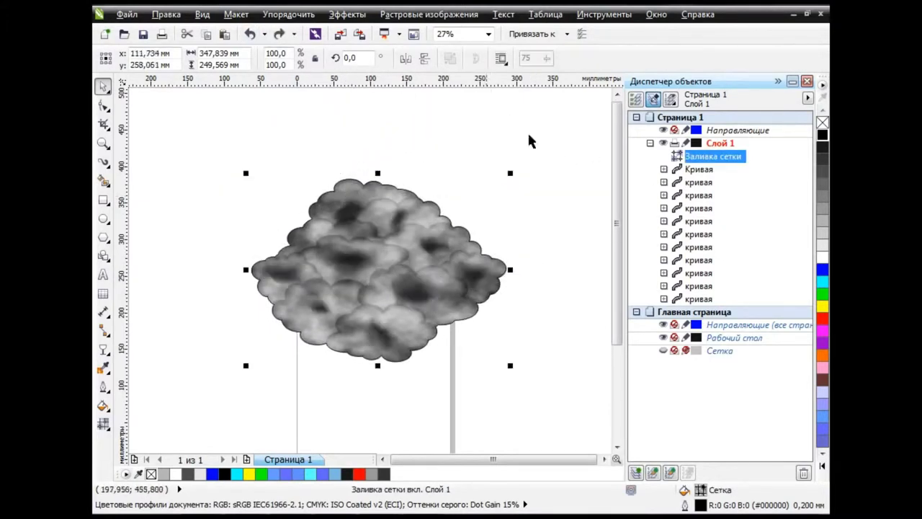
pyautogui.click(699, 183)
pyautogui.click(696, 171)
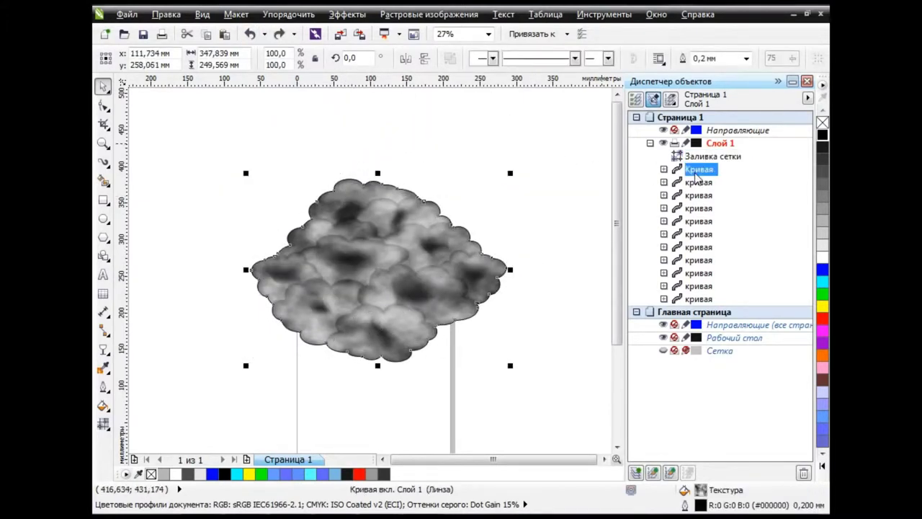
pyautogui.moveTo(380, 272); pyautogui.dragTo(366, 192)
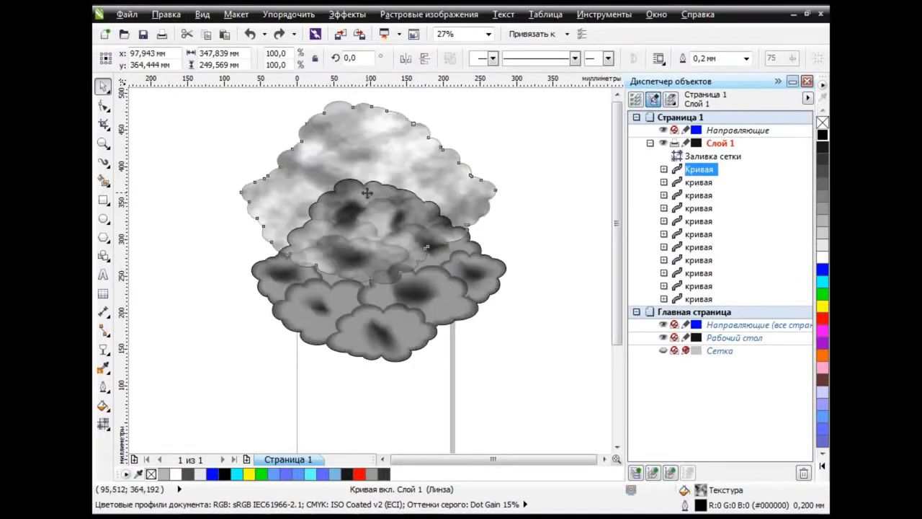
pyautogui.click(250, 34)
pyautogui.click(573, 316)
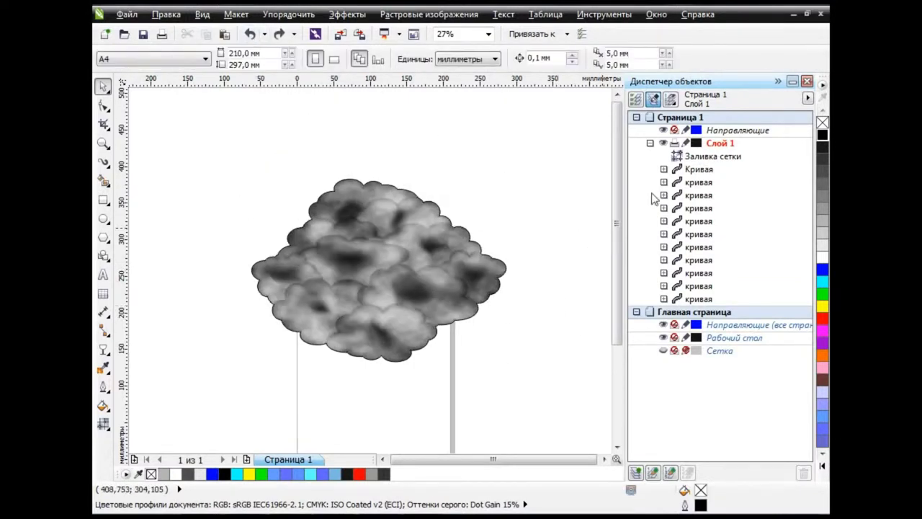
pyautogui.click(807, 80)
pyautogui.moveTo(267, 98); pyautogui.dragTo(712, 425)
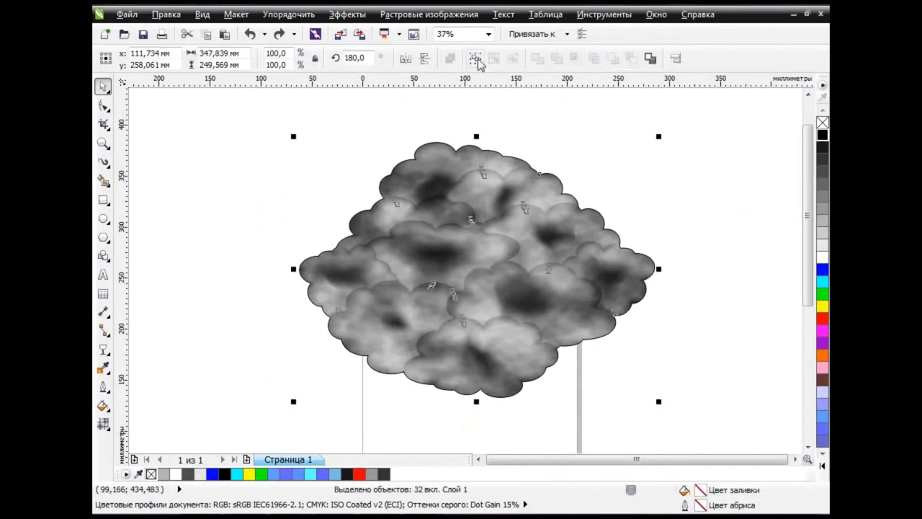
# Group the cloud pieces and create a black-filled boundary shape around all 32 objects.
pyautogui.click(477, 60)
pyautogui.click(714, 263)
pyautogui.moveTo(319, 113); pyautogui.dragTo(633, 370)
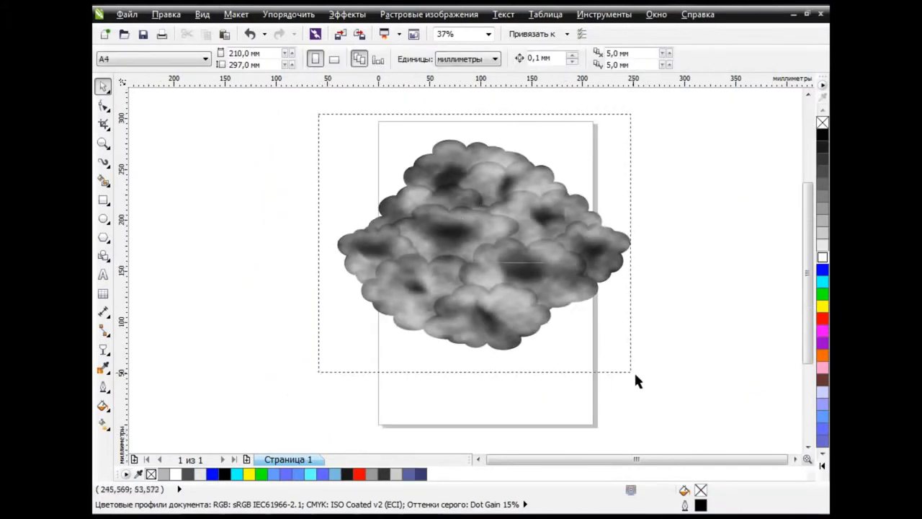
pyautogui.click(650, 59)
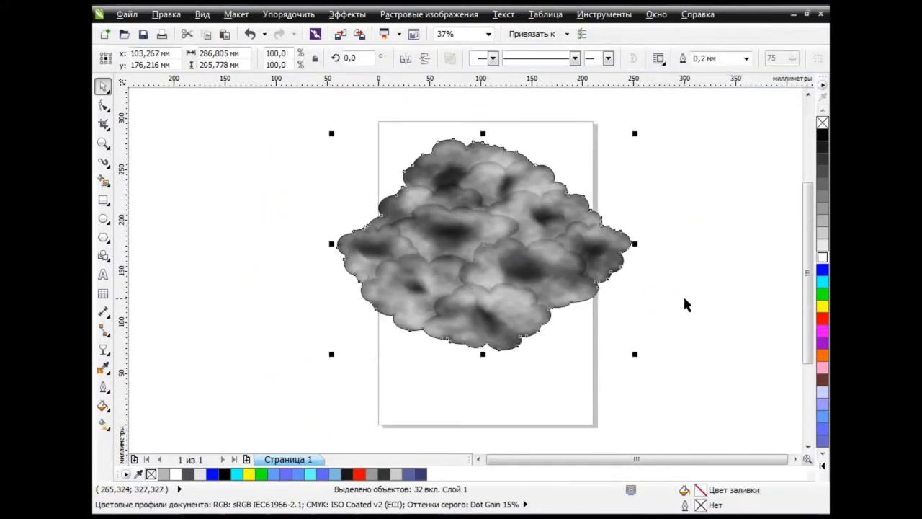
pyautogui.click(823, 135)
# Delete the boundary's upper nodes and reshape its top into a nearly flat edge.
pyautogui.click(103, 105)
pyautogui.moveTo(282, 136); pyautogui.dragTo(668, 264)
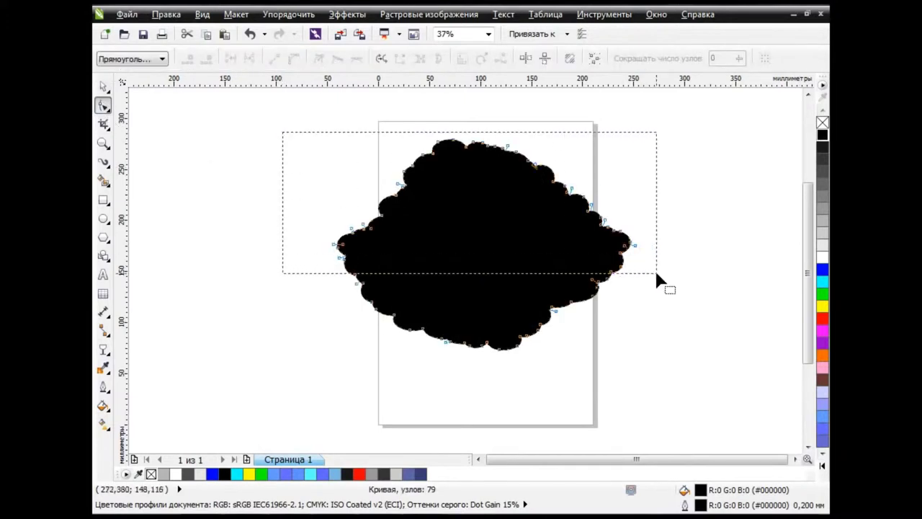
pyautogui.press('Delete')
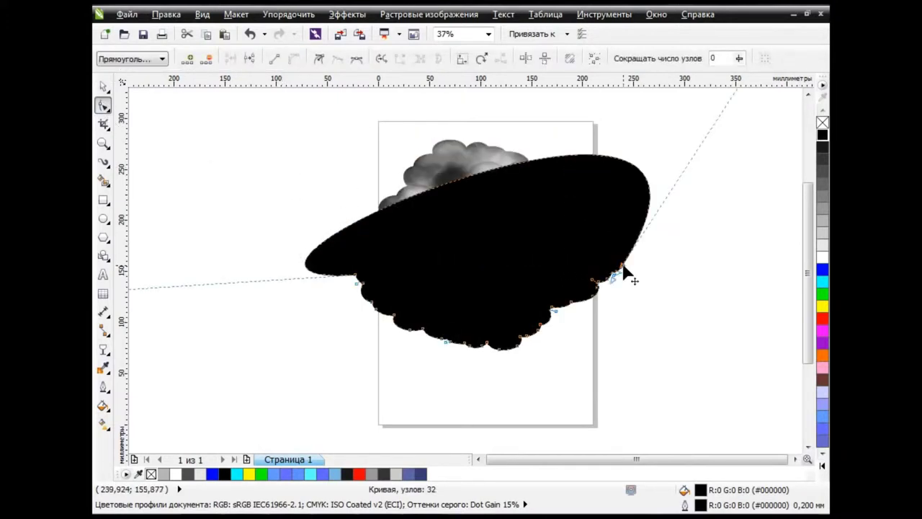
pyautogui.scroll(-1, 749, 188)
pyautogui.moveTo(719, 62)
pyautogui.mouseDown()
pyautogui.moveTo(607, 154)
pyautogui.moveTo(683, 153)
pyautogui.moveTo(574, 270)
pyautogui.mouseUp()
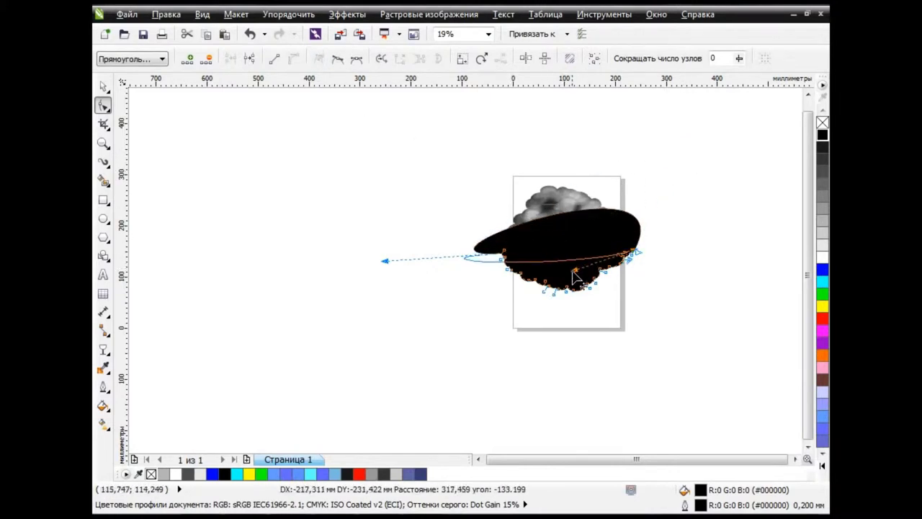
pyautogui.moveTo(385, 260); pyautogui.dragTo(584, 268)
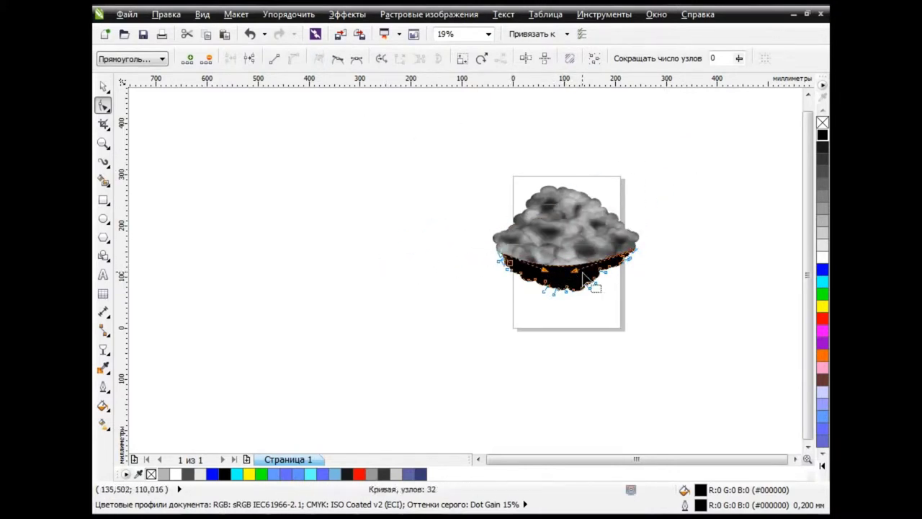
pyautogui.scroll(1, 583, 268)
pyautogui.press('space')
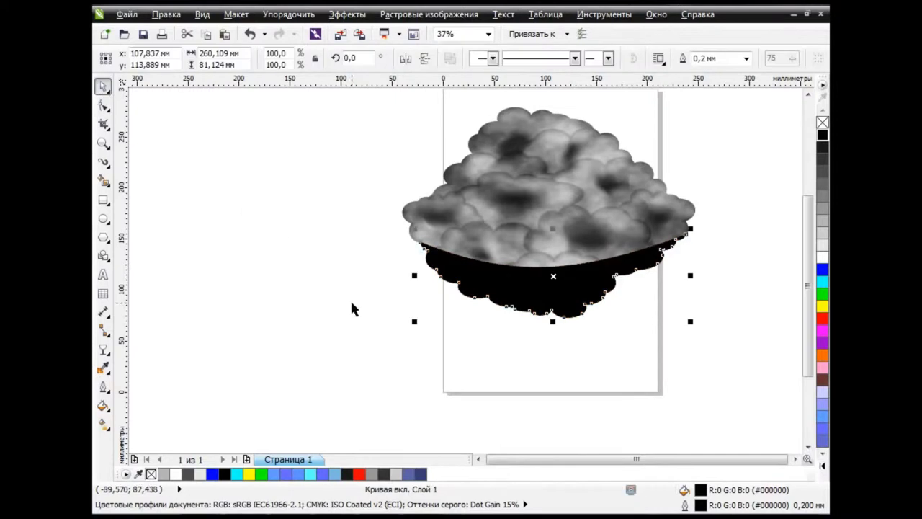
pyautogui.press('space')
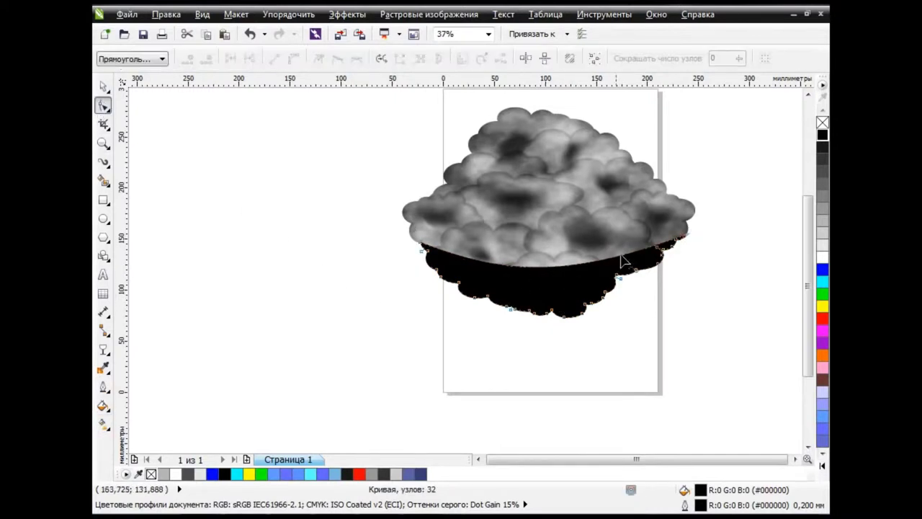
pyautogui.moveTo(553, 269); pyautogui.dragTo(551, 251)
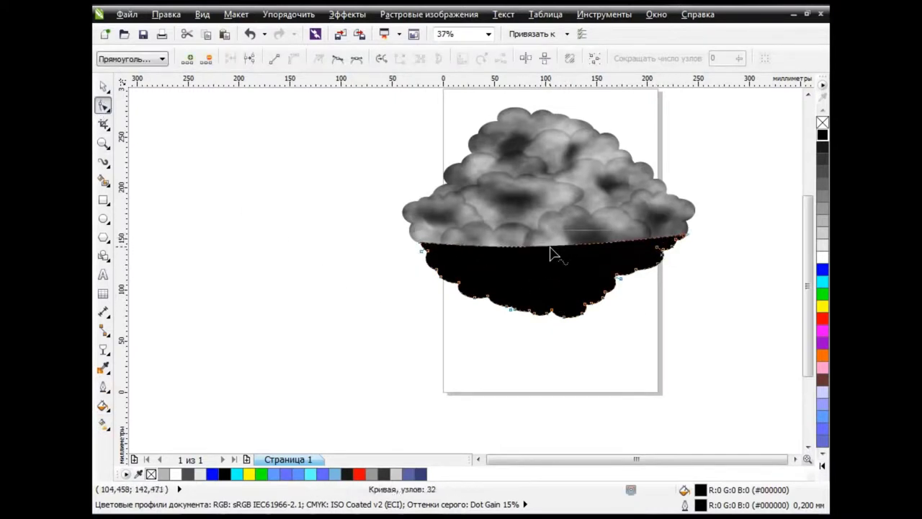
pyautogui.click(796, 458)
# Apply a top-to-bottom linear transparency to the black base shape and adjust its midpoint.
pyautogui.click(106, 368)
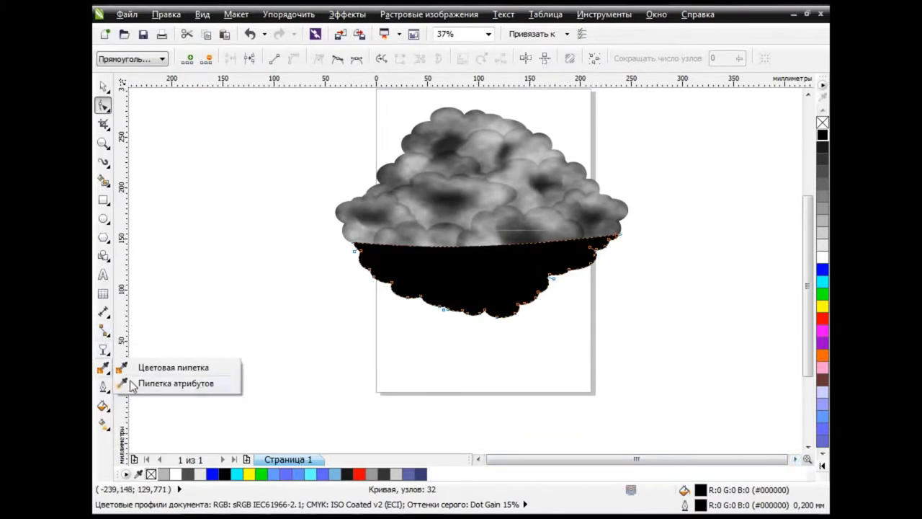
pyautogui.click(106, 352)
pyautogui.click(154, 442)
pyautogui.moveTo(469, 229)
pyautogui.mouseDown()
pyautogui.moveTo(463, 387)
pyautogui.moveTo(476, 307)
pyautogui.mouseUp()
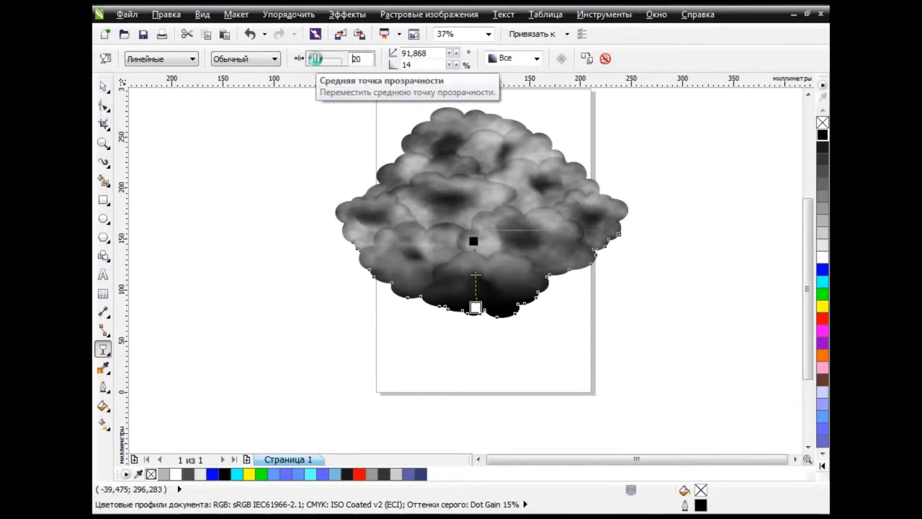
pyautogui.click(104, 87)
pyautogui.click(272, 317)
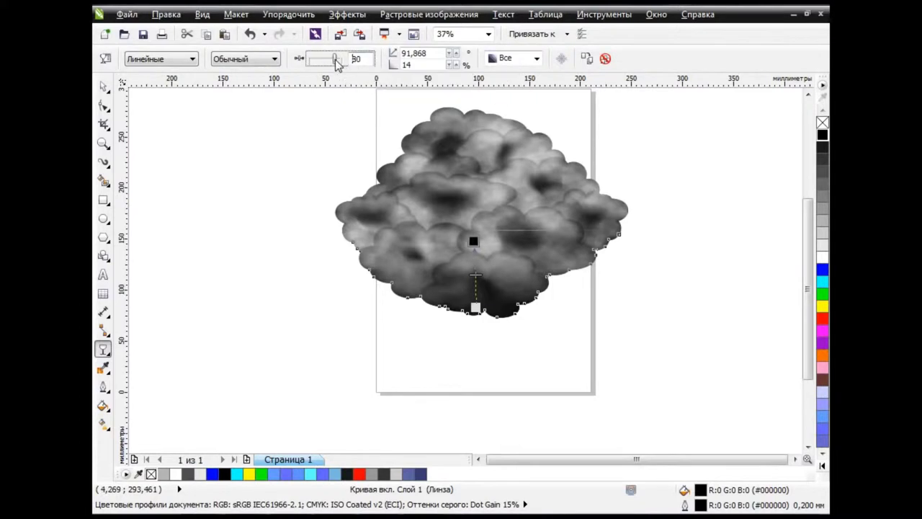
pyautogui.moveTo(341, 60); pyautogui.dragTo(331, 59)
pyautogui.moveTo(475, 247); pyautogui.dragTo(476, 290)
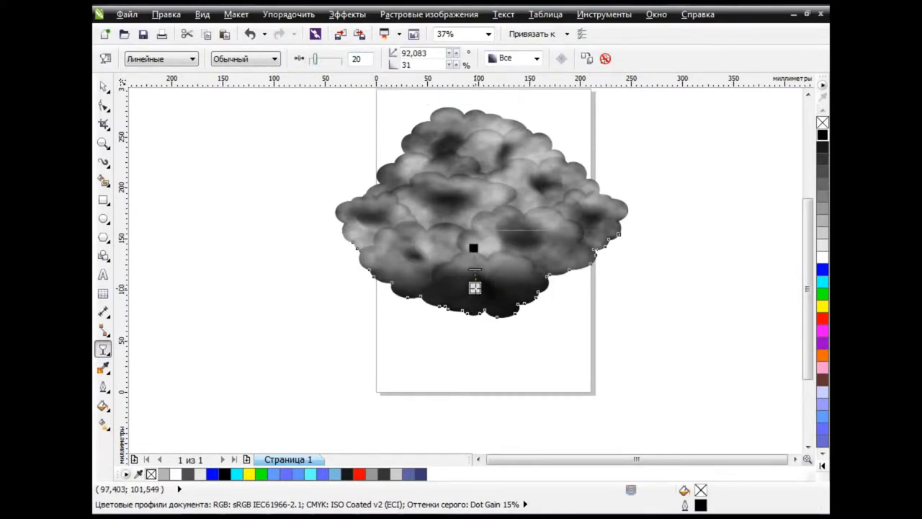
pyautogui.moveTo(315, 60); pyautogui.dragTo(667, 343)
# Group all 33 cloud objects into one cloud group.
pyautogui.press('space')
pyautogui.click(481, 63)
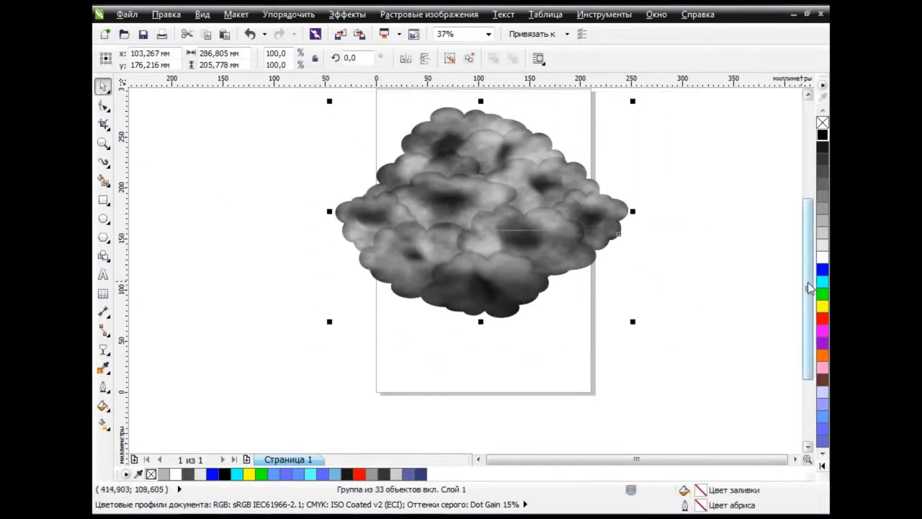
pyautogui.scroll(1, 719, 292)
pyautogui.click(718, 292)
pyautogui.click(589, 220)
pyautogui.moveTo(633, 152)
pyautogui.mouseDown()
pyautogui.moveTo(580, 177)
pyautogui.moveTo(549, 213)
pyautogui.mouseUp()
# Shrink the cloud to about 45% and cover it with a centred white circle about 208 mm wide.
pyautogui.click(631, 296)
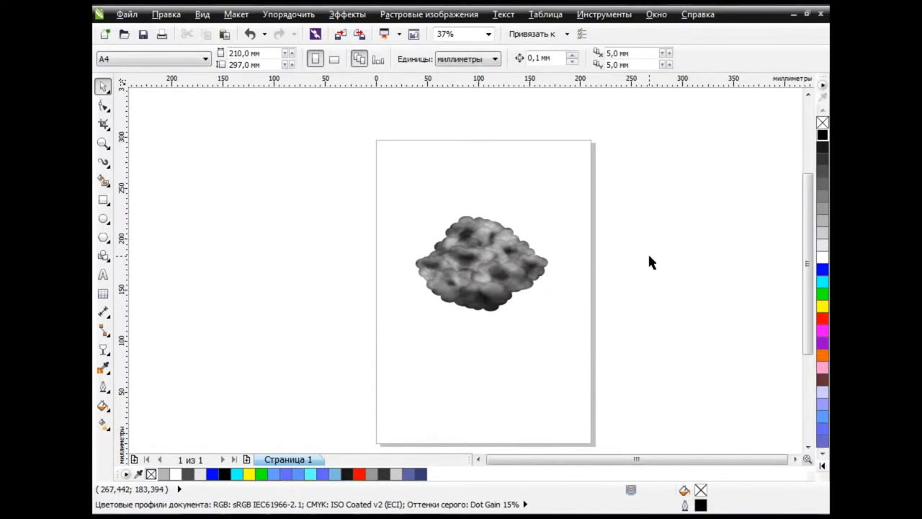
pyautogui.click(103, 218)
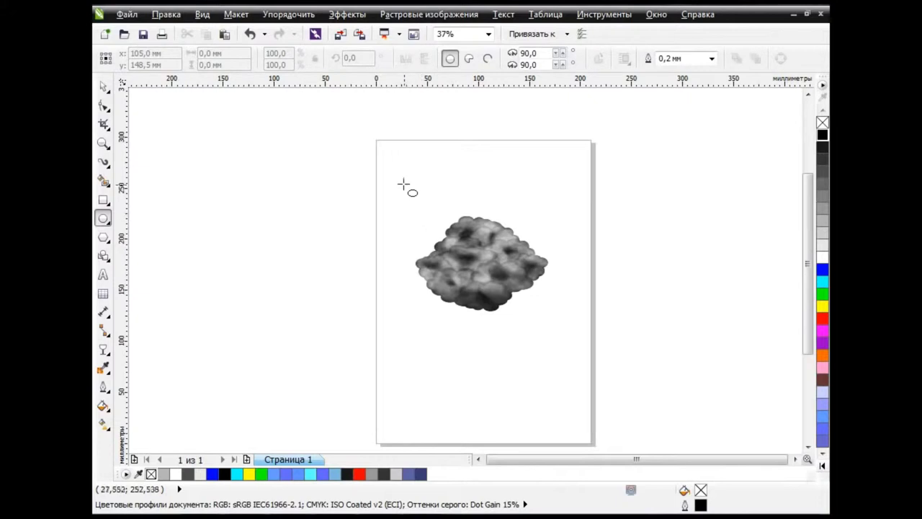
pyautogui.moveTo(382, 160); pyautogui.dragTo(587, 373)
pyautogui.moveTo(488, 265); pyautogui.dragTo(477, 264)
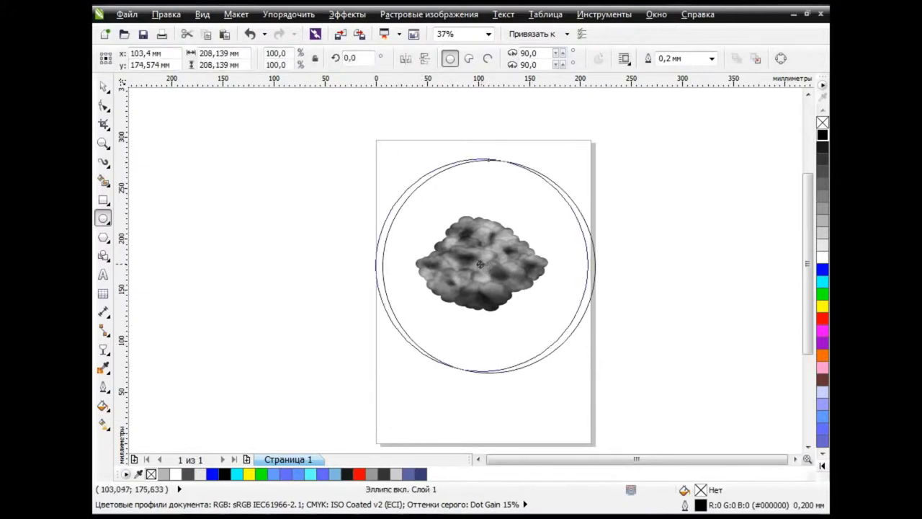
pyautogui.click(822, 258)
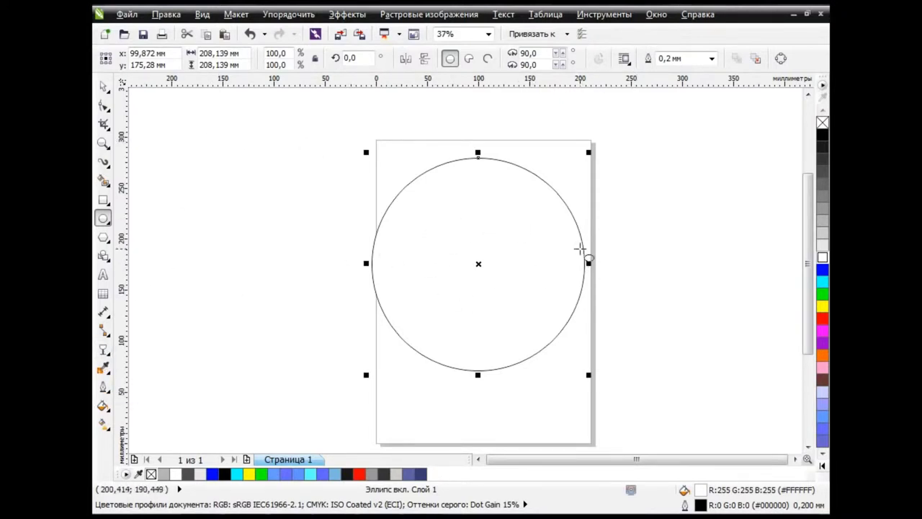
pyautogui.click(103, 349)
# Give the white circle a radial transparency and shift its fade midpoint.
pyautogui.click(161, 58)
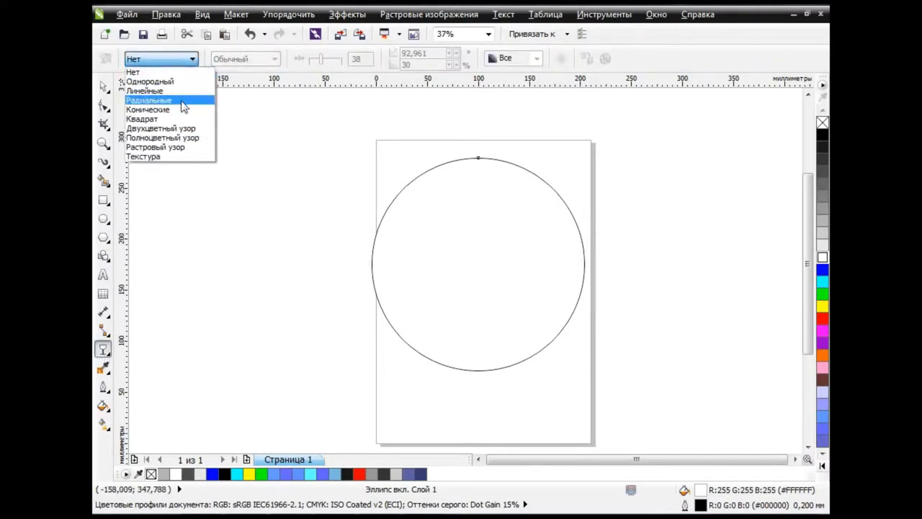
pyautogui.click(152, 100)
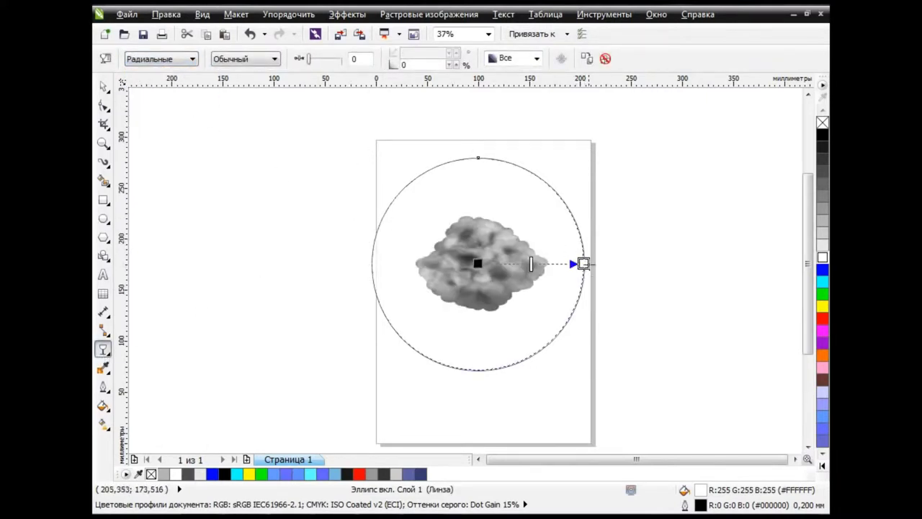
pyautogui.moveTo(308, 58); pyautogui.dragTo(321, 59)
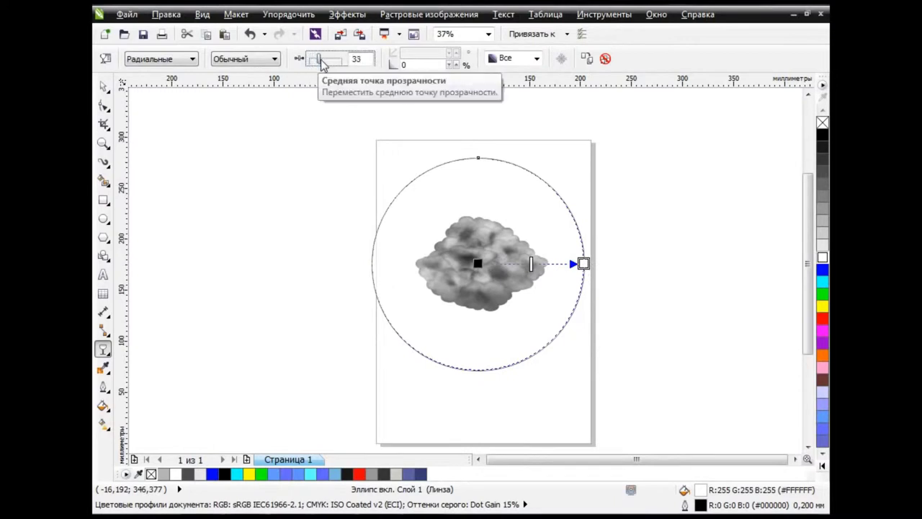
pyautogui.press('space')
# Draw a page-sized blue rectangle and send it behind the circle and cloud.
pyautogui.press('F6')
pyautogui.moveTo(216, 108); pyautogui.dragTo(684, 413)
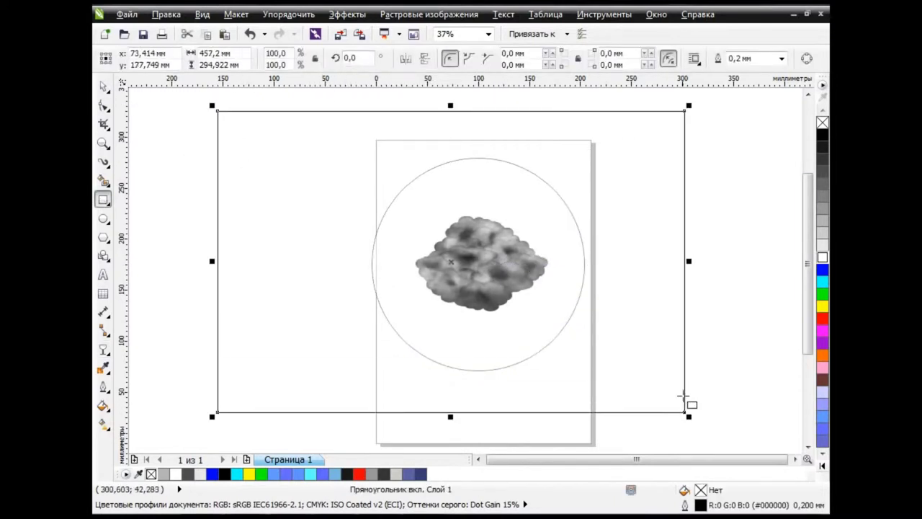
pyautogui.click(822, 270)
pyautogui.hotkey('shift', 'pagedown')
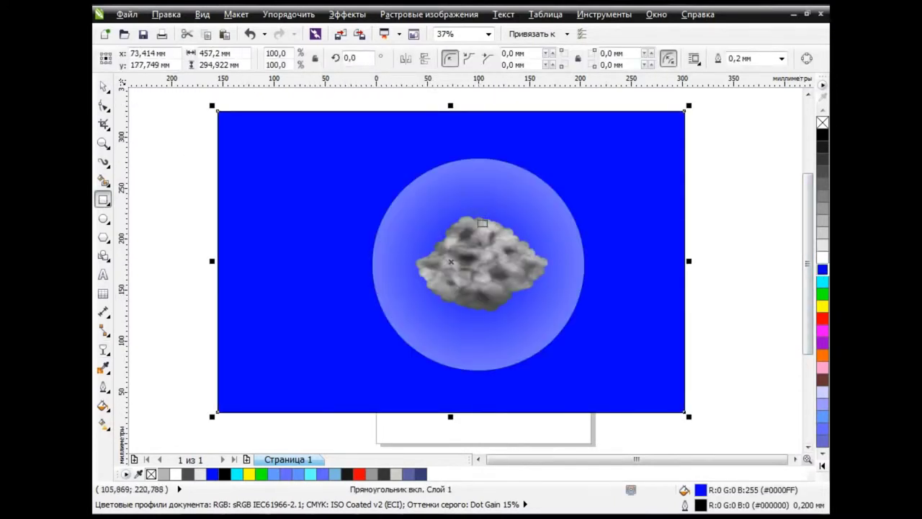
pyautogui.click(104, 87)
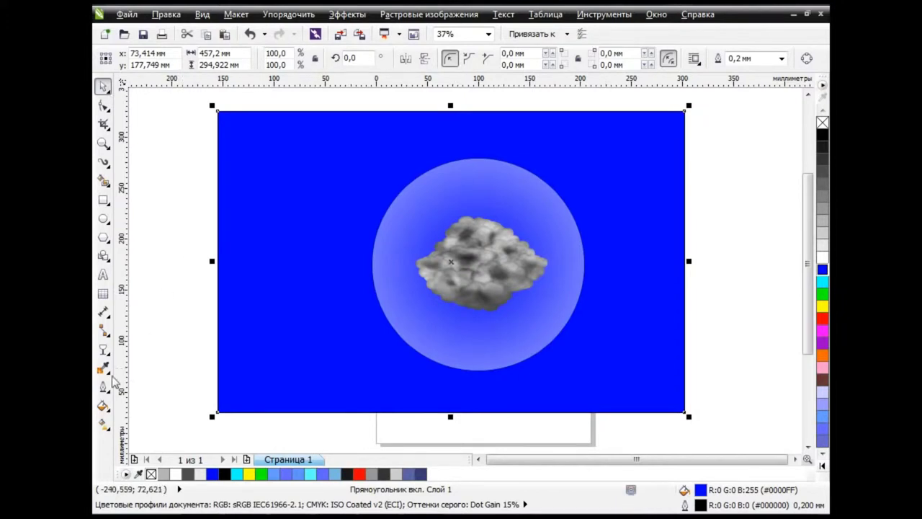
# Fine-tune the circle's radial transparency end point, midpoint and soft edge width.
pyautogui.click(103, 349)
pyautogui.click(574, 284)
pyautogui.moveTo(583, 263); pyautogui.dragTo(576, 257)
pyautogui.scroll(2, 561, 261)
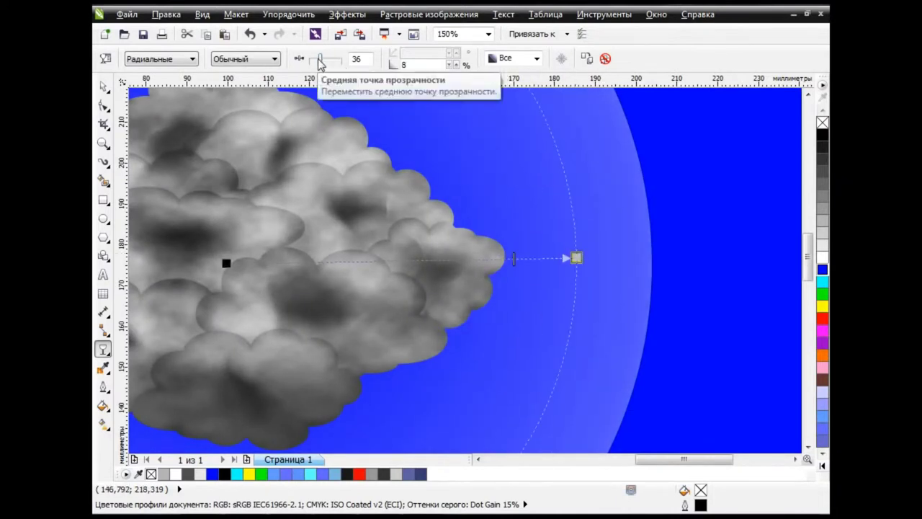
pyautogui.moveTo(319, 59); pyautogui.dragTo(311, 61)
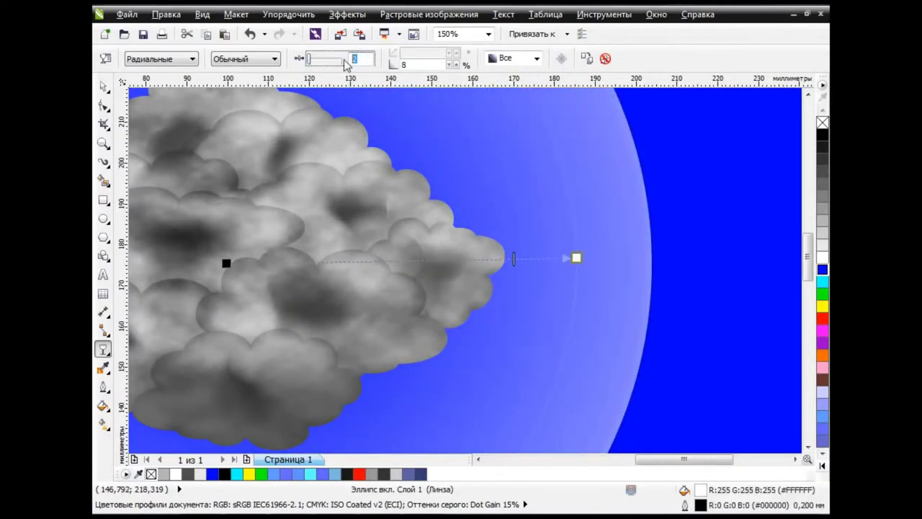
pyautogui.moveTo(576, 257)
pyautogui.mouseDown()
pyautogui.moveTo(560, 260)
pyautogui.moveTo(589, 267)
pyautogui.mouseUp()
pyautogui.scroll(-1, 646, 272)
pyautogui.scroll(-1, 588, 269)
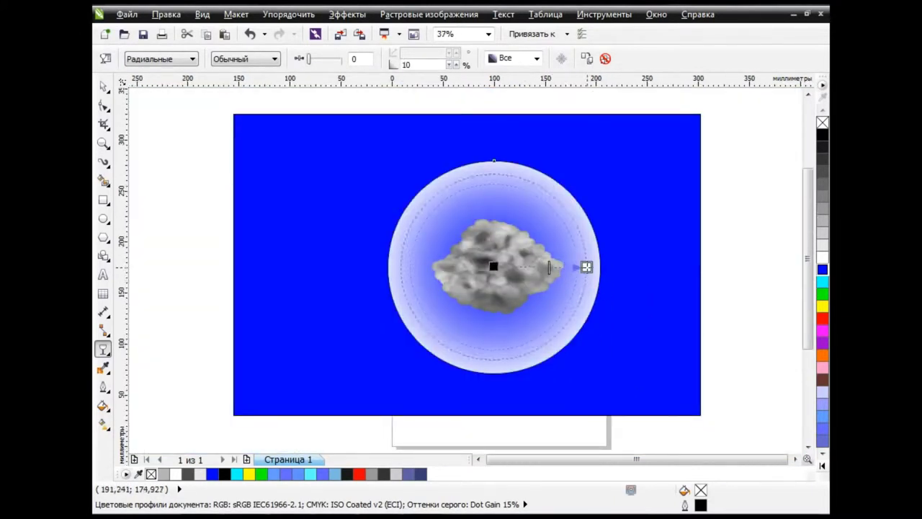
pyautogui.scroll(1, 581, 267)
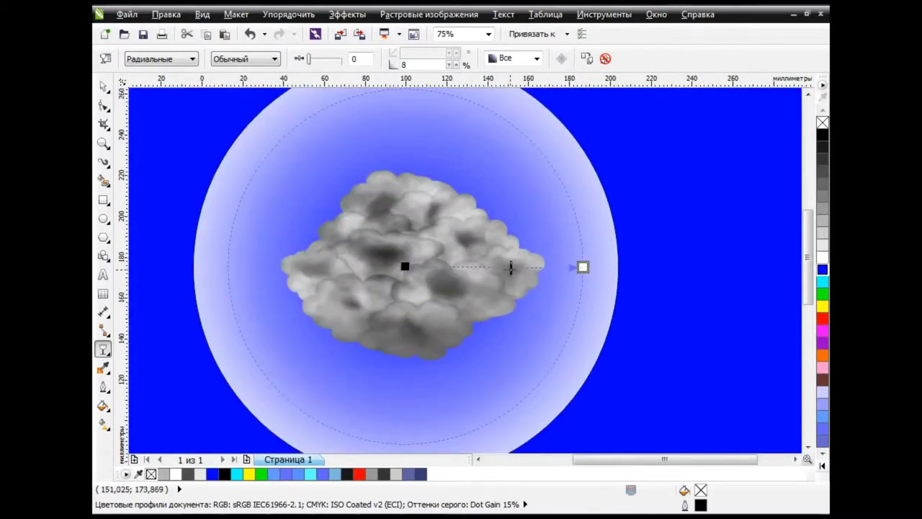
pyautogui.moveTo(510, 267); pyautogui.dragTo(557, 266)
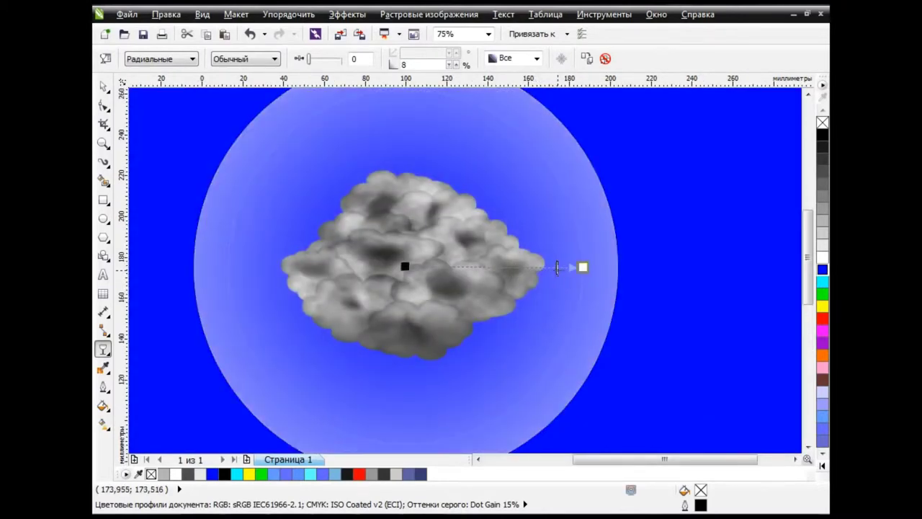
# Set the circle's fountain transparency to Custom with an extra gradient point at about 52.
pyautogui.click(109, 58)
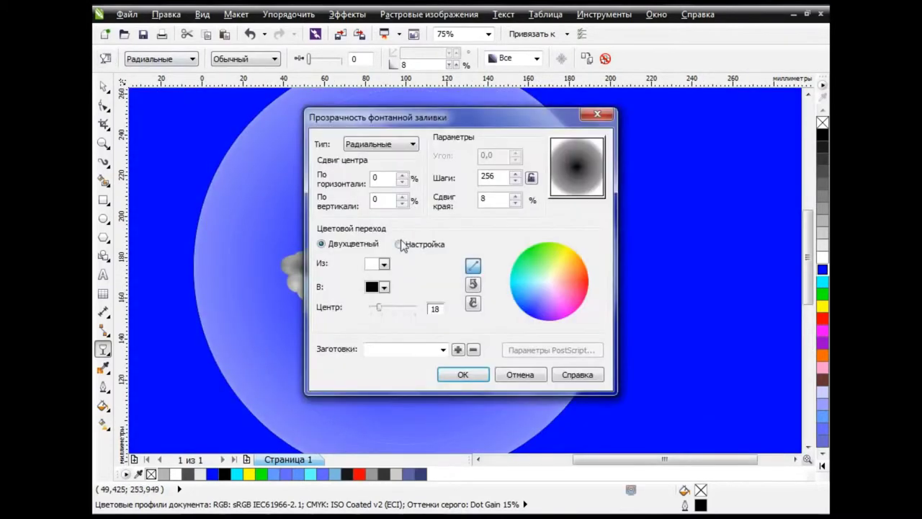
pyautogui.click(399, 244)
pyautogui.doubleClick(480, 286)
pyautogui.moveTo(480, 286); pyautogui.dragTo(412, 286)
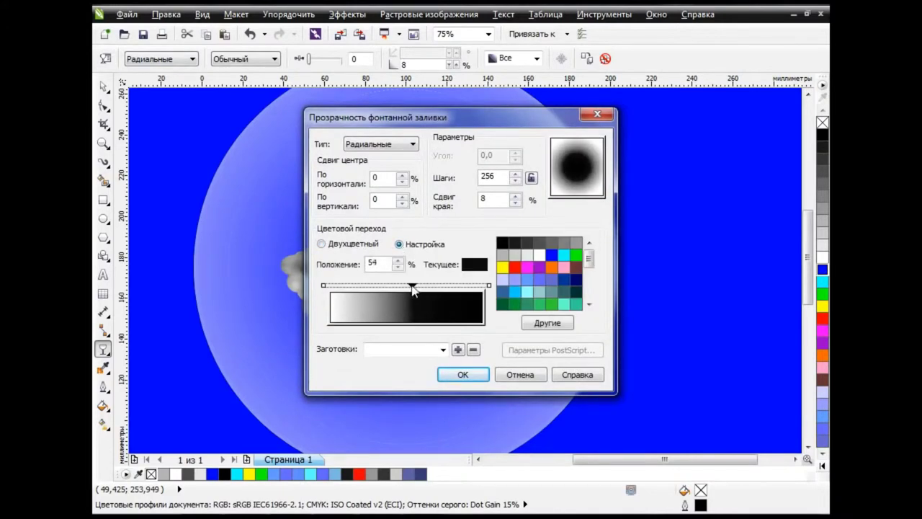
pyautogui.click(463, 374)
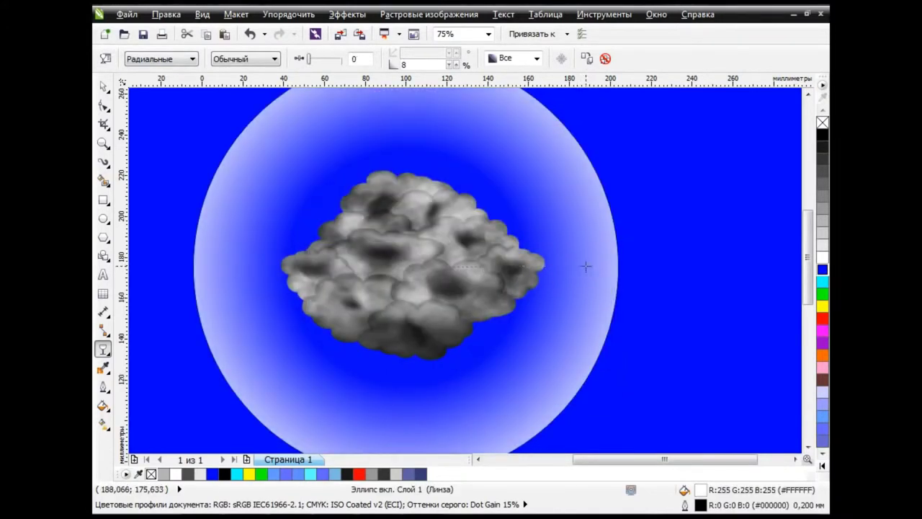
# Set the fade midpoint to about 71 and extend the transparency end to the circle's rim.
pyautogui.moveTo(490, 267); pyautogui.dragTo(506, 265)
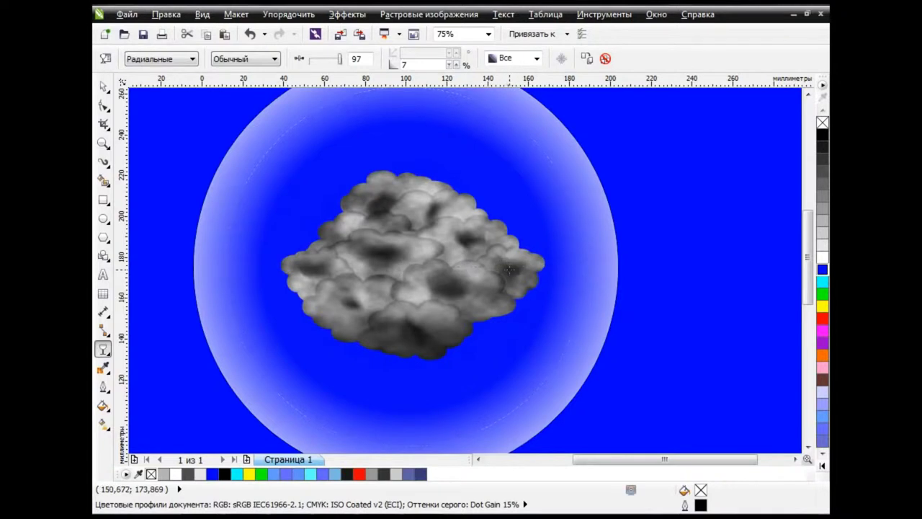
pyautogui.moveTo(339, 59); pyautogui.dragTo(336, 59)
pyautogui.moveTo(585, 265); pyautogui.dragTo(601, 266)
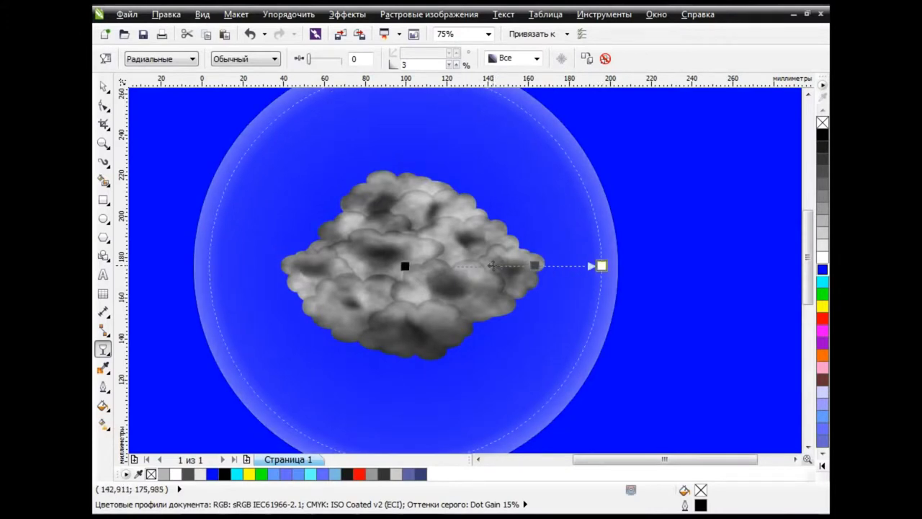
pyautogui.press('F4')
pyautogui.press('space')
# Lower the circle's transparency midpoint to 73.
pyautogui.press('Escape')
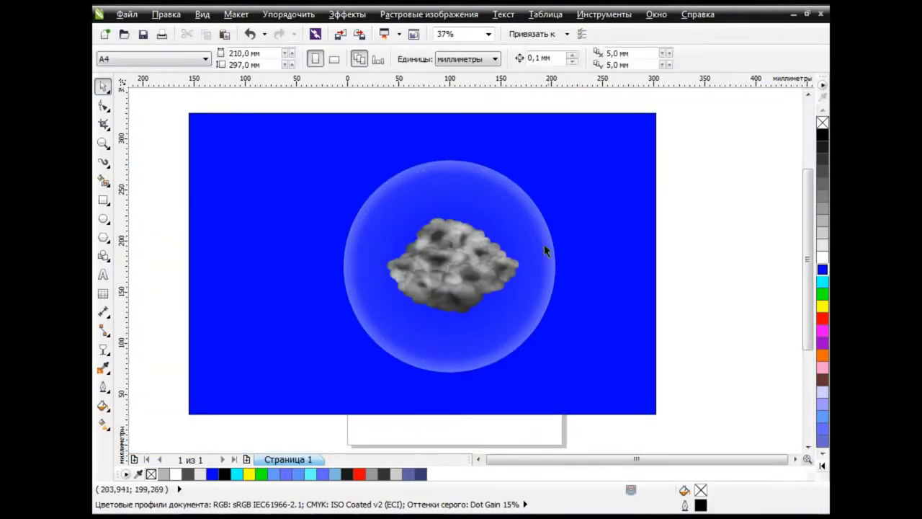
pyautogui.click(545, 246)
pyautogui.click(103, 349)
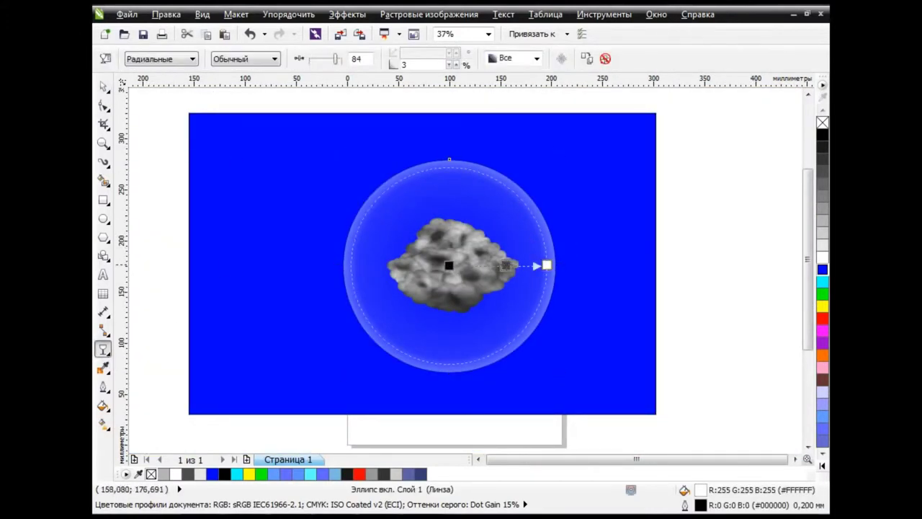
pyautogui.moveTo(506, 266); pyautogui.dragTo(510, 265)
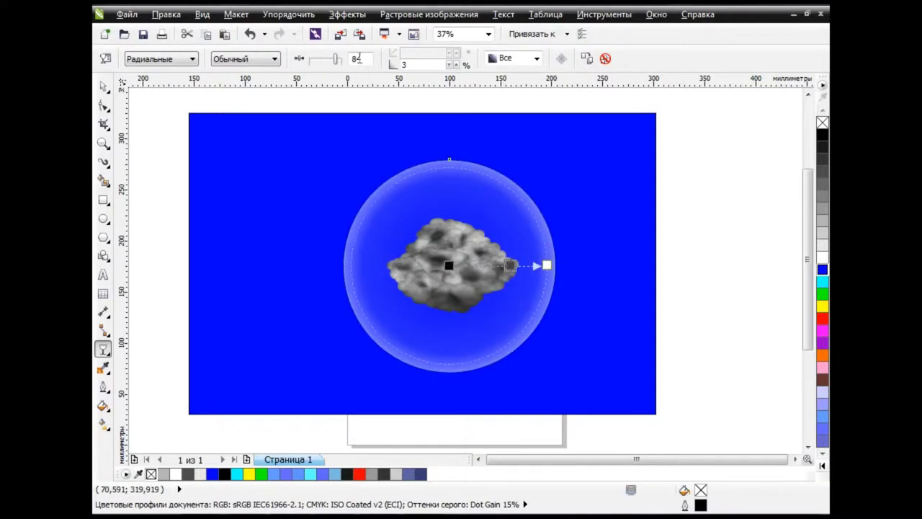
pyautogui.moveTo(336, 58); pyautogui.dragTo(331, 58)
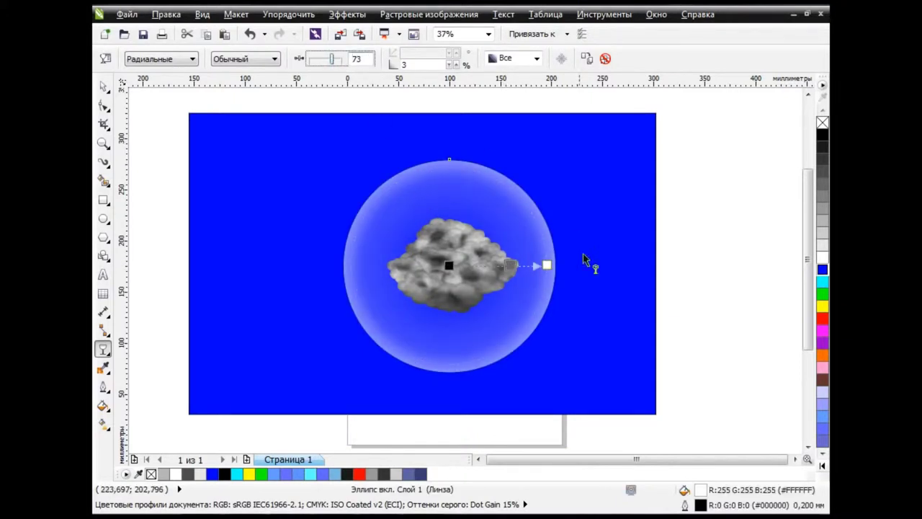
pyautogui.click(103, 86)
pyautogui.click(173, 203)
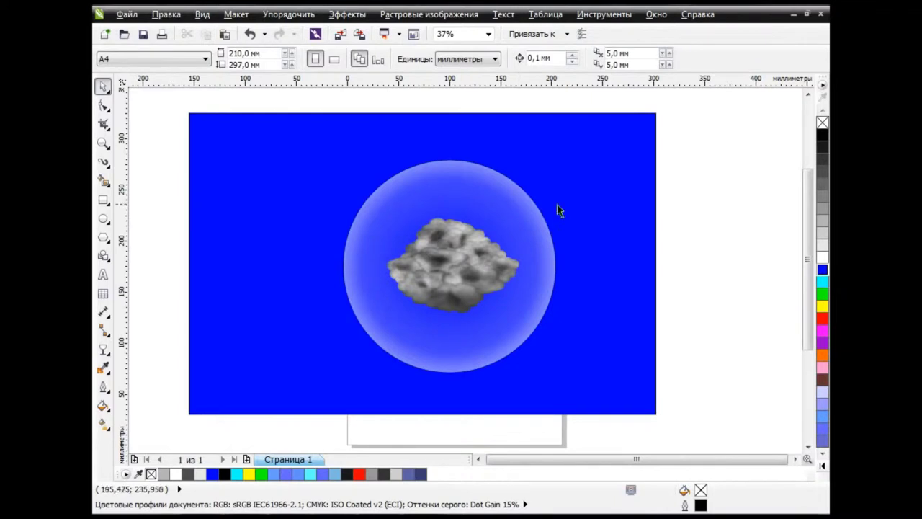
# Delete the blue background rectangle, then try a yellow ellipse behind the circle and delete it.
pyautogui.click(642, 180)
pyautogui.press('Delete')
pyautogui.click(103, 219)
pyautogui.moveTo(276, 125); pyautogui.dragTo(681, 424)
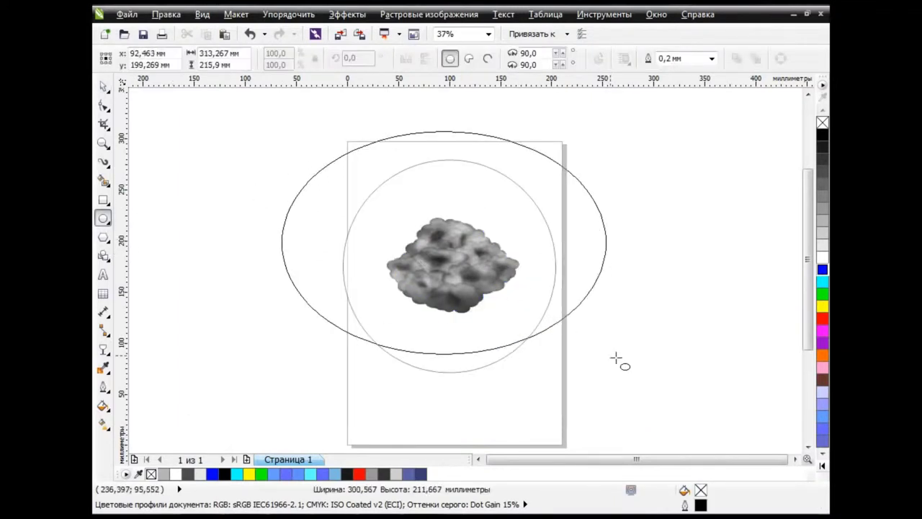
pyautogui.click(822, 306)
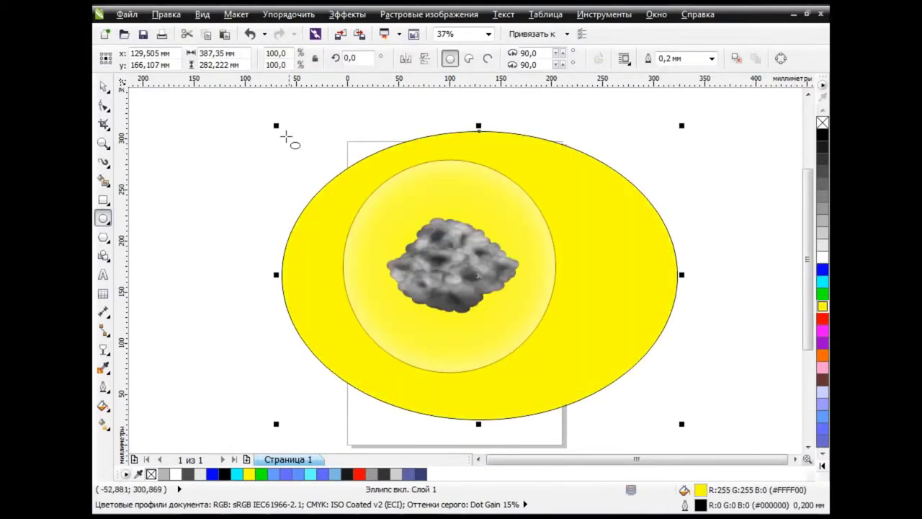
pyautogui.press('space')
pyautogui.press('Delete')
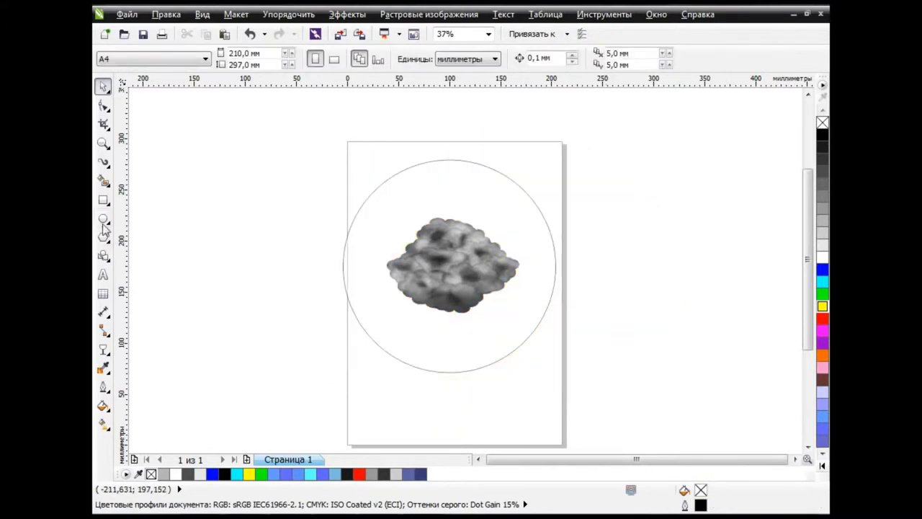
# Try a red rectangle behind the circle and cloud, then delete it.
pyautogui.press('F6')
pyautogui.moveTo(236, 121); pyautogui.dragTo(648, 407)
pyautogui.click(822, 318)
pyautogui.hotkey('shift', 'pagedown')
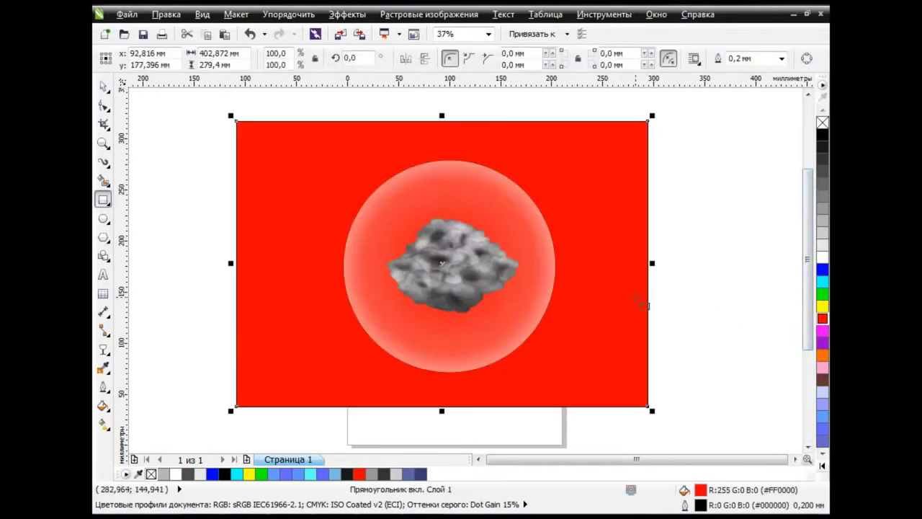
pyautogui.press('space')
pyautogui.press('Delete')
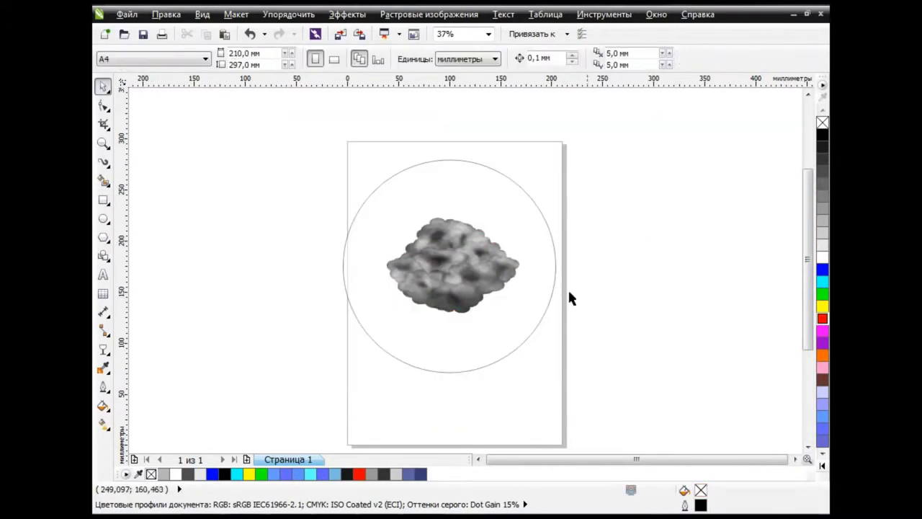
pyautogui.press('F4')
# Draw a two-segment zigzag path from the cloud out to the circle's edge.
pyautogui.click(590, 239)
pyautogui.click(711, 257)
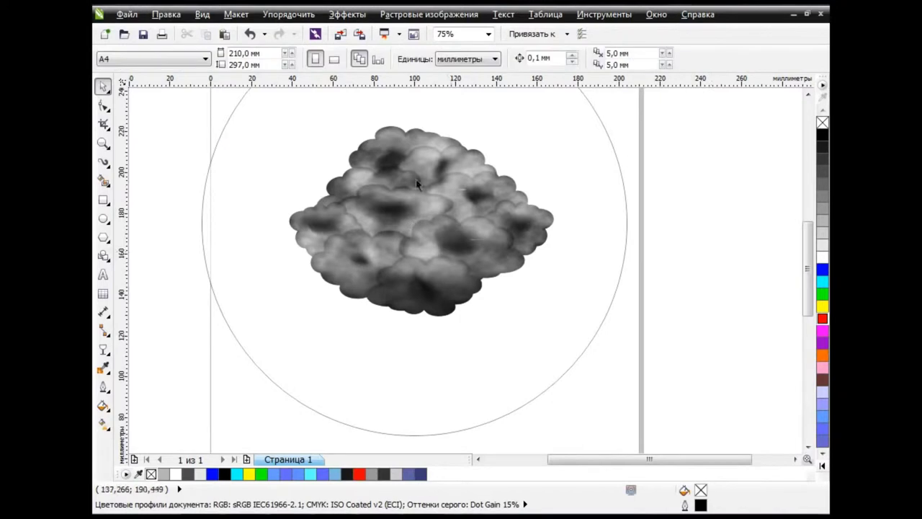
pyautogui.click(109, 168)
pyautogui.click(144, 160)
pyautogui.moveTo(488, 253); pyautogui.dragTo(578, 272)
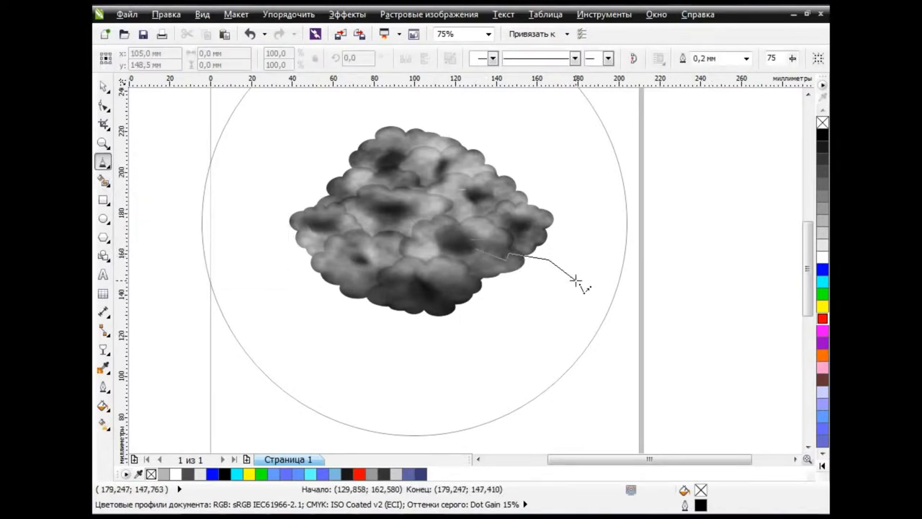
pyautogui.moveTo(577, 271); pyautogui.dragTo(621, 278)
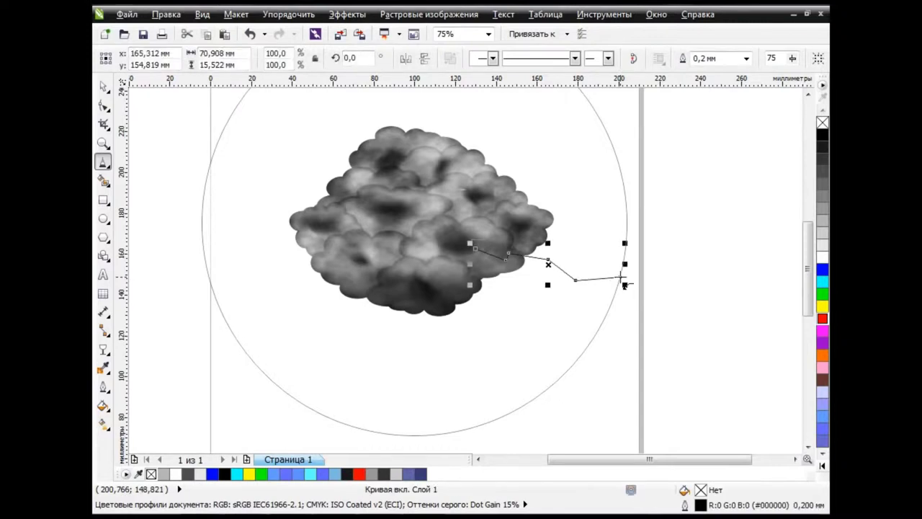
# Turn the path into the blue artistic brush stroke with a 2 mm width.
pyautogui.click(108, 168)
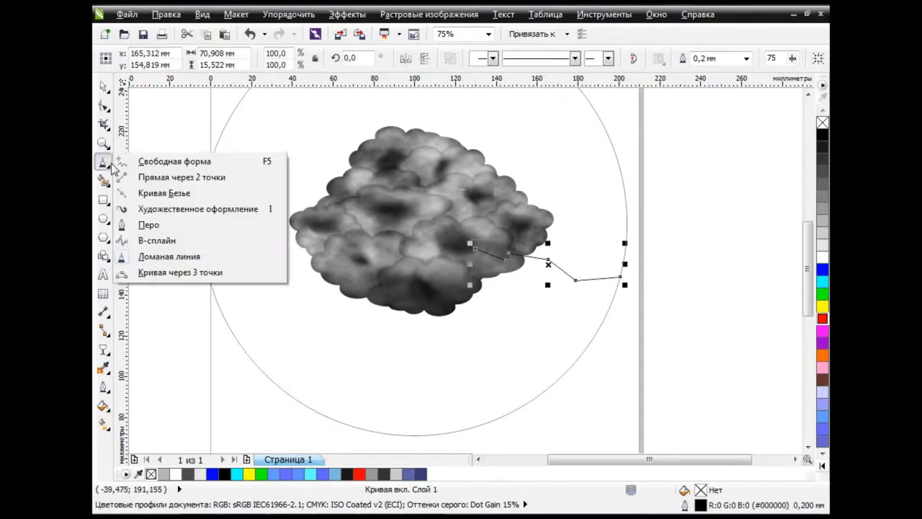
pyautogui.click(205, 214)
pyautogui.click(522, 59)
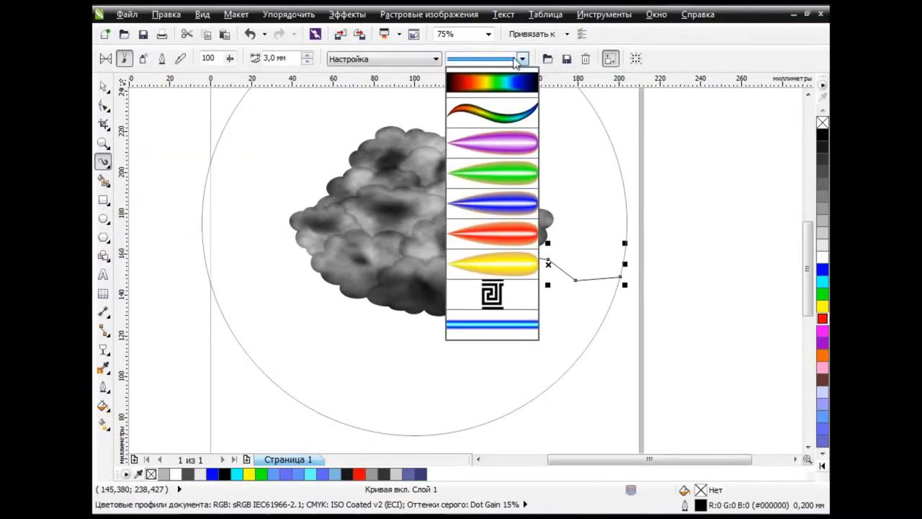
pyautogui.doubleClick(265, 58)
pyautogui.write('2')
pyautogui.press('Return')
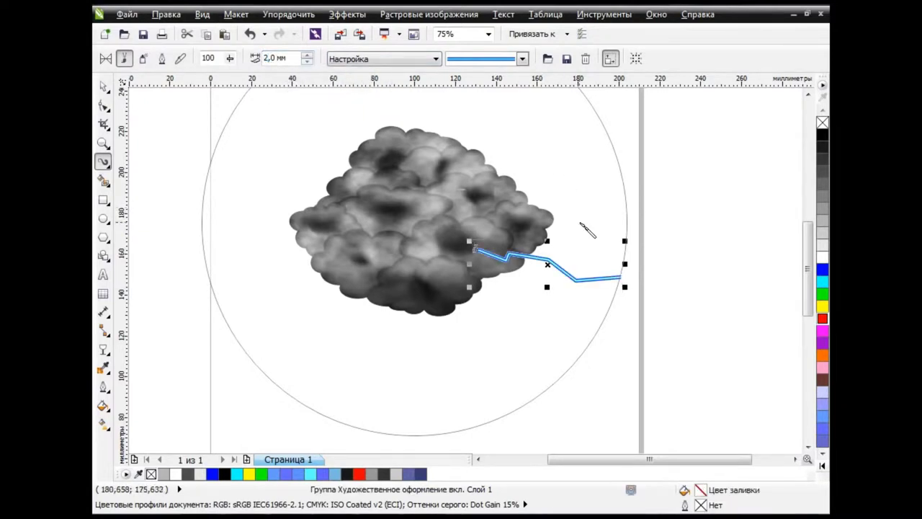
pyautogui.press('space')
pyautogui.click(644, 309)
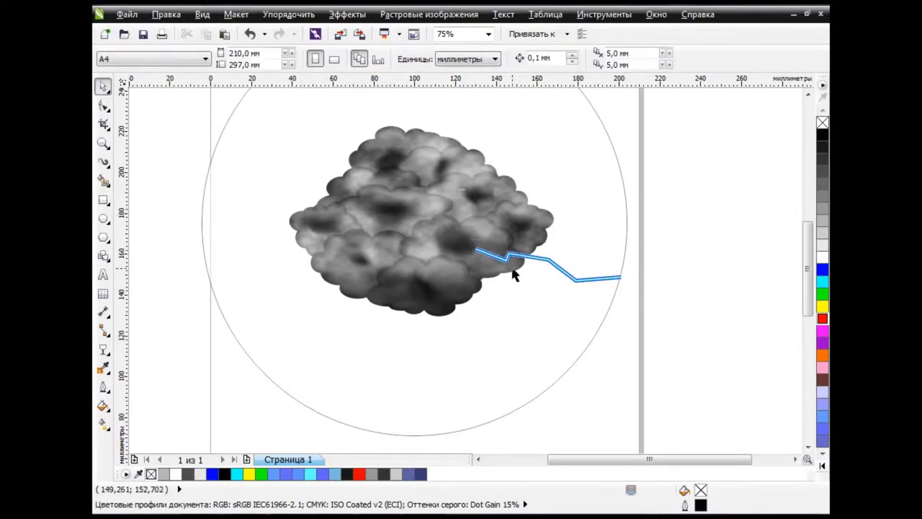
# Move the bolt's nodes to reshape its zigzag bends.
pyautogui.press('F10')
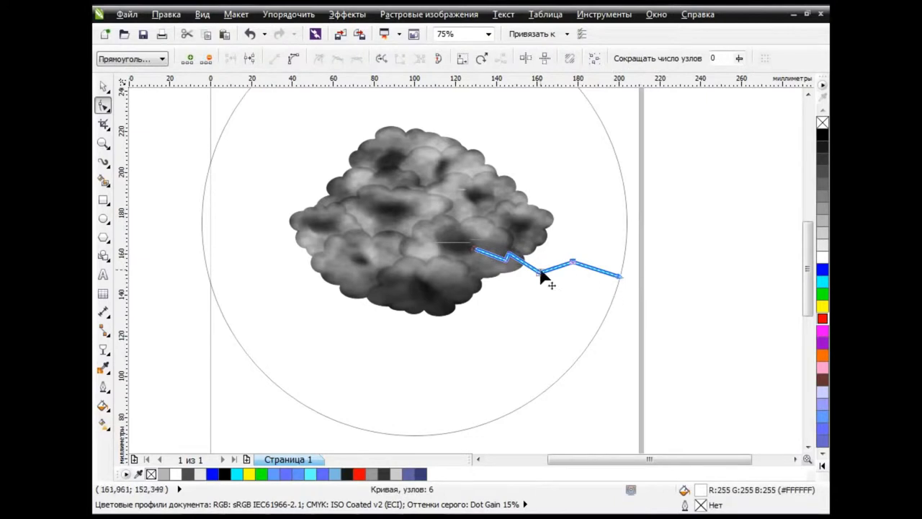
pyautogui.moveTo(541, 273); pyautogui.dragTo(540, 257)
pyautogui.click(250, 34)
pyautogui.moveTo(611, 274); pyautogui.dragTo(591, 259)
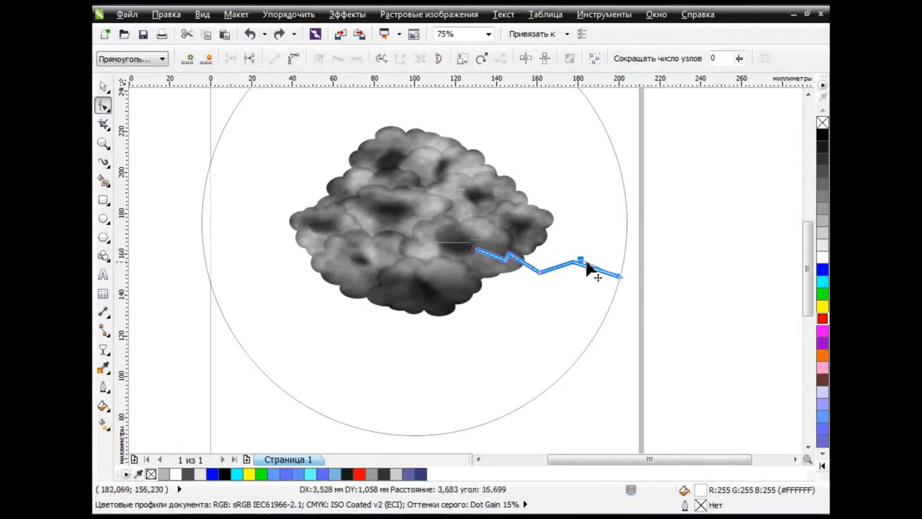
pyautogui.moveTo(516, 265); pyautogui.dragTo(555, 278)
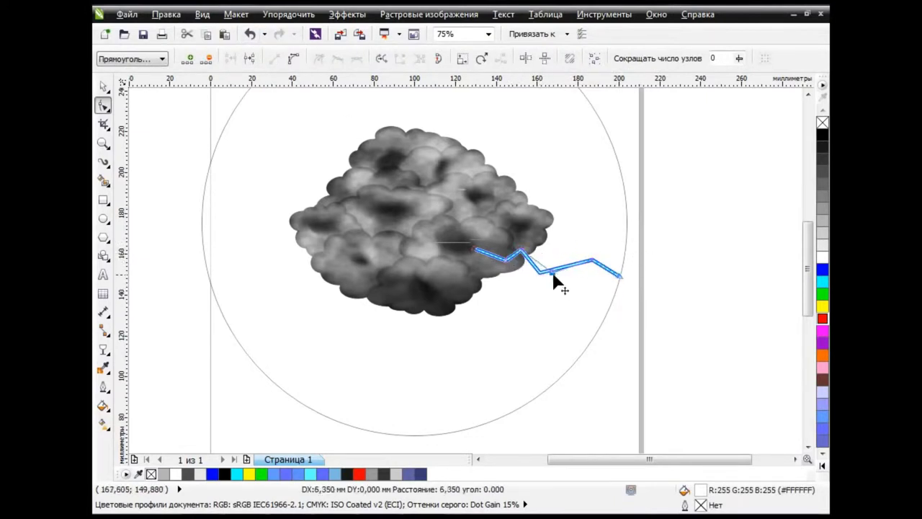
pyautogui.moveTo(505, 260); pyautogui.dragTo(530, 257)
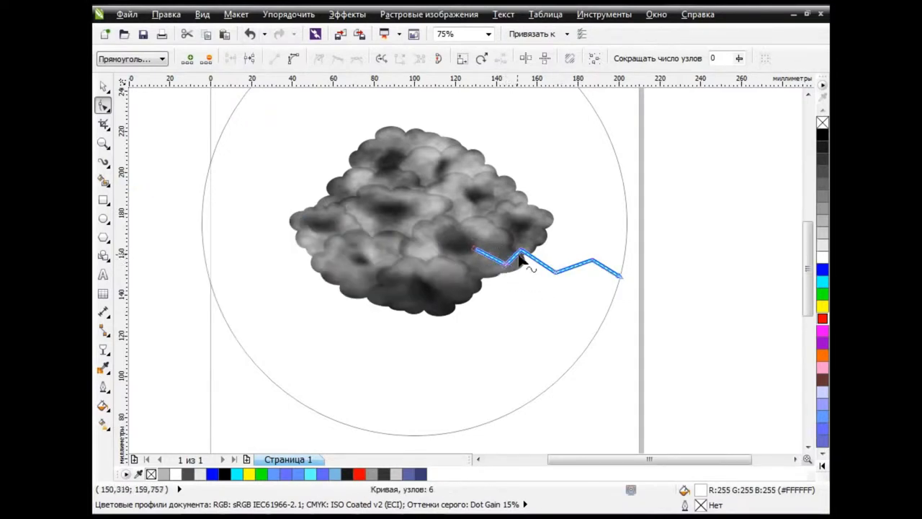
# Delete the zigzag bolt, sketch a trial freehand line, then discard it.
pyautogui.press('space')
pyautogui.click(678, 341)
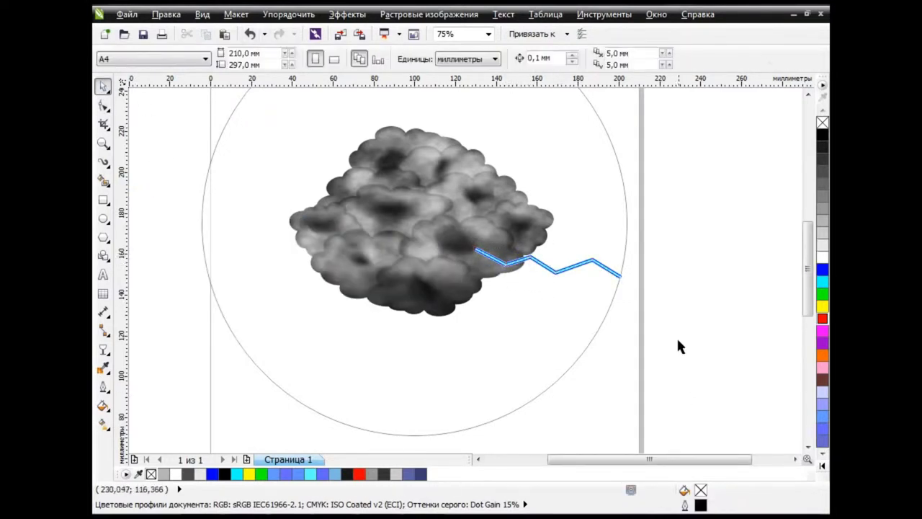
pyautogui.click(586, 264)
pyautogui.press('Delete')
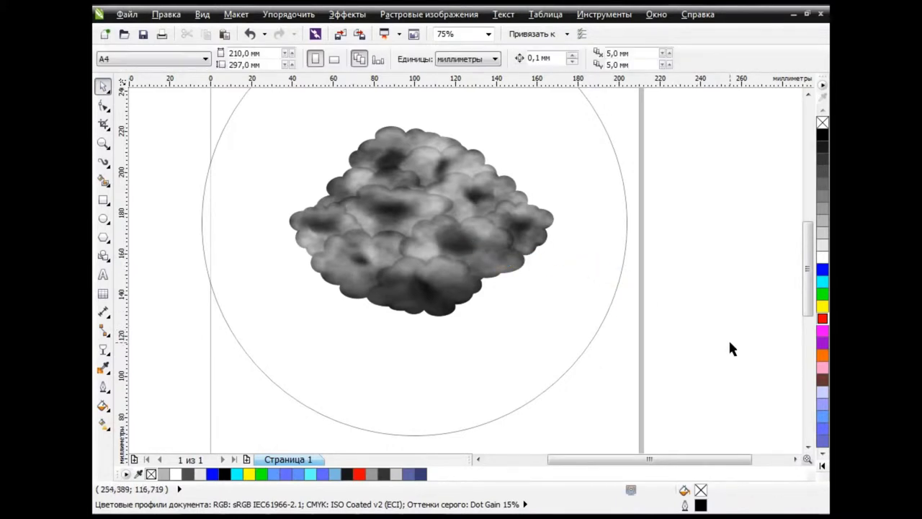
pyautogui.click(105, 165)
pyautogui.click(174, 162)
pyautogui.moveTo(494, 245); pyautogui.dragTo(616, 293)
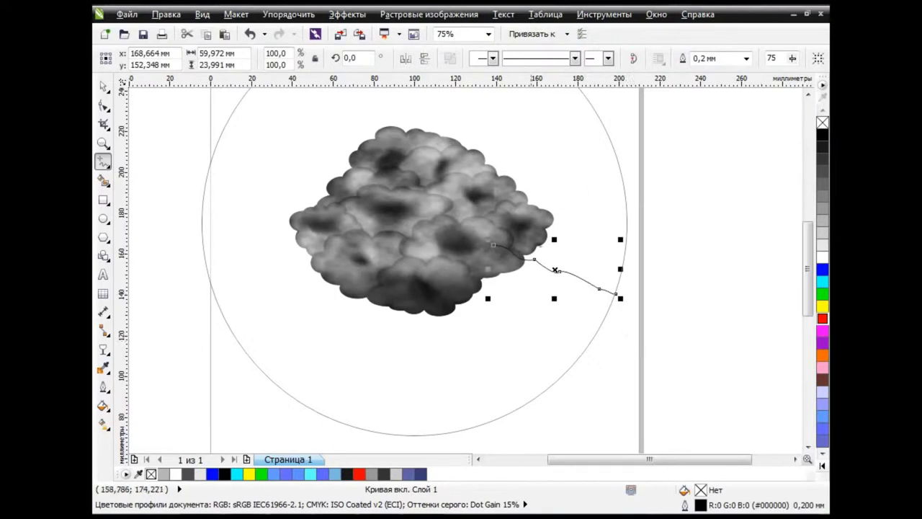
pyautogui.press('Delete')
# Draw a jagged freehand line from the cloud with smoothing 19 and apply the blue brush.
pyautogui.click(792, 58)
pyautogui.moveTo(798, 80); pyautogui.dragTo(765, 82)
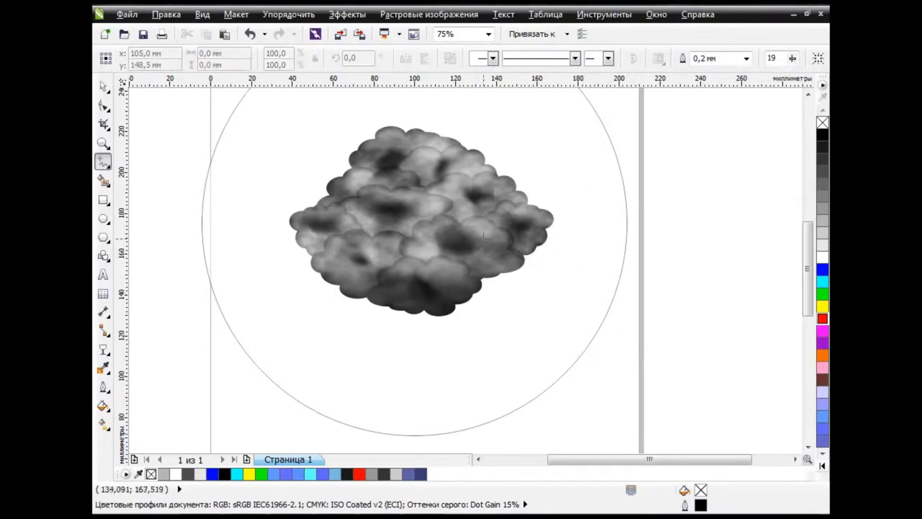
pyautogui.moveTo(496, 248); pyautogui.dragTo(613, 310)
pyautogui.click(114, 167)
pyautogui.click(216, 209)
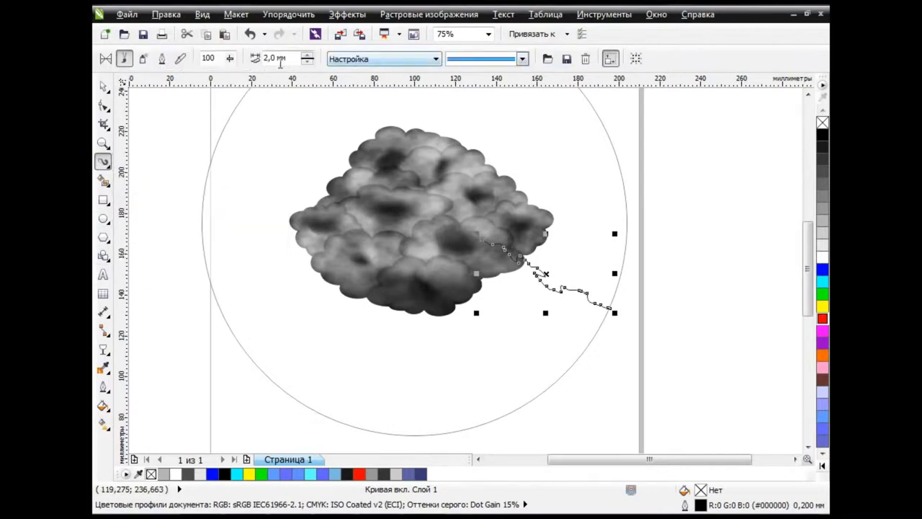
pyautogui.write('2')
pyautogui.press('Return')
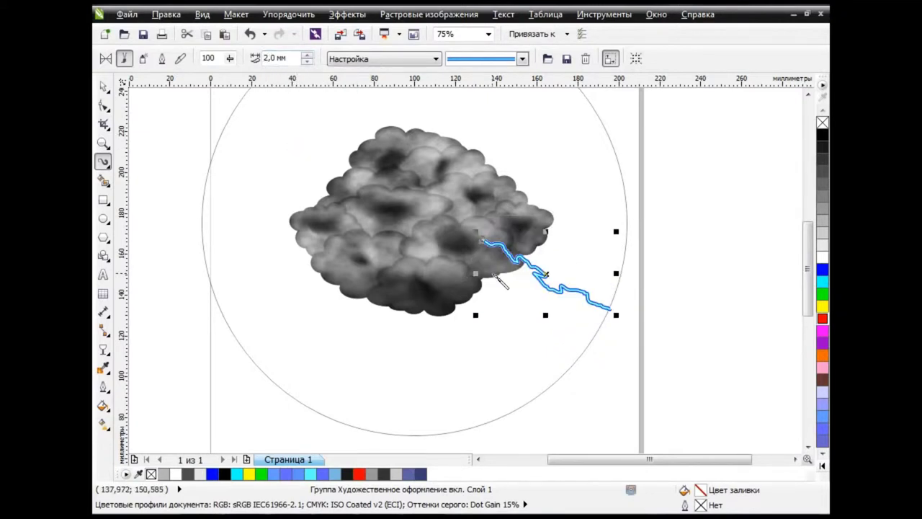
# Slightly resize the lightning bolt and save the drawing.
pyautogui.click(102, 85)
pyautogui.click(582, 299)
pyautogui.scroll(2, 582, 299)
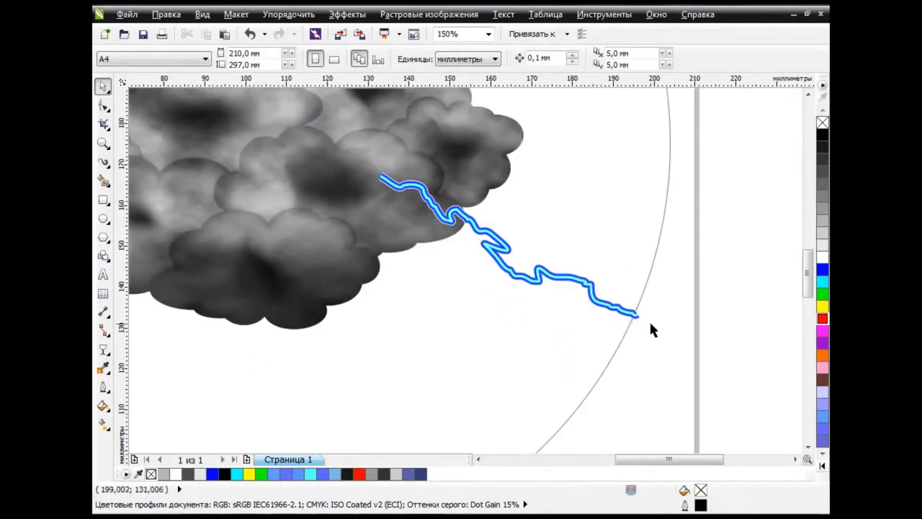
pyautogui.click(631, 317)
pyautogui.moveTo(644, 319); pyautogui.dragTo(638, 315)
pyautogui.click(519, 295)
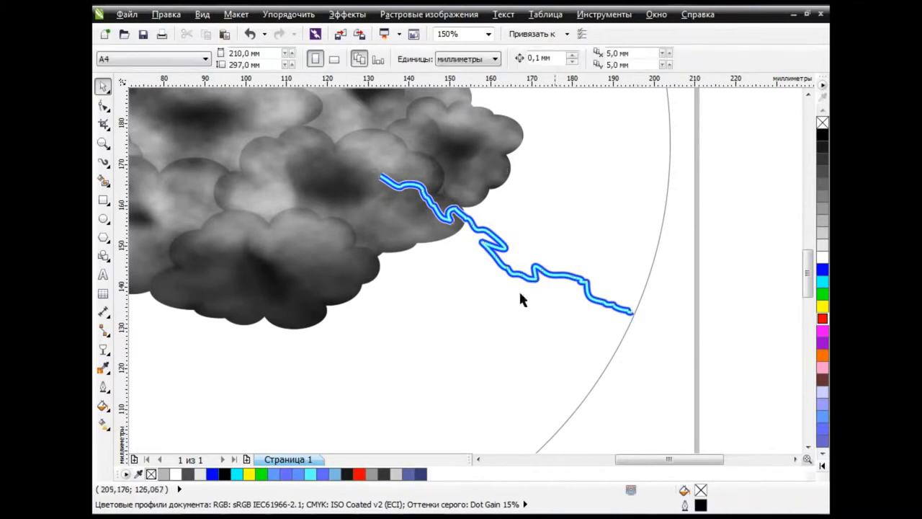
pyautogui.scroll(-2, 487, 290)
pyautogui.moveTo(808, 270); pyautogui.dragTo(807, 261)
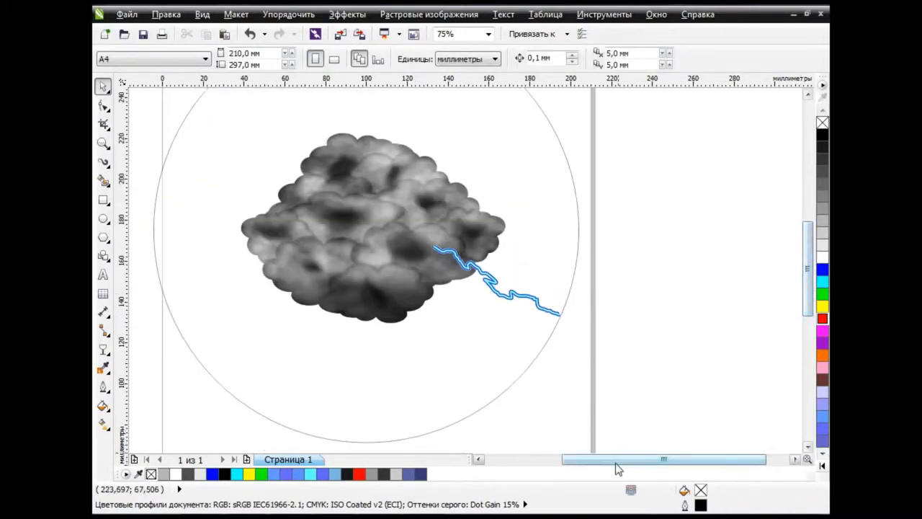
pyautogui.moveTo(627, 459); pyautogui.dragTo(618, 459)
pyautogui.hotkey('ctrl', 's')
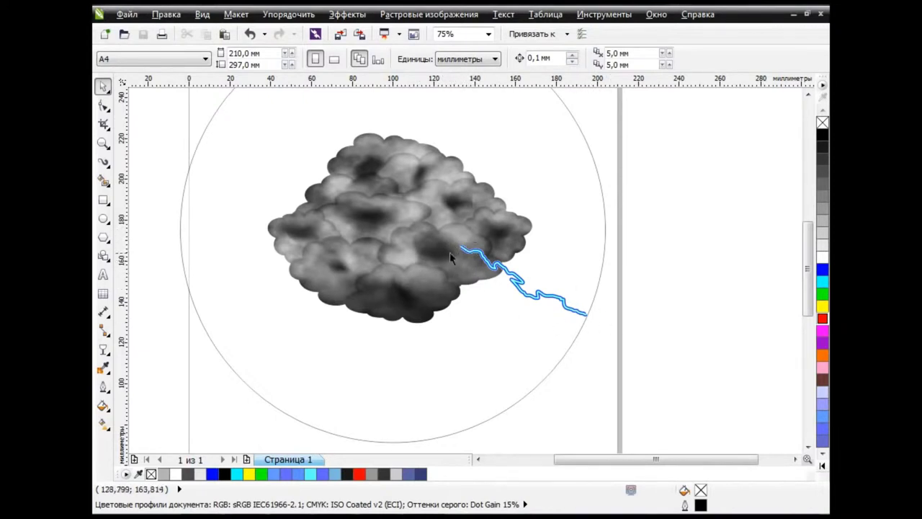
pyautogui.scroll(4, 464, 251)
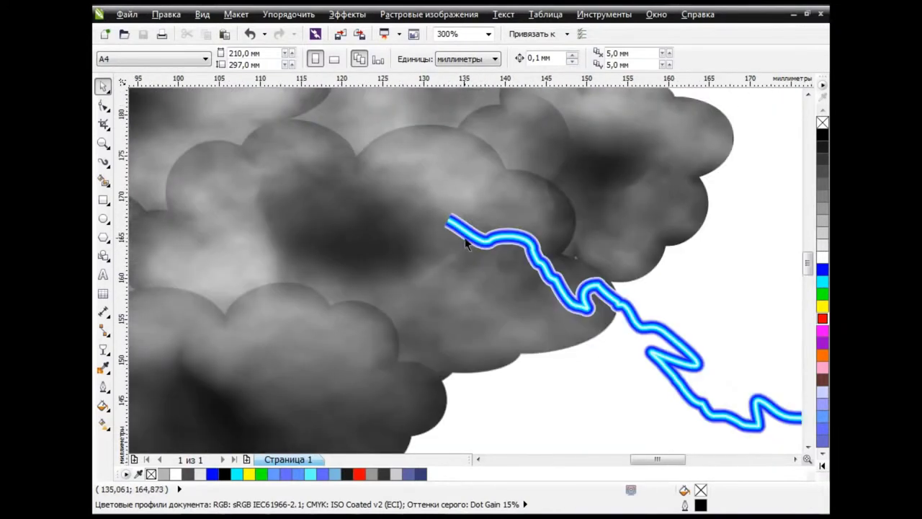
# Draw an ellipse over the bolt's starting point and tilt it across the bolt.
pyautogui.click(103, 218)
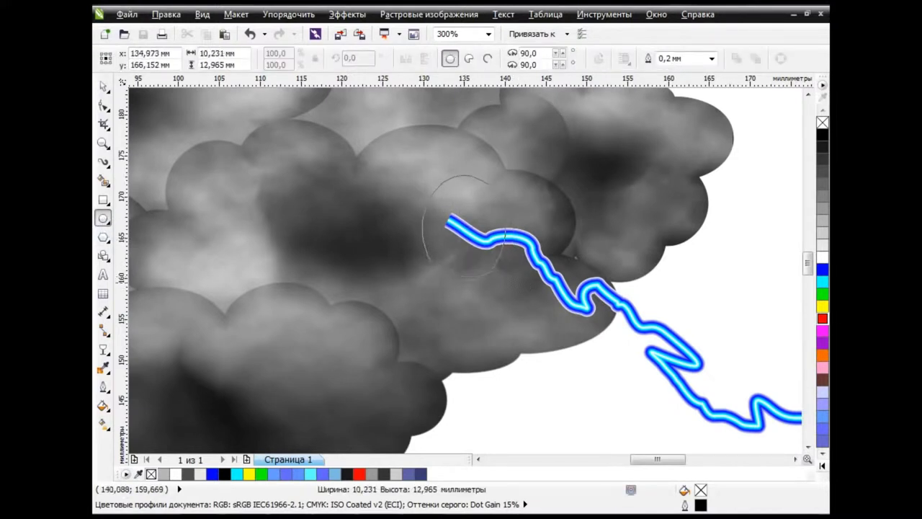
pyautogui.moveTo(423, 173); pyautogui.dragTo(494, 302)
pyautogui.click(458, 239)
pyautogui.moveTo(500, 170)
pyautogui.mouseDown()
pyautogui.moveTo(531, 215)
pyautogui.moveTo(483, 195)
pyautogui.mouseUp()
pyautogui.click(103, 86)
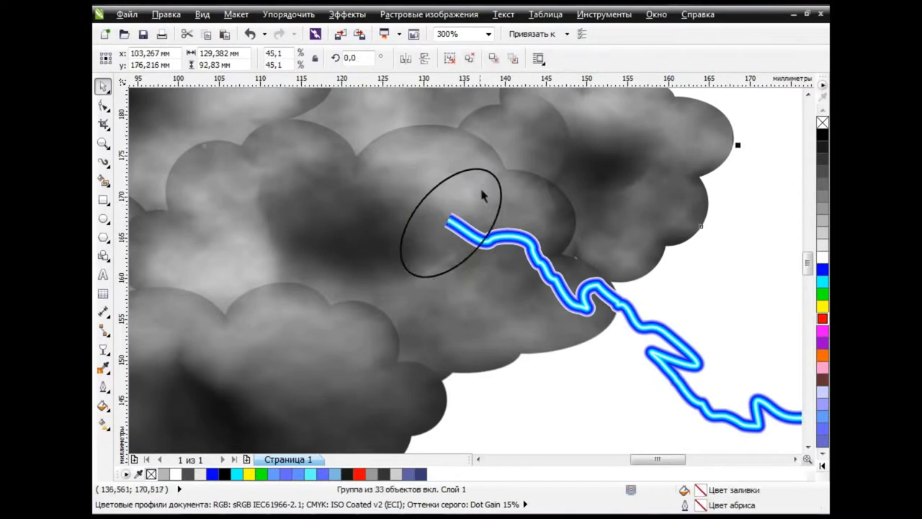
pyautogui.click(490, 220)
pyautogui.click(500, 179)
pyautogui.moveTo(504, 163); pyautogui.dragTo(507, 167)
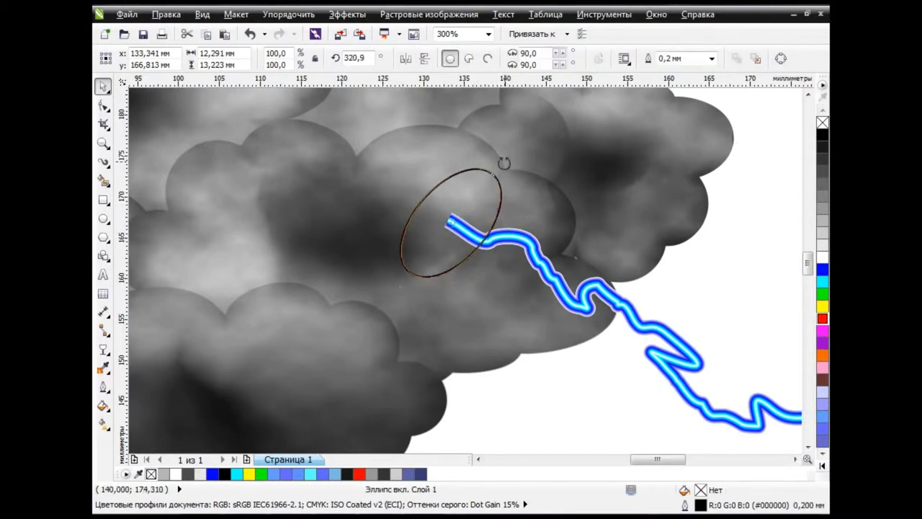
pyautogui.click(608, 406)
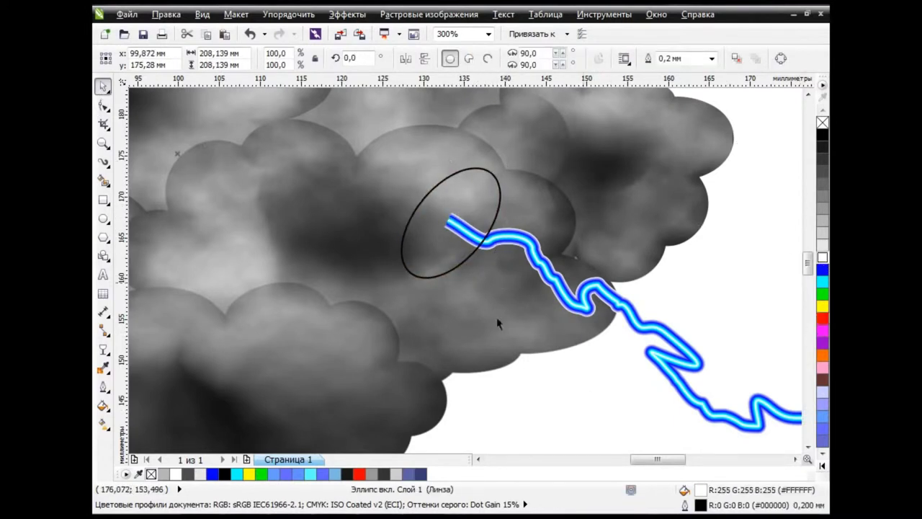
# Fill the ellipse white and give it a radial transparency of 100 ending on the bolt.
pyautogui.click(492, 175)
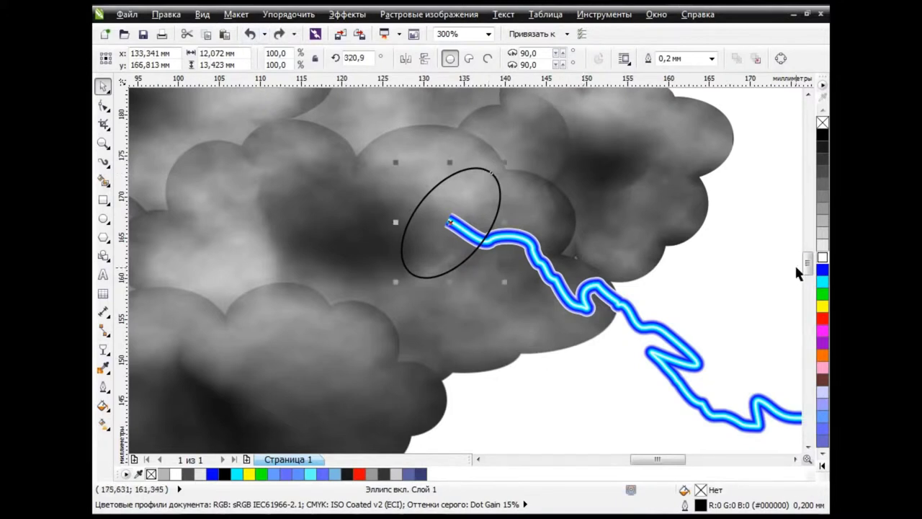
pyautogui.click(821, 257)
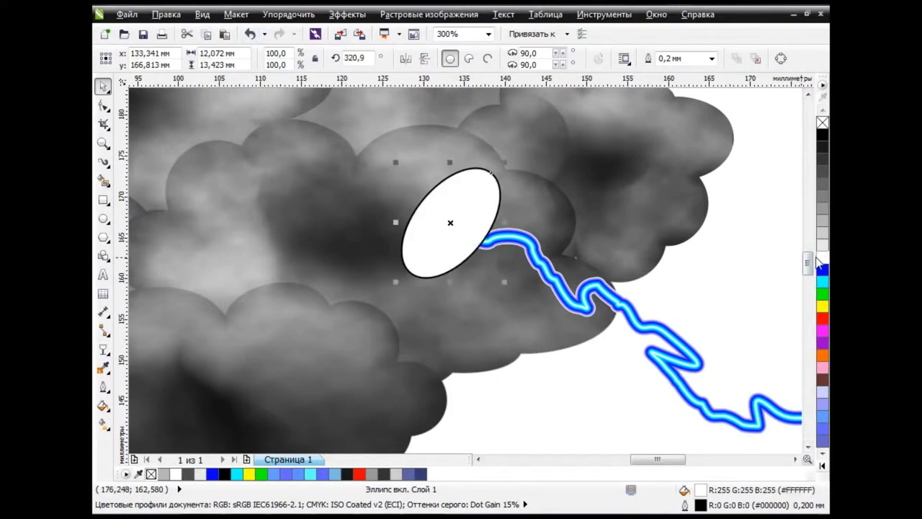
pyautogui.click(103, 349)
pyautogui.click(140, 442)
pyautogui.click(162, 58)
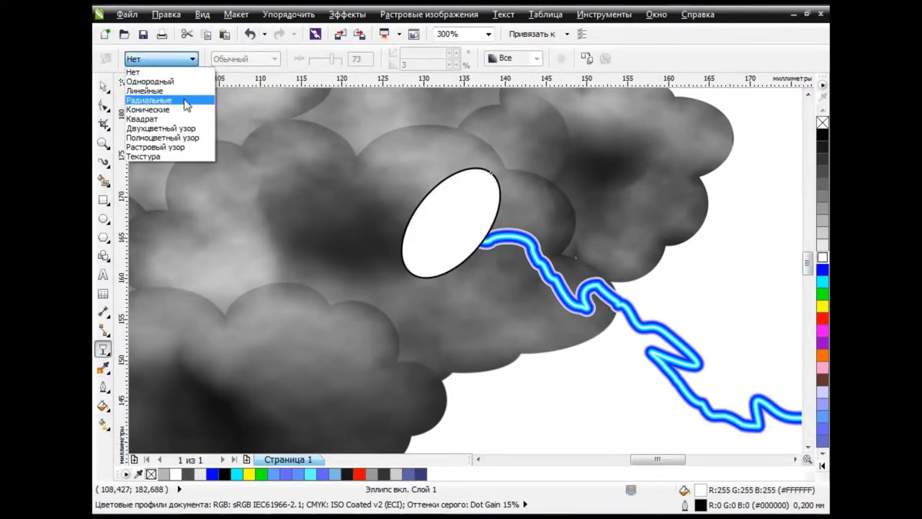
pyautogui.click(186, 100)
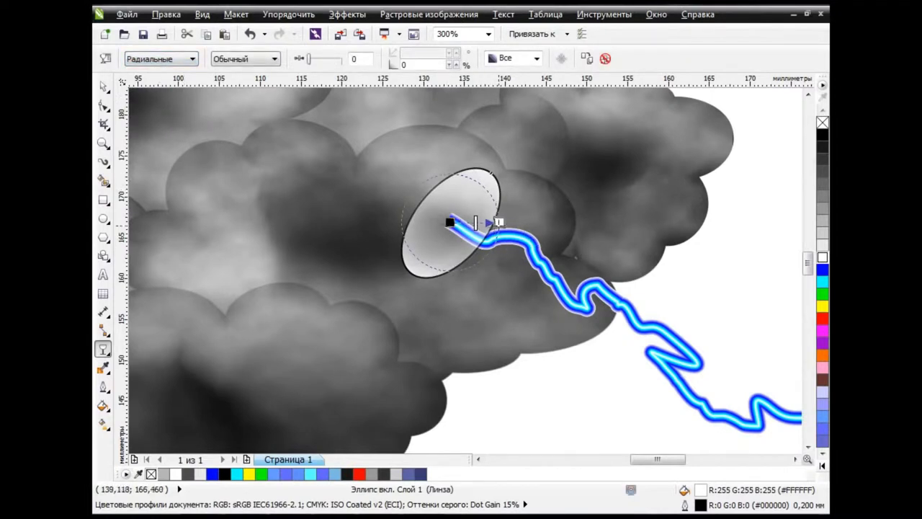
pyautogui.moveTo(314, 62)
pyautogui.mouseDown()
pyautogui.moveTo(341, 58)
pyautogui.moveTo(308, 60)
pyautogui.mouseUp()
pyautogui.moveTo(499, 222); pyautogui.dragTo(482, 230)
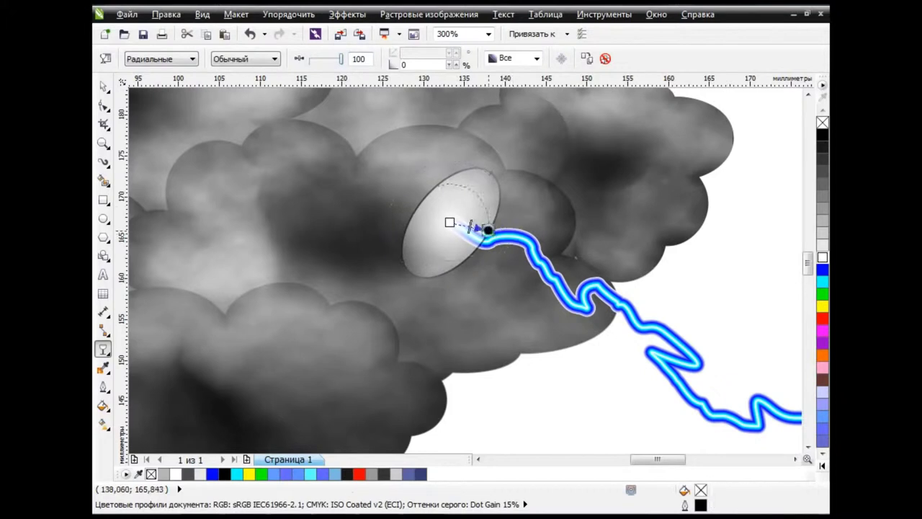
pyautogui.press('space')
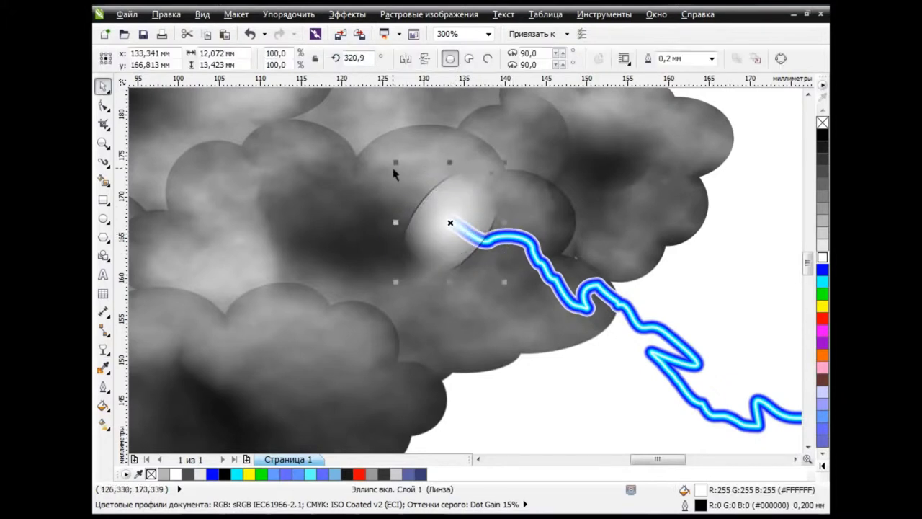
# Convert the glow to curves, round out its outline and nudge it slightly right.
pyautogui.click(103, 105)
pyautogui.hotkey('ctrl', 'q')
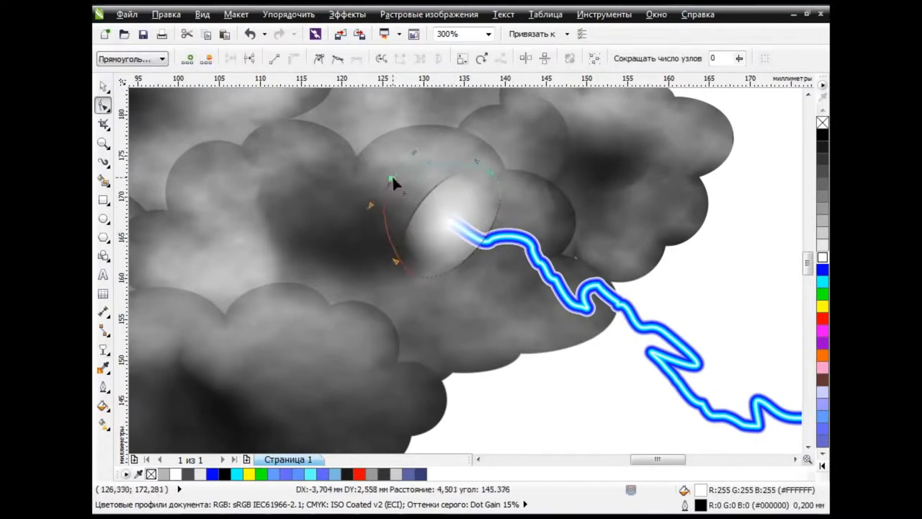
pyautogui.moveTo(489, 252); pyautogui.dragTo(496, 257)
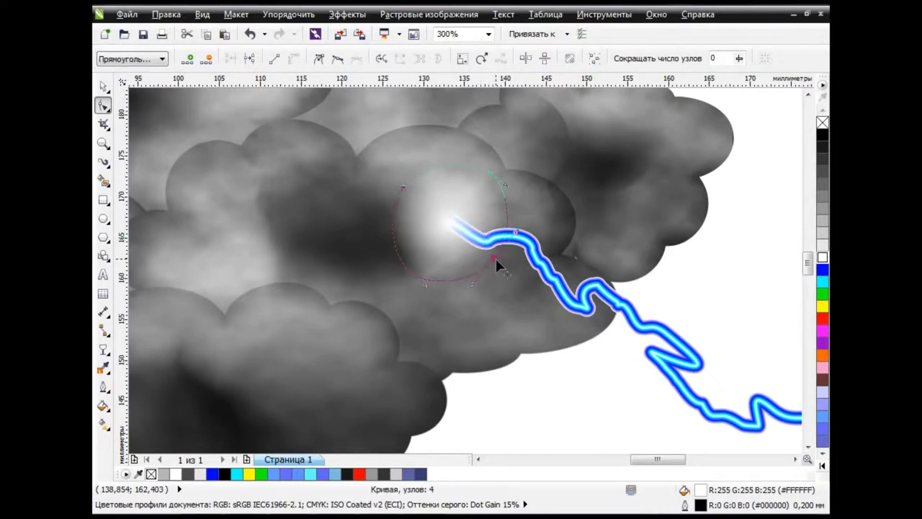
pyautogui.press('space')
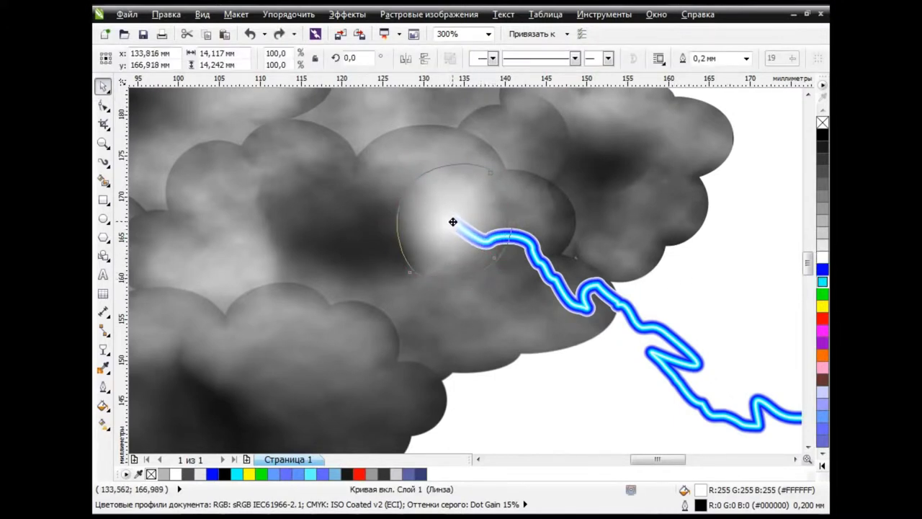
pyautogui.moveTo(447, 222); pyautogui.dragTo(452, 222)
pyautogui.scroll(-3, 452, 222)
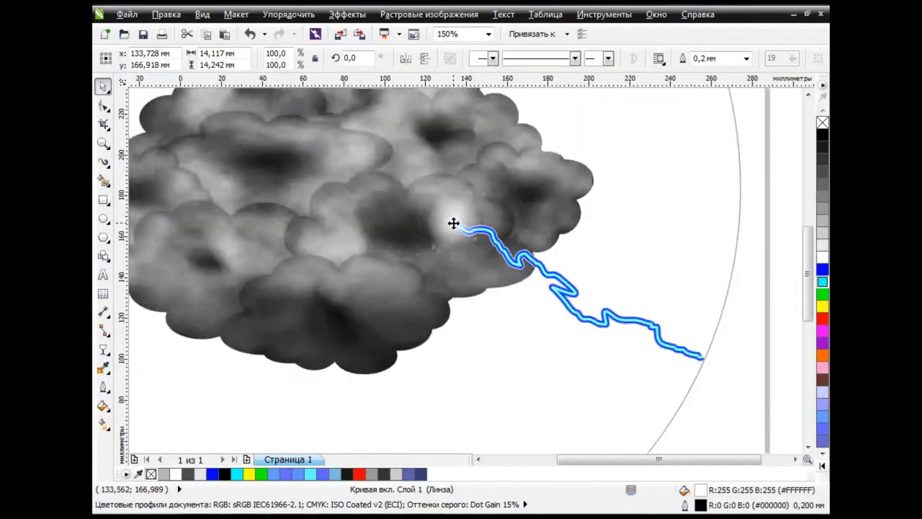
pyautogui.scroll(-1, 453, 220)
pyautogui.click(526, 255)
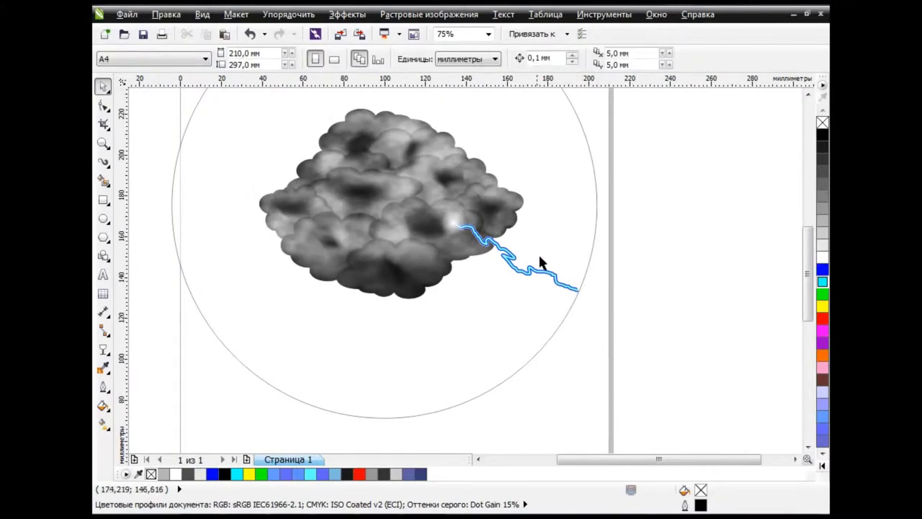
pyautogui.scroll(1, 617, 294)
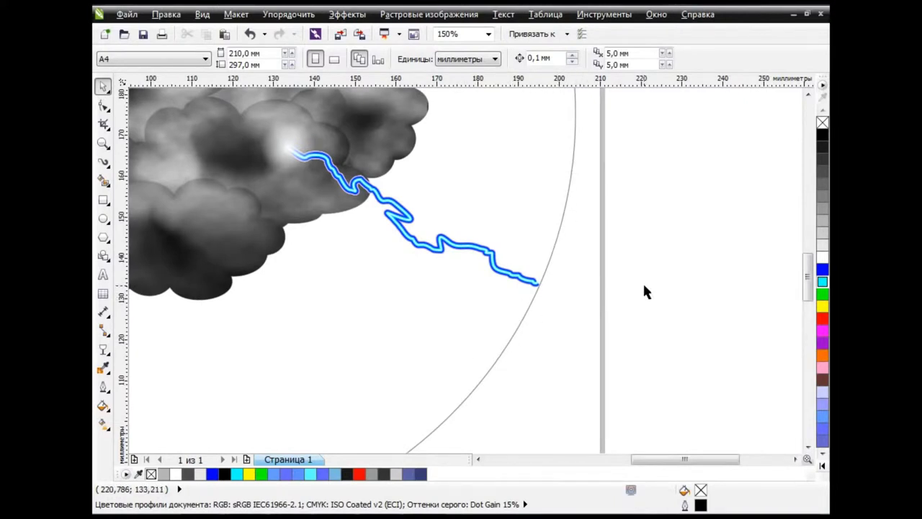
pyautogui.click(273, 147)
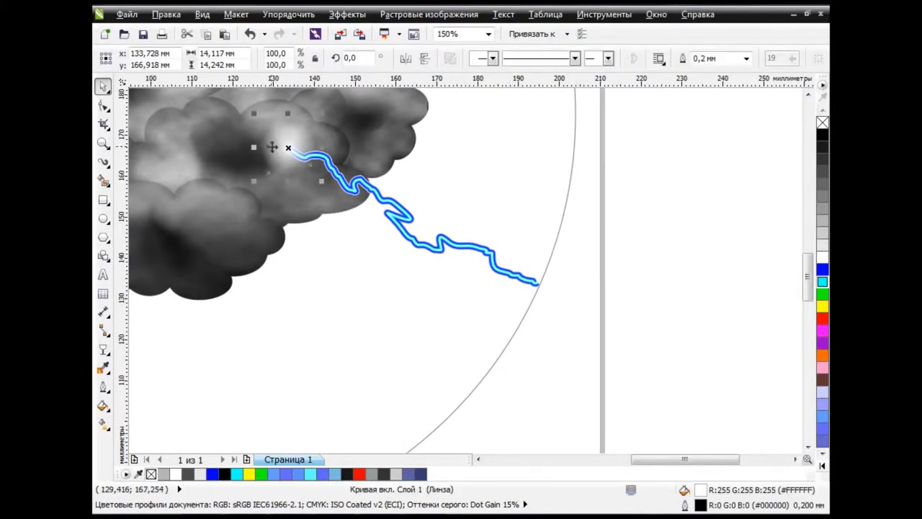
pyautogui.click(516, 285)
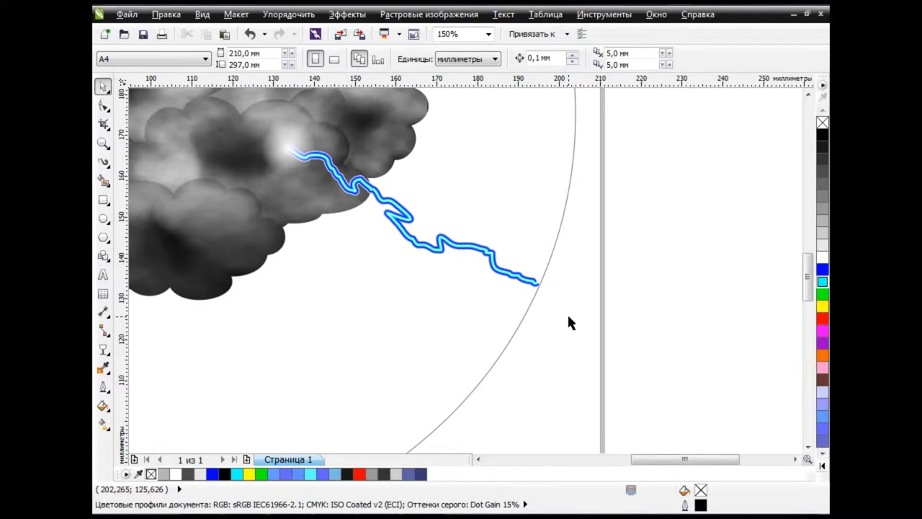
# Draw an ellipse over the bolt's lower end, tilted to 335.9° and placed on the tip.
pyautogui.click(103, 220)
pyautogui.moveTo(441, 189)
pyautogui.mouseDown()
pyautogui.moveTo(485, 243)
pyautogui.moveTo(534, 343)
pyautogui.mouseUp()
pyautogui.moveTo(537, 186); pyautogui.dragTo(546, 188)
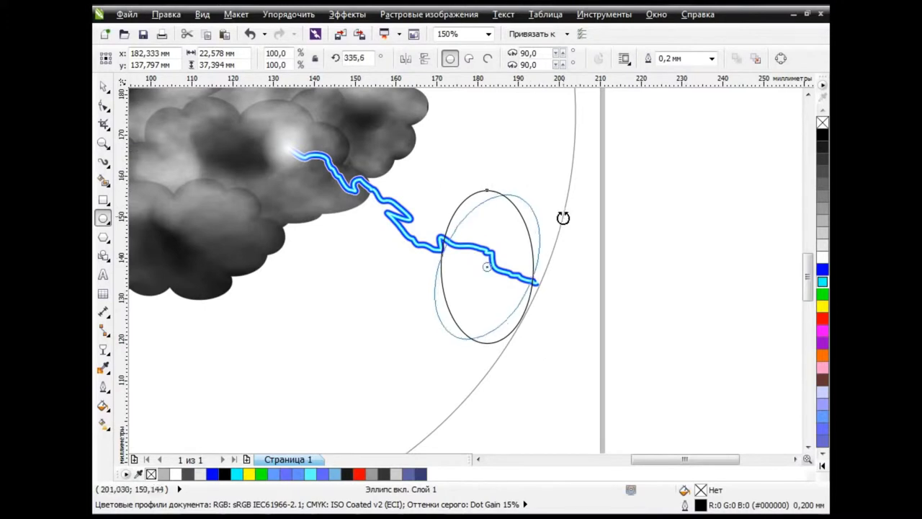
pyautogui.press('space')
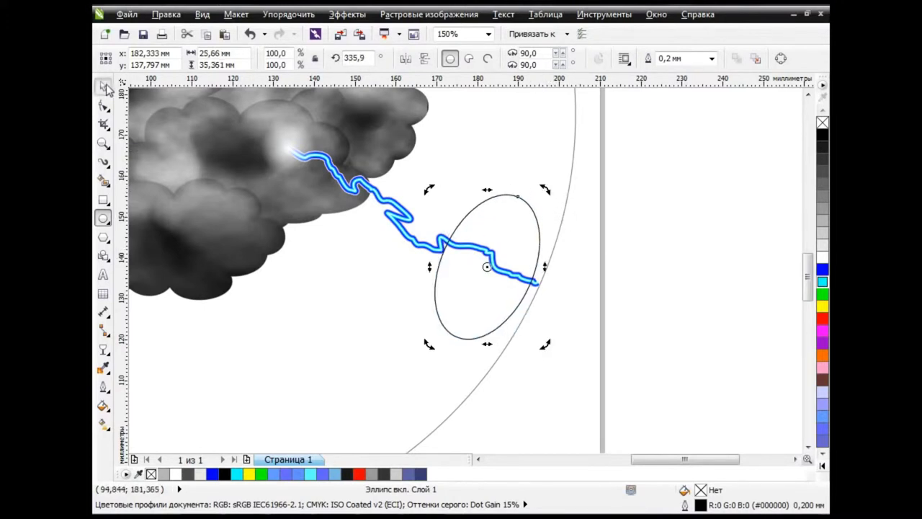
pyautogui.moveTo(517, 251); pyautogui.dragTo(524, 257)
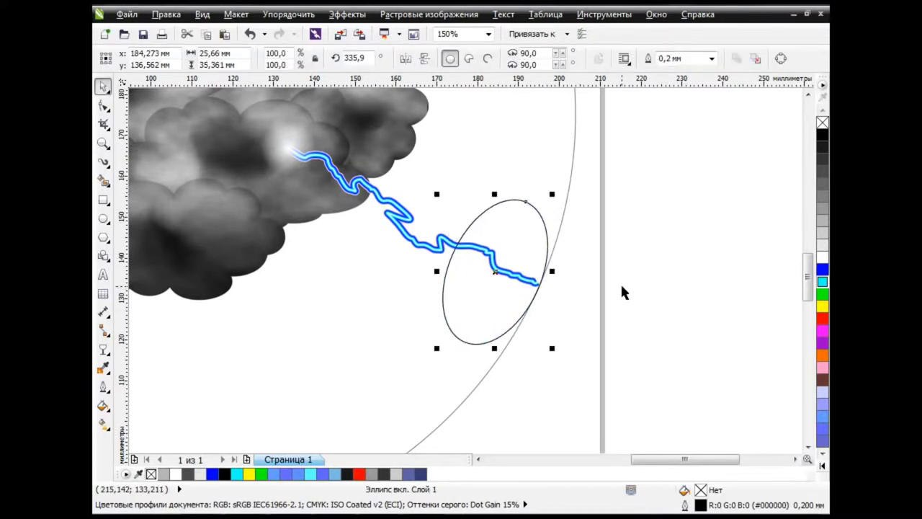
# Give the ellipse Uniform transparency and prepare it for node editing.
pyautogui.click(104, 351)
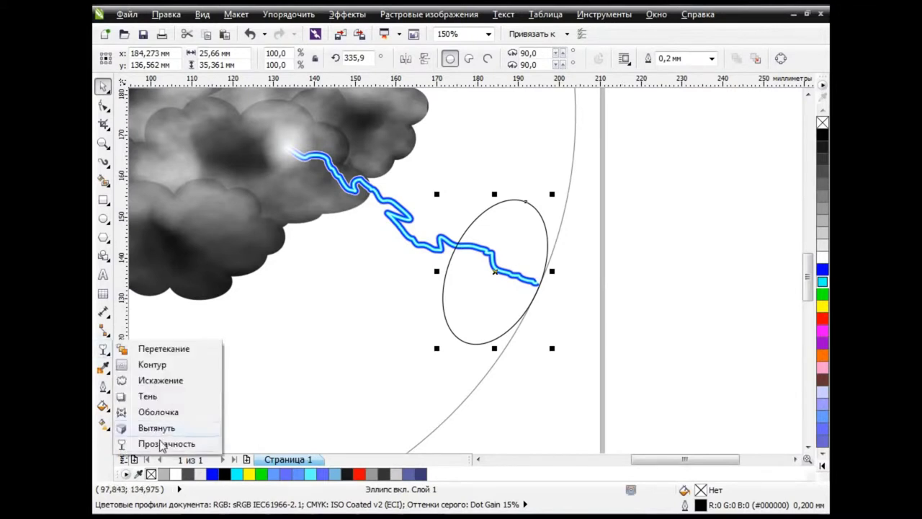
pyautogui.click(144, 442)
pyautogui.click(165, 59)
pyautogui.click(155, 75)
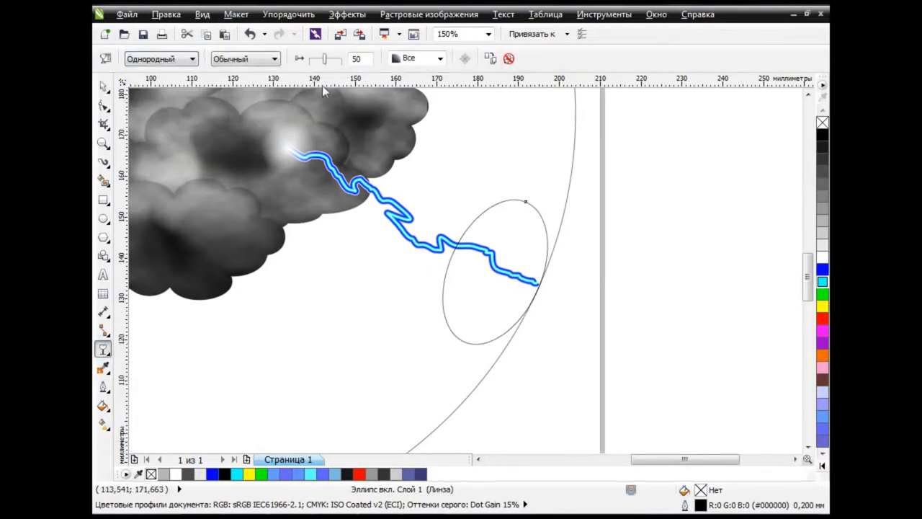
pyautogui.click(273, 58)
pyautogui.press('space')
pyautogui.click(643, 245)
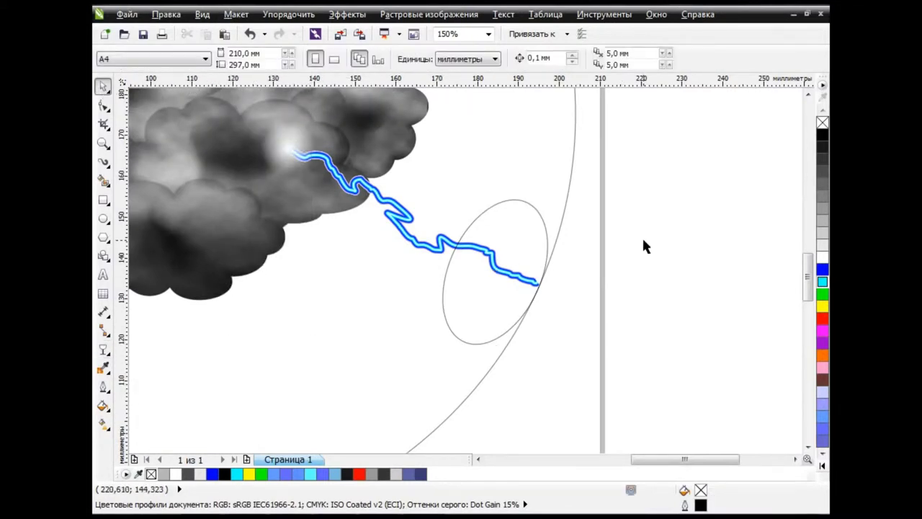
pyautogui.click(542, 249)
pyautogui.press('F10')
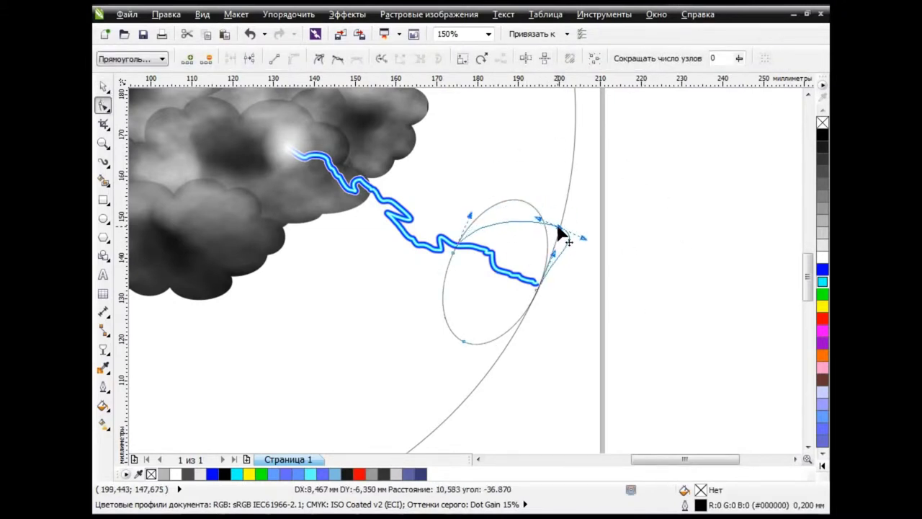
# Drag the curve's nodes and arcs into a narrow lens hugging the circle's edge over the bolt tip.
pyautogui.moveTo(524, 200)
pyautogui.mouseDown()
pyautogui.moveTo(560, 229)
pyautogui.moveTo(556, 255)
pyautogui.mouseUp()
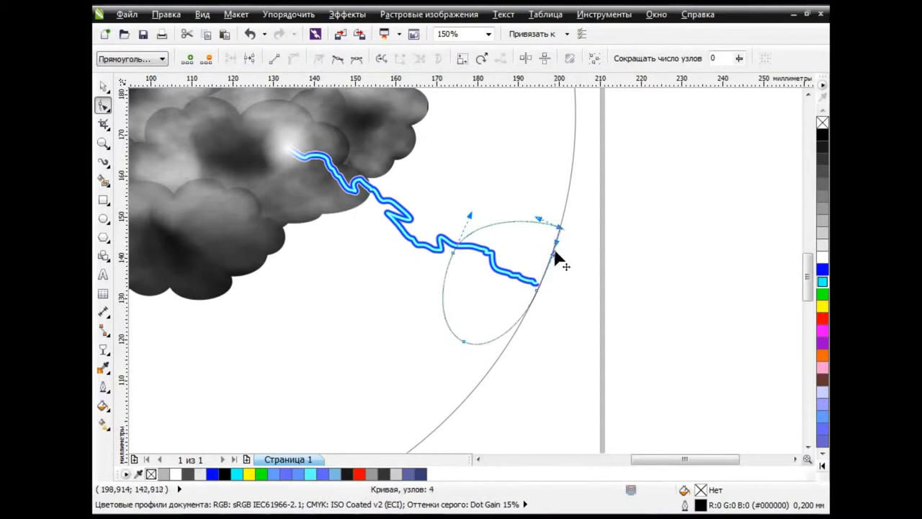
pyautogui.moveTo(463, 341)
pyautogui.mouseDown()
pyautogui.moveTo(493, 363)
pyautogui.moveTo(540, 298)
pyautogui.mouseUp()
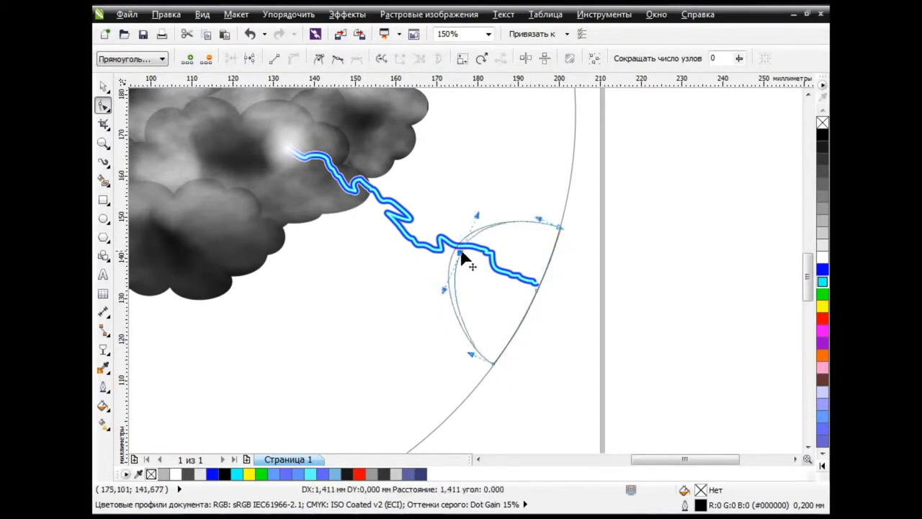
pyautogui.moveTo(469, 262)
pyautogui.mouseDown()
pyautogui.moveTo(537, 220)
pyautogui.moveTo(500, 269)
pyautogui.moveTo(526, 239)
pyautogui.moveTo(506, 275)
pyautogui.mouseUp()
pyautogui.moveTo(482, 350); pyautogui.dragTo(487, 329)
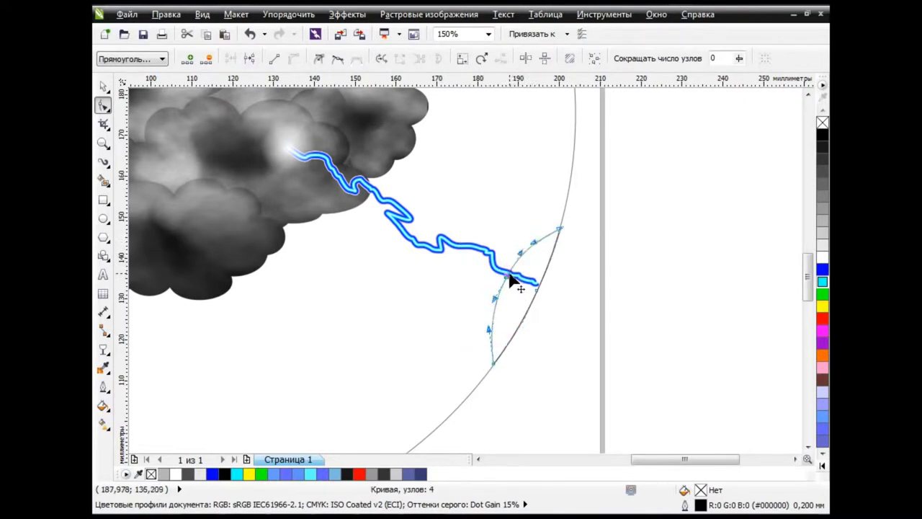
pyautogui.moveTo(510, 279); pyautogui.dragTo(509, 279)
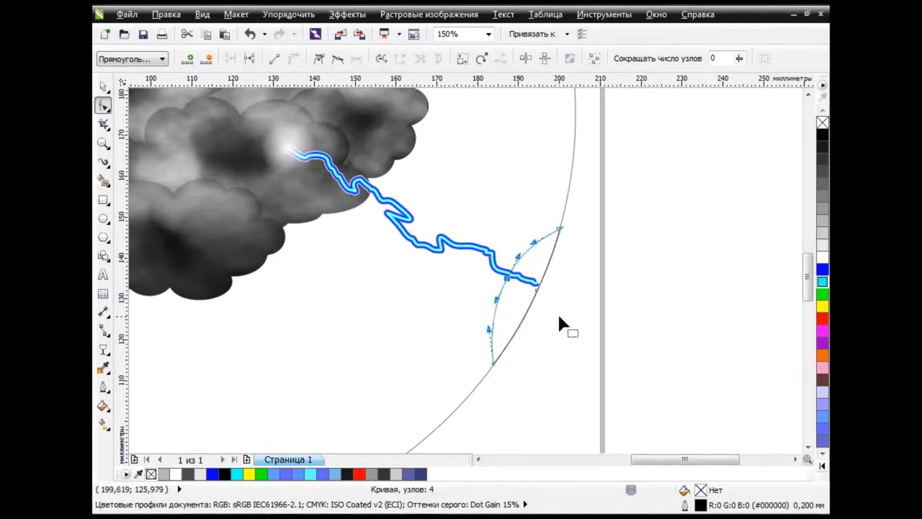
pyautogui.click(103, 86)
# Give the lens sliver a linear transparency fade, fine-tuning its start and end points.
pyautogui.click(103, 349)
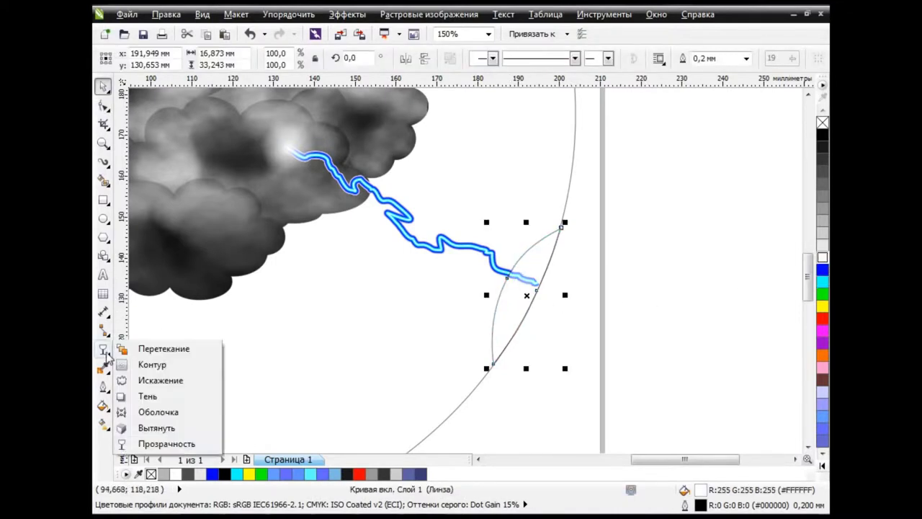
pyautogui.click(166, 441)
pyautogui.moveTo(606, 331); pyautogui.dragTo(490, 269)
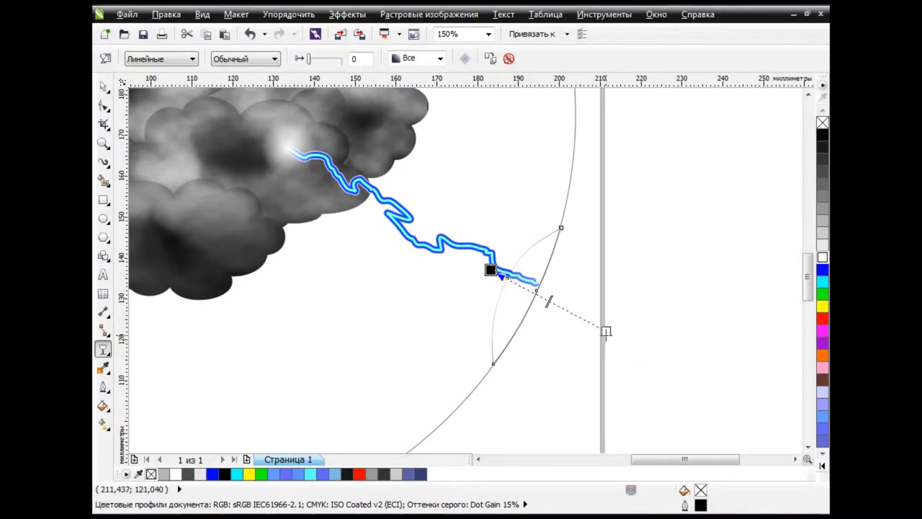
pyautogui.moveTo(606, 330); pyautogui.dragTo(614, 335)
pyautogui.moveTo(490, 269); pyautogui.dragTo(494, 272)
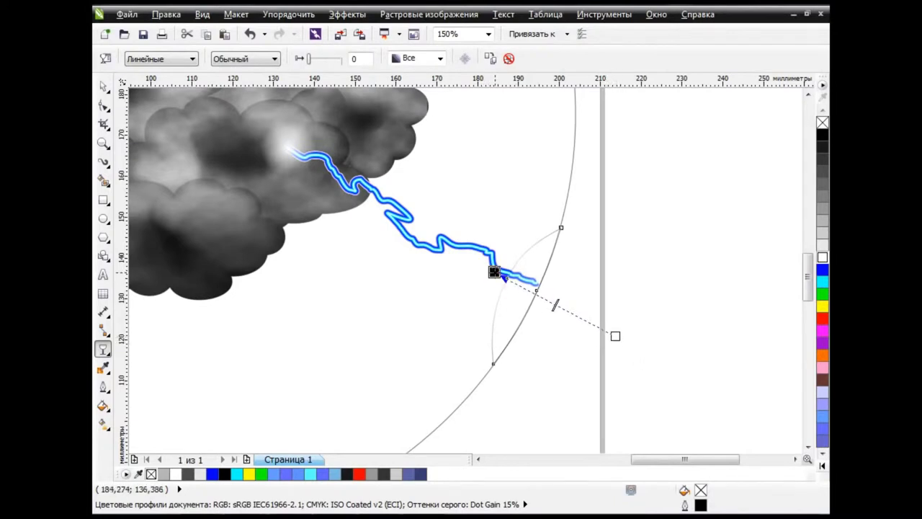
# Draw a large ellipse covering the bolt's end and fill it solid blue.
pyautogui.click(103, 86)
pyautogui.click(103, 218)
pyautogui.moveTo(340, 108); pyautogui.dragTo(741, 450)
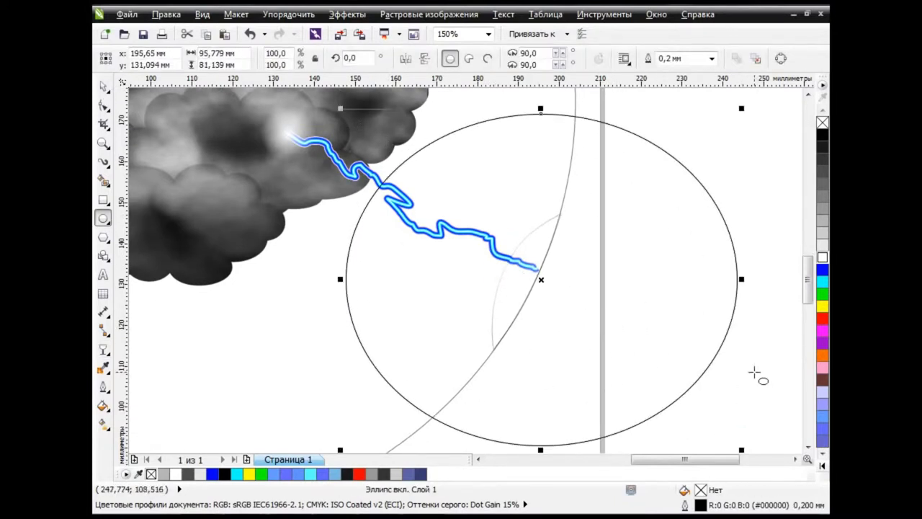
pyautogui.click(823, 270)
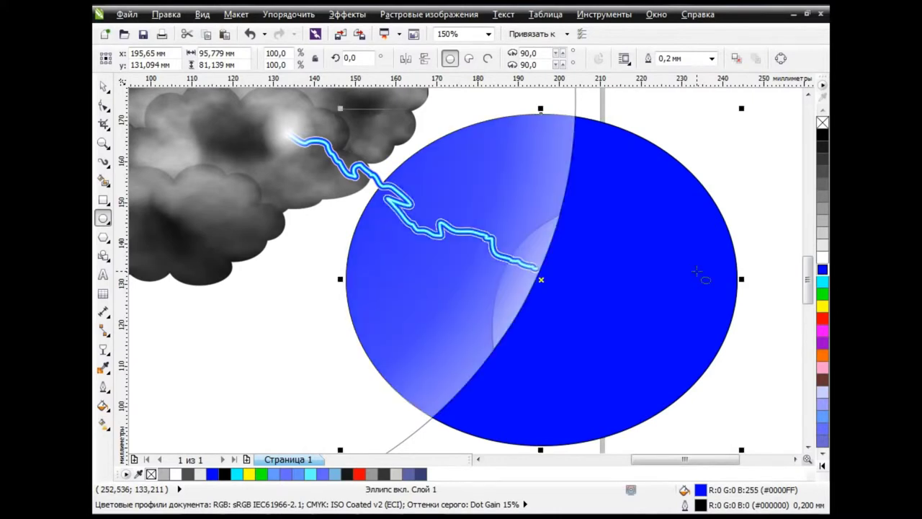
# Apply a radial transparency to the blue ellipse.
pyautogui.click(103, 353)
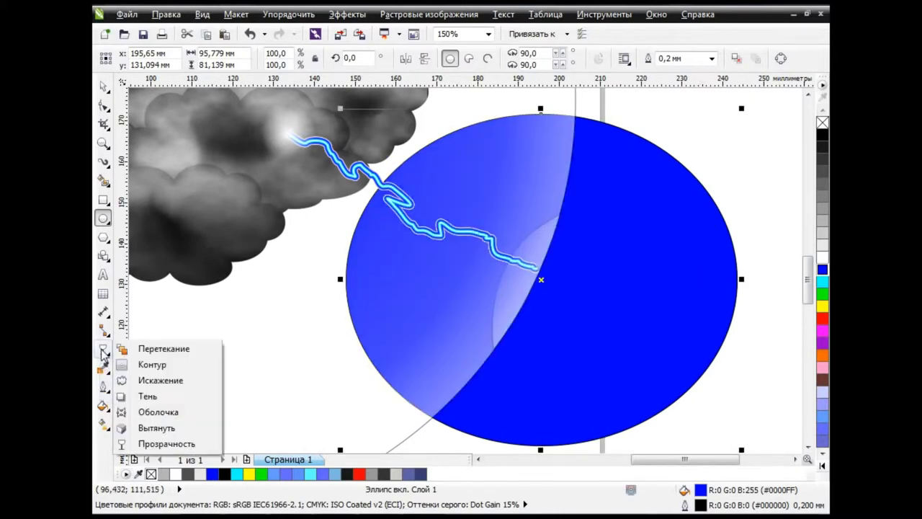
pyautogui.click(163, 440)
pyautogui.click(160, 59)
pyautogui.moveTo(494, 259); pyautogui.dragTo(615, 322)
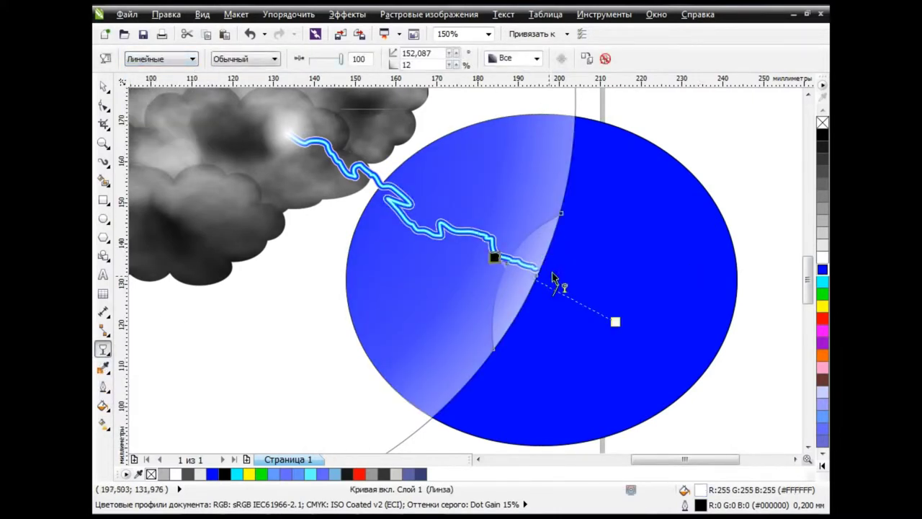
pyautogui.click(160, 59)
pyautogui.click(165, 96)
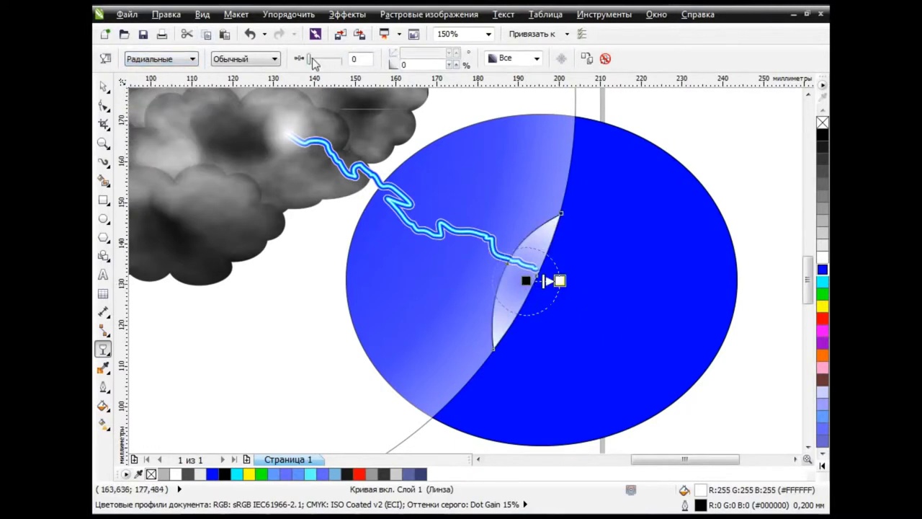
pyautogui.moveTo(309, 59)
pyautogui.mouseDown()
pyautogui.moveTo(340, 59)
pyautogui.moveTo(310, 59)
pyautogui.mouseUp()
# Shrink the radial fade and move its centre toward the bolt's tip.
pyautogui.moveTo(526, 280); pyautogui.dragTo(591, 311)
pyautogui.moveTo(561, 282); pyautogui.dragTo(488, 255)
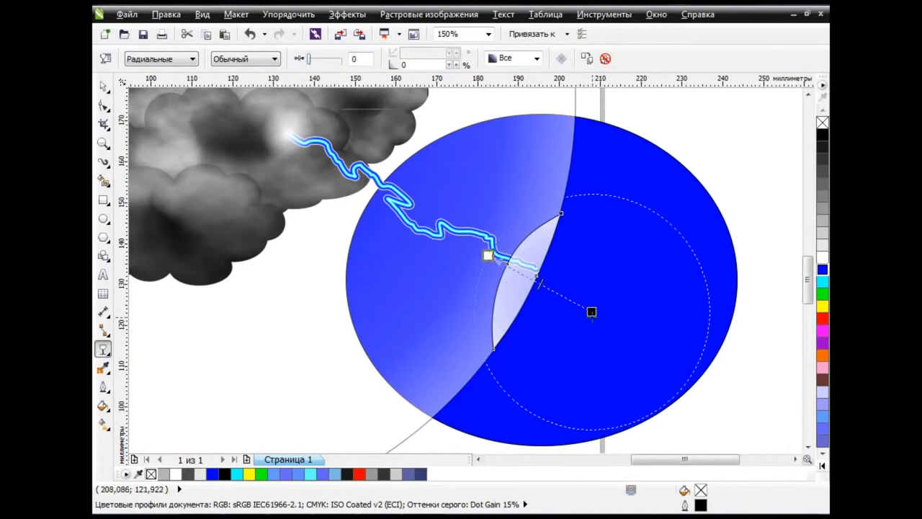
pyautogui.moveTo(592, 312); pyautogui.dragTo(563, 295)
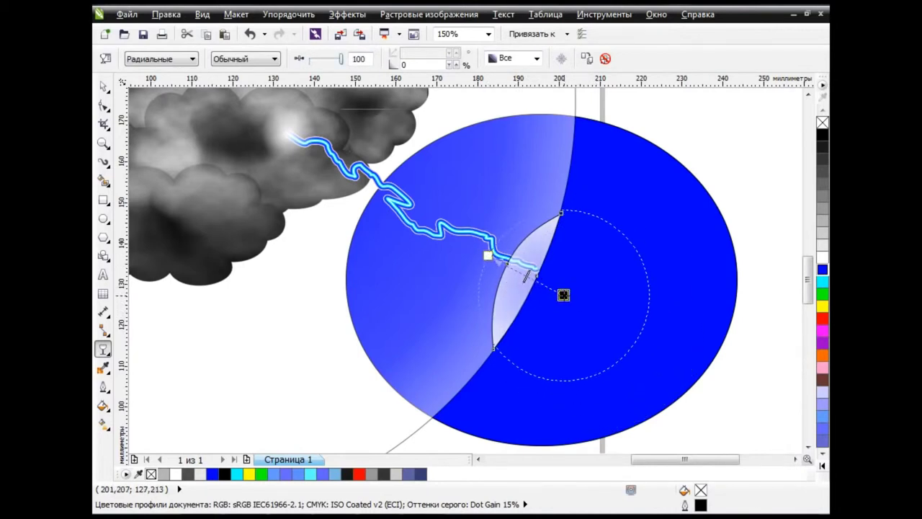
pyautogui.click(341, 59)
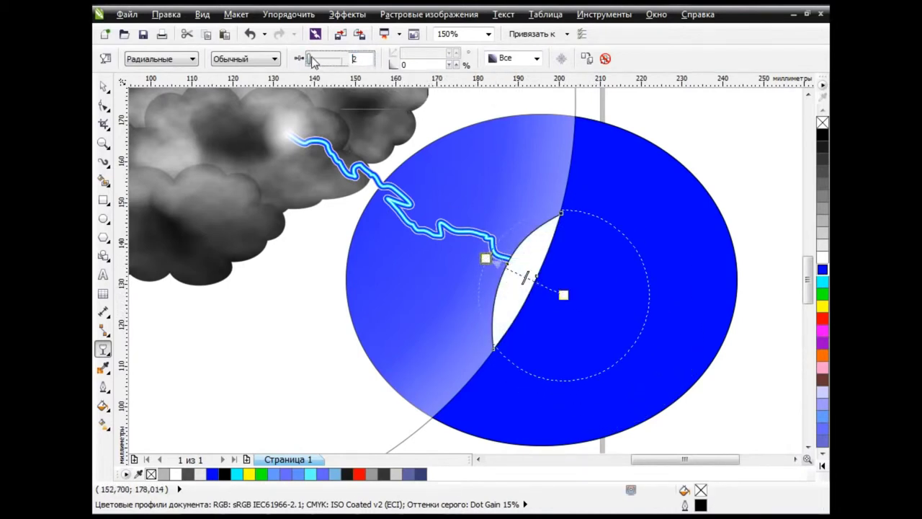
pyautogui.click(487, 257)
pyautogui.moveTo(563, 295); pyautogui.dragTo(538, 286)
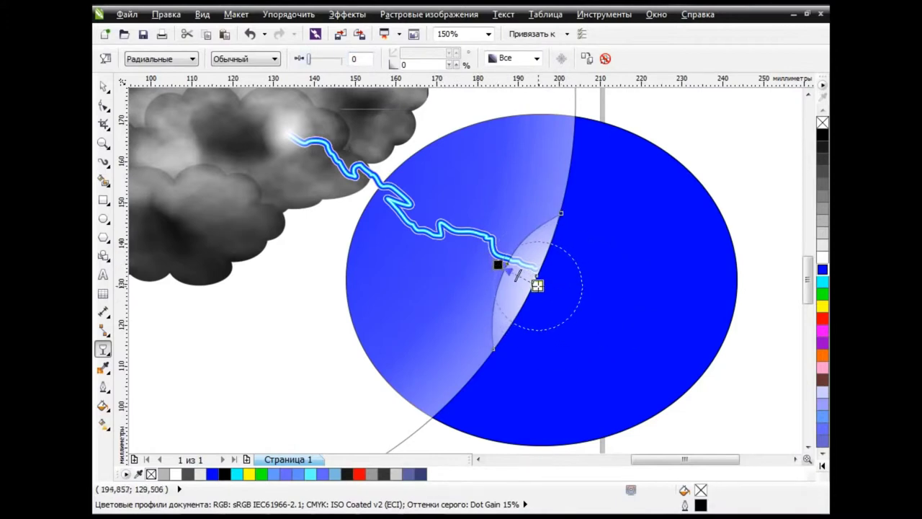
pyautogui.moveTo(495, 264)
pyautogui.mouseDown()
pyautogui.moveTo(580, 312)
pyautogui.moveTo(527, 278)
pyautogui.mouseUp()
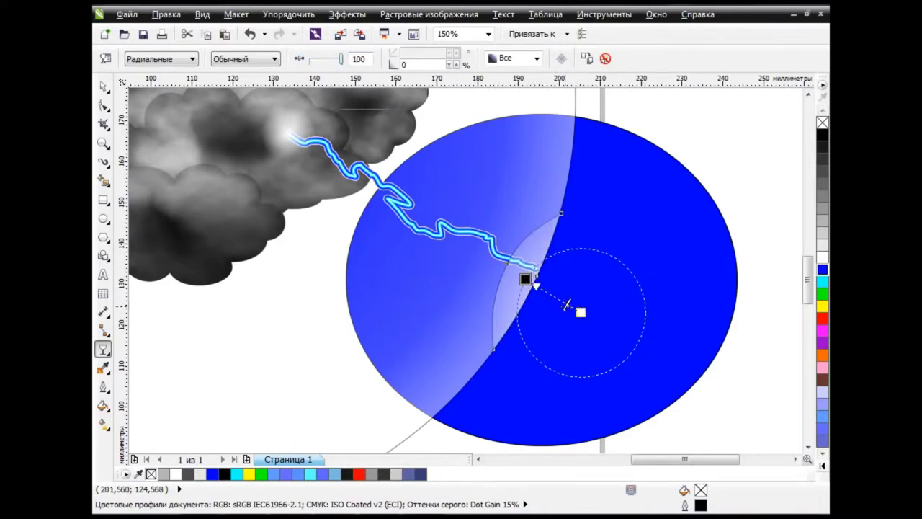
# Remove the lens ellipse's outline and slightly enlarge and shift its radial fade outward.
pyautogui.press('space')
pyautogui.rightClick(822, 123)
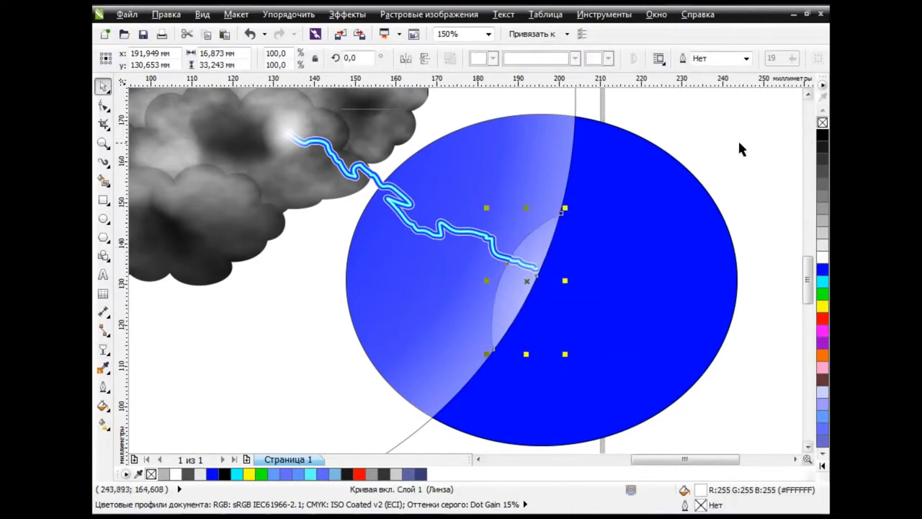
pyautogui.click(738, 148)
pyautogui.click(537, 248)
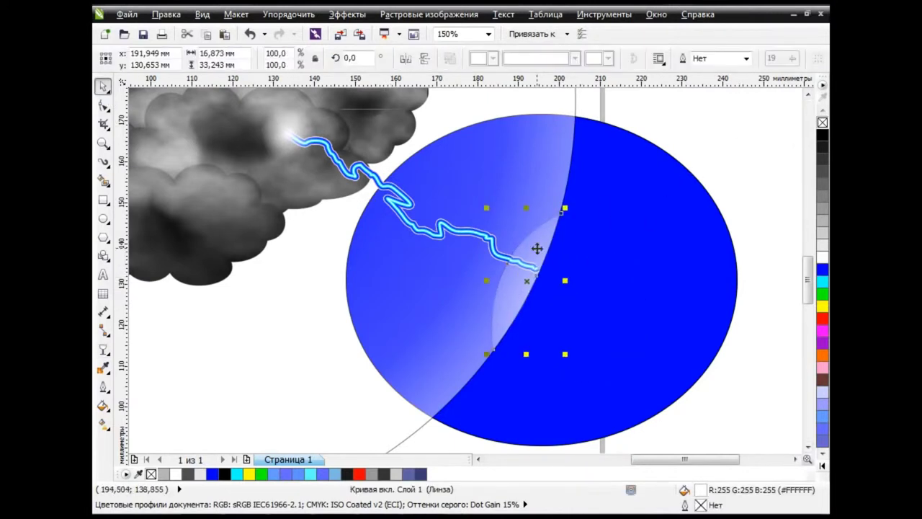
pyautogui.click(105, 349)
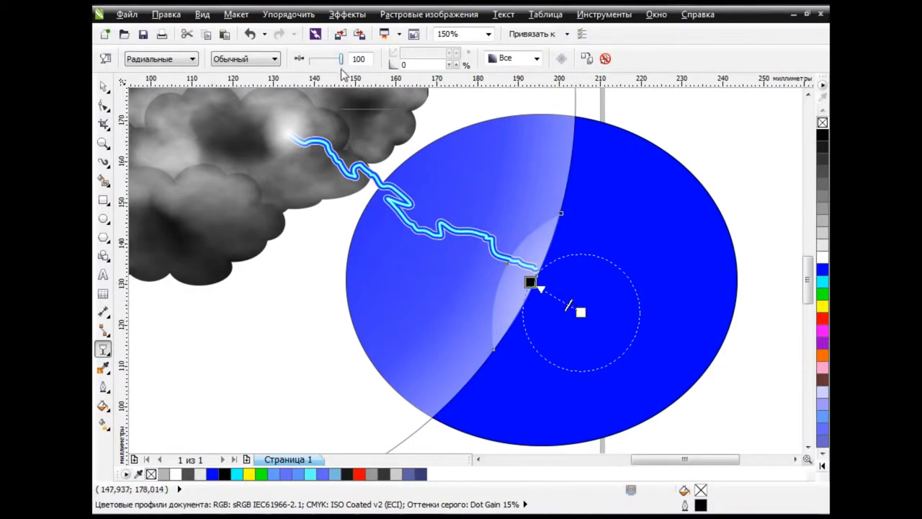
pyautogui.moveTo(580, 312); pyautogui.dragTo(632, 342)
pyautogui.moveTo(530, 281)
pyautogui.mouseDown()
pyautogui.moveTo(594, 320)
pyautogui.moveTo(549, 286)
pyautogui.mouseUp()
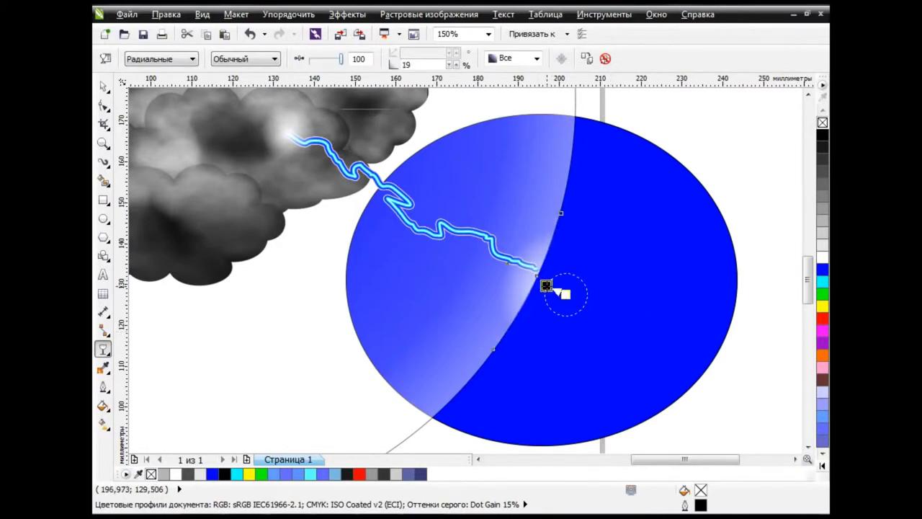
# Set the blue ellipse's radial transparency value to 27.
pyautogui.click(103, 86)
pyautogui.click(103, 349)
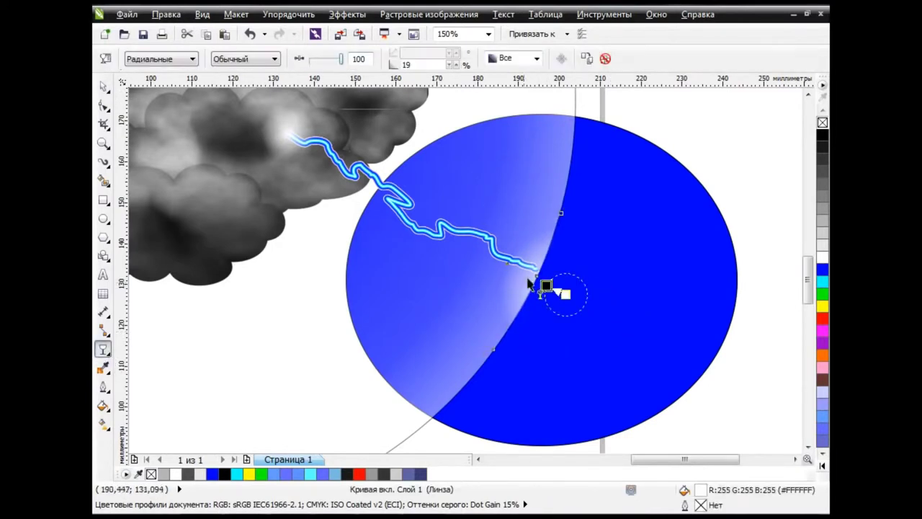
pyautogui.moveTo(322, 63); pyautogui.dragTo(318, 63)
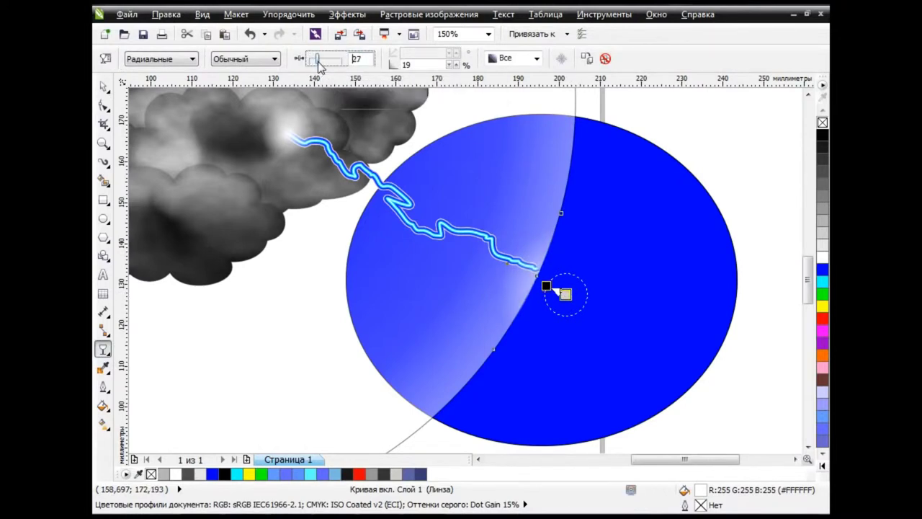
pyautogui.press('space')
# Delete the large blue ellipse, then zoom and pan to the bolt's origin.
pyautogui.click(553, 285)
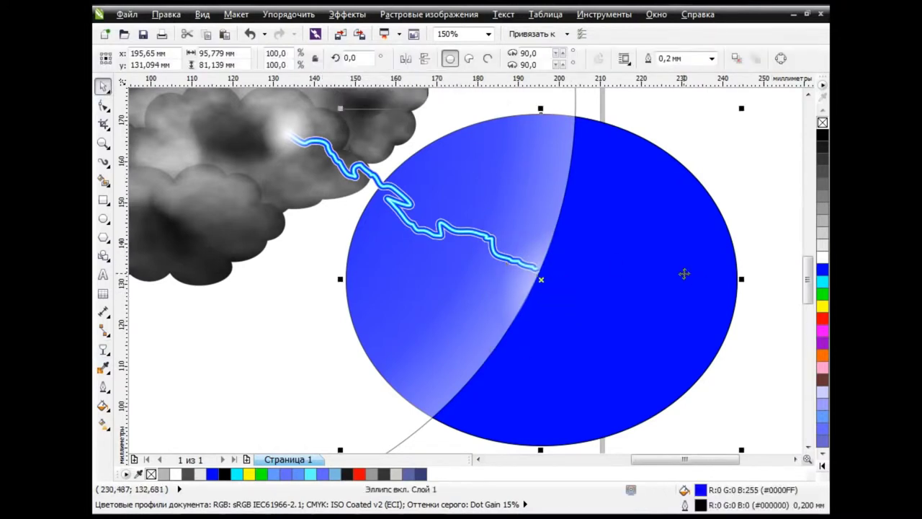
pyautogui.press('Delete')
pyautogui.scroll(-1, 556, 286)
pyautogui.moveTo(533, 219); pyautogui.dragTo(469, 350)
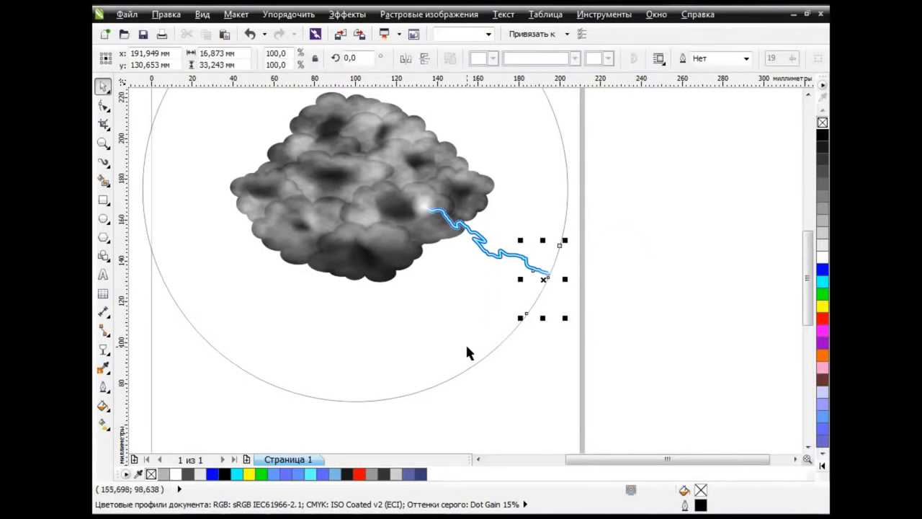
pyautogui.click(580, 322)
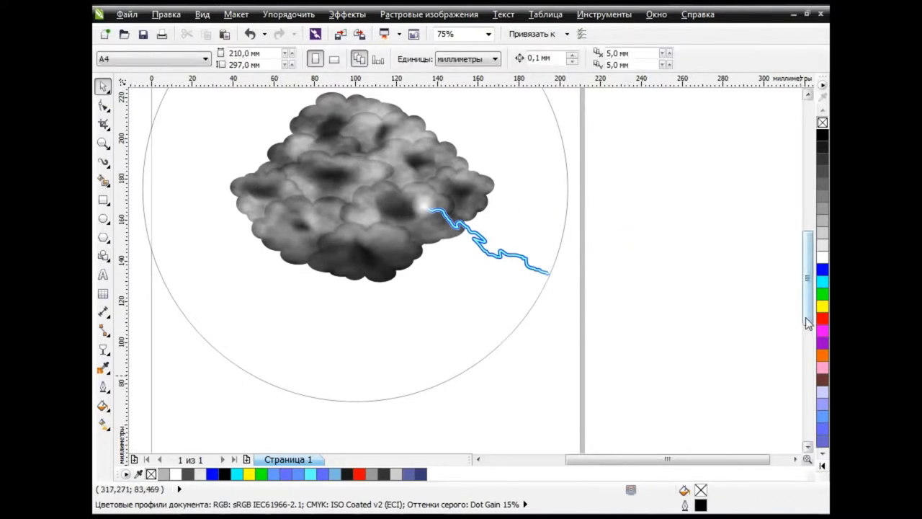
pyautogui.moveTo(808, 281); pyautogui.dragTo(808, 273)
pyautogui.moveTo(648, 459); pyautogui.dragTo(612, 461)
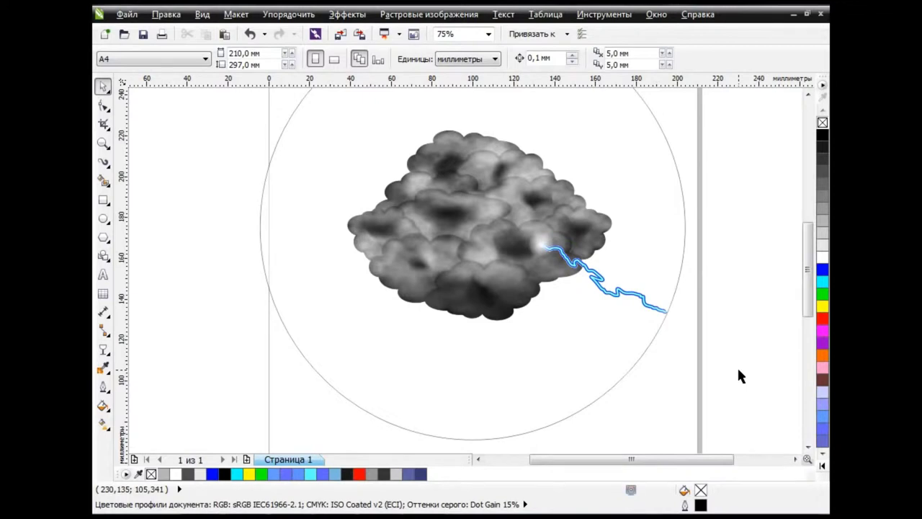
pyautogui.hscroll(2, 736, 365)
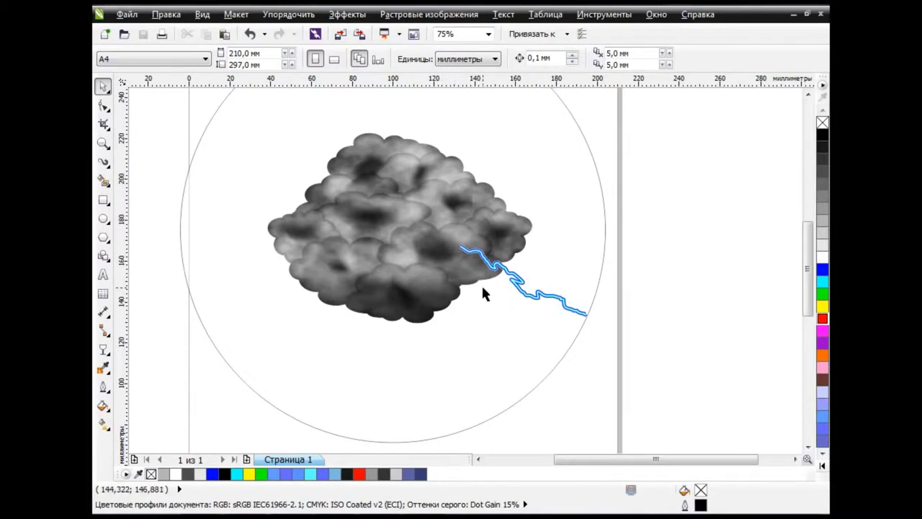
pyautogui.scroll(3, 481, 284)
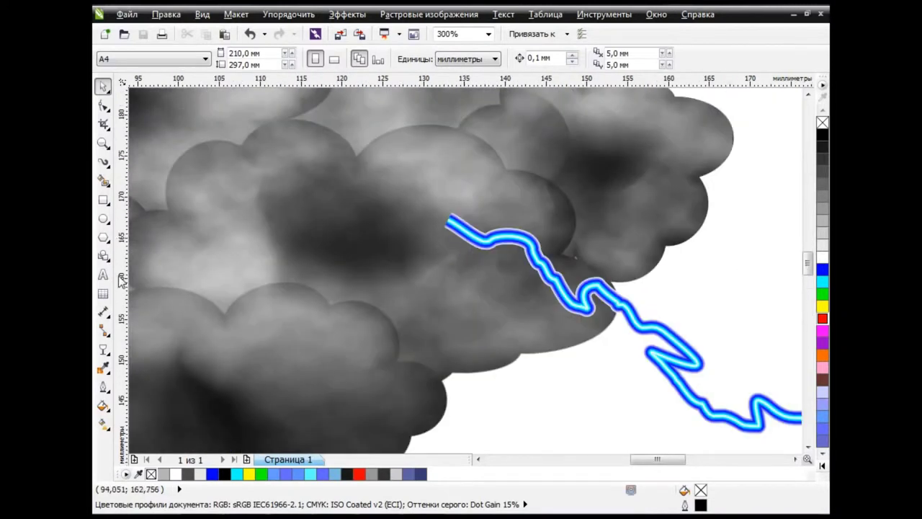
# Draw an ellipse over the bolt's start, tilt it along the bolt, and fill it white.
pyautogui.click(103, 218)
pyautogui.moveTo(423, 174); pyautogui.dragTo(495, 303)
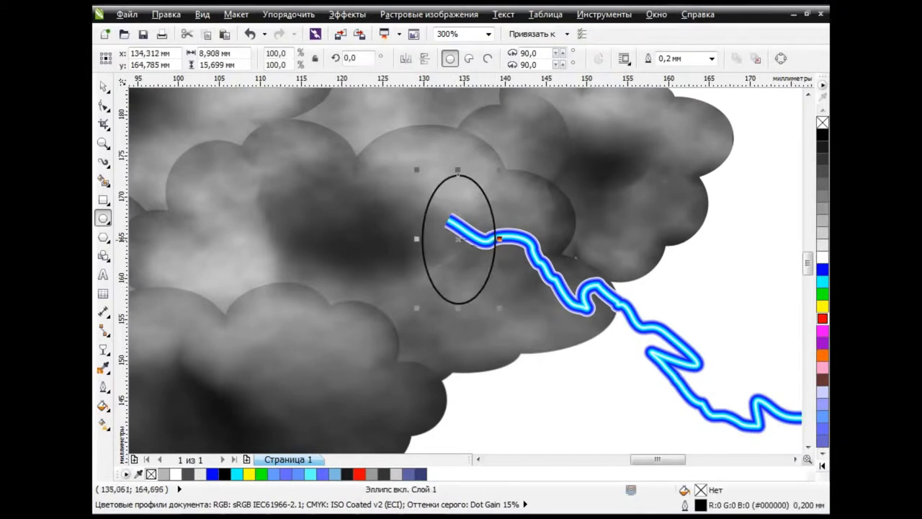
pyautogui.click(459, 239)
pyautogui.moveTo(503, 178)
pyautogui.mouseDown()
pyautogui.moveTo(526, 216)
pyautogui.moveTo(492, 172)
pyautogui.mouseUp()
pyautogui.press('space')
pyautogui.click(497, 185)
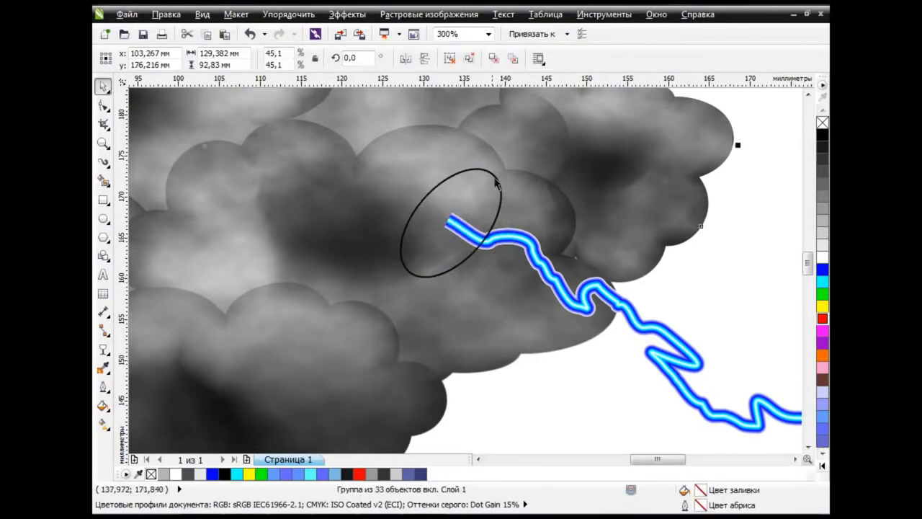
pyautogui.click(498, 219)
pyautogui.click(490, 181)
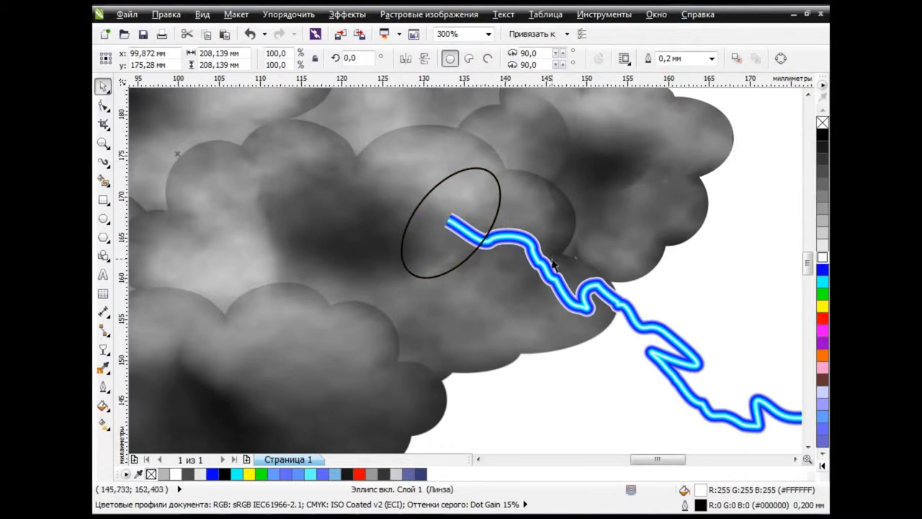
pyautogui.click(494, 178)
pyautogui.click(822, 257)
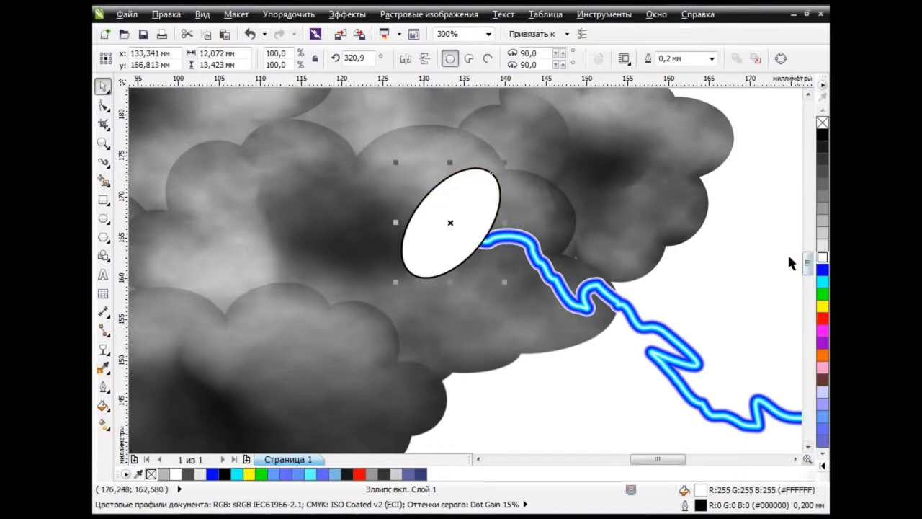
# Give the white ellipse a radial transparency, opaque centre fading out around the bolt's origin.
pyautogui.click(103, 348)
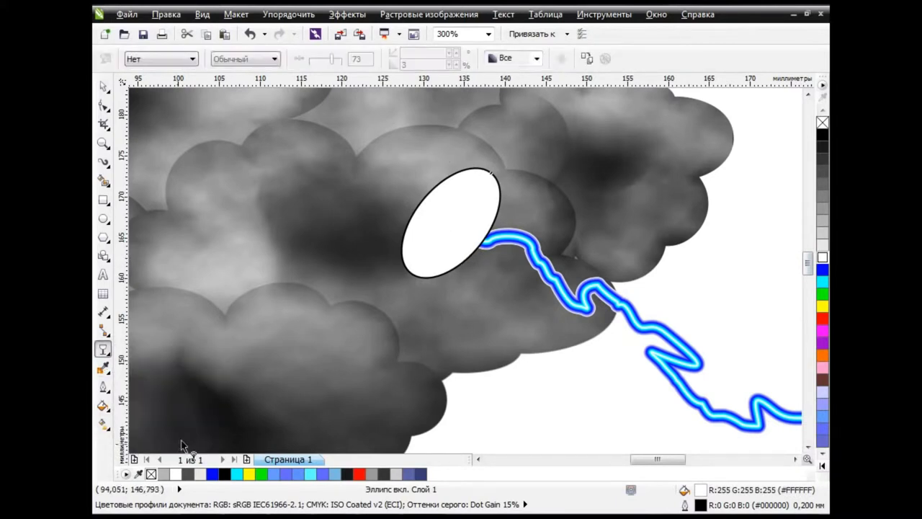
pyautogui.click(161, 58)
pyautogui.click(187, 100)
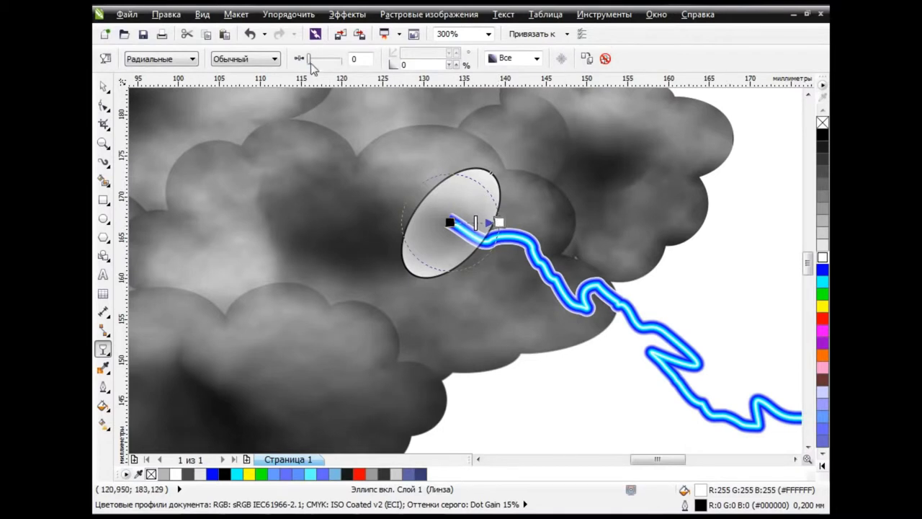
pyautogui.moveTo(313, 68); pyautogui.dragTo(350, 61)
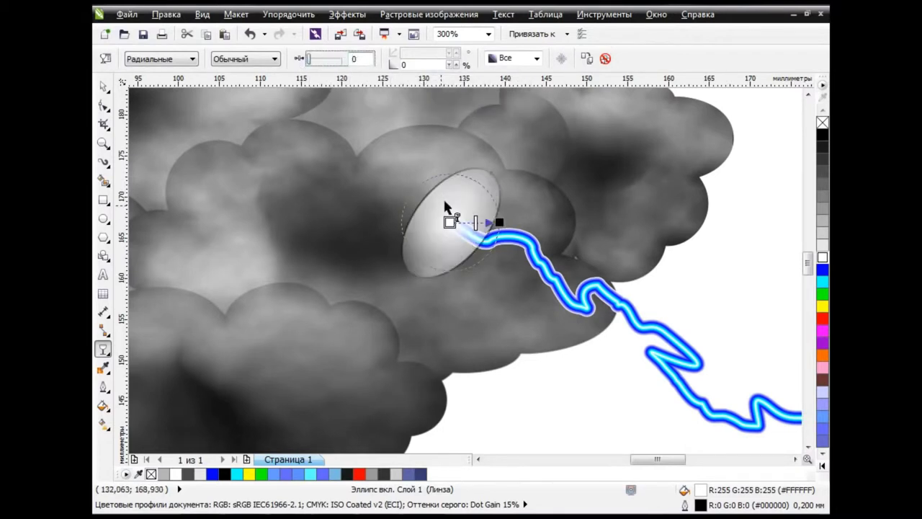
pyautogui.moveTo(499, 223); pyautogui.dragTo(482, 230)
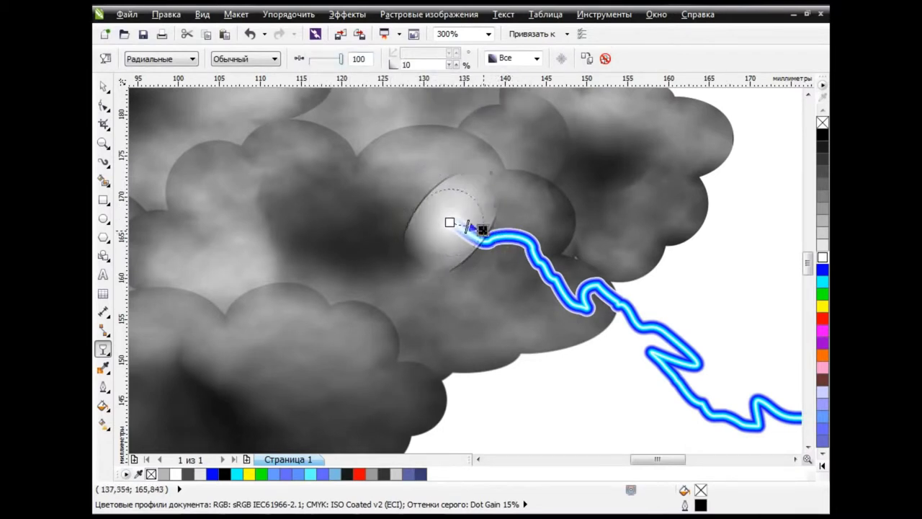
pyautogui.press('space')
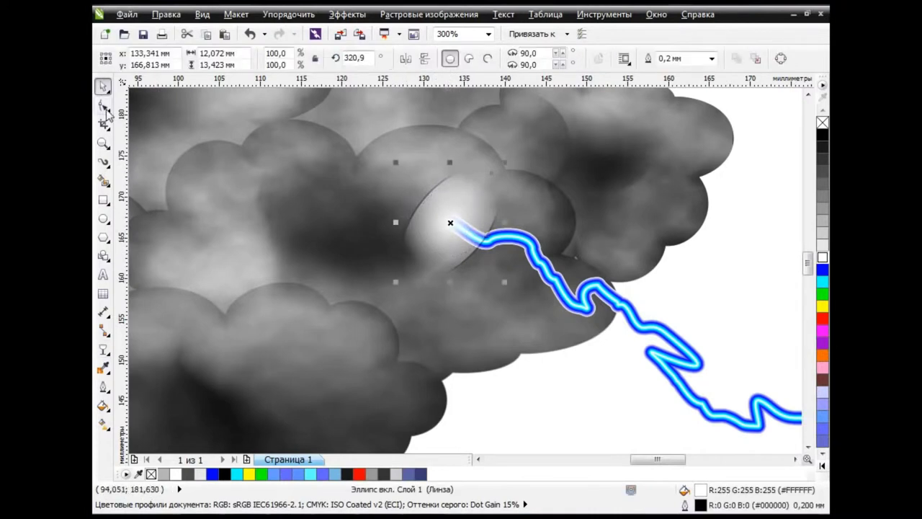
# Convert the glow ellipse to curves and reshape its upper-left and lower-right outline.
pyautogui.click(103, 106)
pyautogui.hotkey('ctrl', 'q')
pyautogui.moveTo(422, 202); pyautogui.dragTo(404, 185)
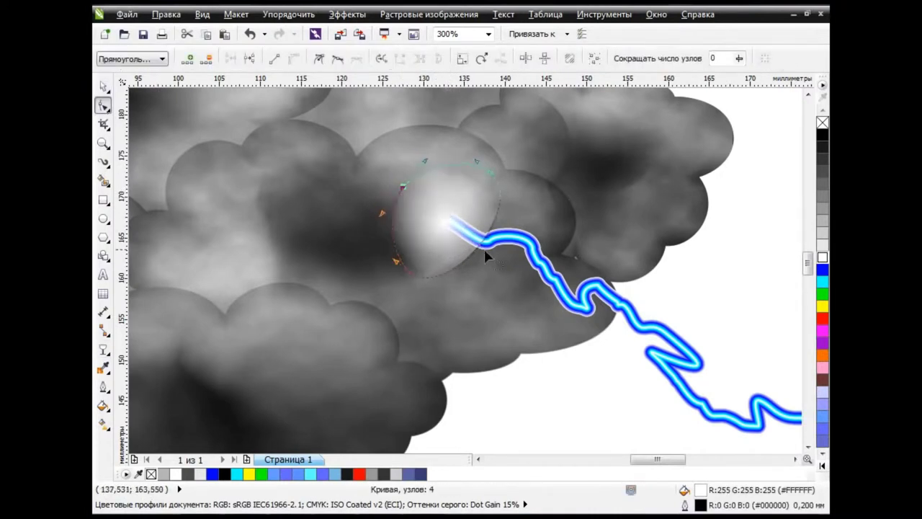
pyautogui.moveTo(491, 254); pyautogui.dragTo(496, 258)
pyautogui.press('space')
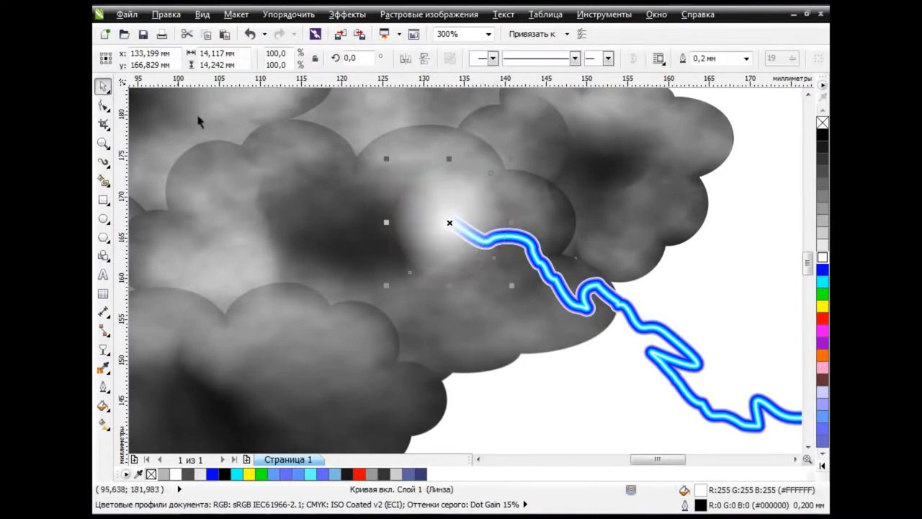
# Nudge the glow slightly right onto the bolt's starting point and deselect it.
pyautogui.moveTo(447, 223); pyautogui.dragTo(452, 222)
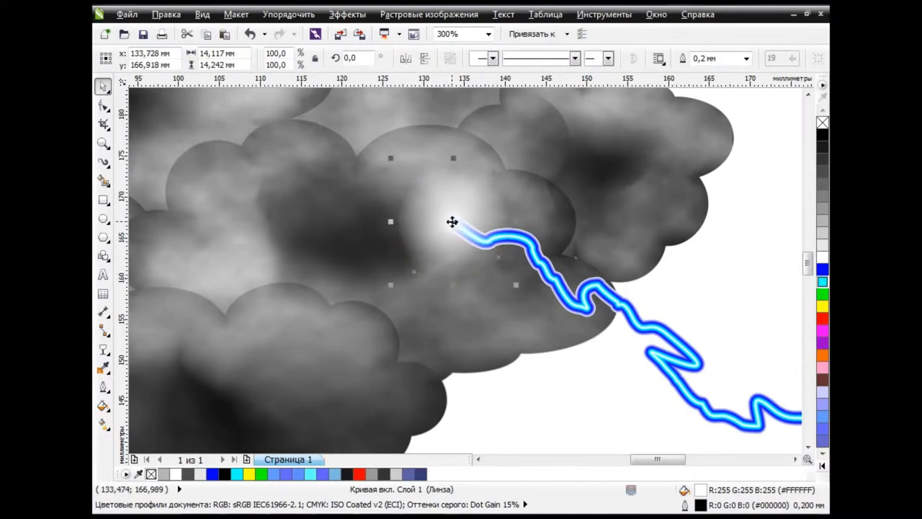
pyautogui.scroll(-4, 451, 222)
pyautogui.click(534, 253)
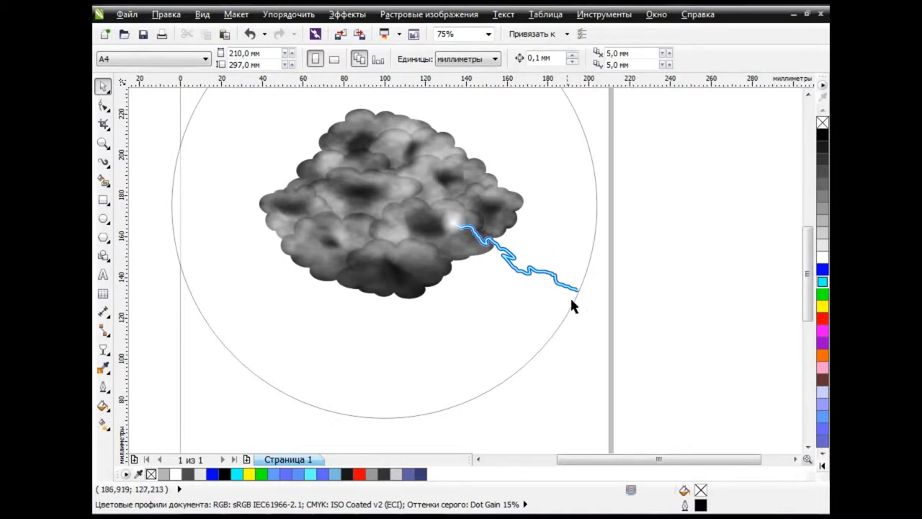
pyautogui.scroll(2, 616, 293)
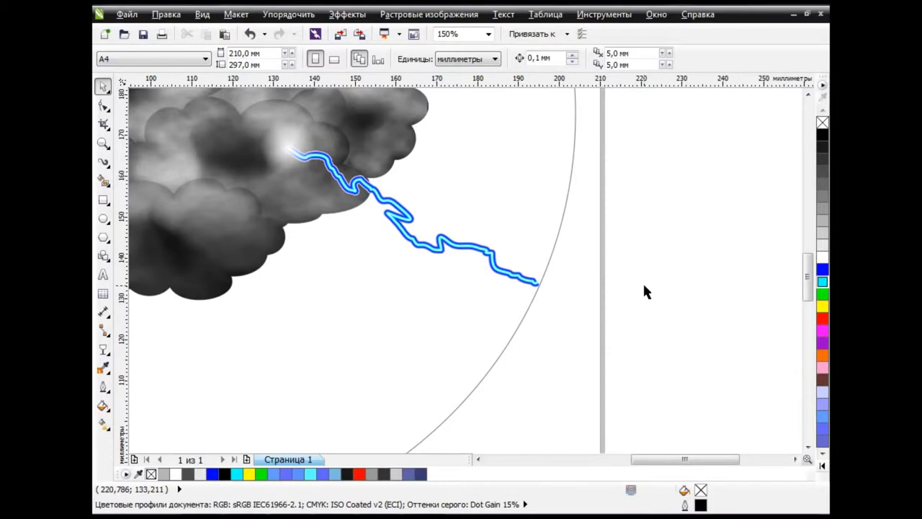
pyautogui.click(272, 147)
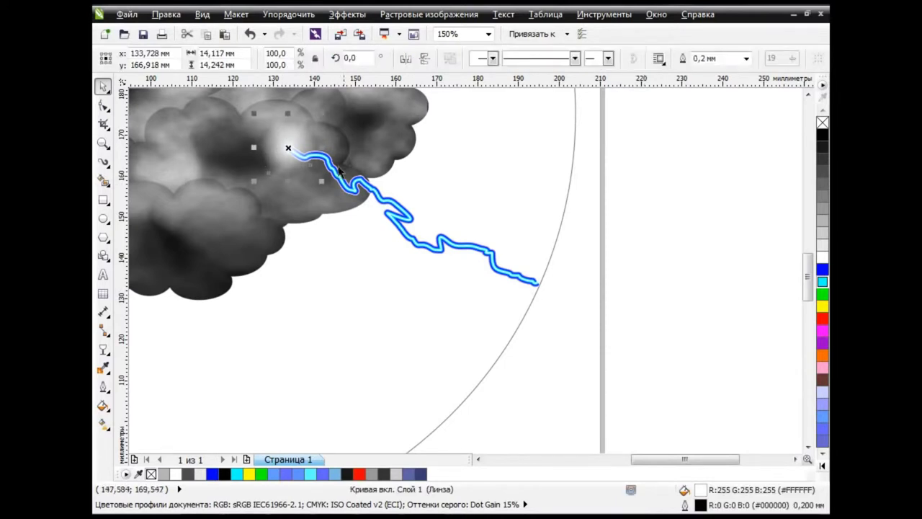
pyautogui.press('Escape')
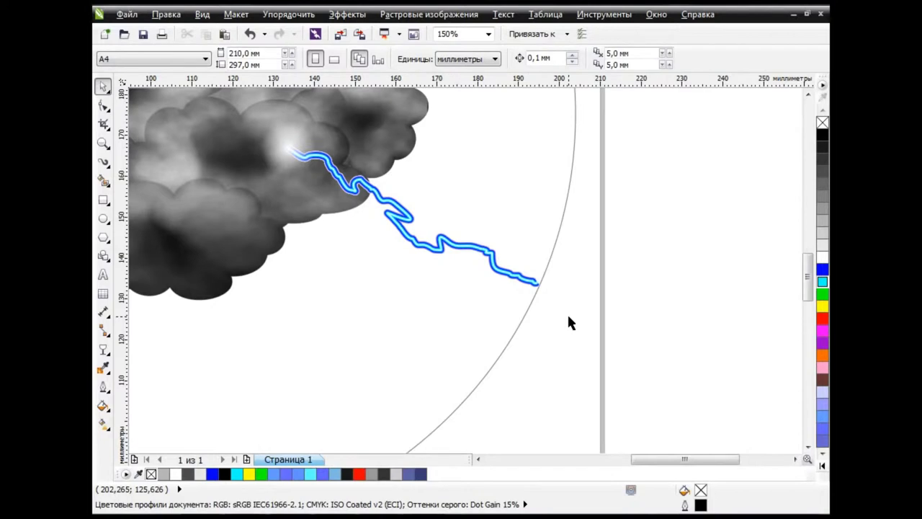
# Draw an ellipse over the lightning's tip, rotate it to about 335°, and nudge it into place.
pyautogui.click(103, 220)
pyautogui.moveTo(441, 190)
pyautogui.mouseDown()
pyautogui.moveTo(525, 309)
pyautogui.moveTo(533, 342)
pyautogui.mouseUp()
pyautogui.moveTo(535, 187); pyautogui.dragTo(569, 218)
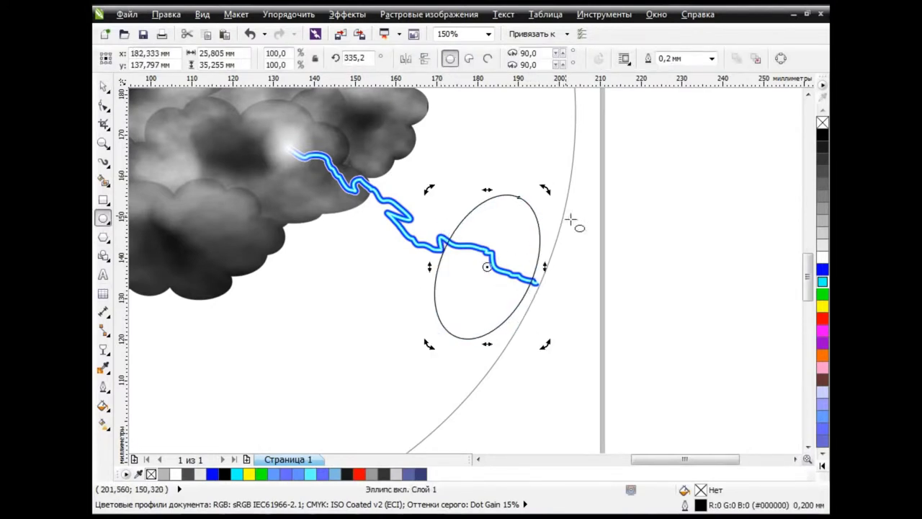
pyautogui.press('space')
pyautogui.moveTo(517, 247); pyautogui.dragTo(524, 251)
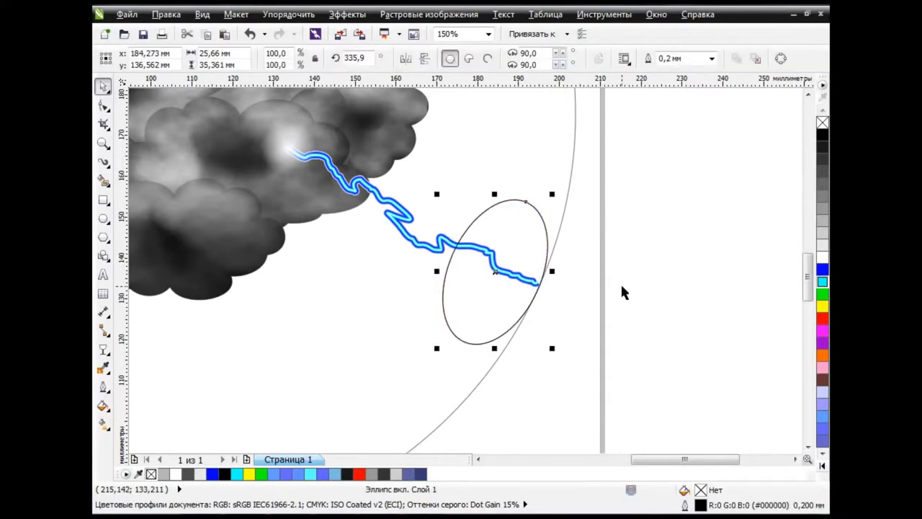
# Give the ellipse Uniform transparency of 50 with Normal blend mode.
pyautogui.click(103, 349)
pyautogui.click(158, 443)
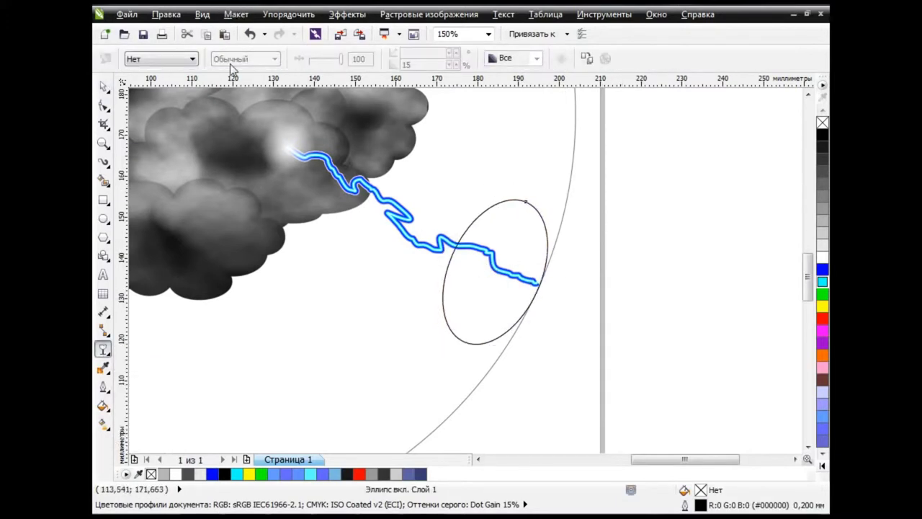
pyautogui.click(162, 59)
pyautogui.click(152, 79)
pyautogui.click(275, 59)
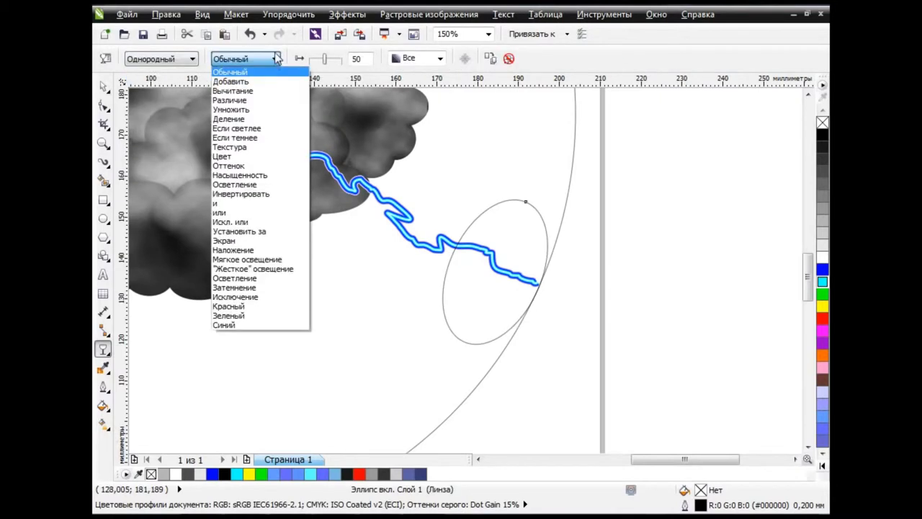
pyautogui.click(216, 70)
# Reselect the transparent ellipse and convert it to an editable curve.
pyautogui.press('space')
pyautogui.click(645, 245)
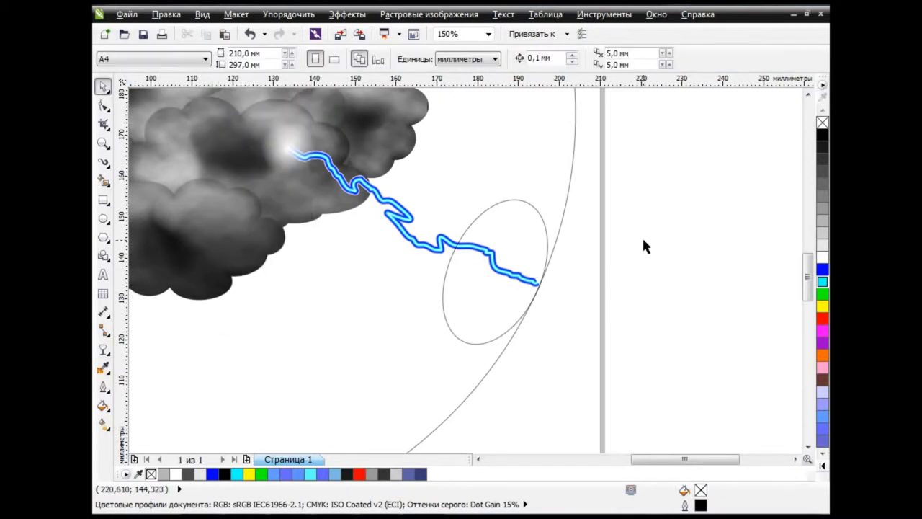
pyautogui.click(543, 232)
pyautogui.press('F10')
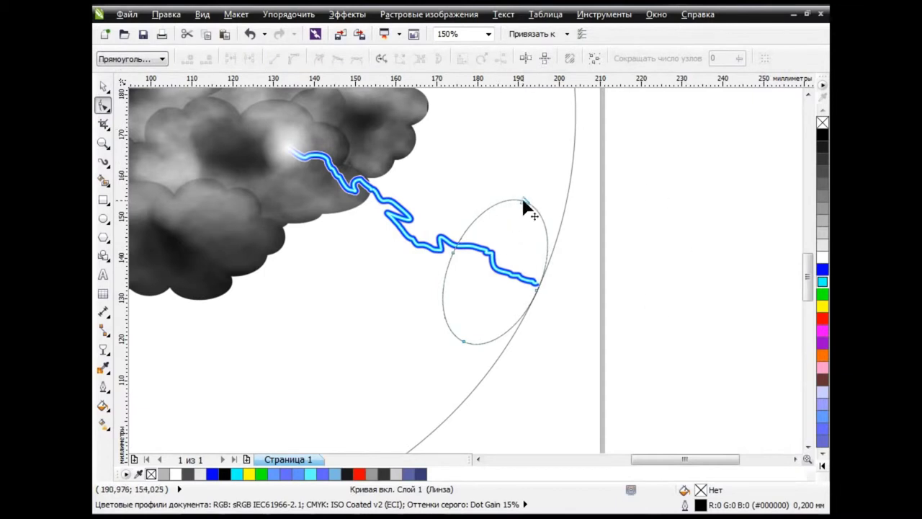
# Drag the curve's nodes to form a thin lens hugging the globe edge.
pyautogui.moveTo(524, 201); pyautogui.dragTo(560, 229)
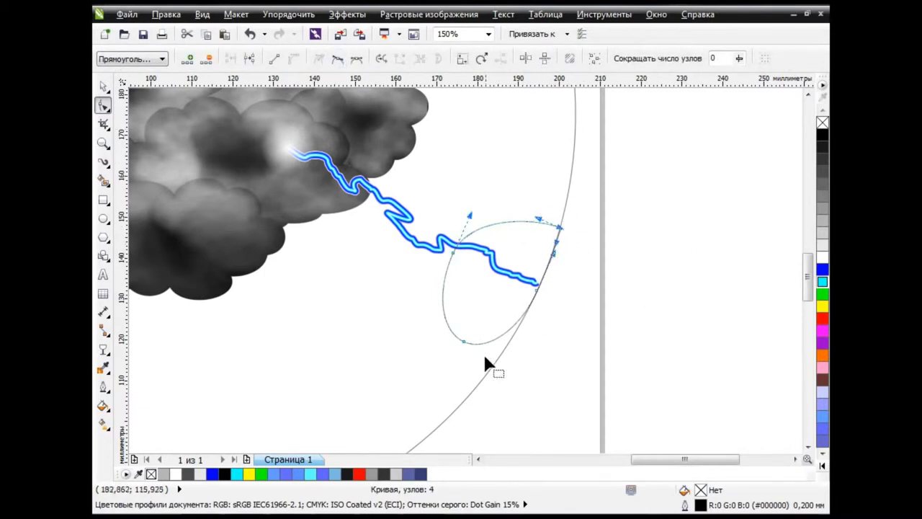
pyautogui.moveTo(464, 342)
pyautogui.mouseDown()
pyautogui.moveTo(487, 363)
pyautogui.moveTo(514, 350)
pyautogui.moveTo(539, 295)
pyautogui.mouseUp()
pyautogui.moveTo(453, 252); pyautogui.dragTo(497, 270)
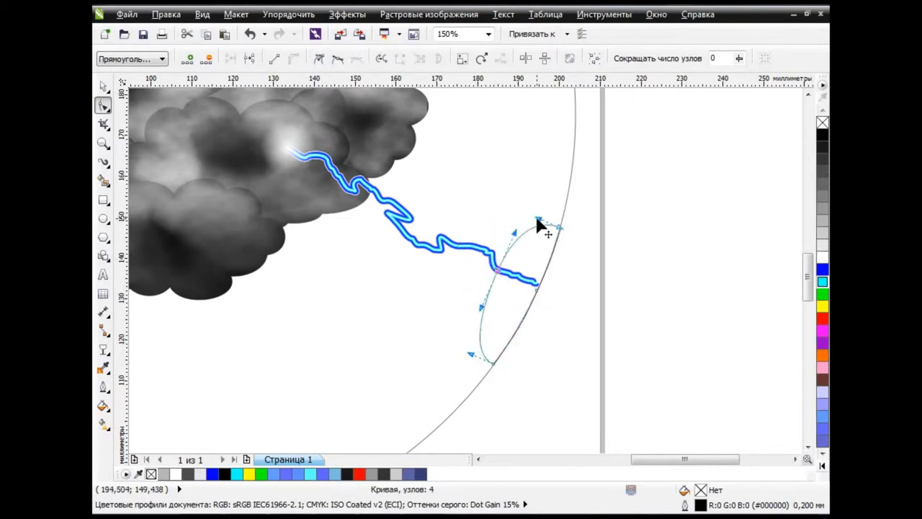
pyautogui.moveTo(538, 220)
pyautogui.mouseDown()
pyautogui.moveTo(500, 267)
pyautogui.moveTo(507, 275)
pyautogui.mouseUp()
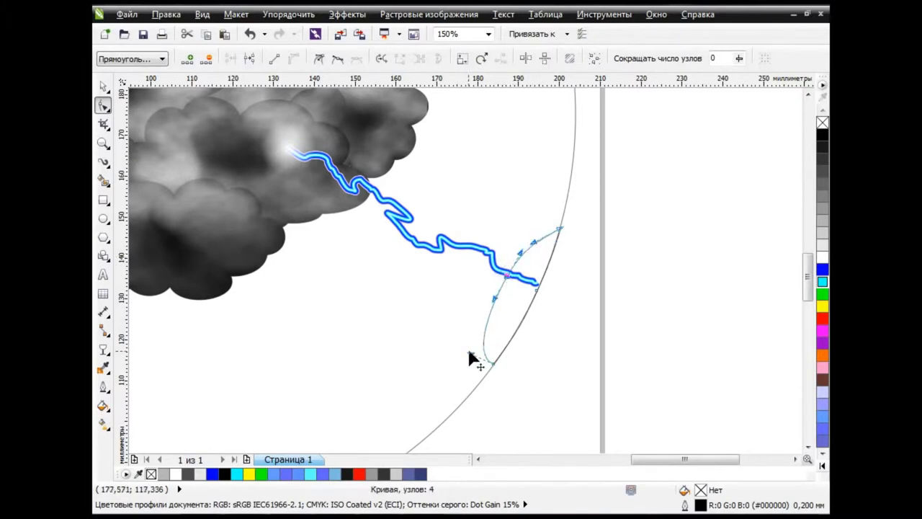
pyautogui.moveTo(470, 358); pyautogui.dragTo(490, 340)
pyautogui.moveTo(510, 280); pyautogui.dragTo(511, 281)
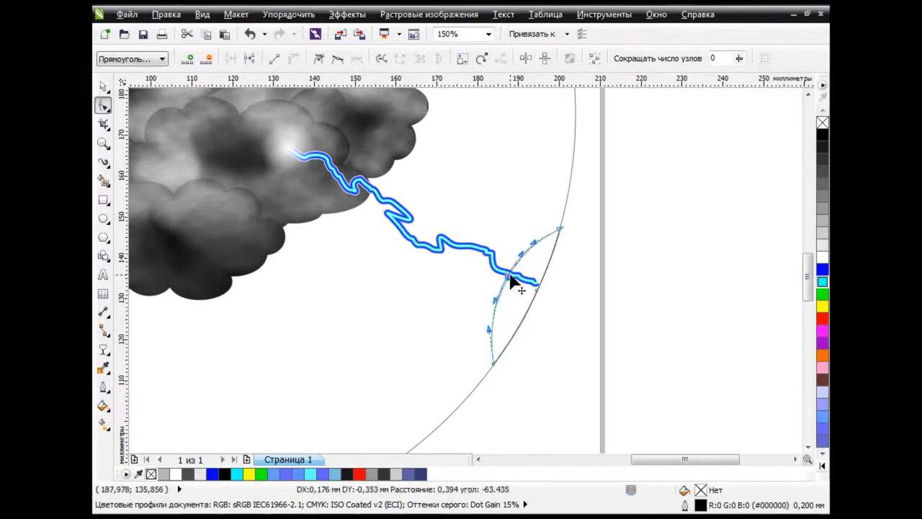
pyautogui.press('space')
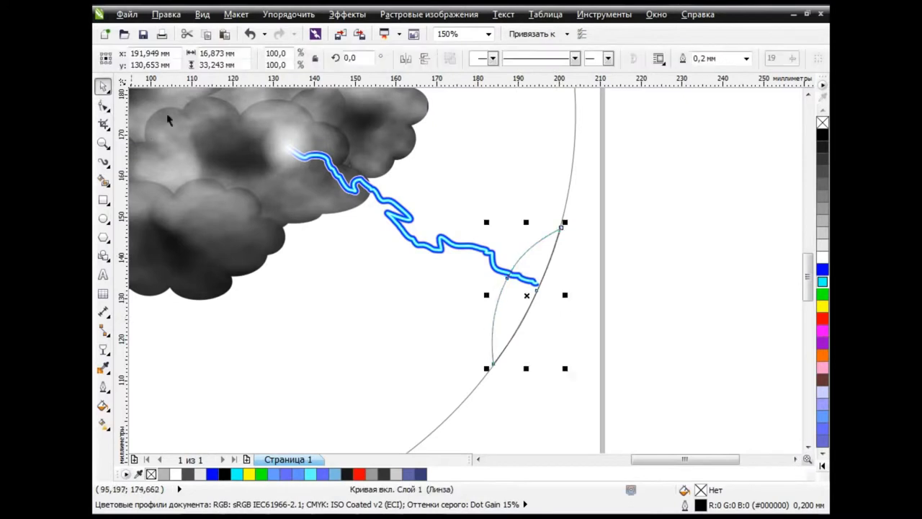
# Fade the lens with a linear transparency and draw a large circle around the lightning tip.
pyautogui.click(106, 352)
pyautogui.click(173, 444)
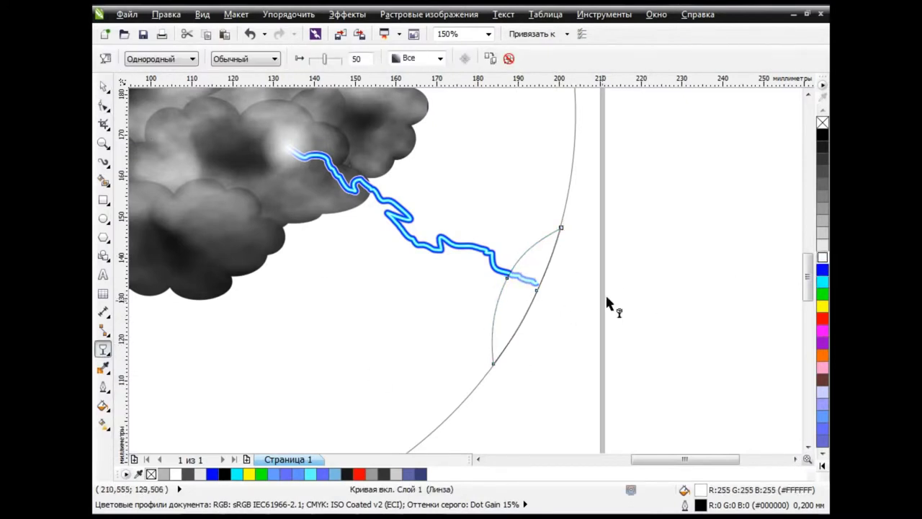
pyautogui.moveTo(606, 331); pyautogui.dragTo(490, 269)
pyautogui.moveTo(606, 330); pyautogui.dragTo(615, 336)
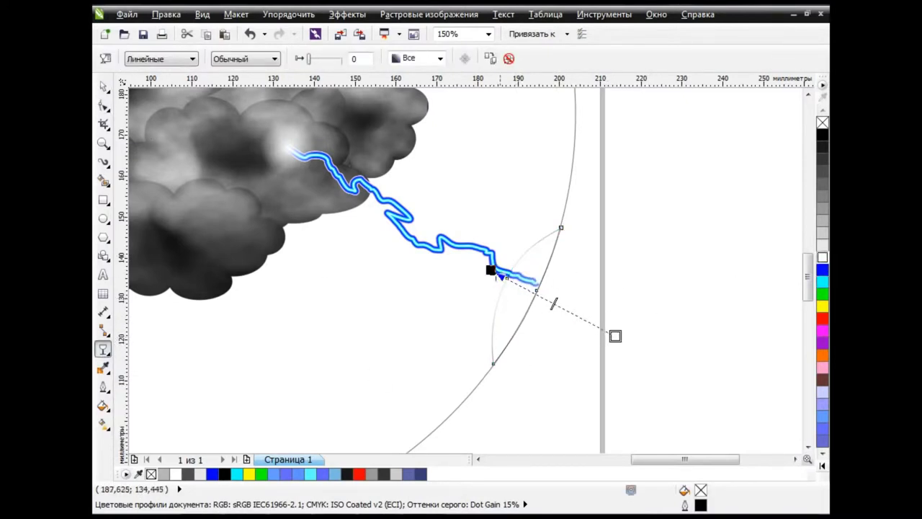
pyautogui.moveTo(490, 269); pyautogui.dragTo(494, 271)
pyautogui.press('F7')
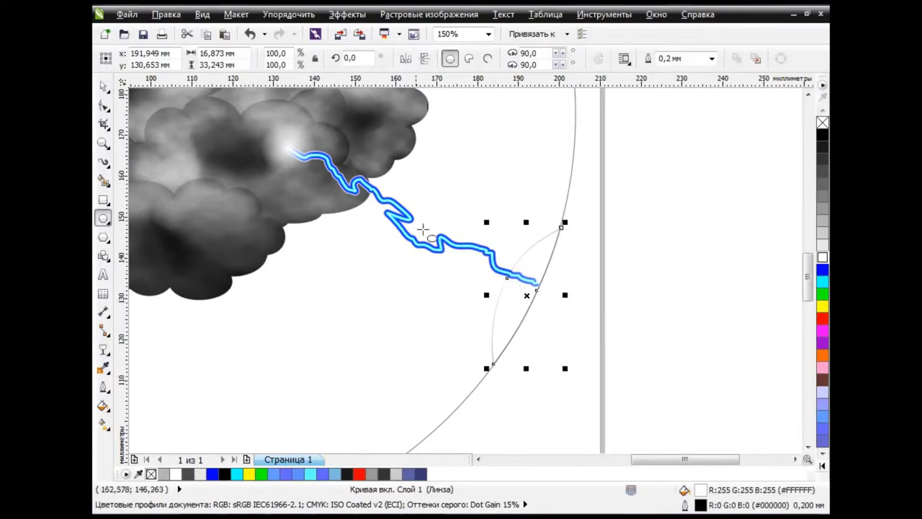
pyautogui.moveTo(345, 279); pyautogui.dragTo(738, 279)
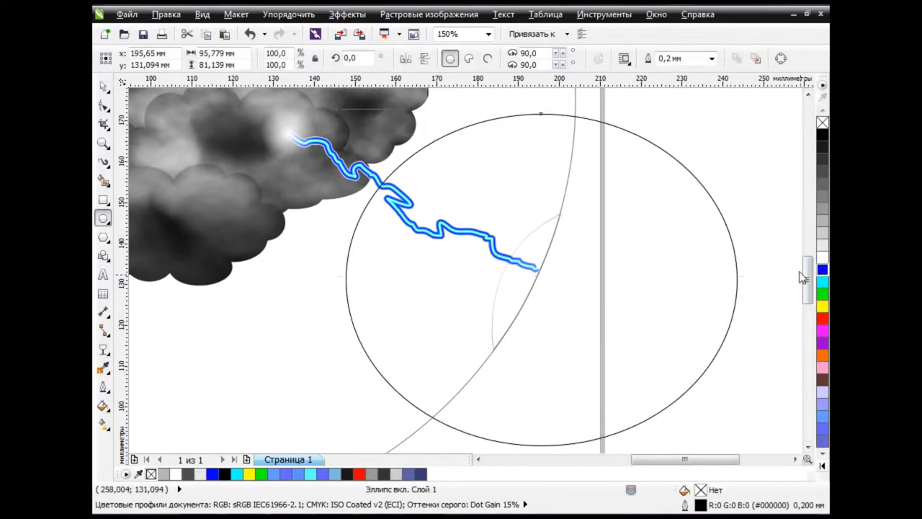
# Fill the large circle blue and switch the lens to Radial transparency with a transparent centre.
pyautogui.click(821, 271)
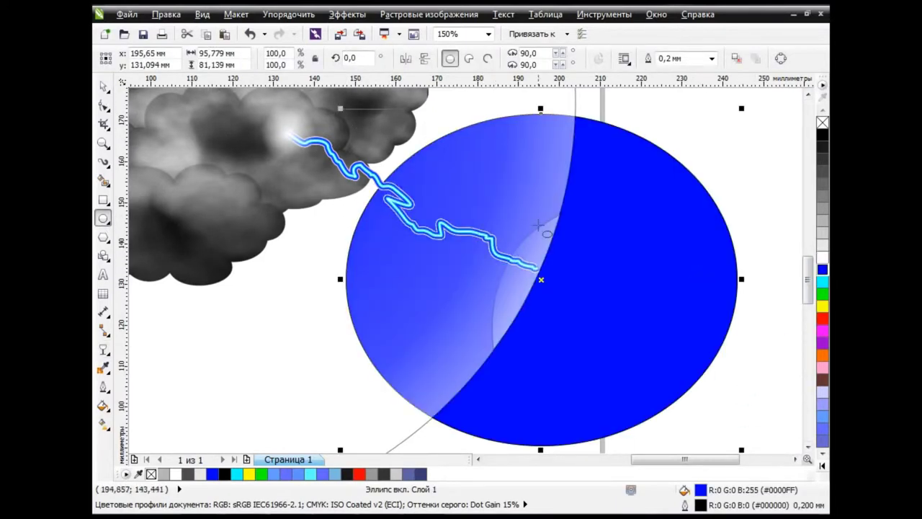
pyautogui.click(103, 348)
pyautogui.click(162, 443)
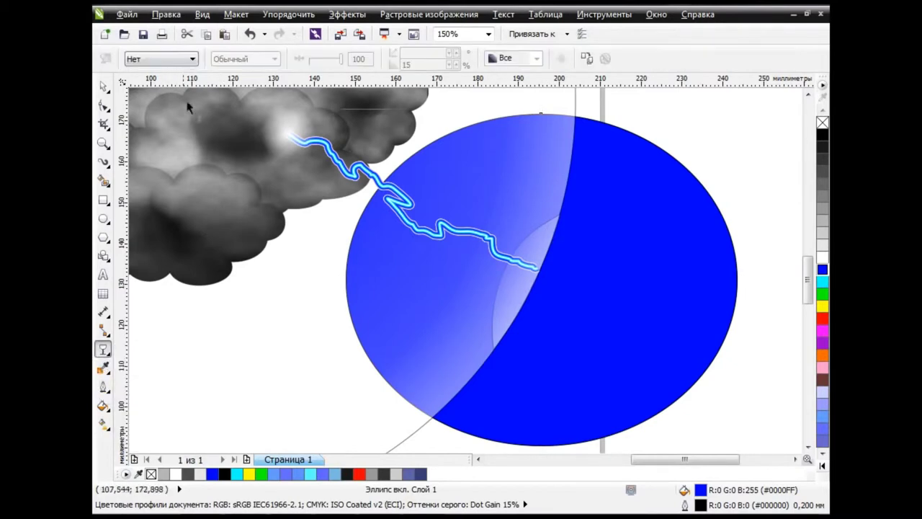
pyautogui.click(192, 59)
pyautogui.moveTo(494, 257); pyautogui.dragTo(616, 321)
pyautogui.click(192, 59)
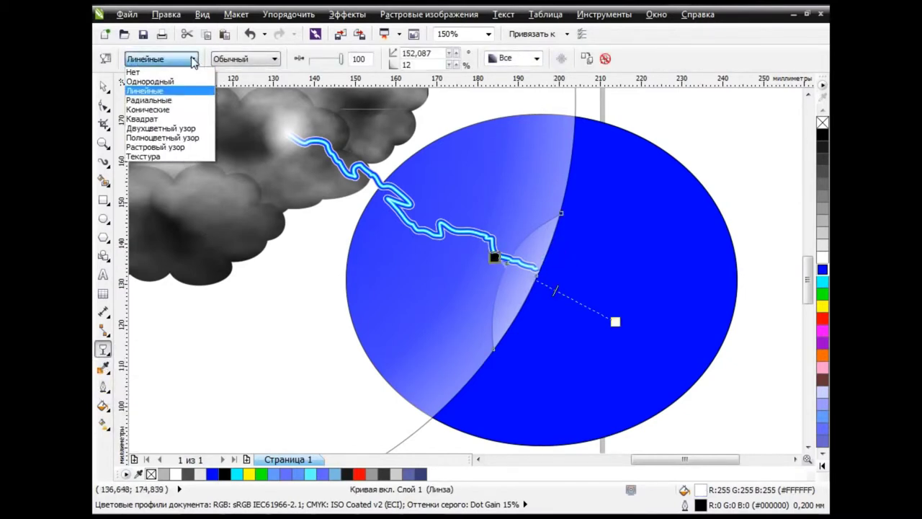
pyautogui.click(147, 100)
pyautogui.click(526, 280)
pyautogui.moveTo(312, 62)
pyautogui.mouseDown()
pyautogui.moveTo(341, 62)
pyautogui.moveTo(310, 62)
pyautogui.mouseUp()
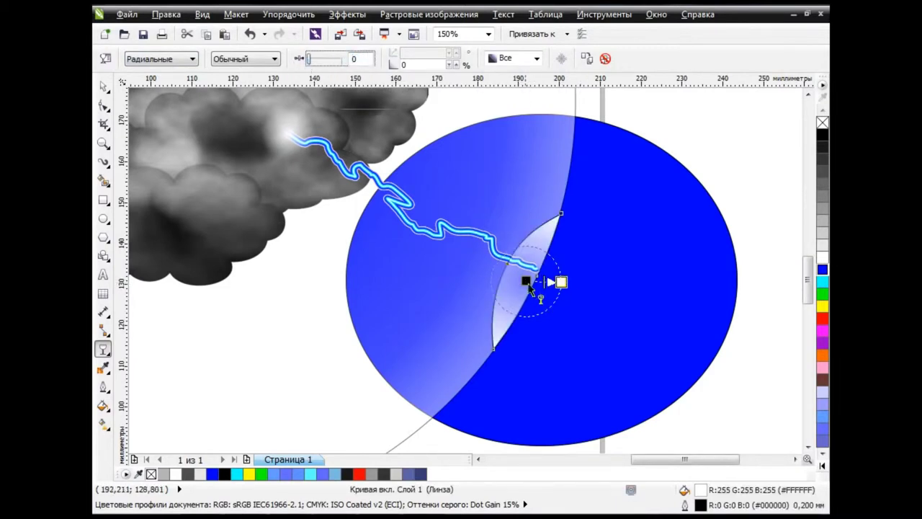
# Reposition and shrink the radial fade around the lightning tip.
pyautogui.moveTo(526, 280); pyautogui.dragTo(592, 311)
pyautogui.moveTo(561, 281); pyautogui.dragTo(489, 255)
pyautogui.moveTo(591, 311); pyautogui.dragTo(563, 294)
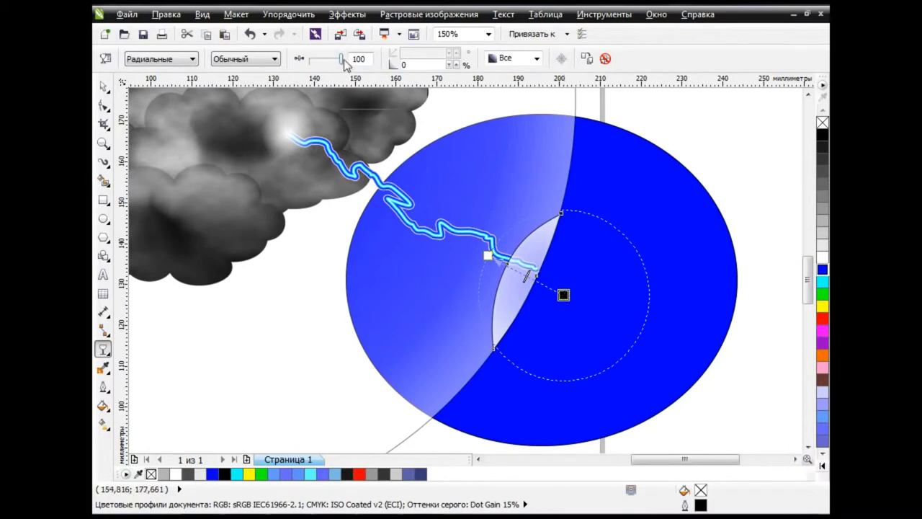
pyautogui.click(487, 257)
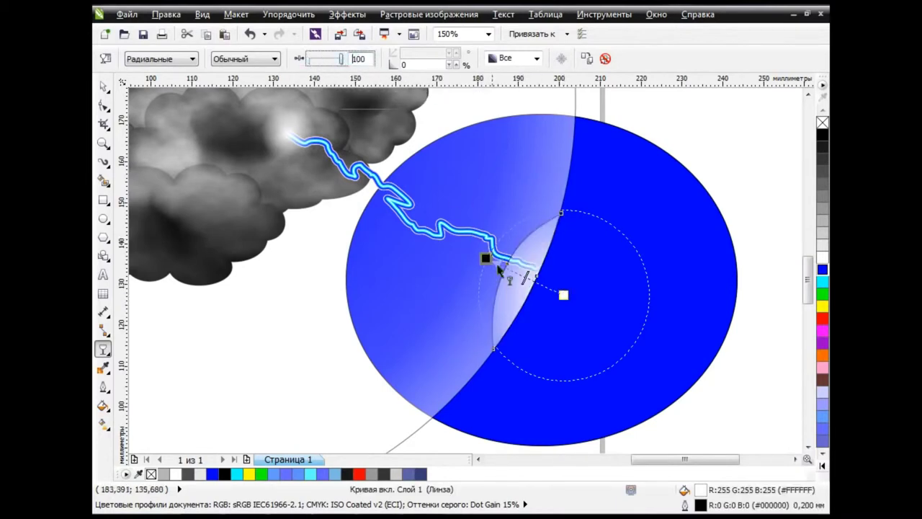
pyautogui.moveTo(487, 258); pyautogui.dragTo(497, 263)
pyautogui.moveTo(564, 294)
pyautogui.mouseDown()
pyautogui.moveTo(503, 267)
pyautogui.moveTo(580, 311)
pyautogui.mouseUp()
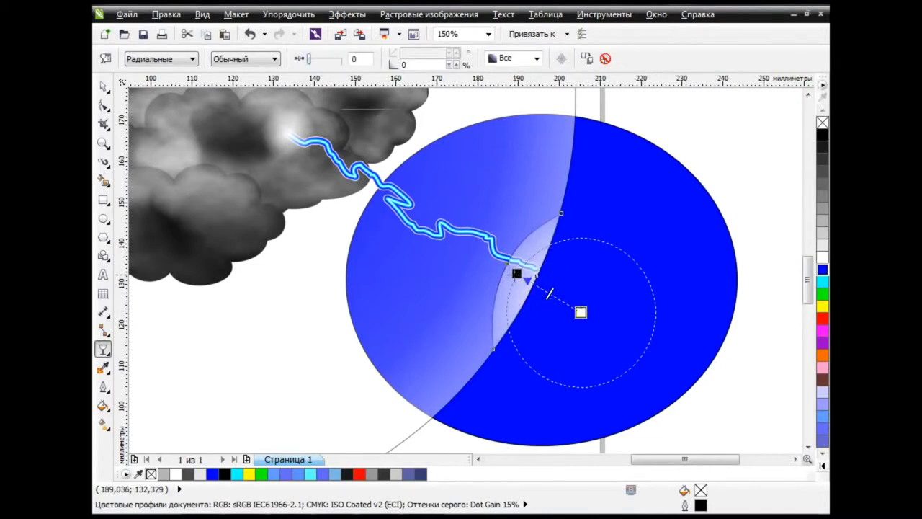
pyautogui.moveTo(516, 273); pyautogui.dragTo(525, 279)
# Remove the lens shape's outline.
pyautogui.press('space')
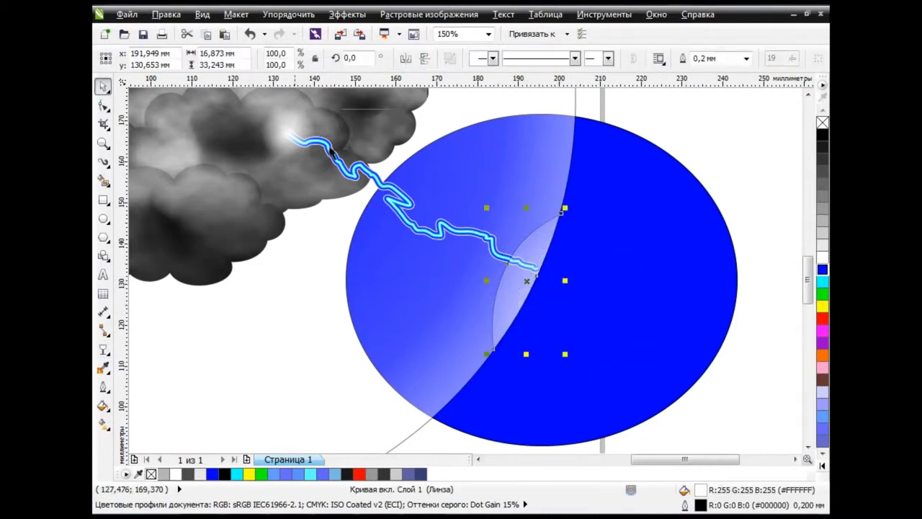
pyautogui.press('Escape')
pyautogui.click(545, 253)
pyautogui.rightClick(822, 124)
pyautogui.press('Escape')
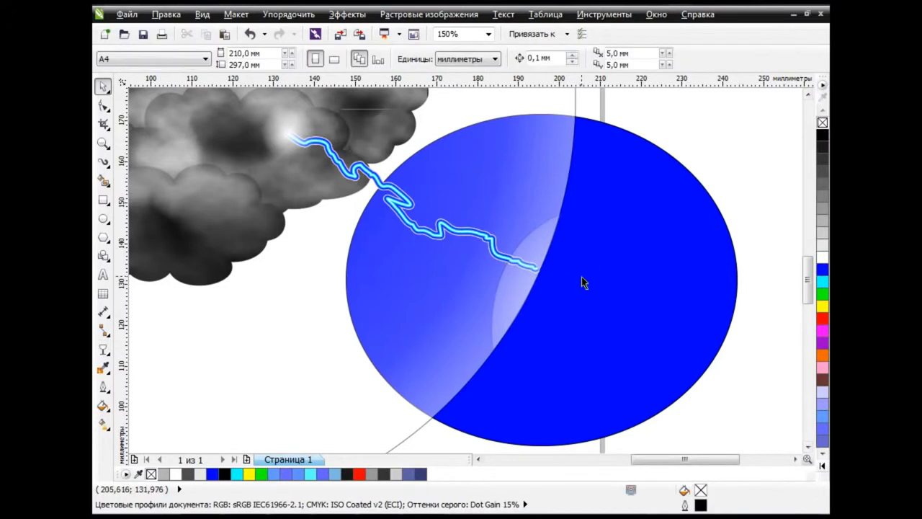
pyautogui.click(537, 249)
# Enlarge and reposition the radial fade, lower its transparency to 27, and select the blue circle.
pyautogui.click(104, 349)
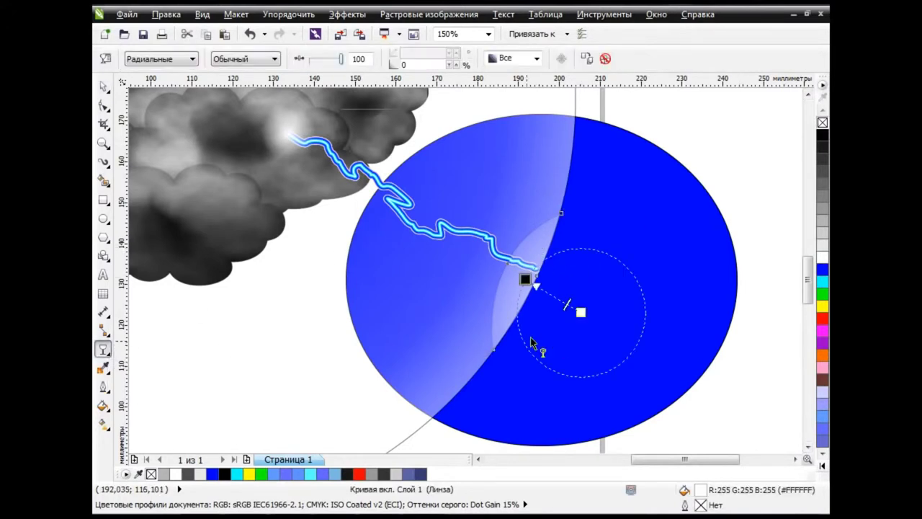
pyautogui.moveTo(340, 58)
pyautogui.mouseDown()
pyautogui.moveTo(333, 58)
pyautogui.moveTo(341, 59)
pyautogui.mouseUp()
pyautogui.moveTo(580, 311); pyautogui.dragTo(632, 342)
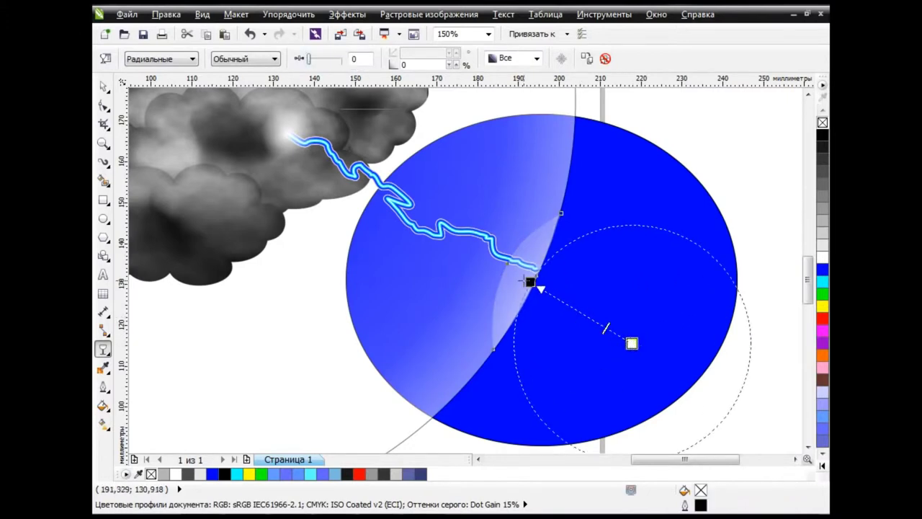
pyautogui.moveTo(530, 281)
pyautogui.mouseDown()
pyautogui.moveTo(594, 320)
pyautogui.moveTo(546, 285)
pyautogui.mouseUp()
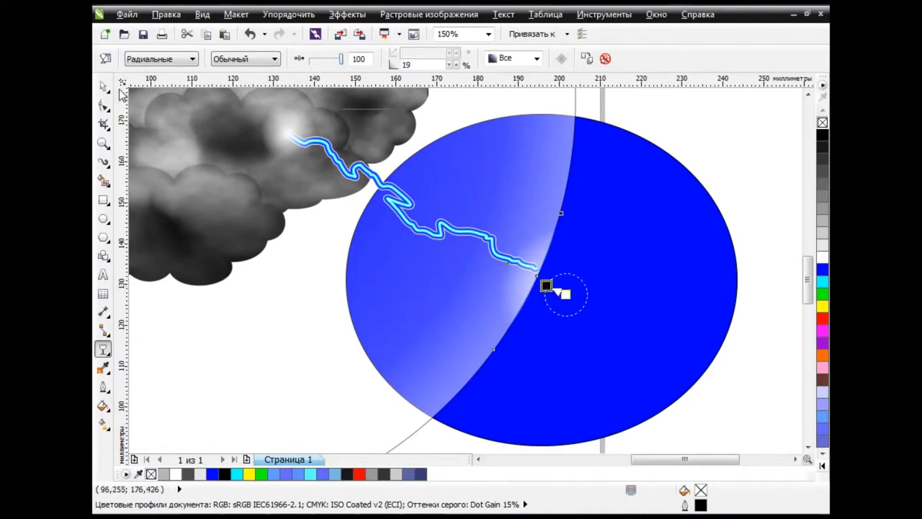
pyautogui.press('space')
pyautogui.press('space')
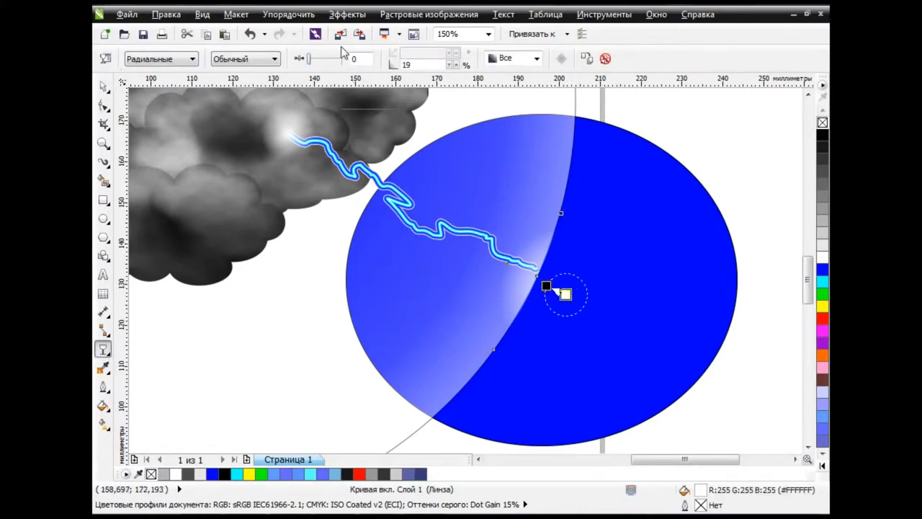
pyautogui.moveTo(321, 63); pyautogui.dragTo(318, 63)
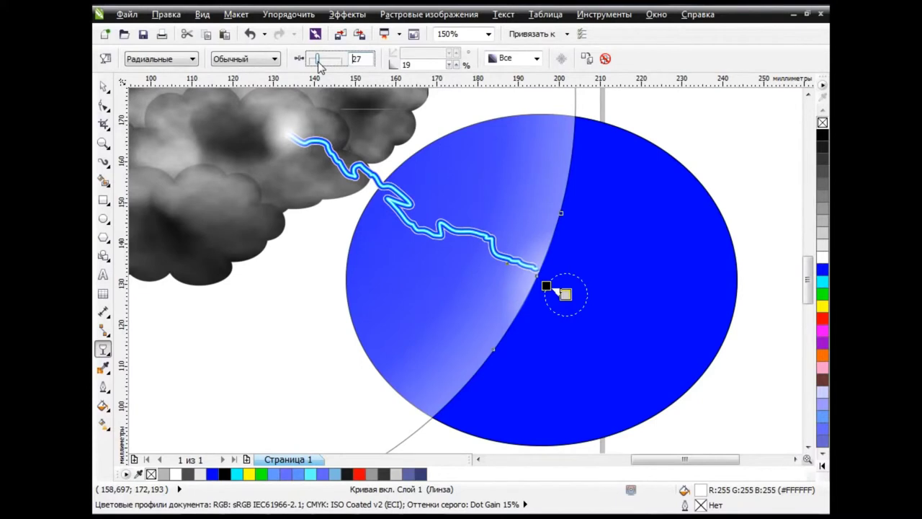
pyautogui.press('space')
pyautogui.click(680, 271)
# Delete the blue backdrop circle and zoom to 75% on the storm cloud and its bolts.
pyautogui.press('Delete')
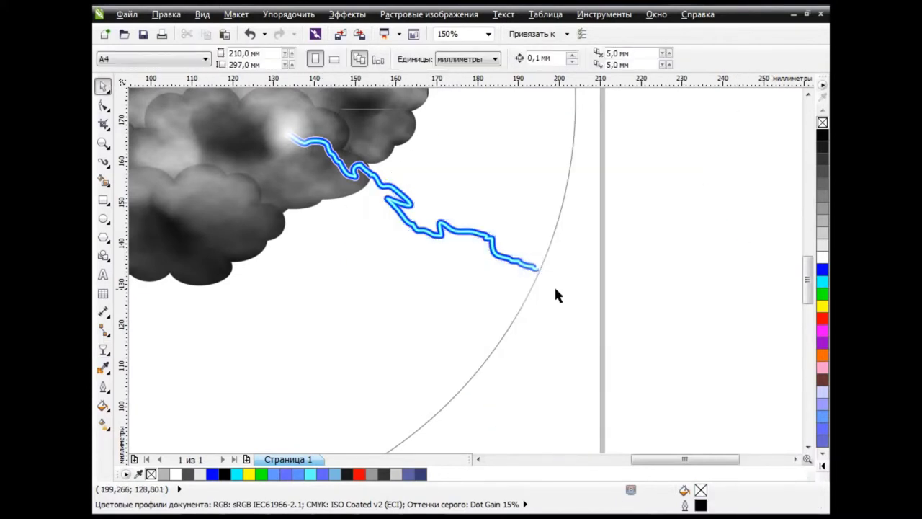
pyautogui.scroll(-1, 556, 286)
pyautogui.click(547, 271)
pyautogui.click(581, 326)
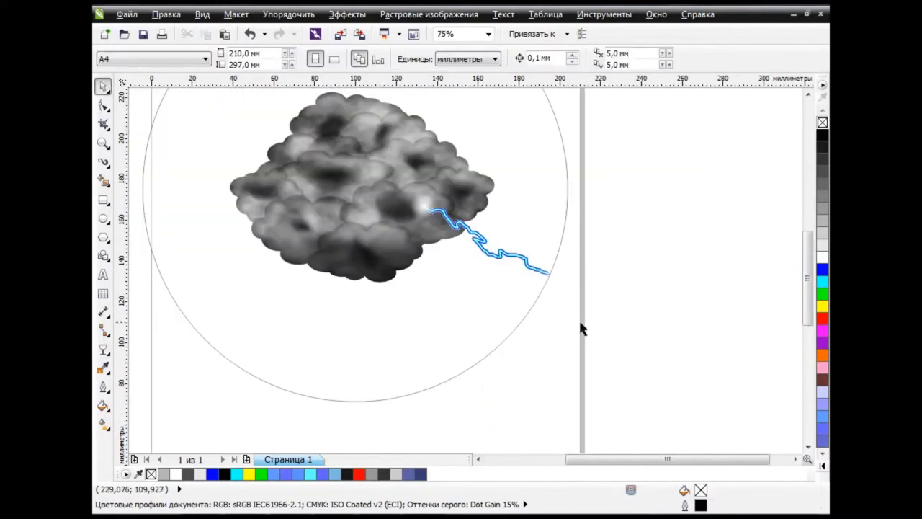
pyautogui.moveTo(807, 277); pyautogui.dragTo(808, 271)
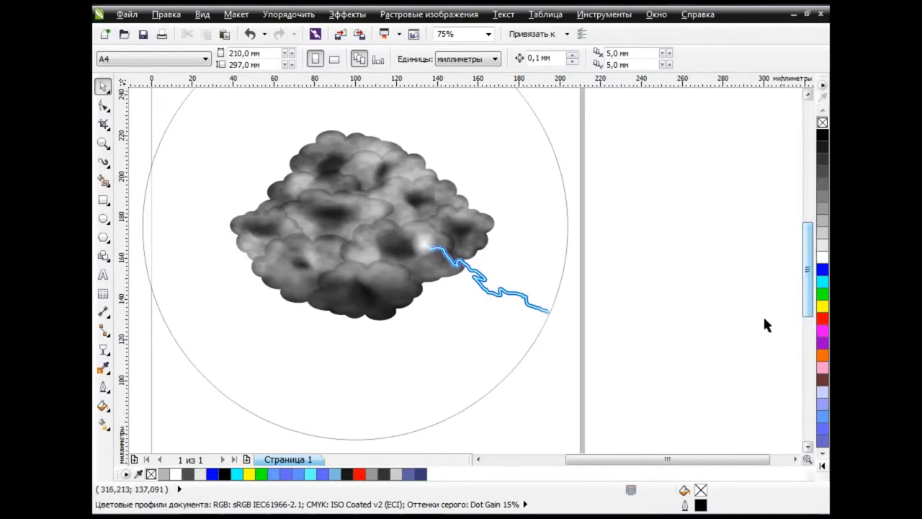
pyautogui.moveTo(637, 459); pyautogui.dragTo(601, 459)
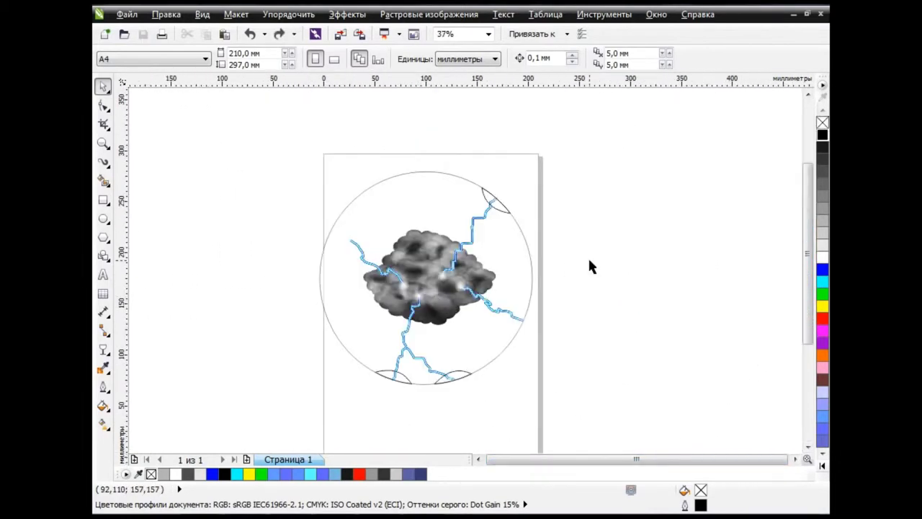
pyautogui.scroll(2, 337, 242)
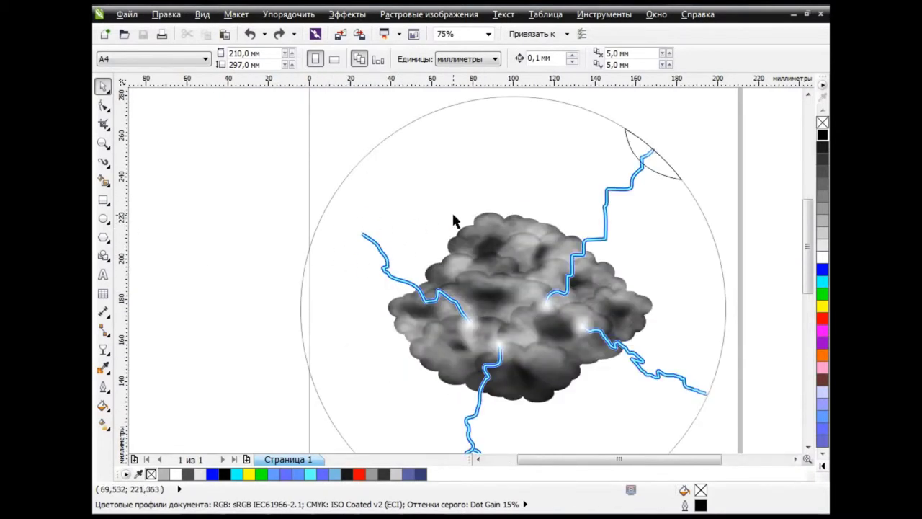
pyautogui.scroll(-3, 671, 168)
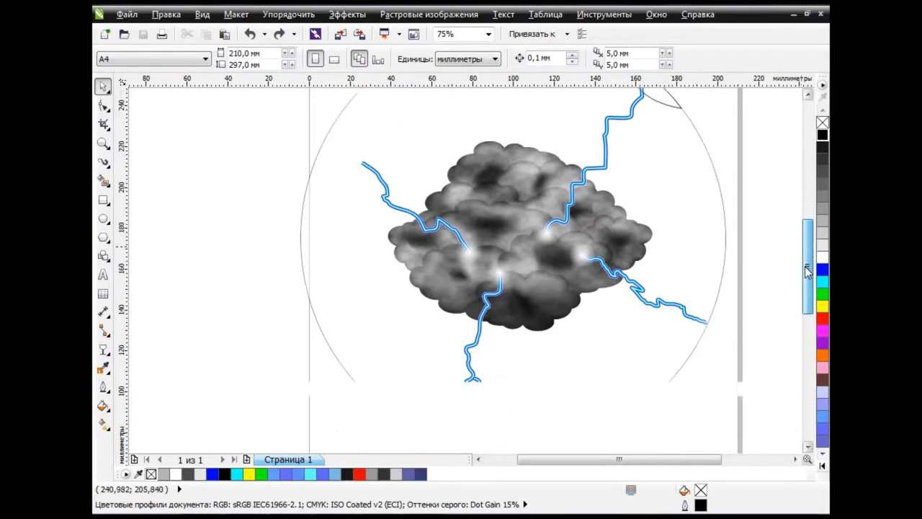
pyautogui.scroll(3, 669, 224)
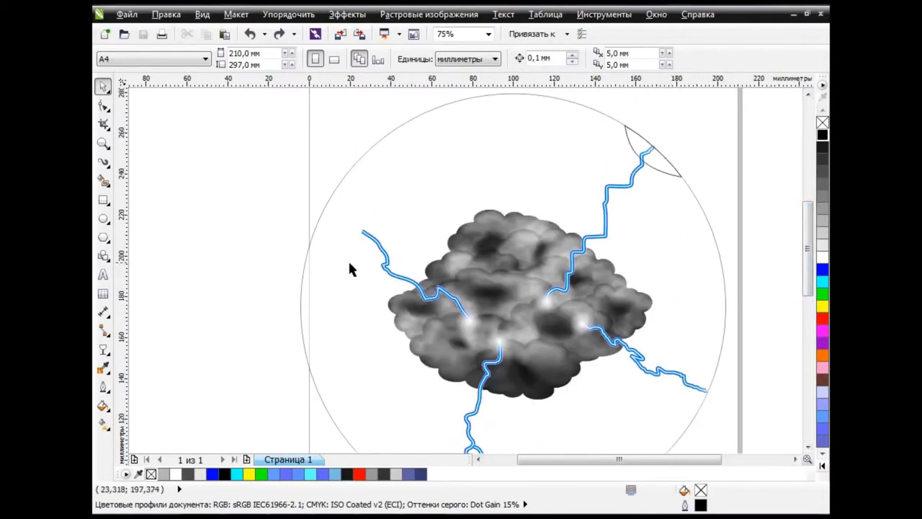
# Draw a rotated ellipse centred on the upper-left lightning tip and fill it white.
pyautogui.click(103, 219)
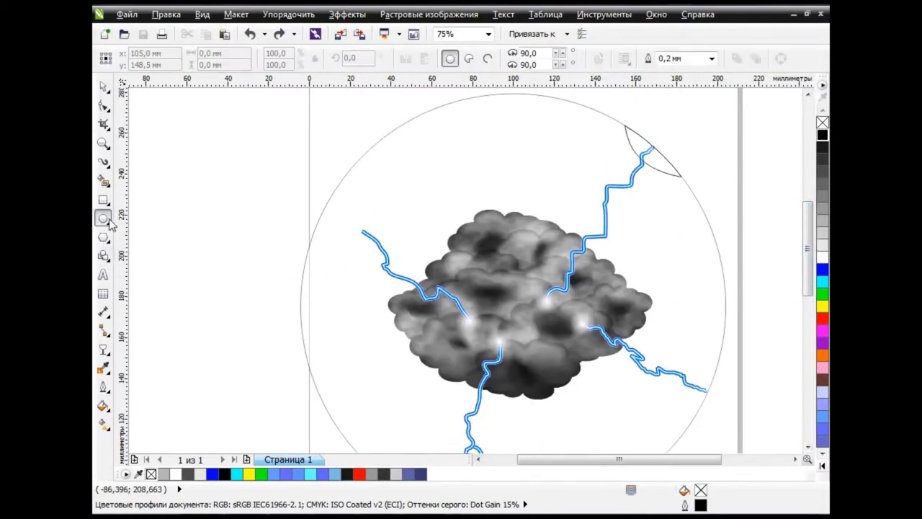
pyautogui.moveTo(343, 193); pyautogui.dragTo(401, 298)
pyautogui.moveTo(360, 242); pyautogui.dragTo(364, 231)
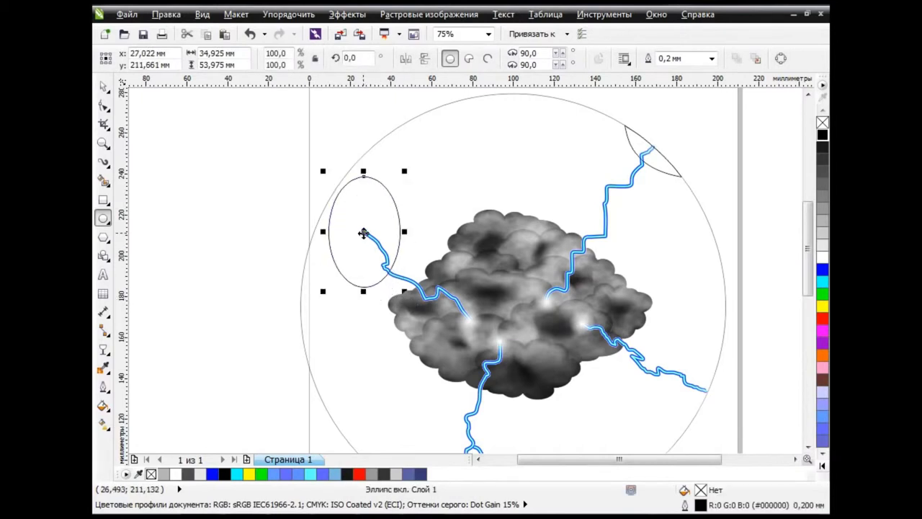
pyautogui.moveTo(408, 172); pyautogui.dragTo(422, 201)
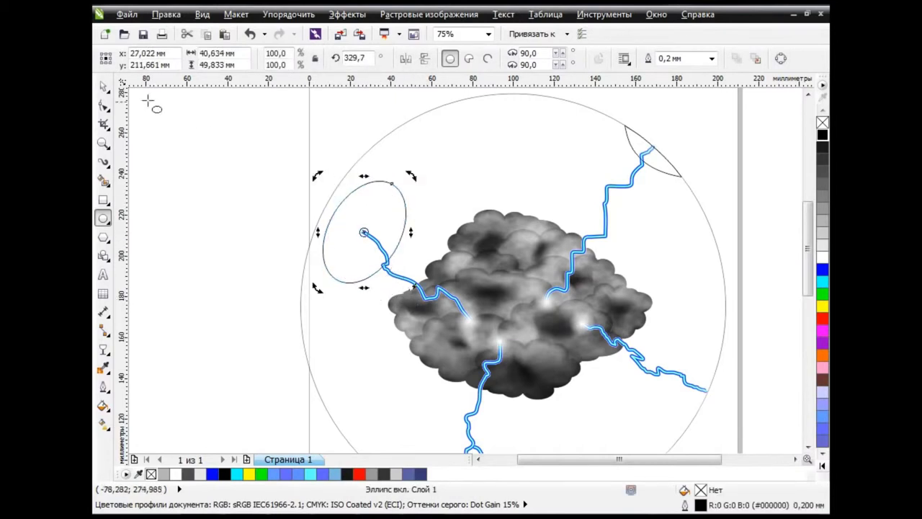
pyautogui.press('space')
pyautogui.click(190, 202)
pyautogui.click(374, 212)
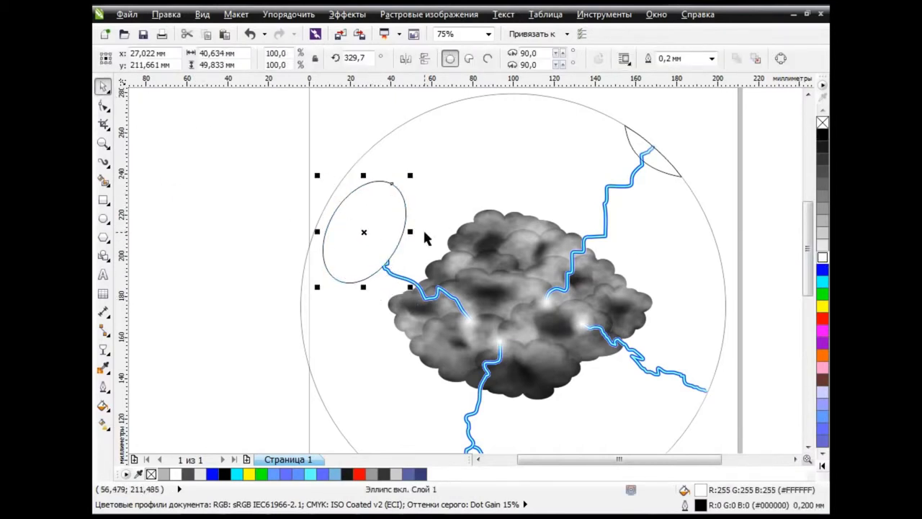
# Convert the white ellipse into an editable curve.
pyautogui.click(106, 334)
pyautogui.click(148, 442)
pyautogui.click(180, 59)
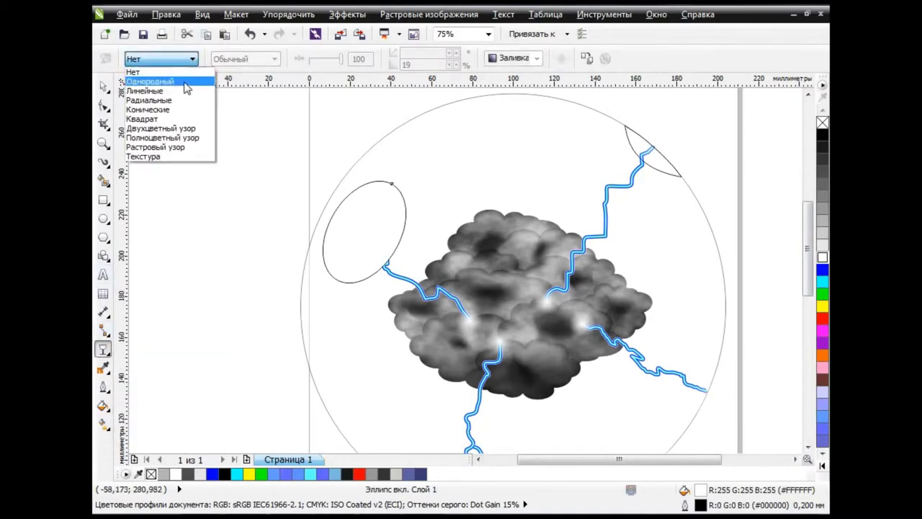
pyautogui.click(133, 72)
pyautogui.press('space')
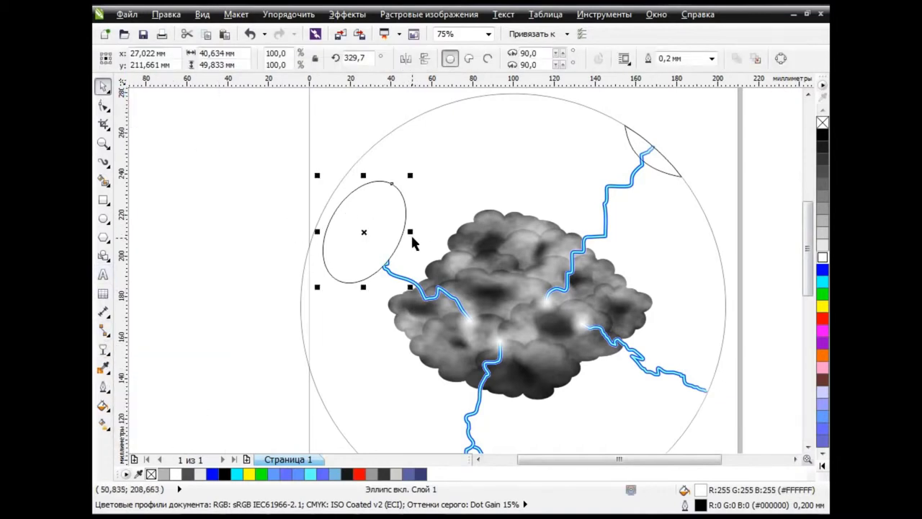
pyautogui.hotkey('ctrl', 'q')
# Reshape the curve's nodes into a rounder circle around the tip.
pyautogui.click(103, 105)
pyautogui.moveTo(394, 263); pyautogui.dragTo(402, 258)
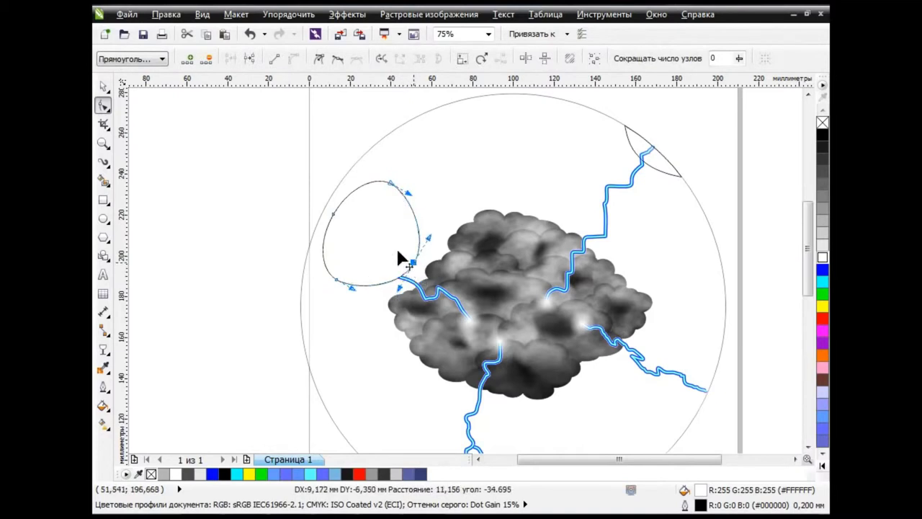
pyautogui.moveTo(325, 238); pyautogui.dragTo(329, 206)
pyautogui.moveTo(391, 185); pyautogui.dragTo(381, 206)
pyautogui.moveTo(336, 279); pyautogui.dragTo(342, 286)
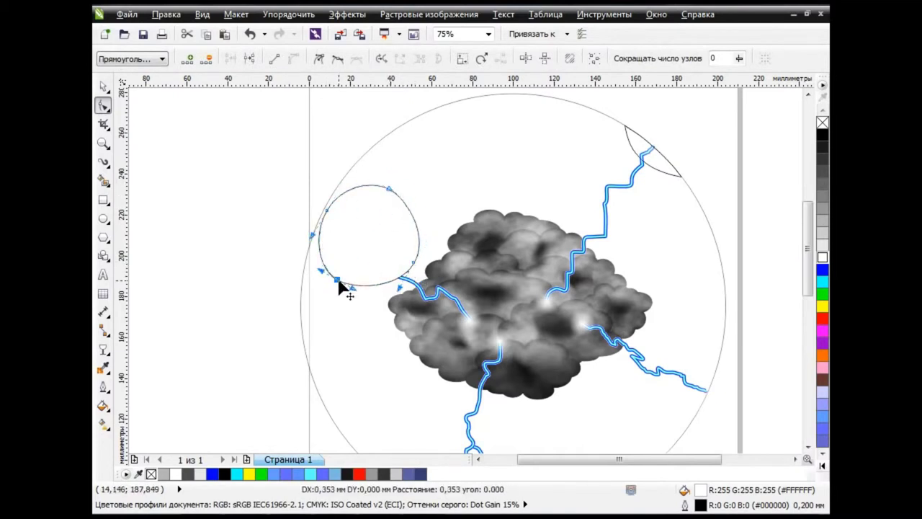
pyautogui.press('space')
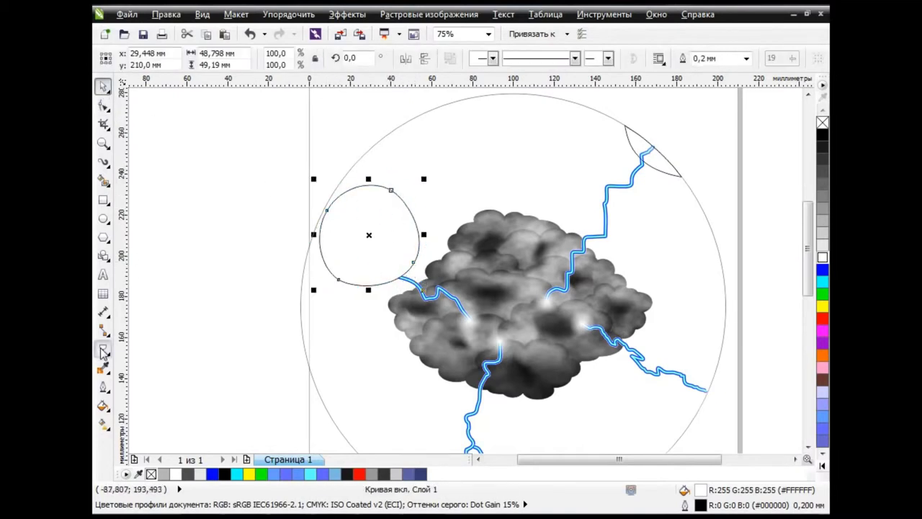
# Give the white circle a Radial transparency and shrink the glow.
pyautogui.click(103, 348)
pyautogui.click(173, 442)
pyautogui.click(161, 59)
pyautogui.click(151, 99)
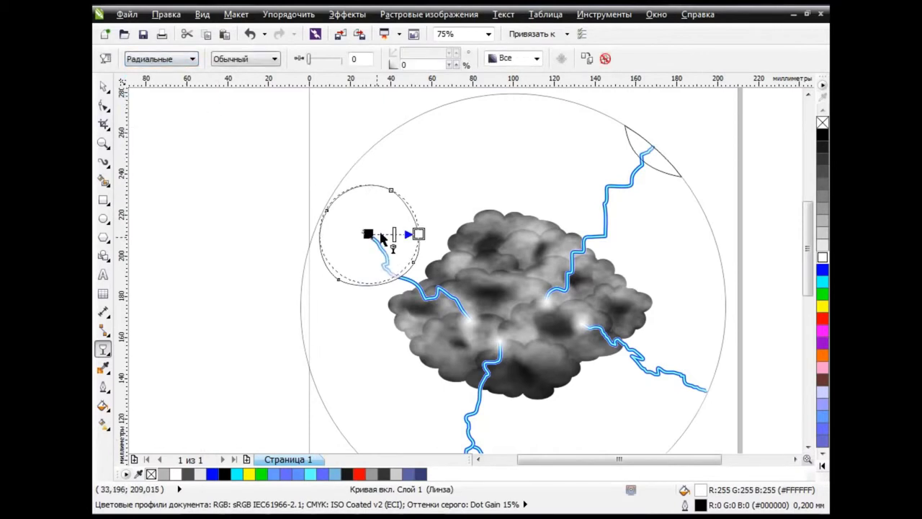
pyautogui.moveTo(308, 59); pyautogui.dragTo(340, 58)
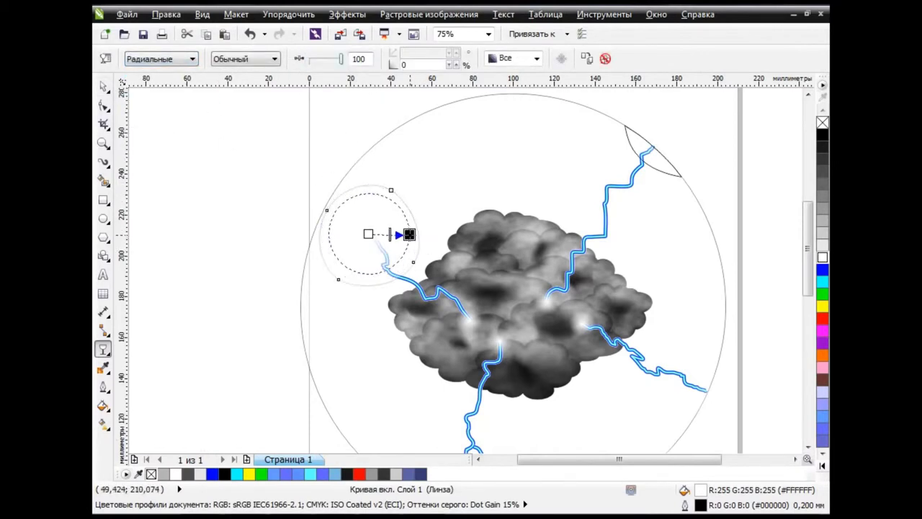
pyautogui.moveTo(418, 234); pyautogui.dragTo(389, 234)
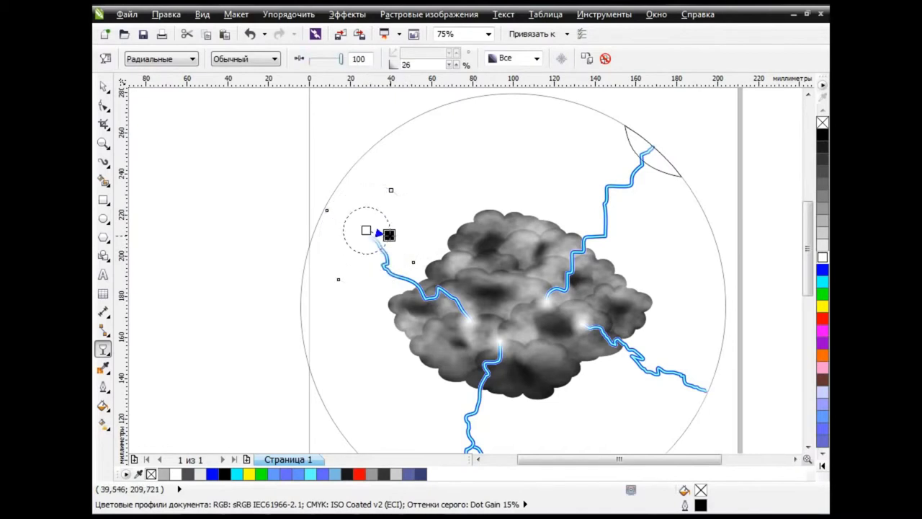
pyautogui.click(105, 88)
# Zoom to the full page and draw a rectangle enclosing the whole globe.
pyautogui.hotkey('shift', 'F4')
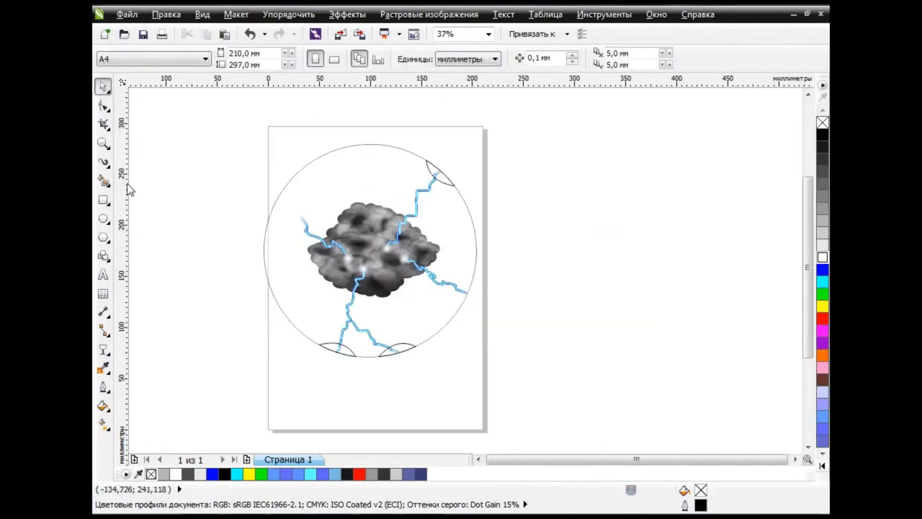
pyautogui.click(103, 200)
pyautogui.moveTo(218, 123); pyautogui.dragTo(411, 252)
pyautogui.moveTo(448, 294); pyautogui.dragTo(558, 398)
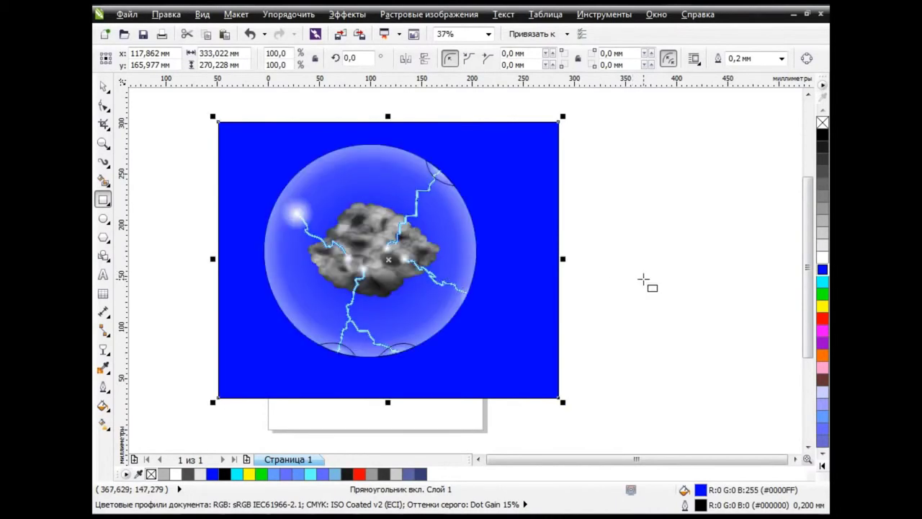
# Soften the left-tip glow by moving its transparency midpoint to 20.
pyautogui.click(103, 86)
pyautogui.press('Escape')
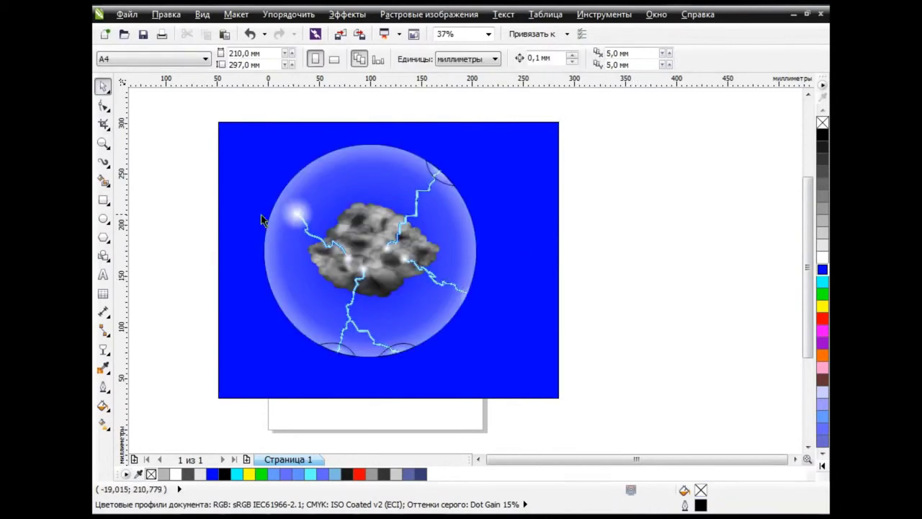
pyautogui.scroll(2, 263, 219)
pyautogui.click(329, 212)
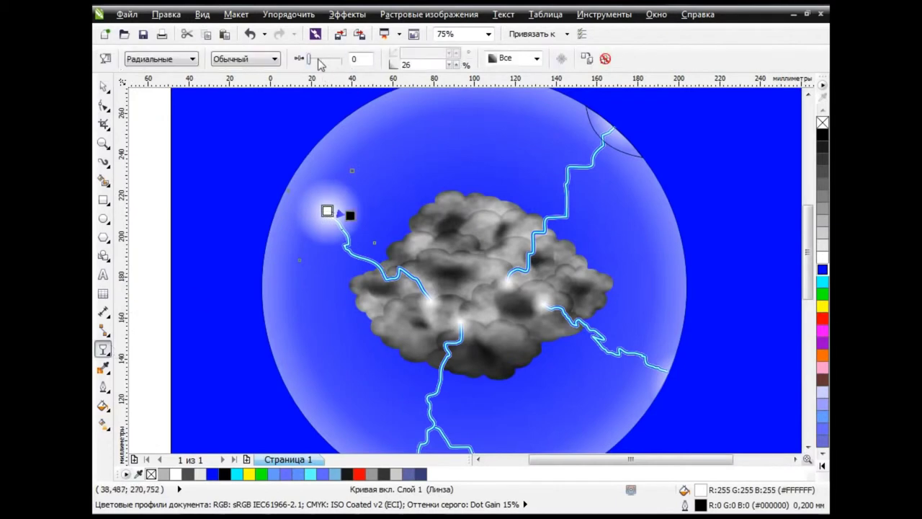
pyautogui.moveTo(318, 60)
pyautogui.mouseDown()
pyautogui.moveTo(341, 59)
pyautogui.moveTo(317, 62)
pyautogui.mouseUp()
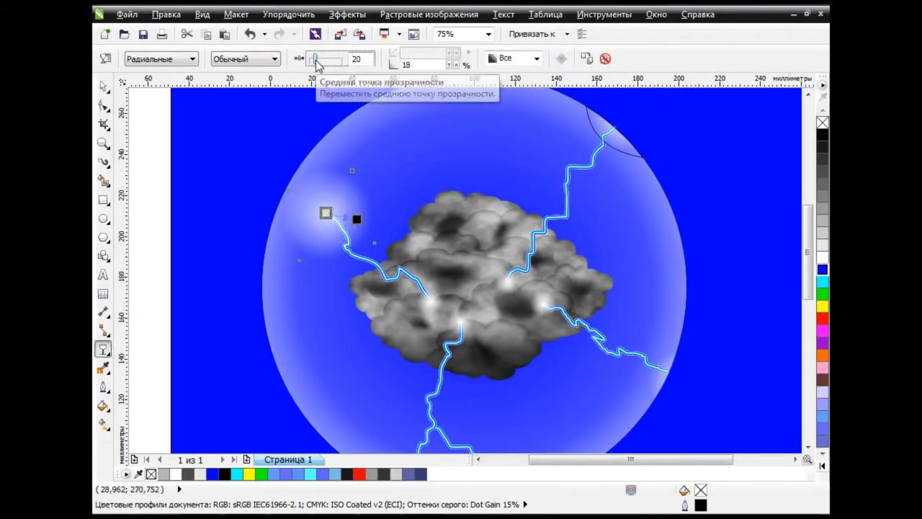
pyautogui.press('space')
pyautogui.click(155, 183)
pyautogui.scroll(-1, 808, 297)
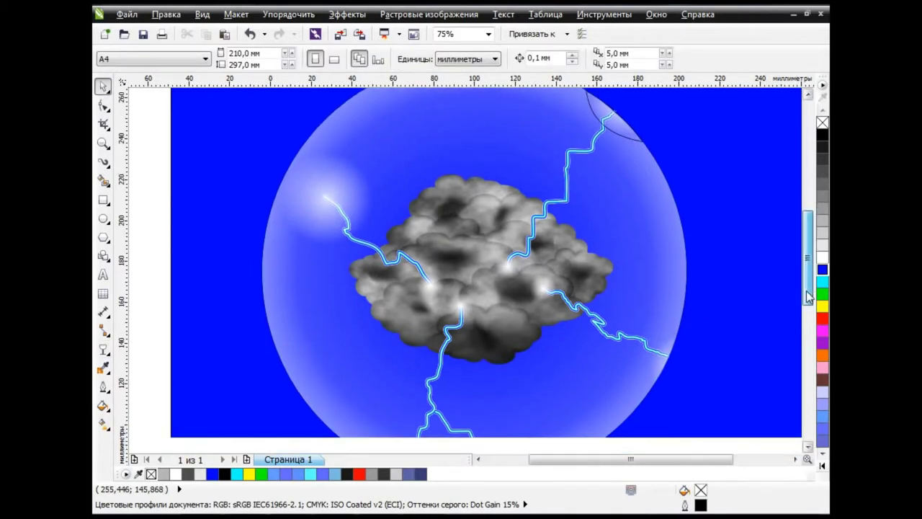
pyautogui.scroll(-2, 808, 297)
pyautogui.scroll(-2, 808, 296)
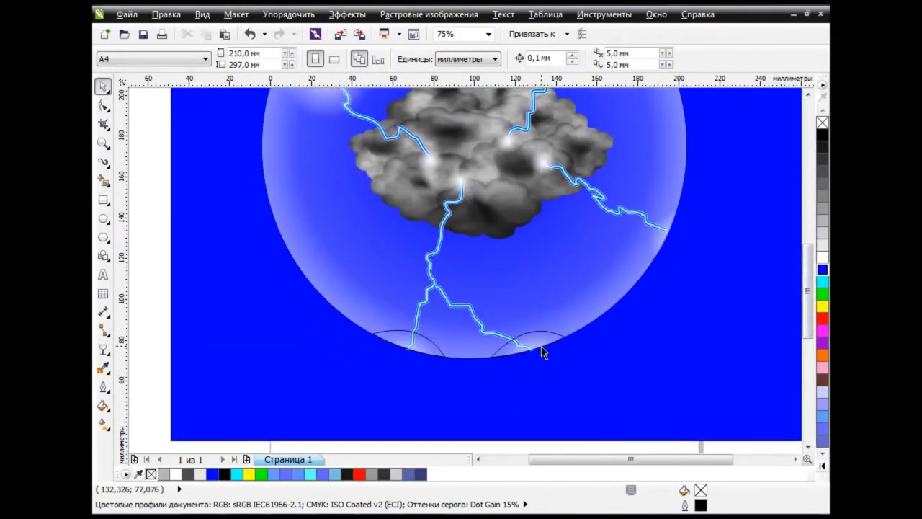
# Select the bottom-right rim arc's nodes with the Shape tool, then the whole arc.
pyautogui.click(104, 105)
pyautogui.click(538, 336)
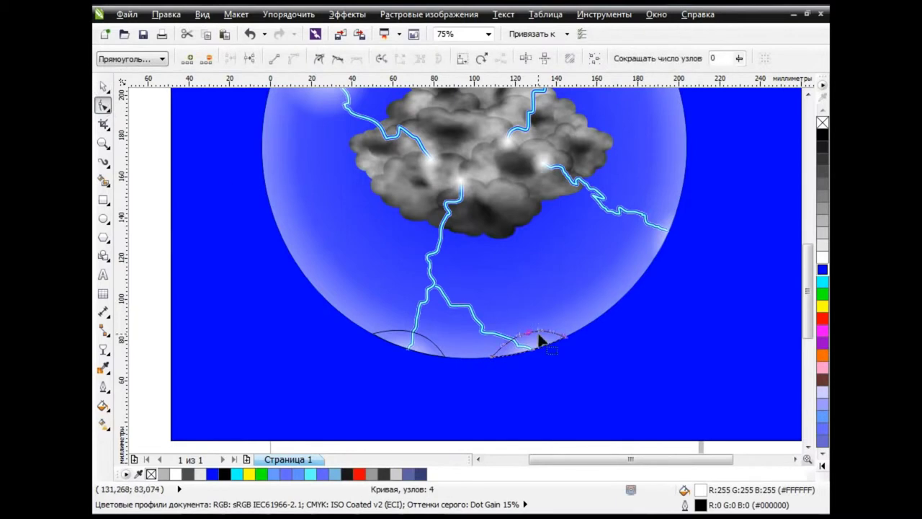
pyautogui.moveTo(570, 360); pyautogui.dragTo(490, 329)
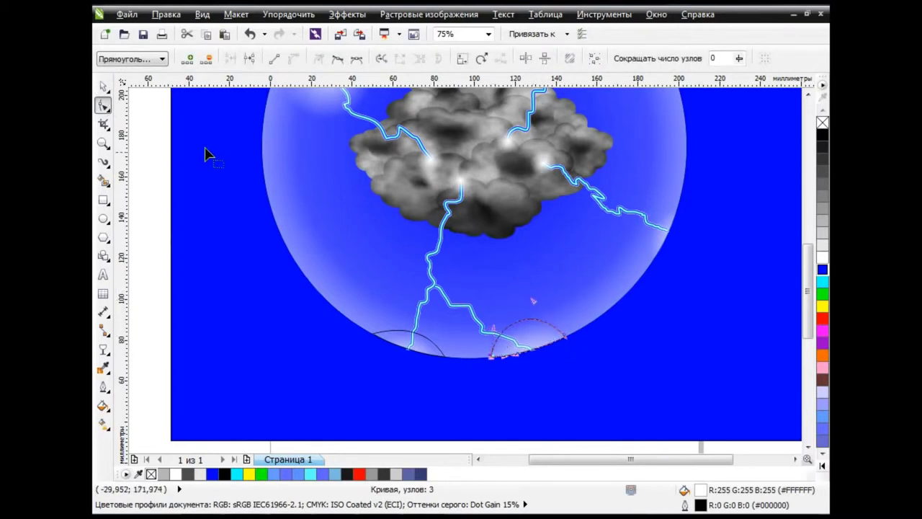
pyautogui.click(103, 85)
pyautogui.press('Escape')
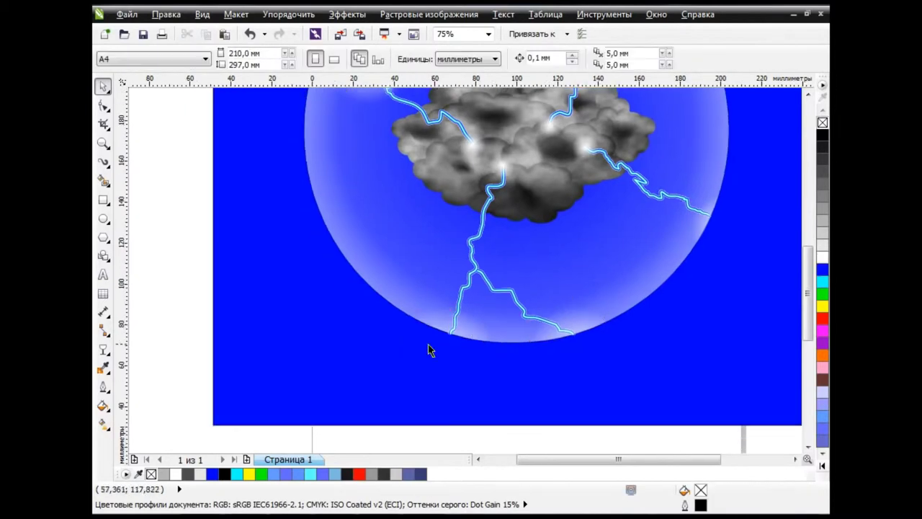
# Check the cloud group, zoom out, and select the glass globe sphere.
pyautogui.scroll(-2, 602, 319)
pyautogui.scroll(2, 682, 236)
pyautogui.scroll(-2, 513, 236)
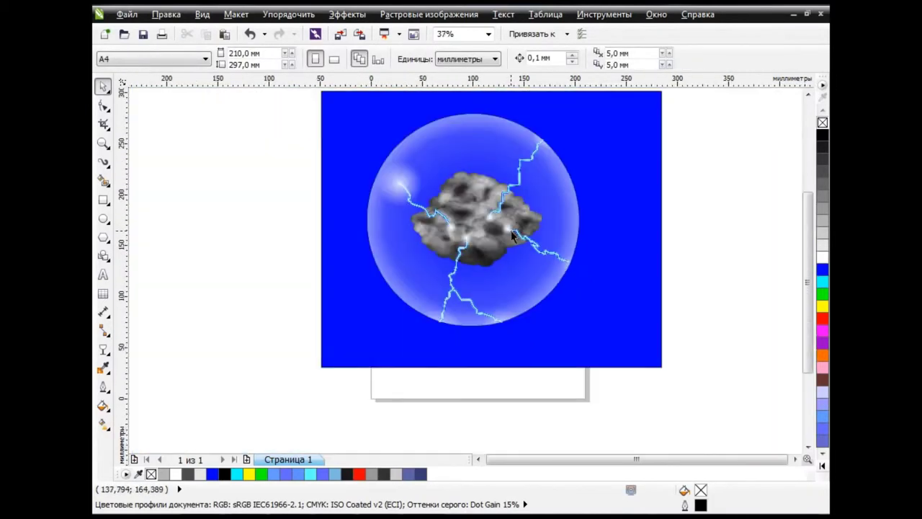
pyautogui.click(528, 229)
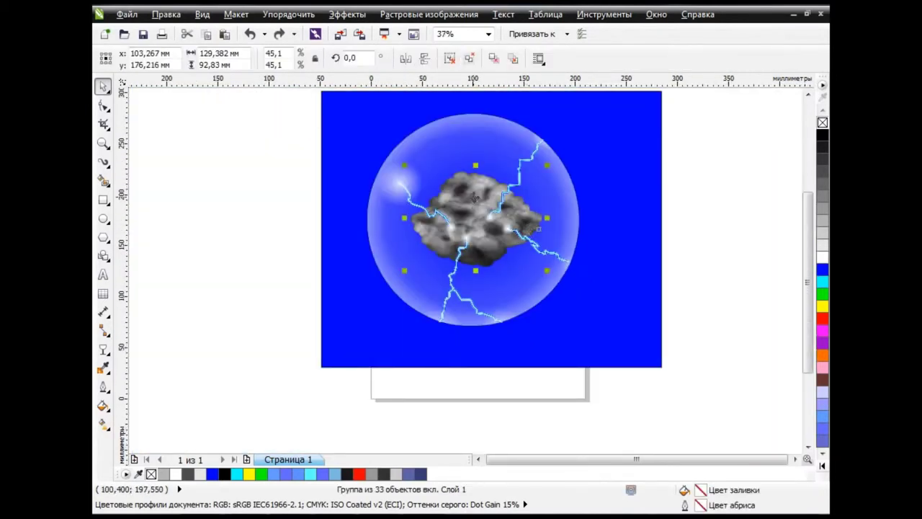
pyautogui.click(245, 185)
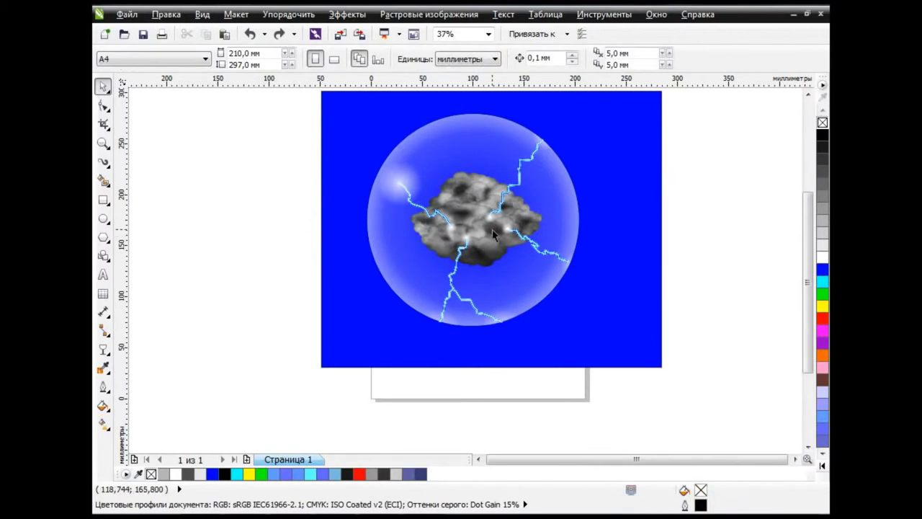
pyautogui.scroll(-1, 706, 231)
pyautogui.scroll(2, 530, 209)
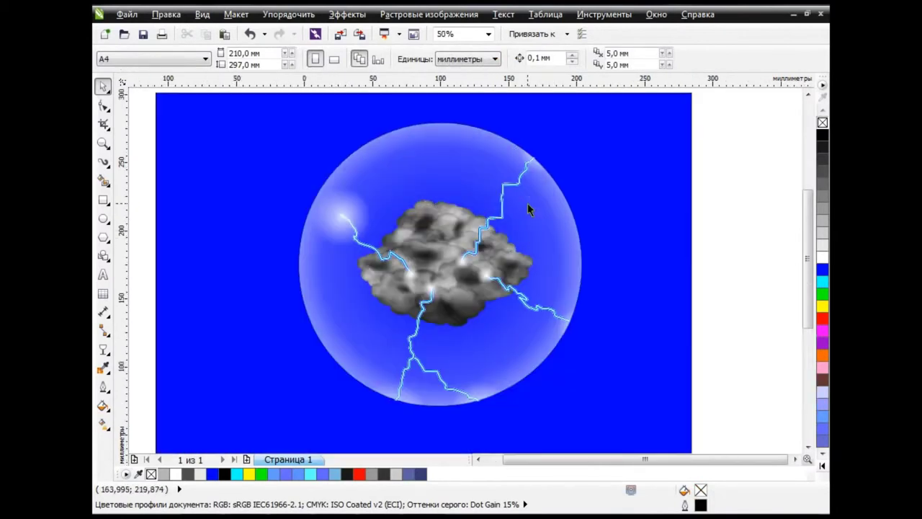
pyautogui.hscroll(-1, 696, 459)
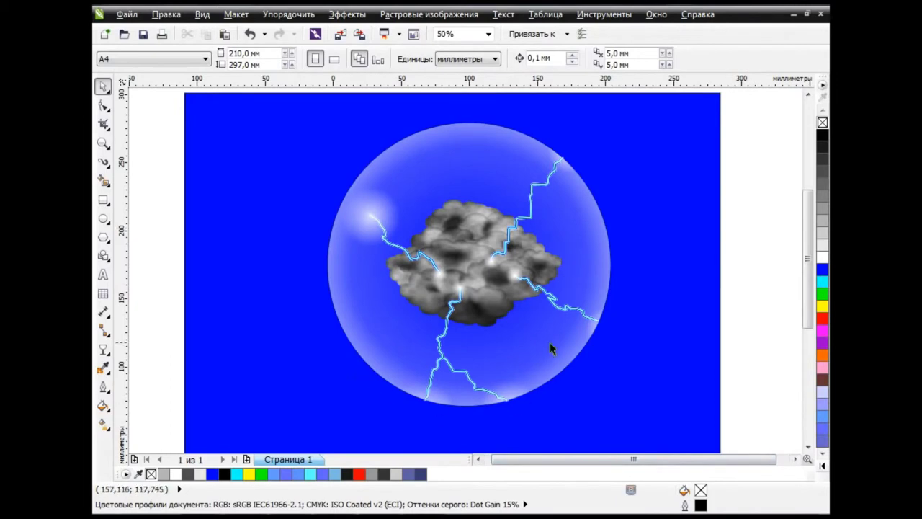
pyautogui.click(497, 134)
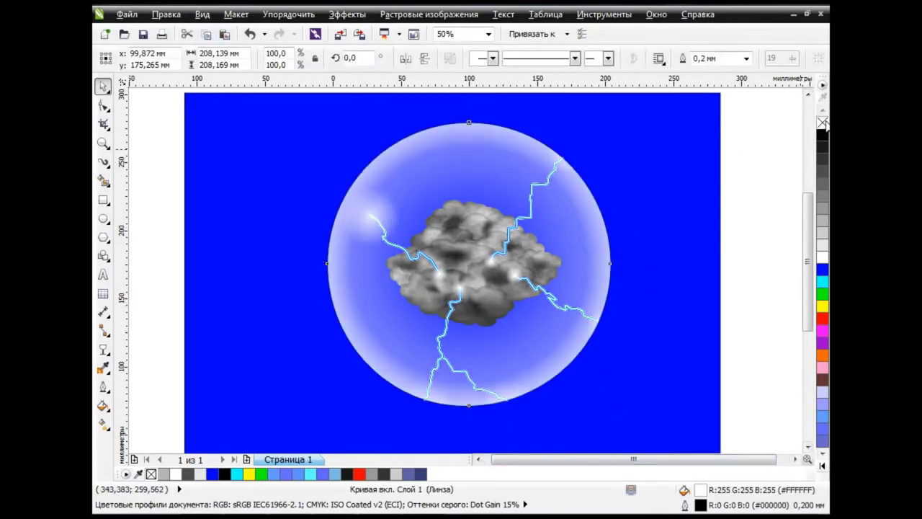
# Try a Magnify lens on the globe, then settle on Fish Eye at 75%.
pyautogui.click(347, 13)
pyautogui.click(391, 183)
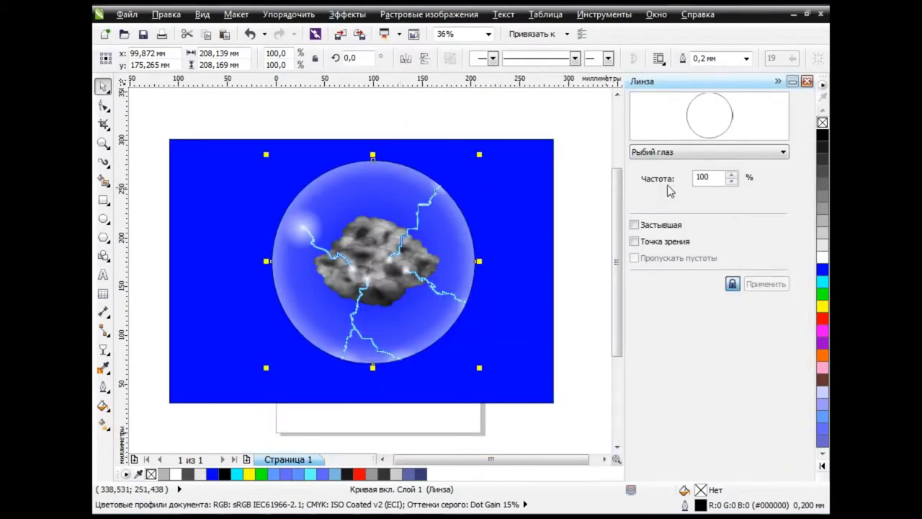
pyautogui.click(711, 152)
pyautogui.click(681, 229)
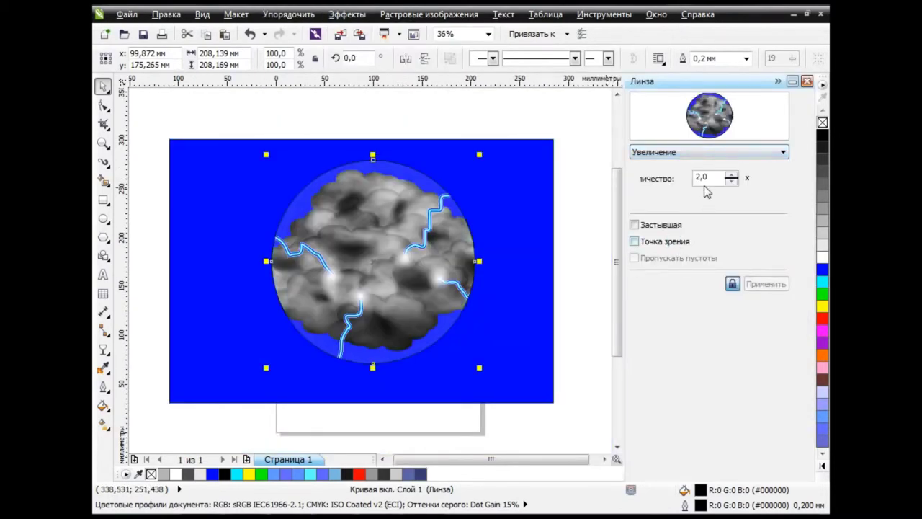
pyautogui.click(696, 154)
pyautogui.click(675, 214)
pyautogui.write('75')
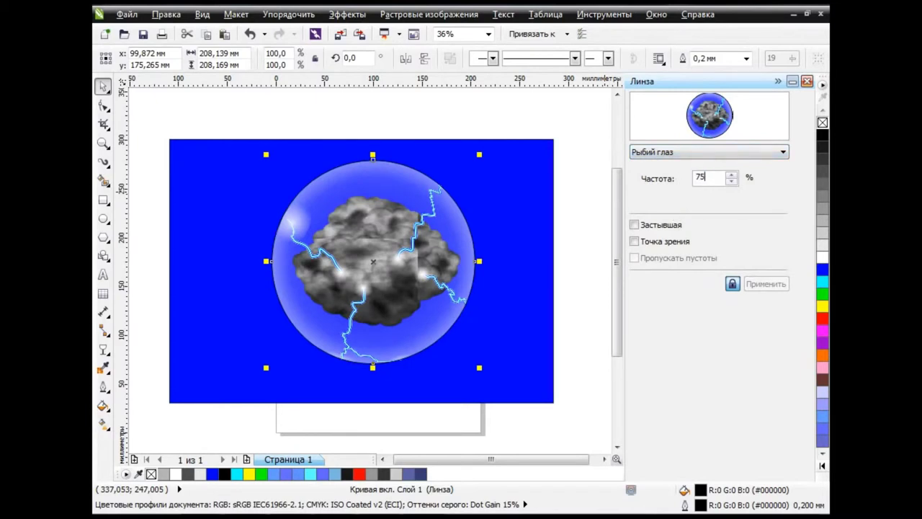
pyautogui.press('Return')
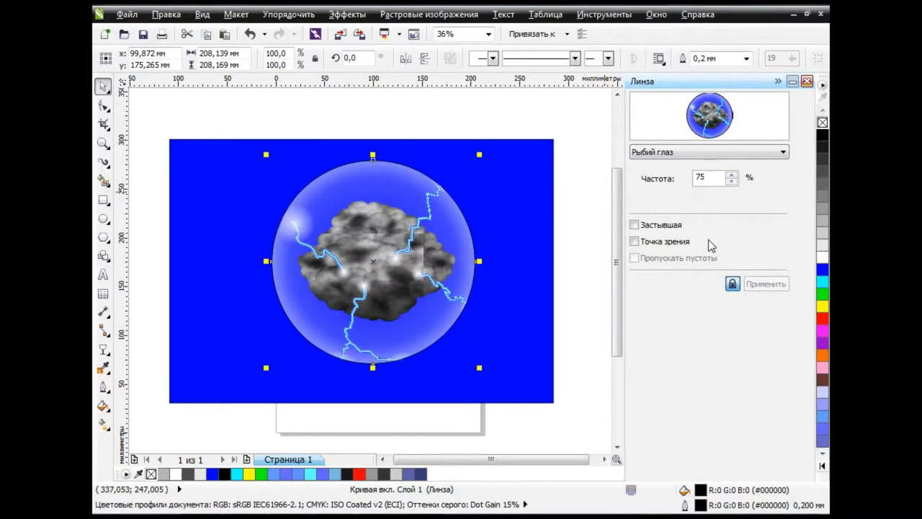
# Set the globe circle's fill to none.
pyautogui.click(580, 251)
pyautogui.moveTo(387, 182); pyautogui.dragTo(431, 122)
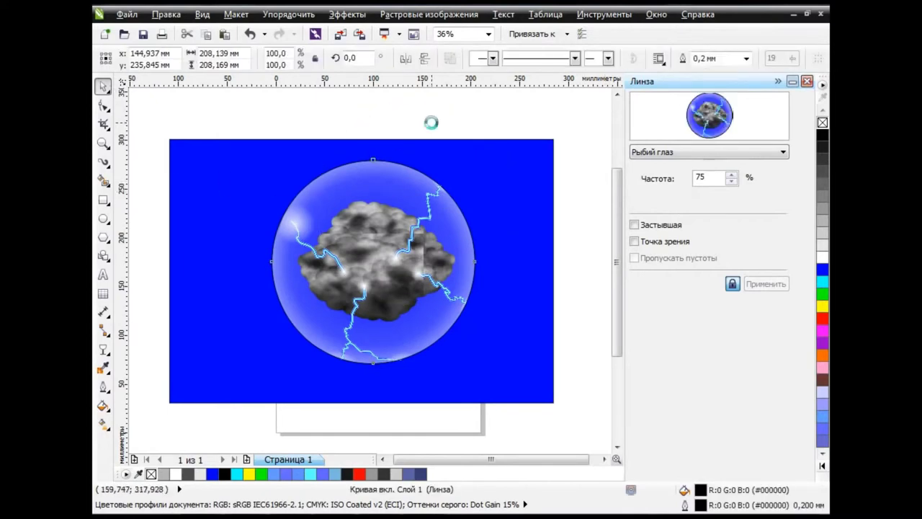
pyautogui.press('Escape')
pyautogui.click(806, 81)
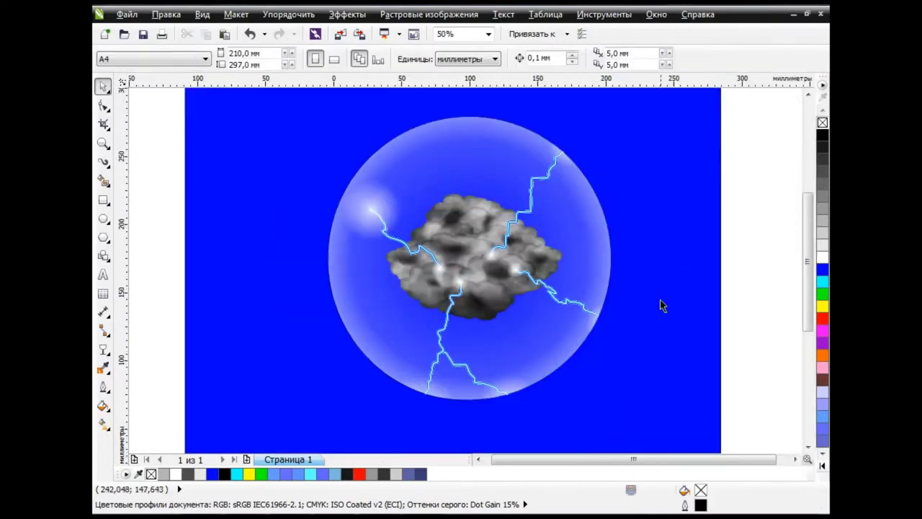
pyautogui.scroll(-2, 706, 295)
pyautogui.scroll(1, 773, 319)
pyautogui.moveTo(634, 459); pyautogui.dragTo(576, 458)
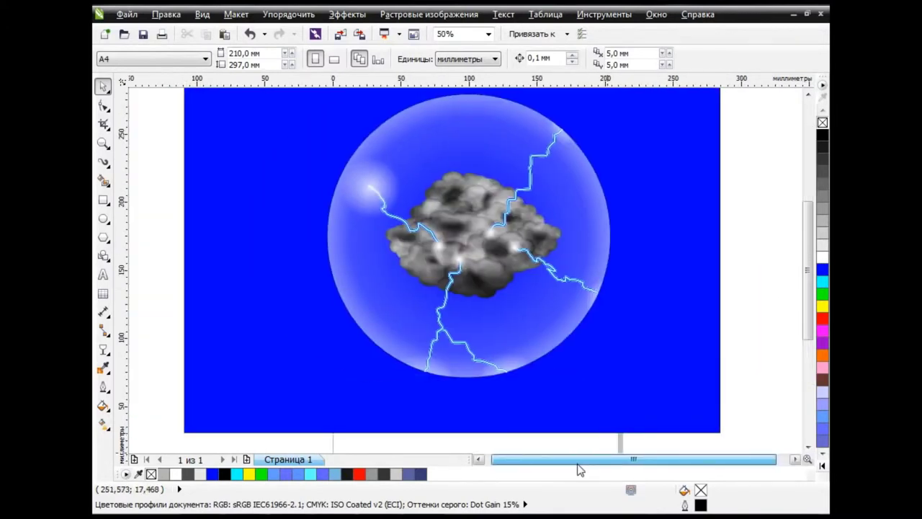
pyautogui.click(447, 338)
pyautogui.click(208, 33)
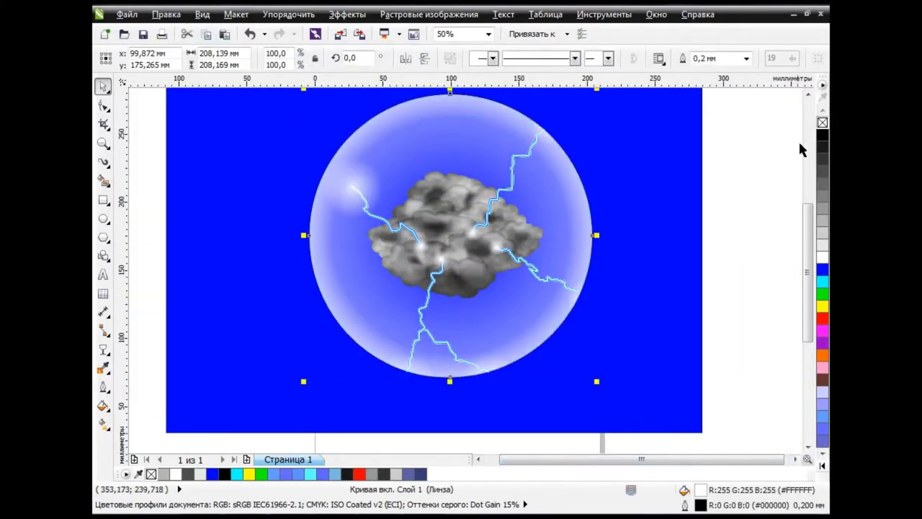
pyautogui.click(822, 123)
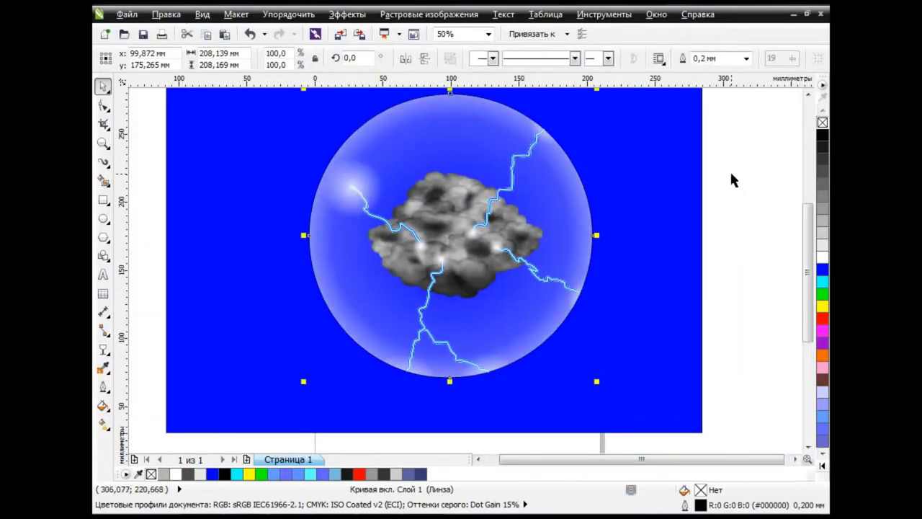
# Select the blue background rectangle.
pyautogui.scroll(-1, 613, 192)
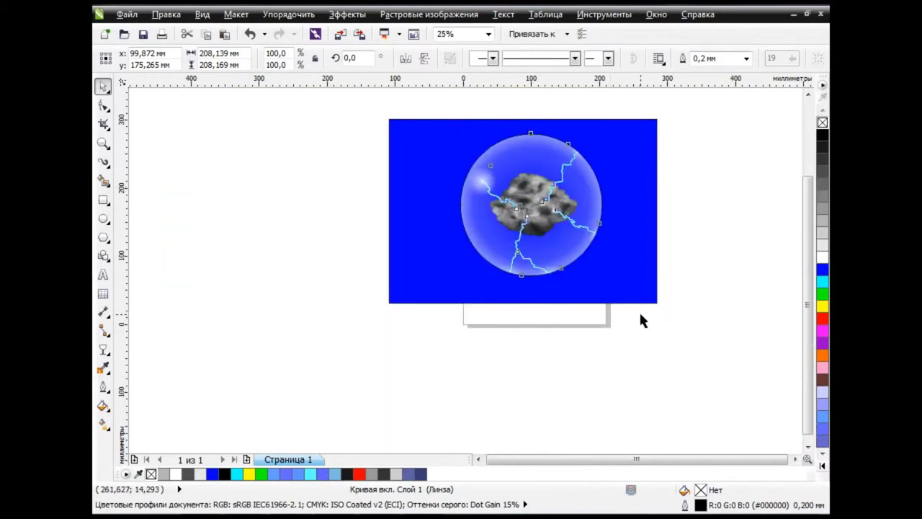
pyautogui.keyDown('shift'); pyautogui.click(644, 288); pyautogui.keyUp('shift')
pyautogui.click(690, 209)
pyautogui.click(644, 201)
# Delete the blue background rectangle.
pyautogui.press('Delete')
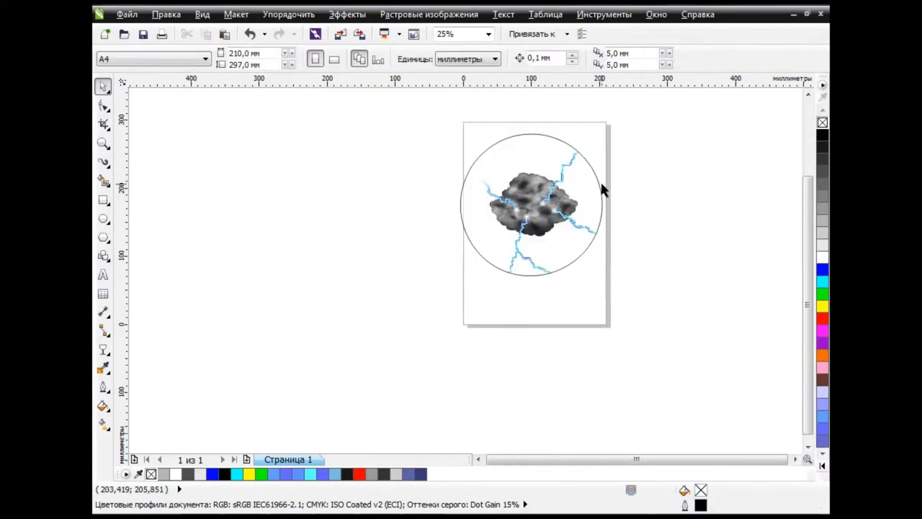
pyautogui.scroll(1, 602, 183)
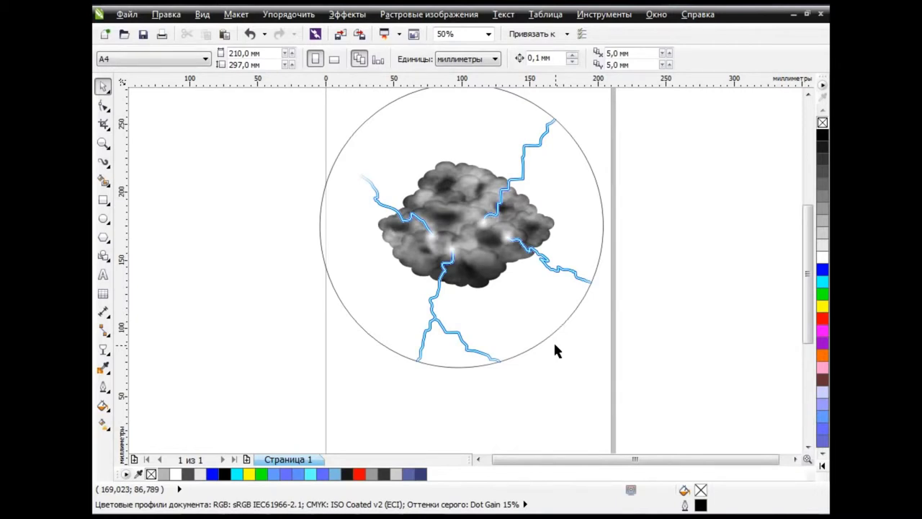
pyautogui.scroll(-1, 553, 341)
pyautogui.scroll(-1, 801, 302)
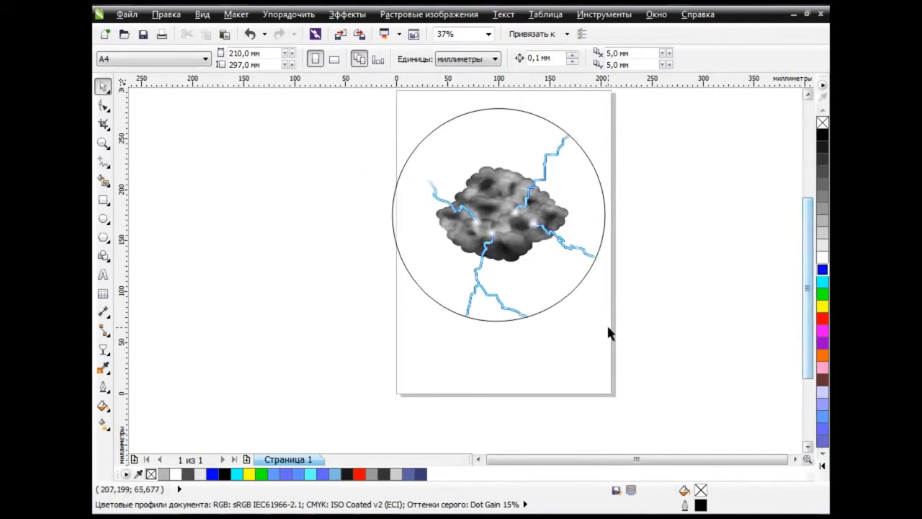
# Draw a flattened ellipse across the globe's bottom, adjusting its position and height.
pyautogui.press('F7')
pyautogui.moveTo(426, 283); pyautogui.dragTo(569, 342)
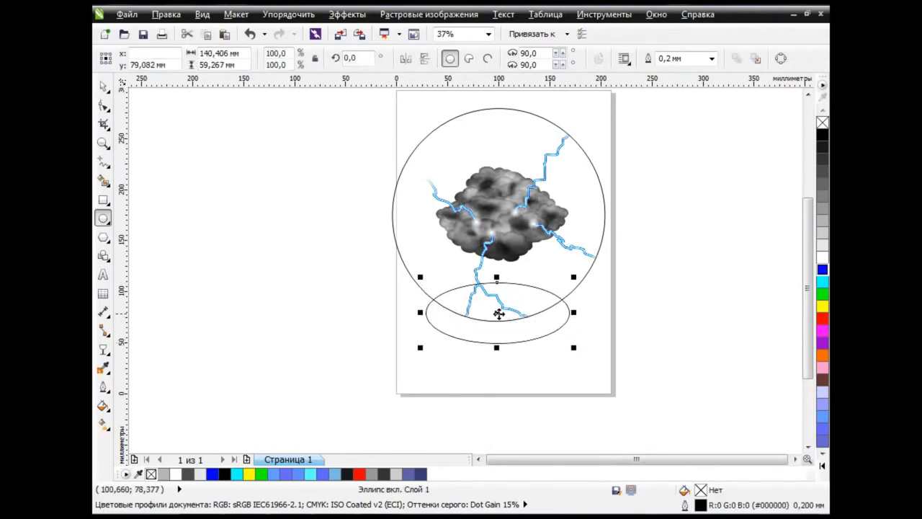
pyautogui.moveTo(497, 313); pyautogui.dragTo(497, 296)
pyautogui.moveTo(497, 331); pyautogui.dragTo(497, 338)
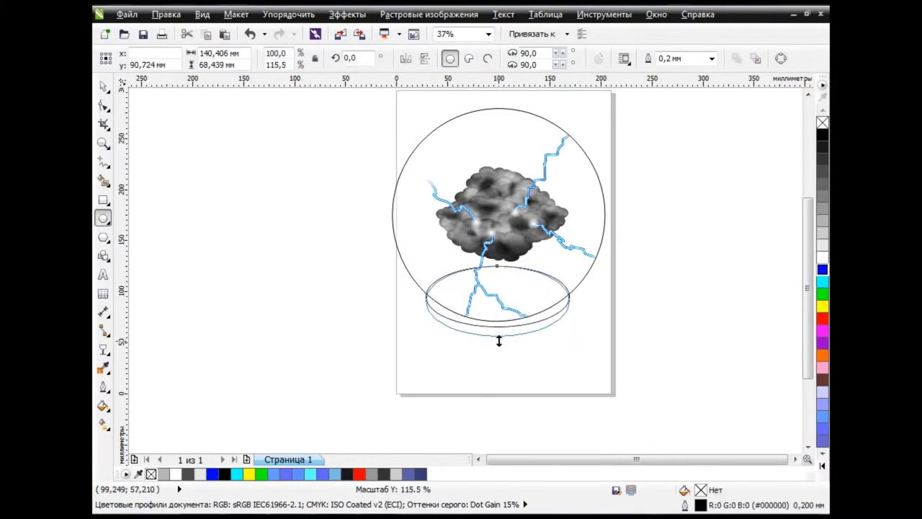
pyautogui.moveTo(498, 302); pyautogui.dragTo(497, 295)
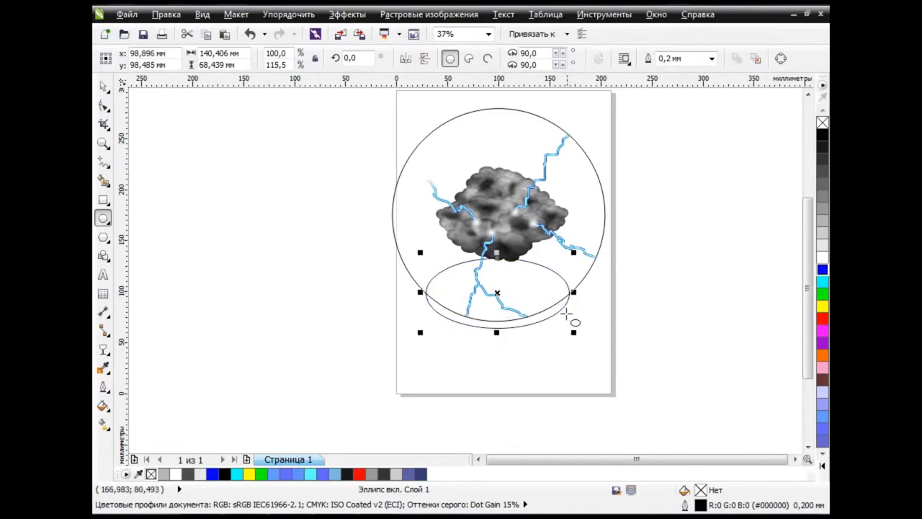
pyautogui.moveTo(496, 332); pyautogui.dragTo(497, 344)
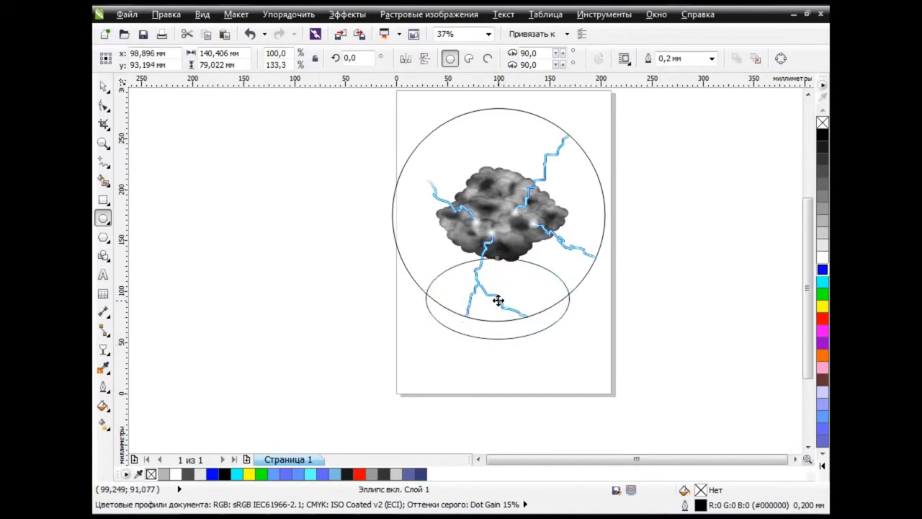
pyautogui.moveTo(497, 302); pyautogui.dragTo(498, 293)
pyautogui.moveTo(496, 244); pyautogui.dragTo(496, 260)
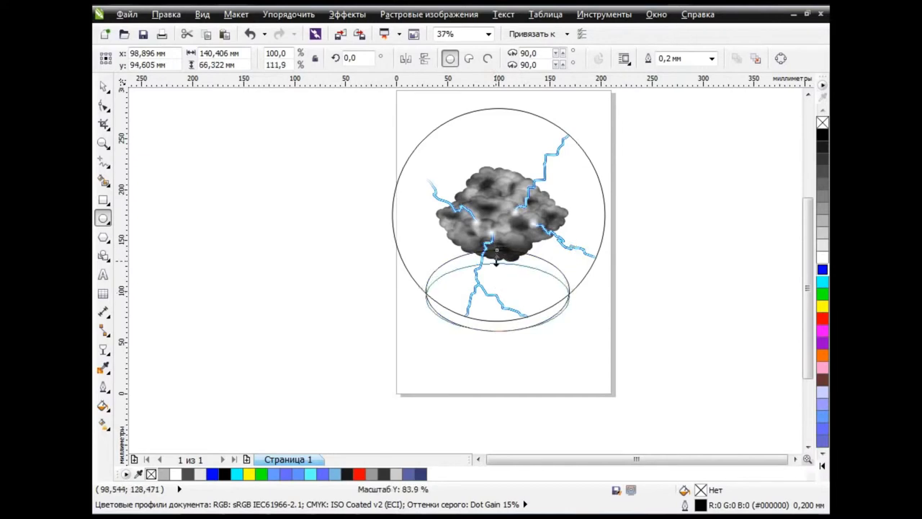
# Draw a rectangle beneath the ellipse, overlapping its lower half.
pyautogui.click(263, 282)
pyautogui.press('F6')
pyautogui.moveTo(429, 304); pyautogui.dragTo(566, 371)
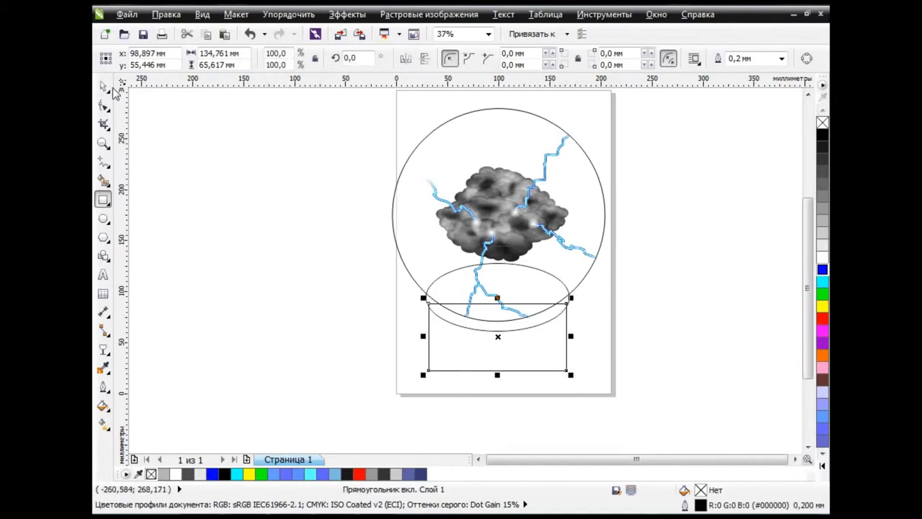
# Move the ellipse and rectangle off the page and Smart Fill the area below the ellipse yellow.
pyautogui.click(103, 86)
pyautogui.keyDown('shift'); pyautogui.click(467, 303); pyautogui.keyUp('shift')
pyautogui.moveTo(498, 320); pyautogui.dragTo(307, 316)
pyautogui.click(539, 359)
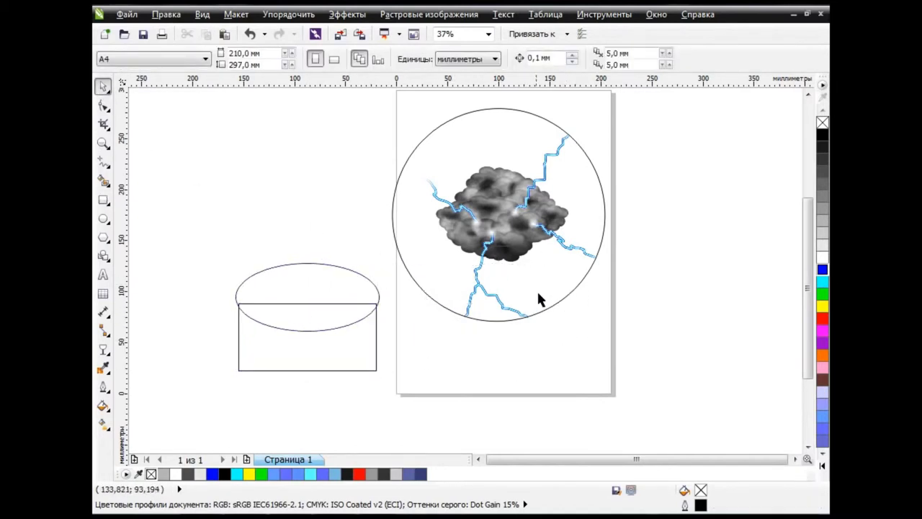
pyautogui.click(105, 182)
pyautogui.click(276, 341)
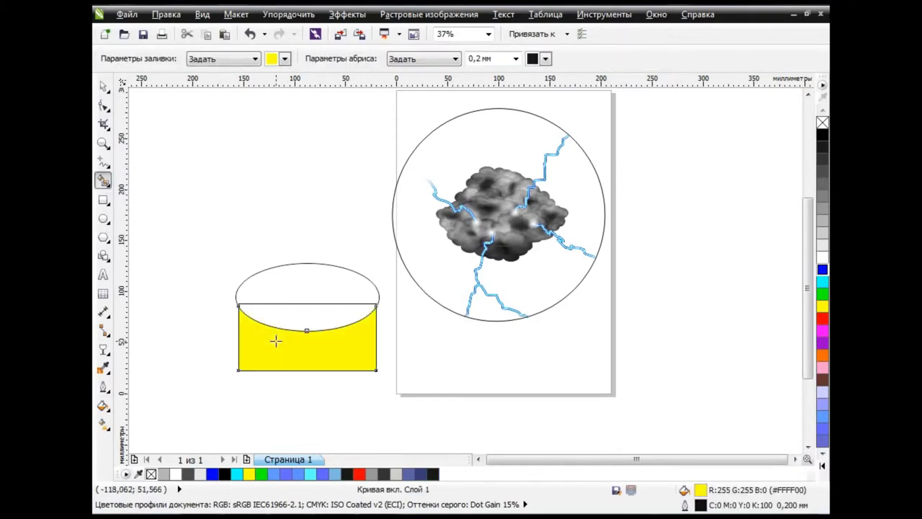
# Move the ellipse and new yellow shape back beneath the globe.
pyautogui.click(103, 85)
pyautogui.click(333, 306)
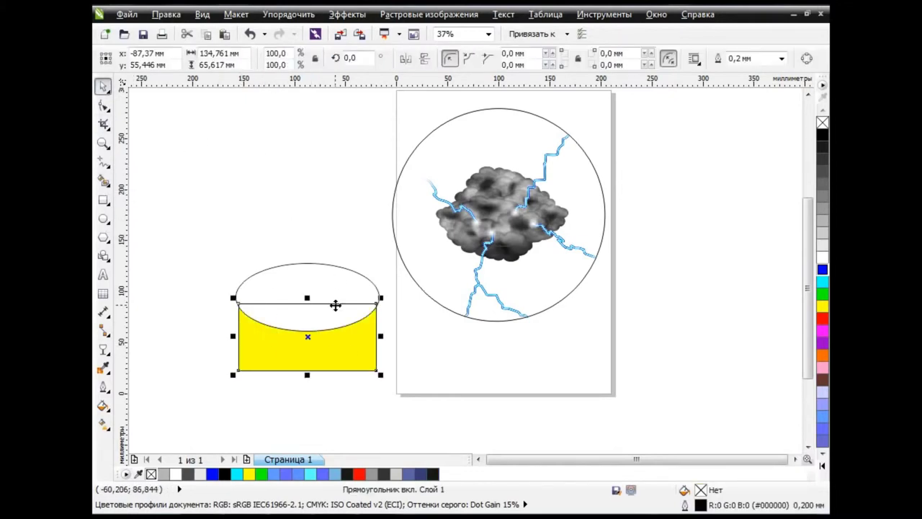
pyautogui.moveTo(181, 251); pyautogui.dragTo(389, 378)
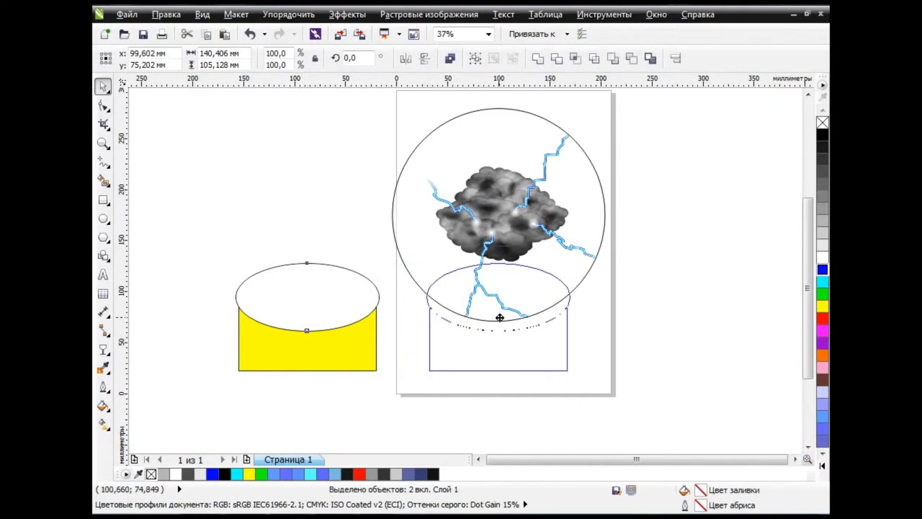
pyautogui.moveTo(308, 317); pyautogui.dragTo(496, 317)
pyautogui.press('Escape')
# Select all four nodes of the yellow shape for editing.
pyautogui.click(541, 349)
pyautogui.press('F10')
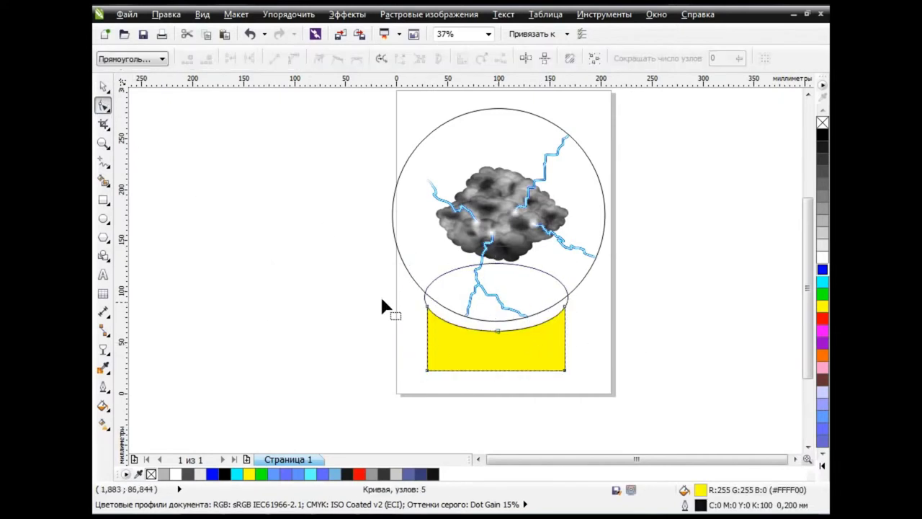
pyautogui.moveTo(379, 381); pyautogui.dragTo(576, 295)
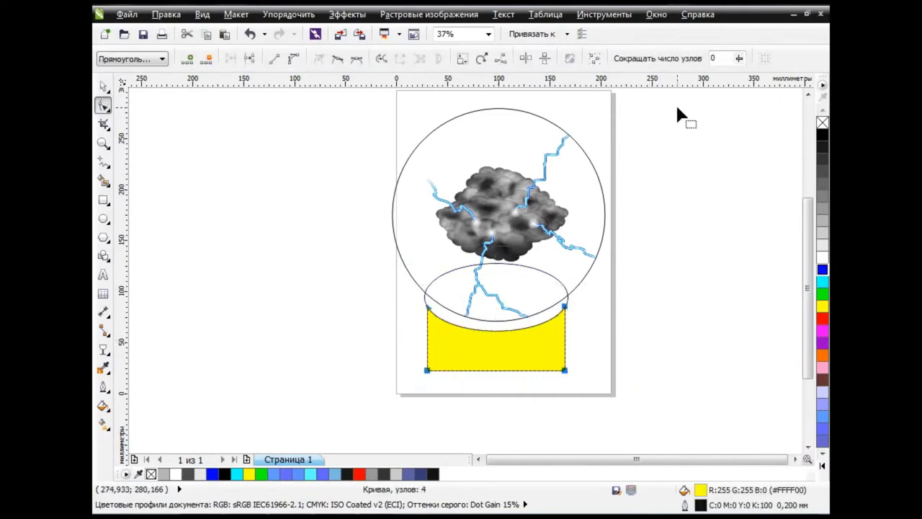
# Raise the yellow shape's bottom nodes and bend its bottom edge into an arc.
pyautogui.moveTo(405, 349)
pyautogui.mouseDown()
pyautogui.moveTo(569, 381)
pyautogui.moveTo(565, 340)
pyautogui.mouseUp()
pyautogui.moveTo(496, 340); pyautogui.dragTo(497, 356)
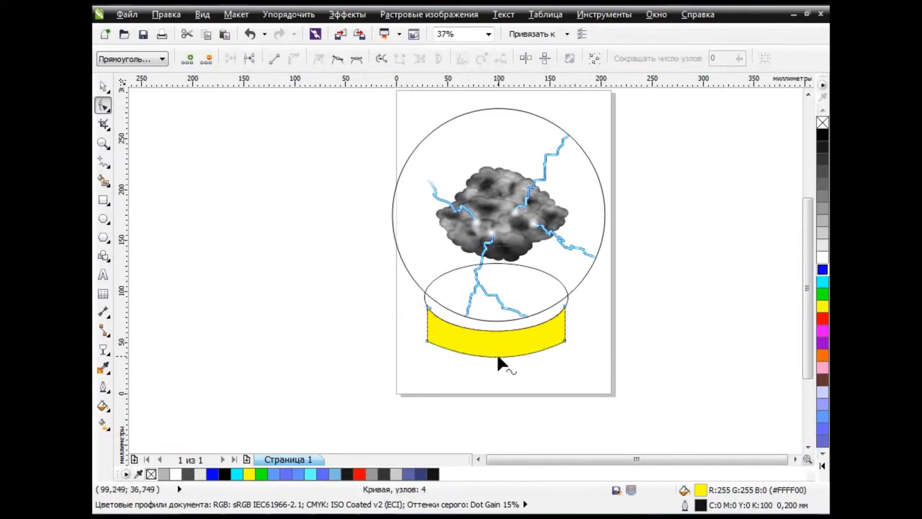
pyautogui.scroll(4, 587, 335)
# Bow the yellow shape's right and left sides outward, then deselect it.
pyautogui.click(491, 303)
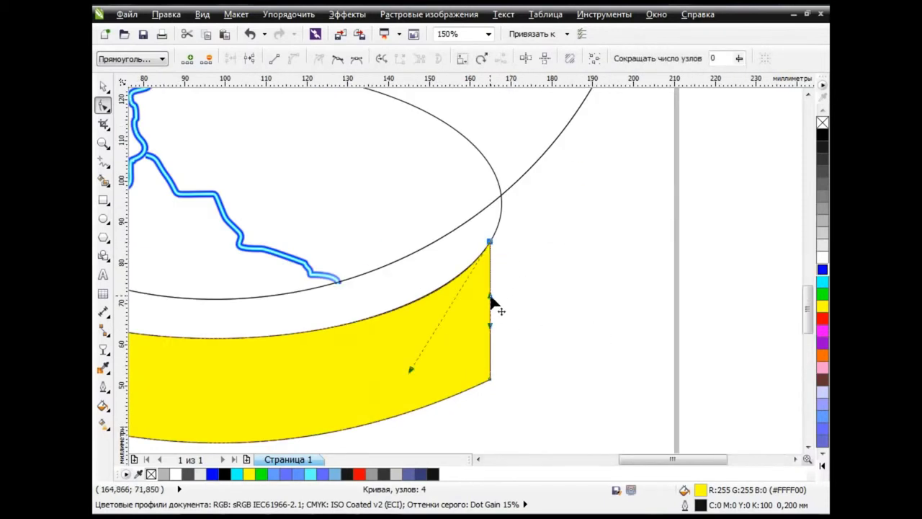
pyautogui.moveTo(491, 302); pyautogui.dragTo(499, 378)
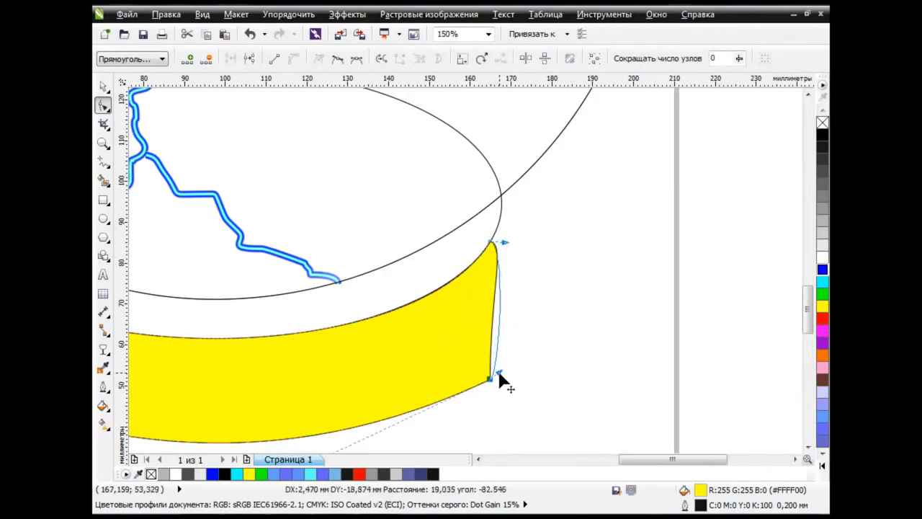
pyautogui.moveTo(652, 459); pyautogui.dragTo(590, 459)
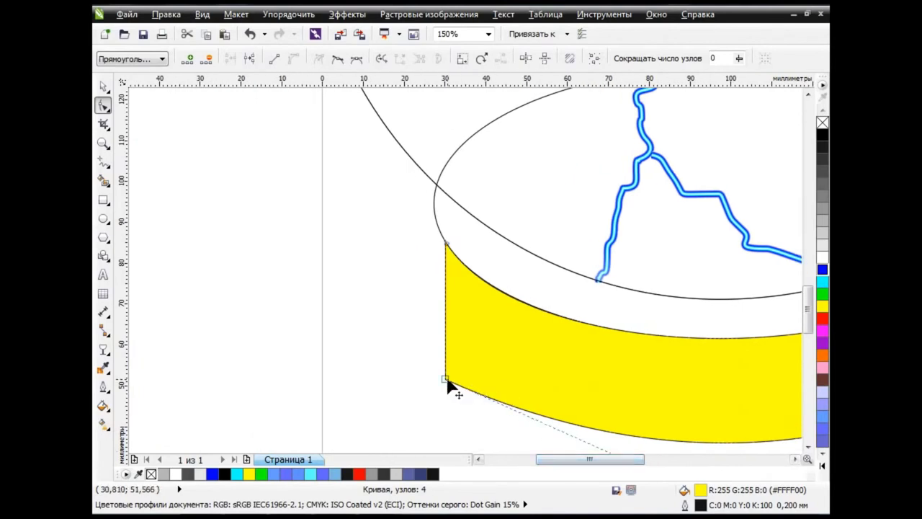
pyautogui.moveTo(445, 304); pyautogui.dragTo(431, 252)
pyautogui.scroll(-2, 555, 316)
pyautogui.scroll(1, 555, 315)
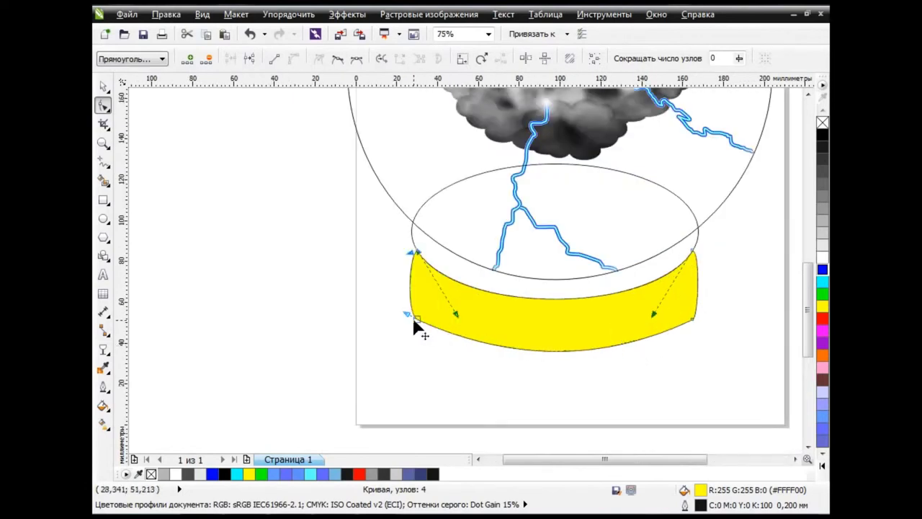
pyautogui.press('space')
pyautogui.click(698, 432)
pyautogui.scroll(-1, 526, 253)
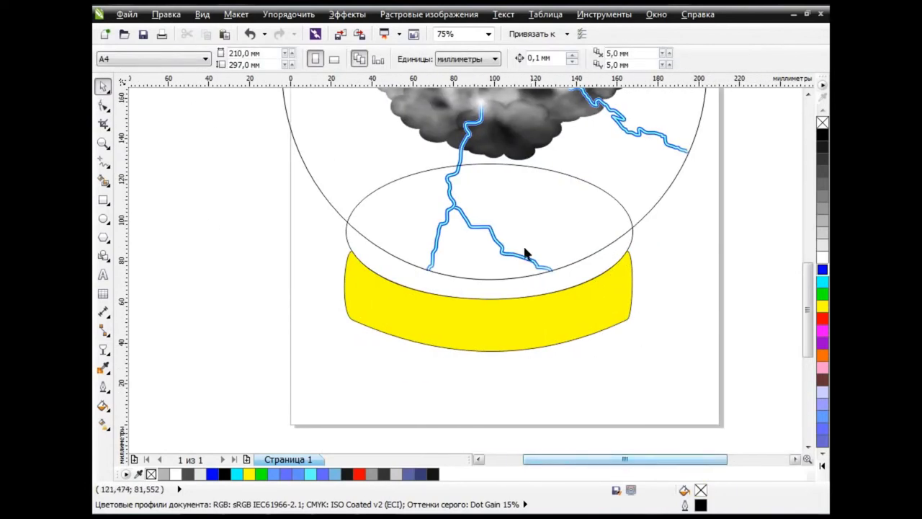
pyautogui.scroll(-1, 502, 238)
pyautogui.scroll(3, 502, 238)
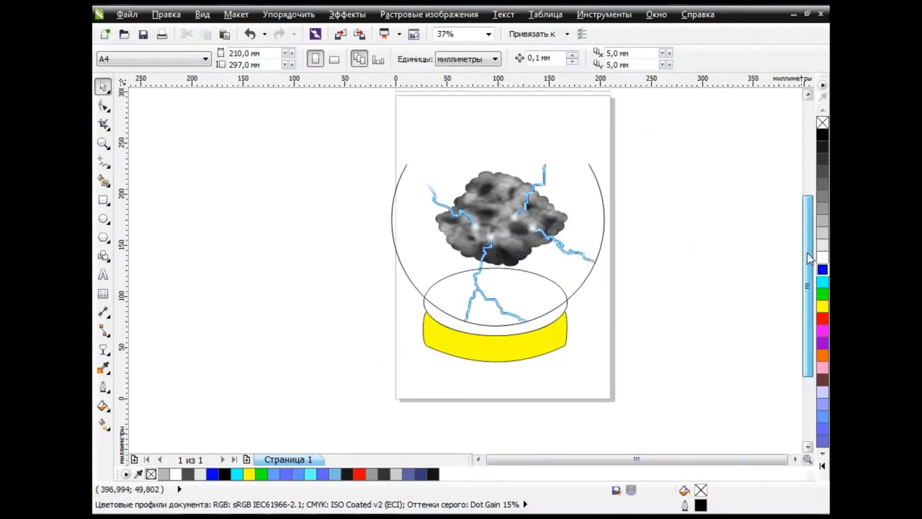
# Fill the stand's ellipse with navy R55 G60 B115 (#373C73) and shade it lighter.
pyautogui.click(565, 324)
pyautogui.click(104, 406)
pyautogui.click(176, 303)
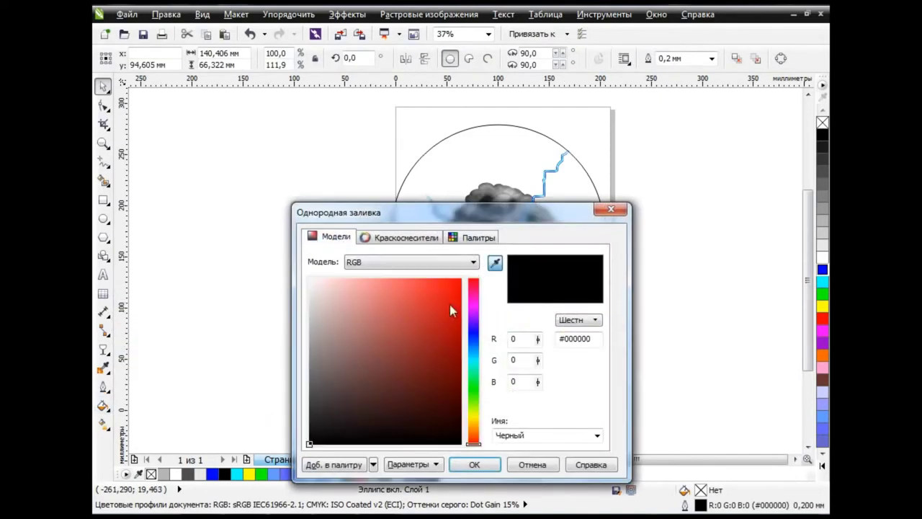
pyautogui.write('5')
pyautogui.press('Tab')
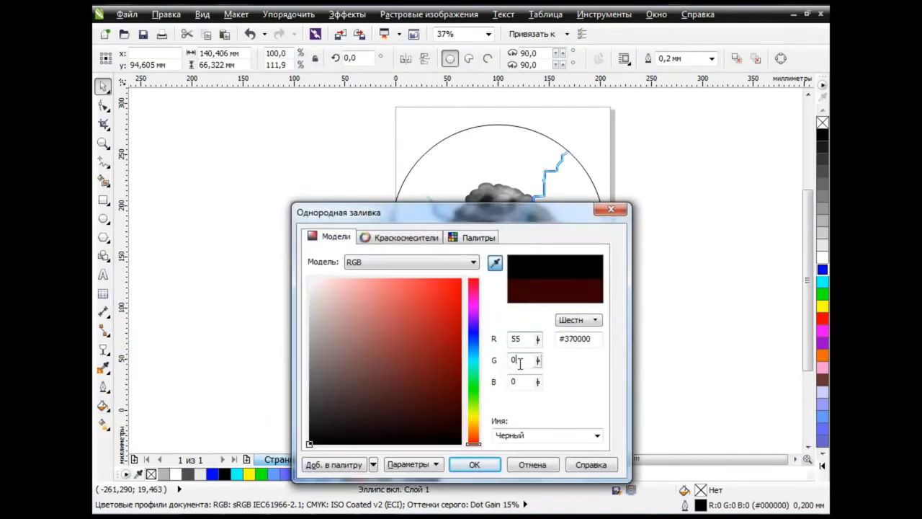
pyautogui.write('60')
pyautogui.press('Tab')
pyautogui.write('115')
pyautogui.press('Tab')
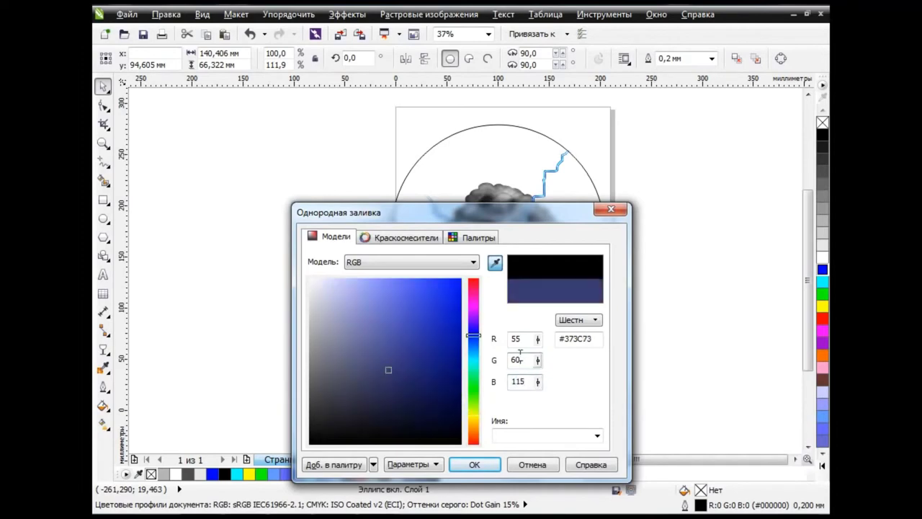
pyautogui.click(474, 465)
pyautogui.click(553, 330)
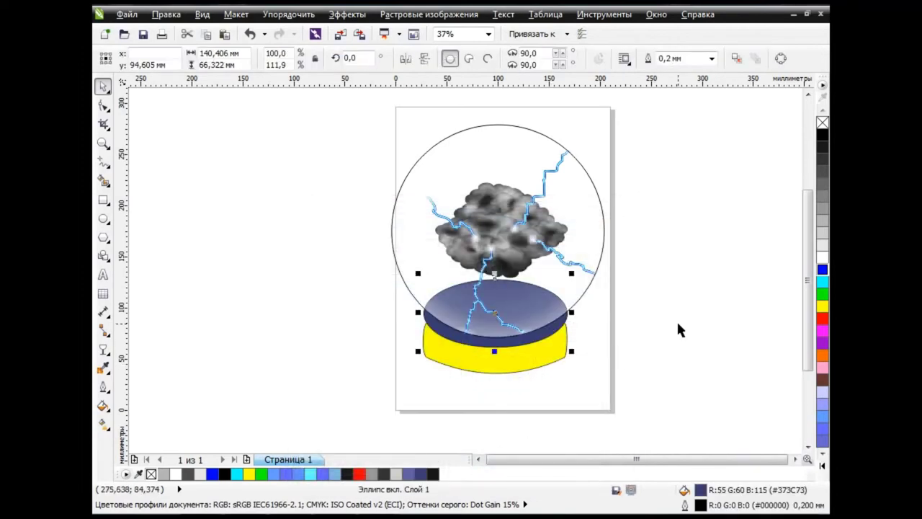
pyautogui.click(679, 329)
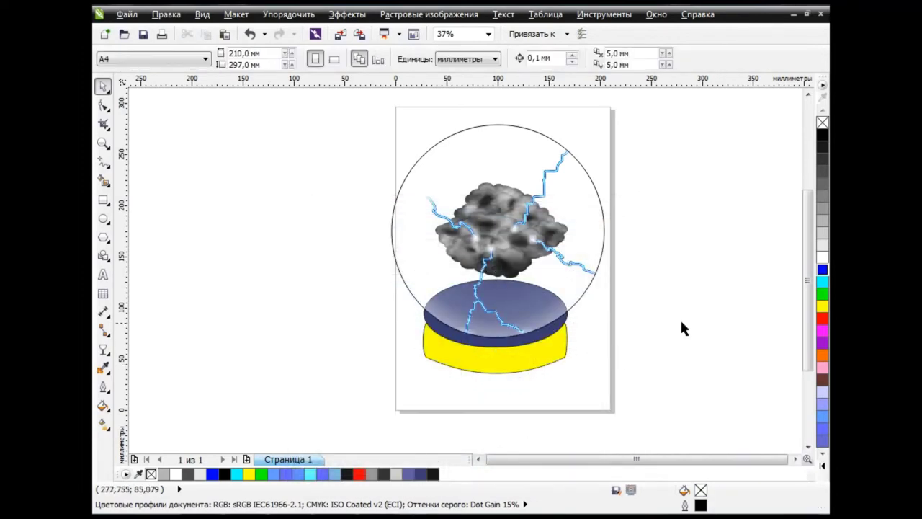
# Draw a Bezier curve along the navy ellipse's front rim, bending it to match.
pyautogui.scroll(2, 533, 342)
pyautogui.click(103, 162)
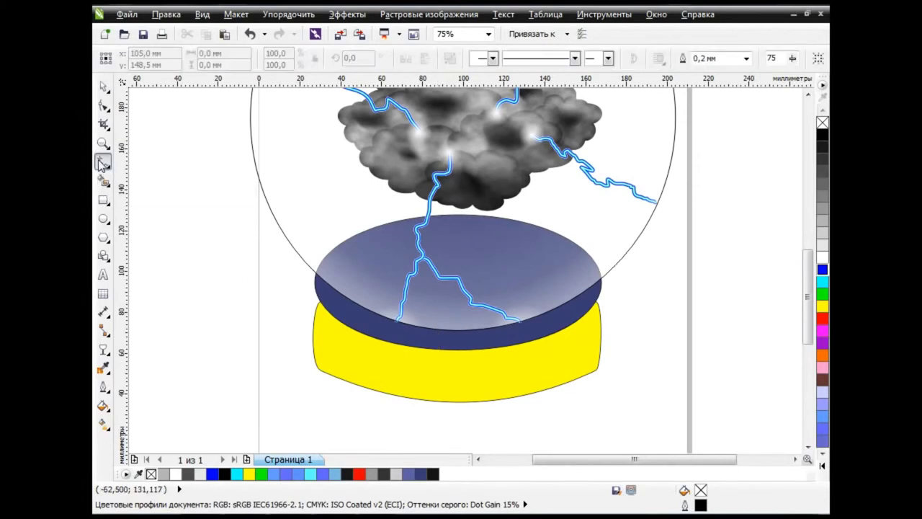
pyautogui.click(176, 193)
pyautogui.moveTo(621, 276); pyautogui.dragTo(724, 196)
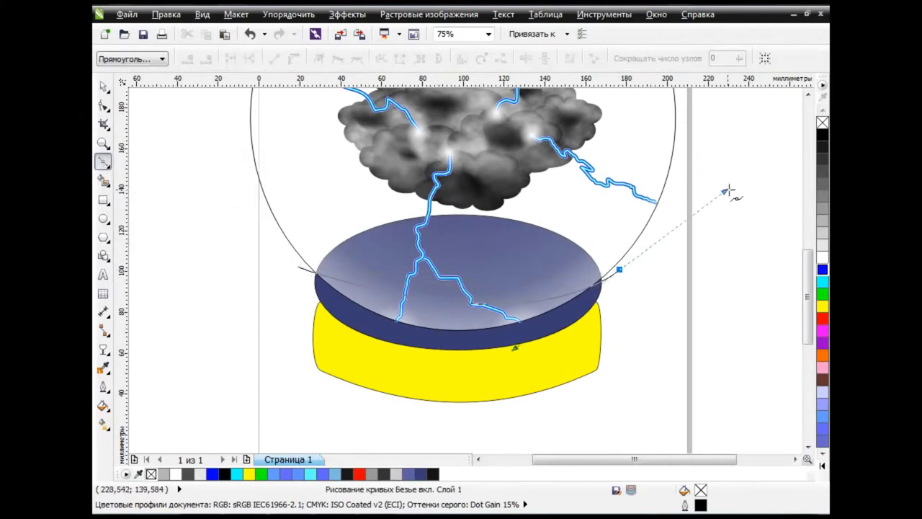
pyautogui.moveTo(299, 266); pyautogui.dragTo(399, 371)
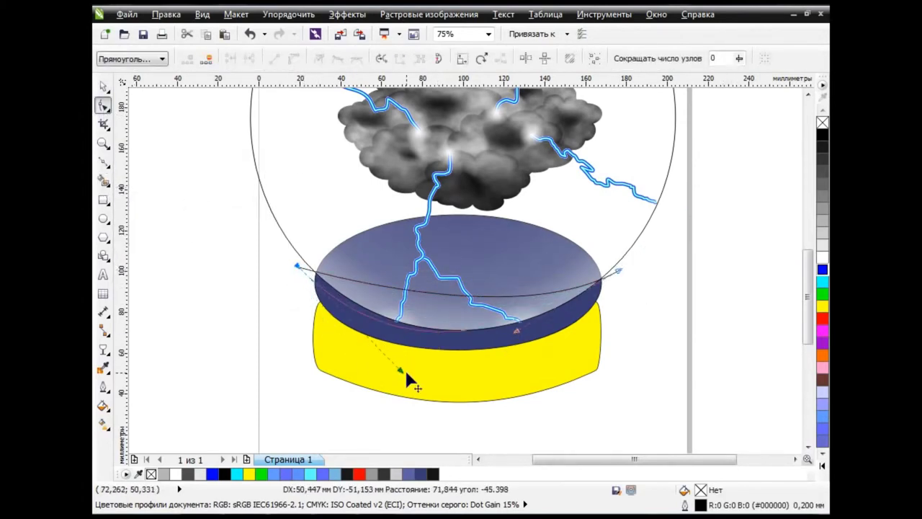
pyautogui.moveTo(517, 330); pyautogui.dragTo(536, 360)
pyautogui.moveTo(400, 371); pyautogui.dragTo(379, 360)
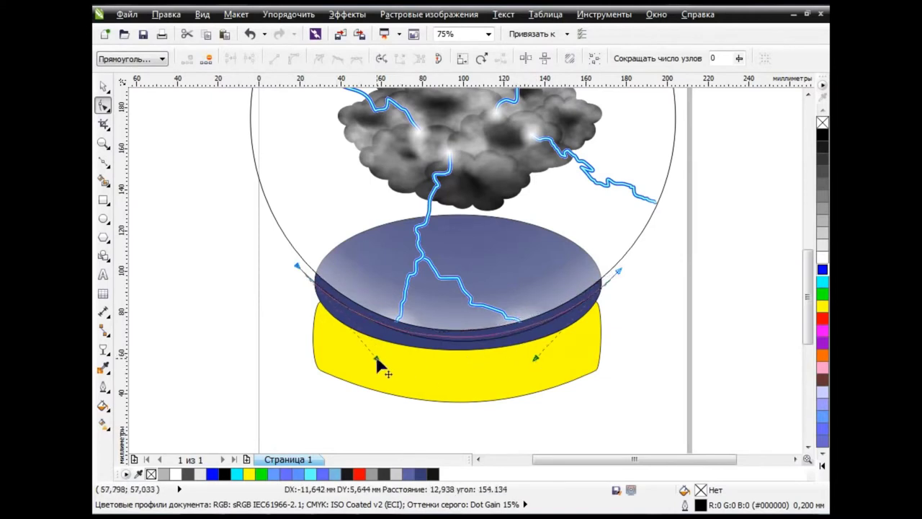
pyautogui.moveTo(536, 360); pyautogui.dragTo(540, 358)
# Place a duplicate of the rim curve slightly lower.
pyautogui.press('space')
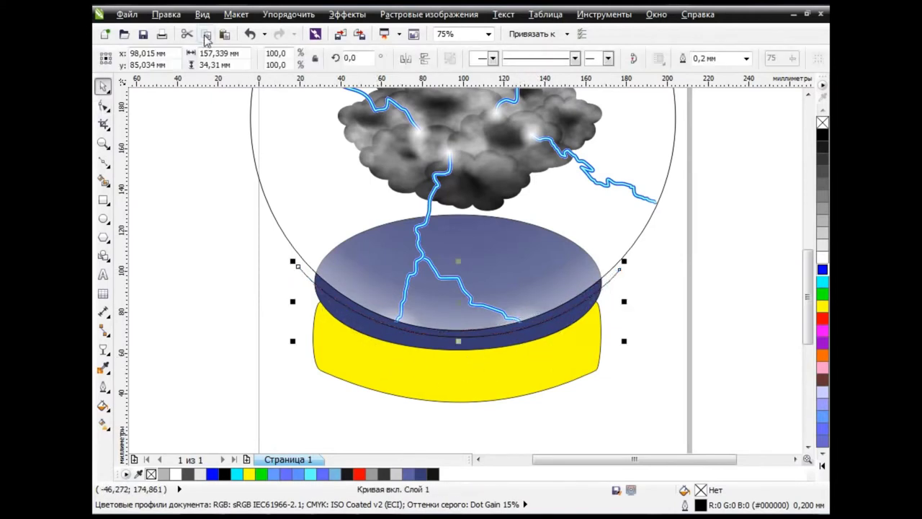
pyautogui.moveTo(458, 306); pyautogui.dragTo(458, 308)
pyautogui.scroll(2, 392, 325)
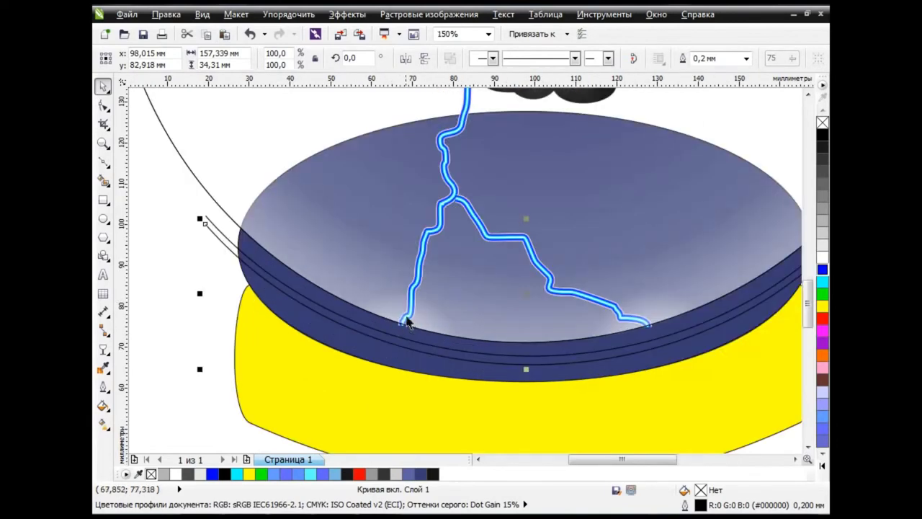
pyautogui.scroll(-2, 501, 349)
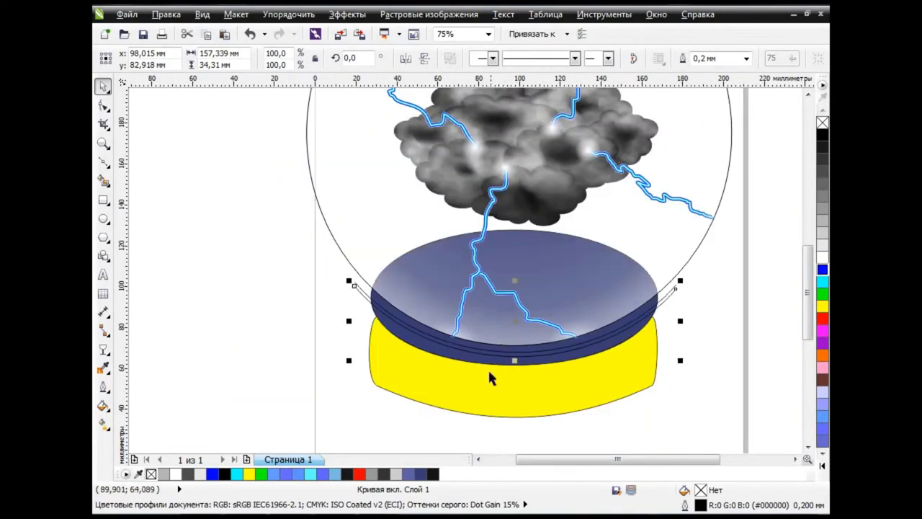
# Select all the stand pieces and move them down beneath the globe.
pyautogui.click(374, 308)
pyautogui.keyDown('alt'); pyautogui.click(366, 297); pyautogui.keyUp('alt')
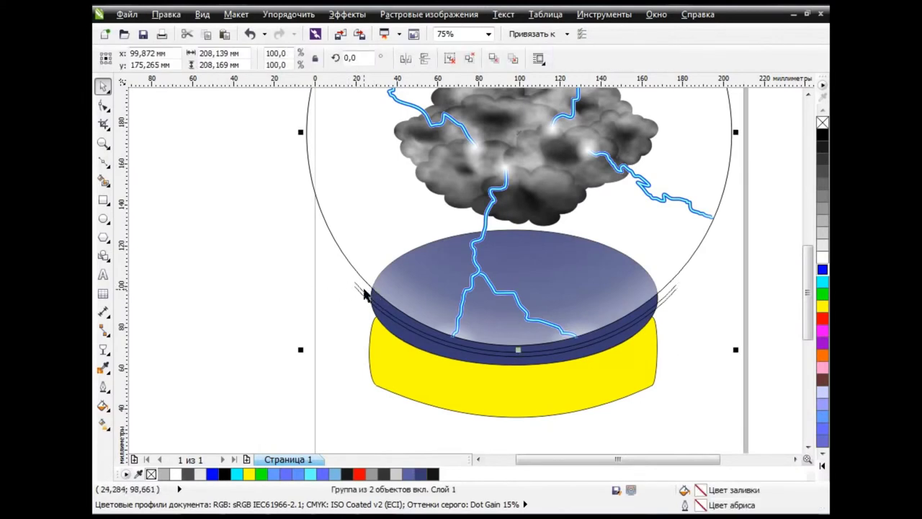
pyautogui.keyDown('alt'); pyautogui.click(367, 295); pyautogui.keyUp('alt')
pyautogui.keyDown('shift'); pyautogui.click(358, 290); pyautogui.keyUp('shift')
pyautogui.keyDown('shift'); pyautogui.click(472, 381); pyautogui.keyUp('shift')
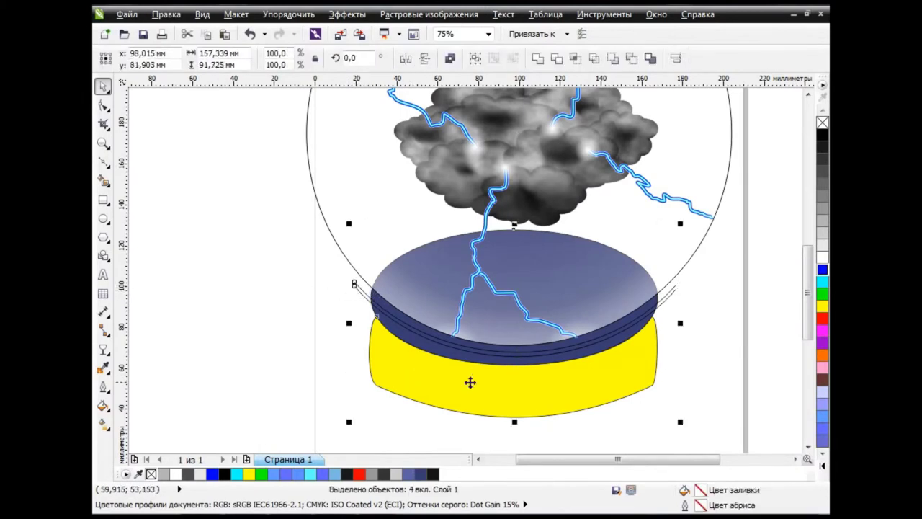
pyautogui.scroll(-1, 504, 302)
pyautogui.scroll(-2, 529, 216)
pyautogui.moveTo(529, 216); pyautogui.dragTo(529, 350)
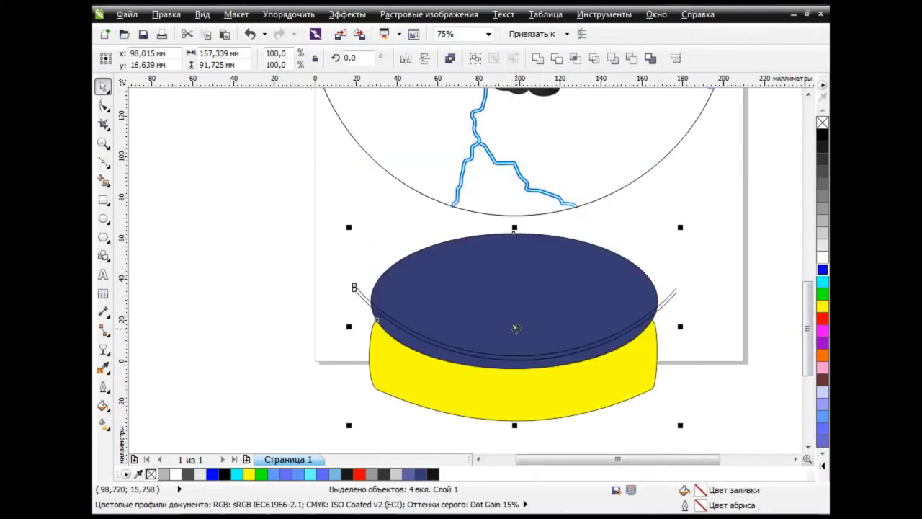
pyautogui.click(699, 325)
# Smart Fill the band between the rim curves yellow and delete the leftover curves.
pyautogui.click(103, 180)
pyautogui.click(447, 347)
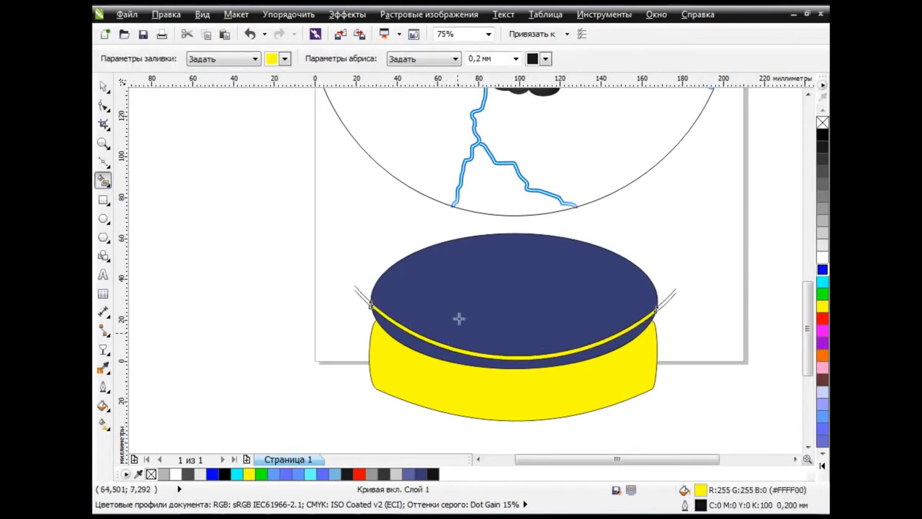
pyautogui.press('space')
pyautogui.click(206, 191)
pyautogui.click(359, 295)
pyautogui.press('Delete')
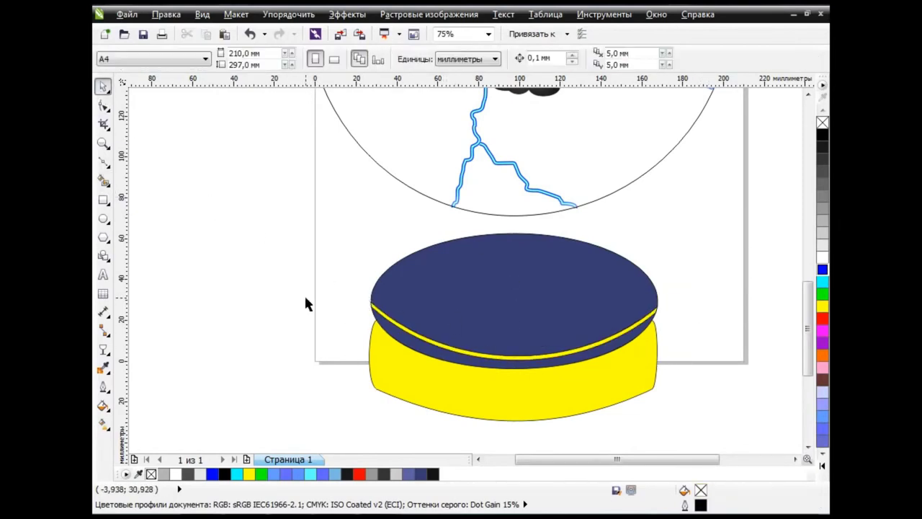
pyautogui.click(523, 387)
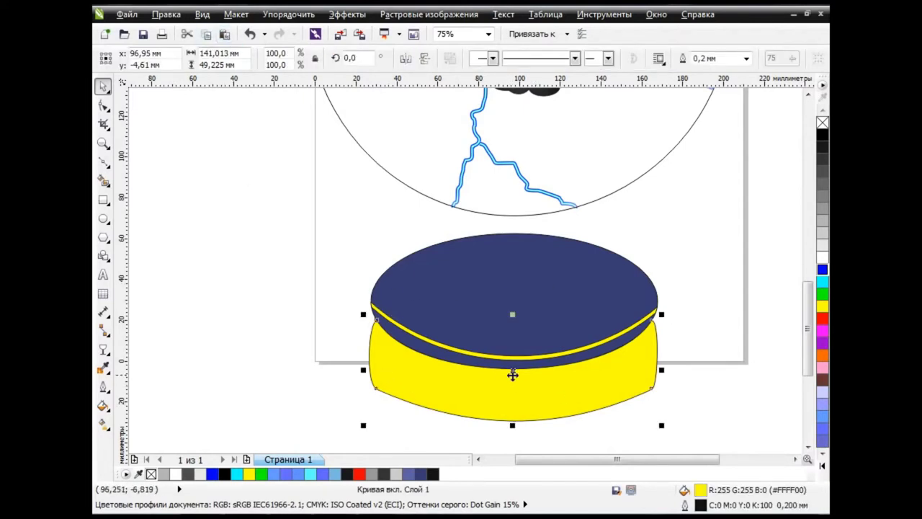
# Smart Fill a green strip along the yellow stand body's bottom edge.
pyautogui.moveTo(513, 374); pyautogui.dragTo(511, 366)
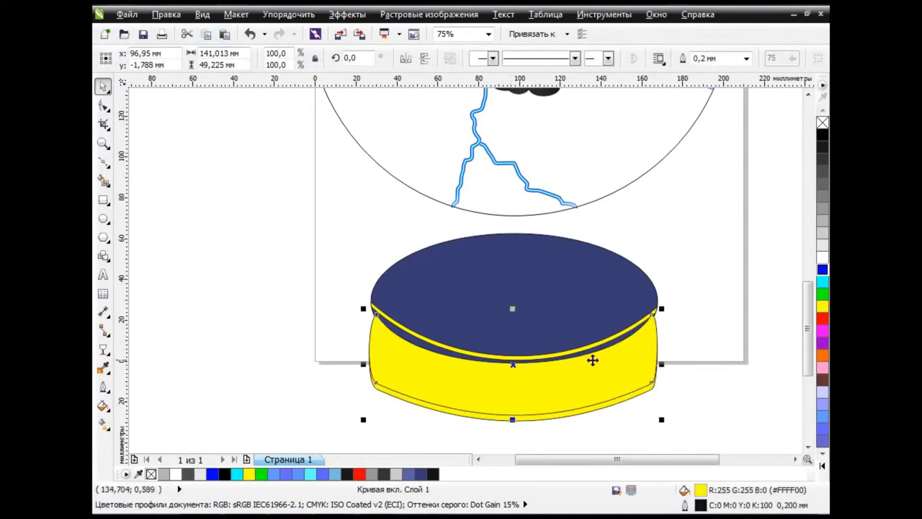
pyautogui.click(103, 180)
pyautogui.click(285, 58)
pyautogui.click(291, 92)
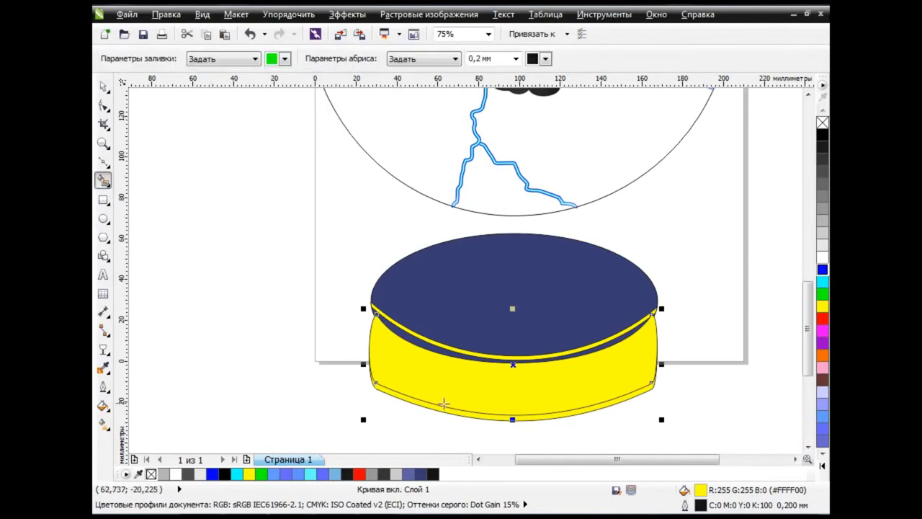
pyautogui.click(453, 410)
pyautogui.press('space')
pyautogui.press('Escape')
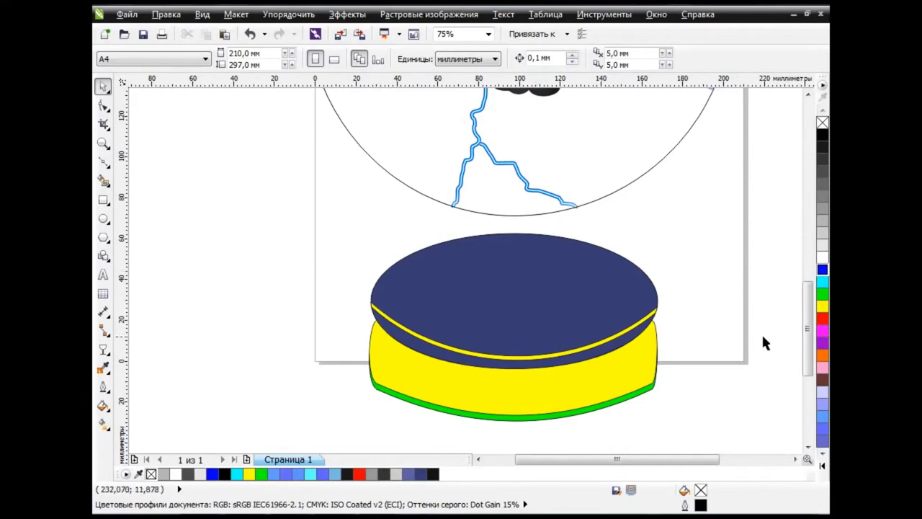
# Move the green strip up, widen it, and adjust its bottom node.
pyautogui.click(623, 406)
pyautogui.moveTo(510, 383); pyautogui.dragTo(511, 375)
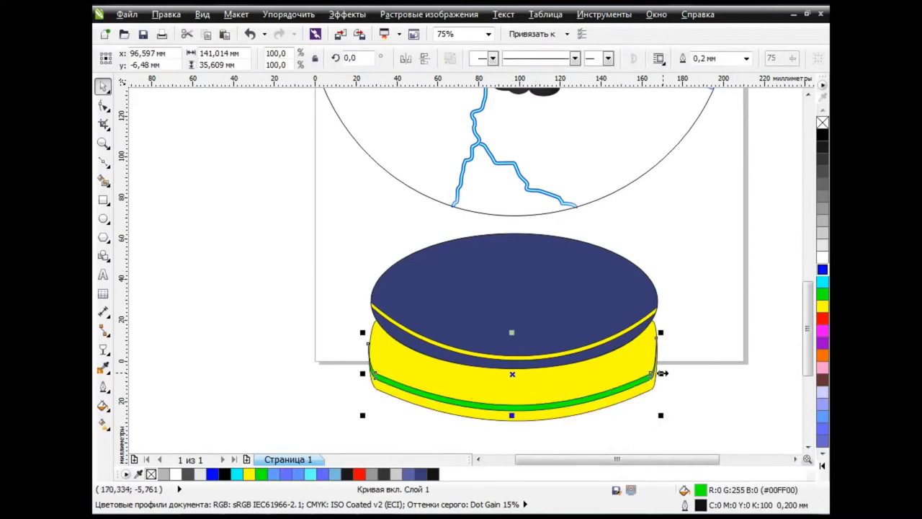
pyautogui.moveTo(661, 382); pyautogui.dragTo(673, 374)
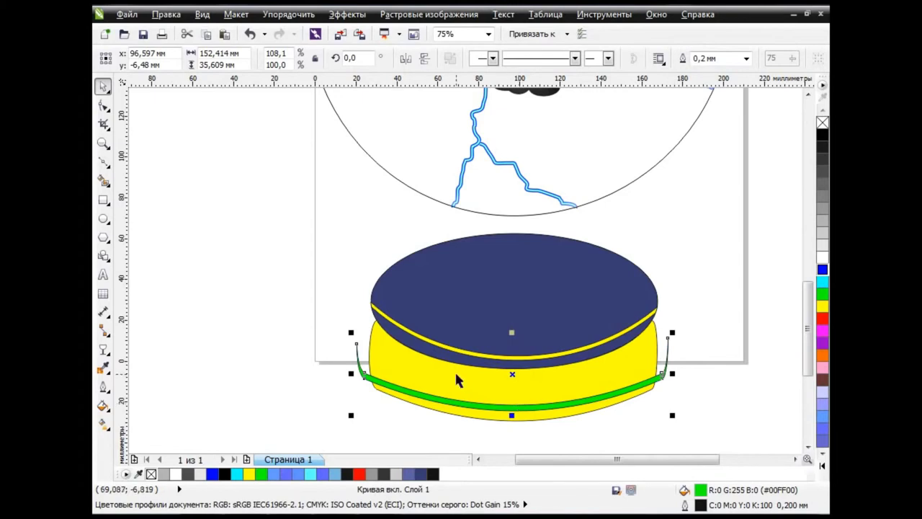
pyautogui.press('F10')
pyautogui.moveTo(512, 410); pyautogui.dragTo(512, 414)
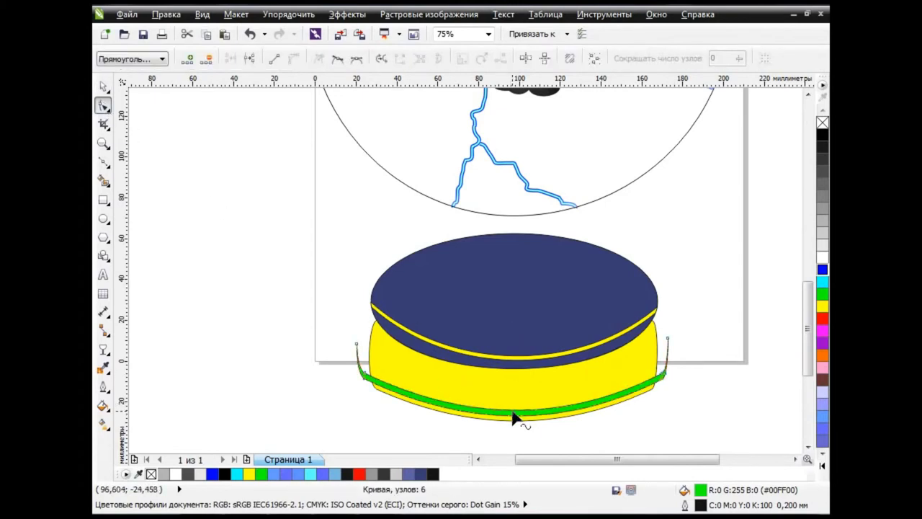
# Smart Fill the band inside the green strip pink, then delete the green strip.
pyautogui.click(103, 180)
pyautogui.click(285, 58)
pyautogui.click(288, 91)
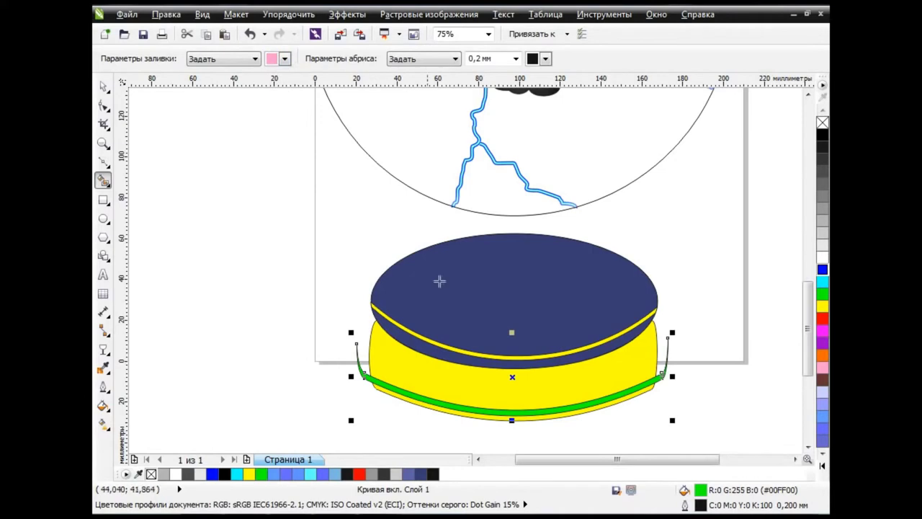
pyautogui.click(541, 411)
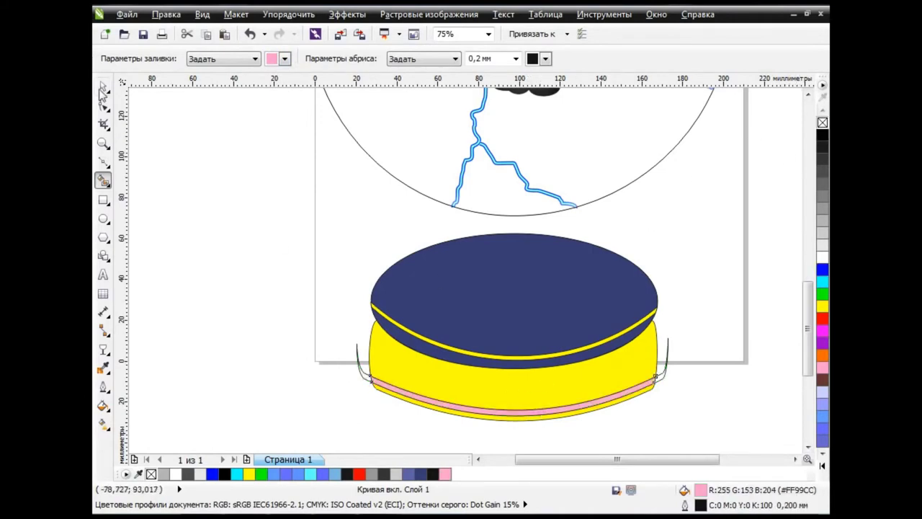
pyautogui.press('space')
pyautogui.click(364, 374)
pyautogui.press('Delete')
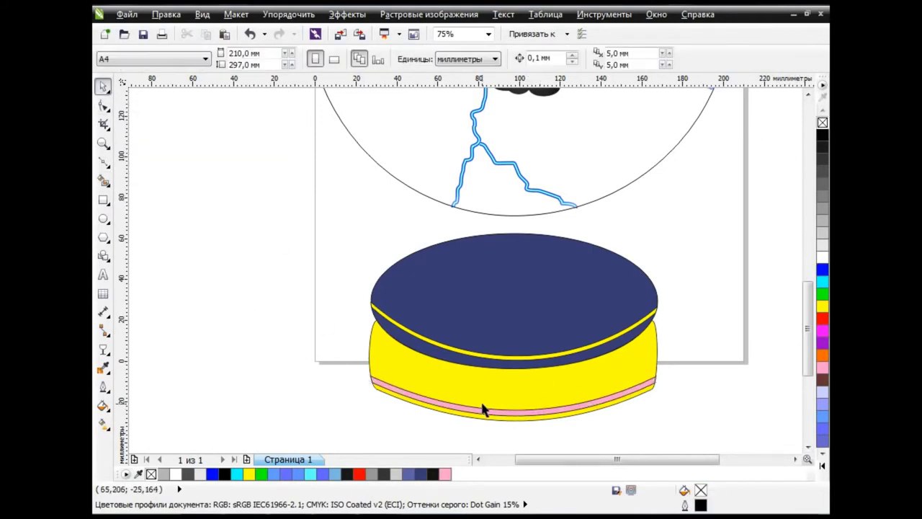
# Recolour the yellow rim band and pink stripe to golden brown #B48228.
pyautogui.click(643, 327)
pyautogui.keyDown('shift'); pyautogui.click(636, 389); pyautogui.keyUp('shift')
pyautogui.click(103, 406)
pyautogui.click(181, 301)
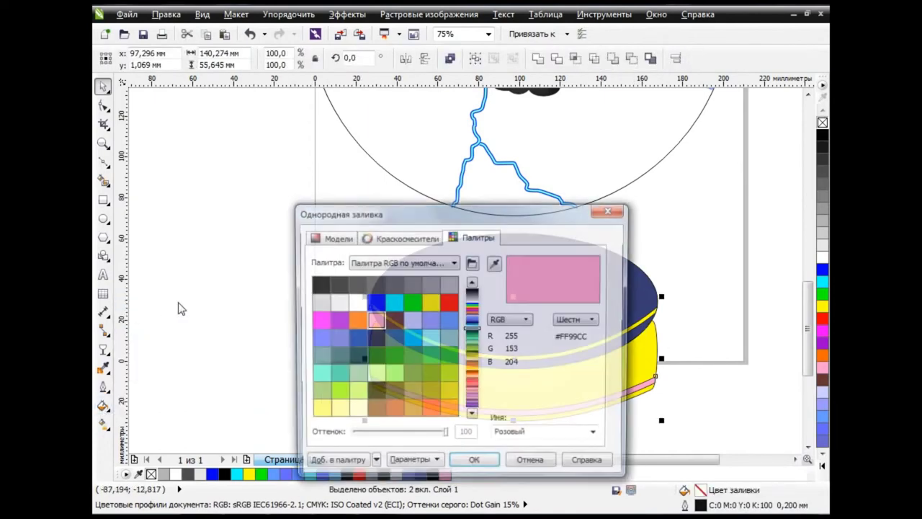
pyautogui.click(332, 238)
pyautogui.doubleClick(530, 282)
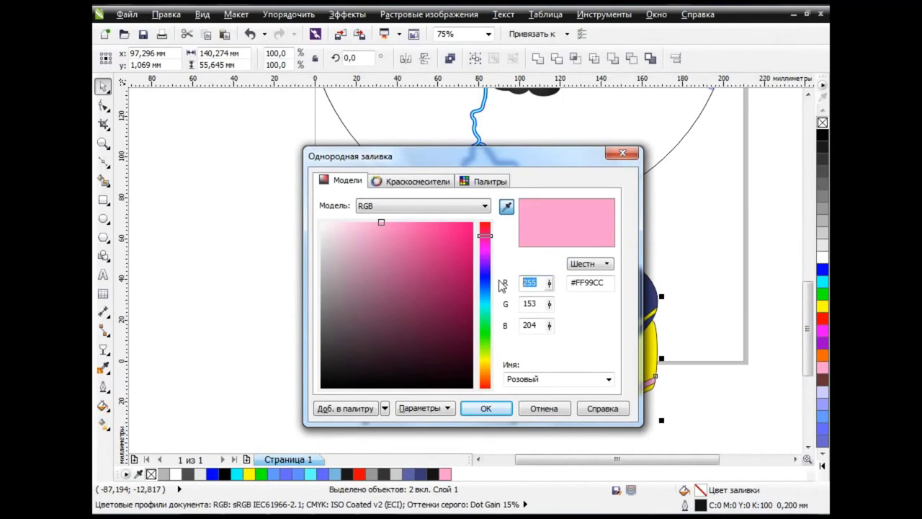
pyautogui.write('0')
pyautogui.press('Tab')
pyautogui.write('130')
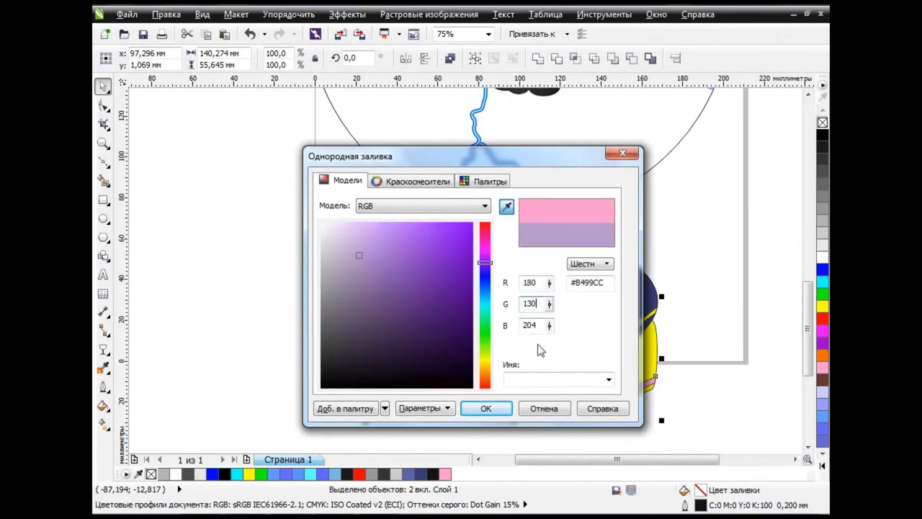
pyautogui.press('Tab')
pyautogui.write('40')
pyautogui.click(496, 409)
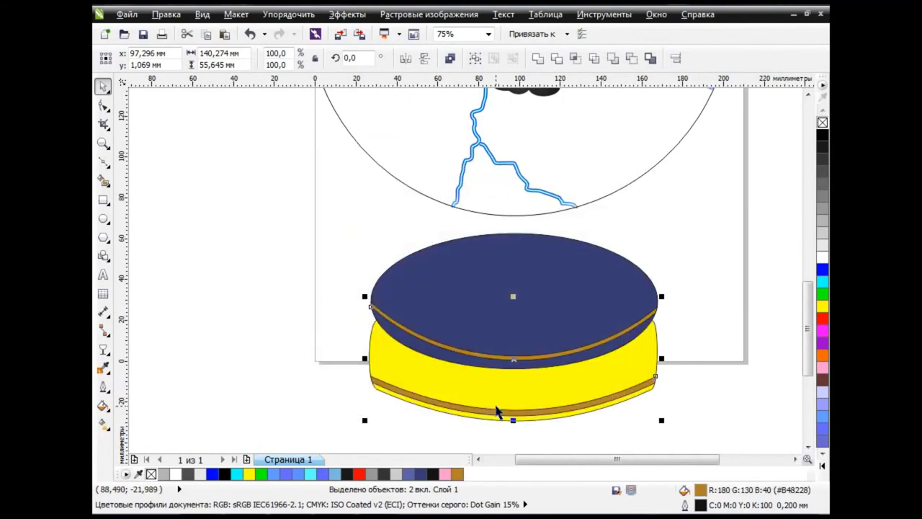
# Copy the navy top ellipse's fill onto the yellow lower shape, then select both gold bands.
pyautogui.click(544, 389)
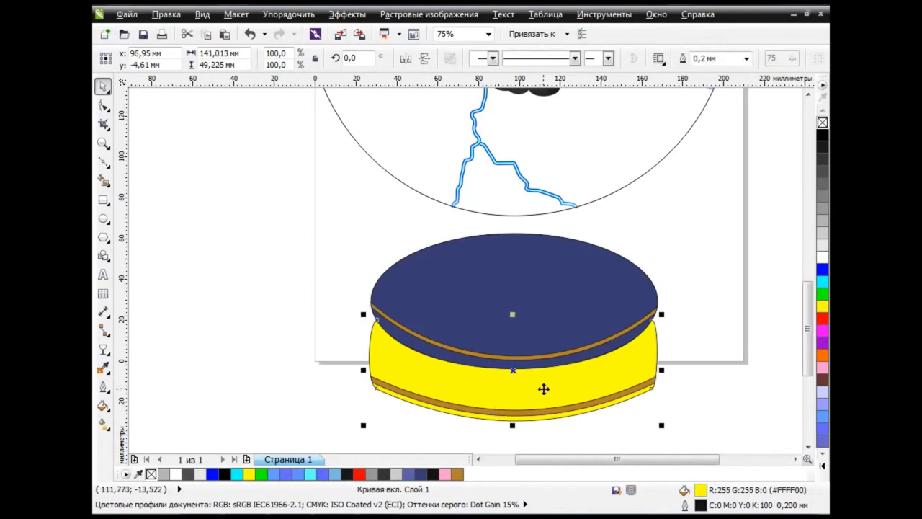
pyautogui.click(165, 14)
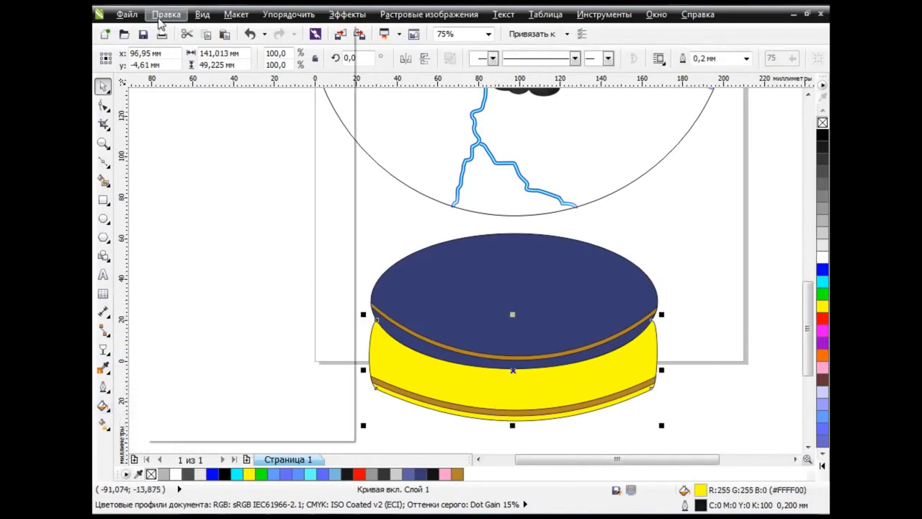
pyautogui.click(195, 220)
pyautogui.click(370, 276)
pyautogui.click(493, 321)
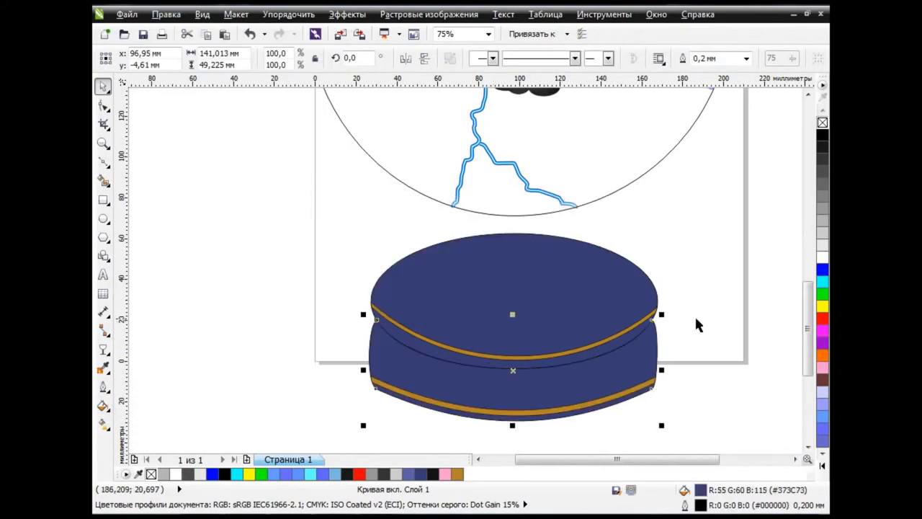
pyautogui.click(698, 323)
pyautogui.click(644, 323)
# Give both gold bands a custom fountain fill starting at RGB 180, 130, 40.
pyautogui.keyDown('shift'); pyautogui.click(465, 412); pyautogui.keyUp('shift')
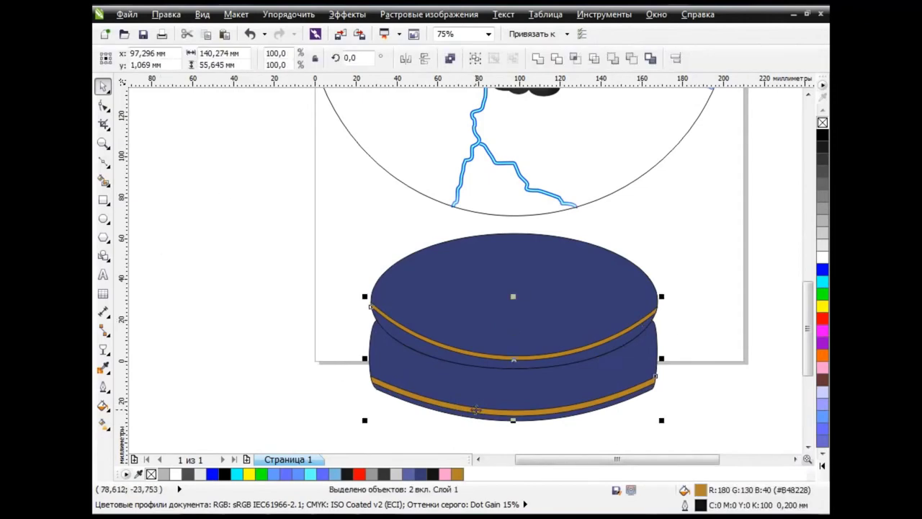
pyautogui.click(103, 405)
pyautogui.click(165, 320)
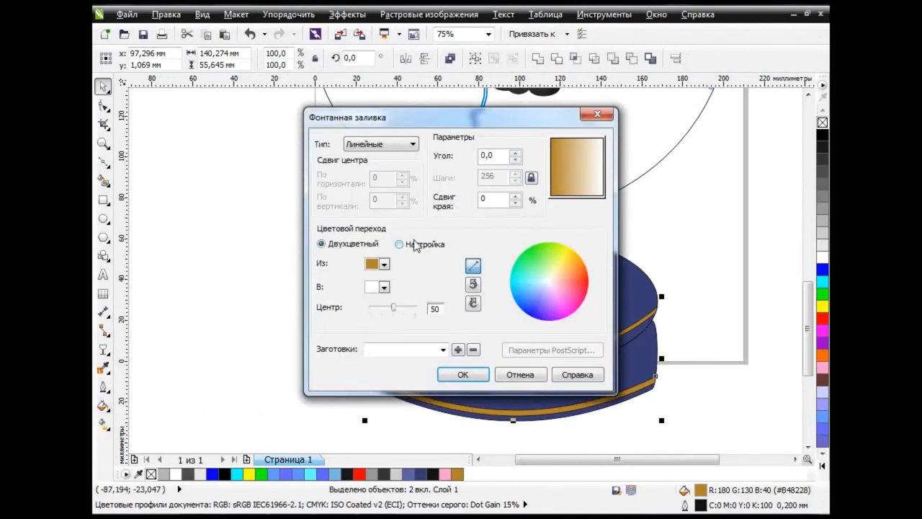
pyautogui.click(397, 361)
pyautogui.click(488, 322)
pyautogui.click(343, 183)
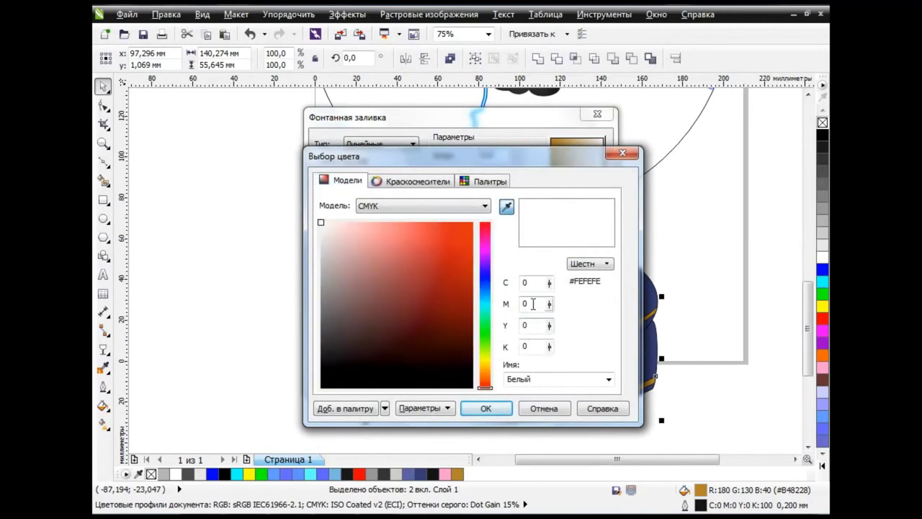
pyautogui.click(423, 206)
pyautogui.click(422, 245)
pyautogui.write('180')
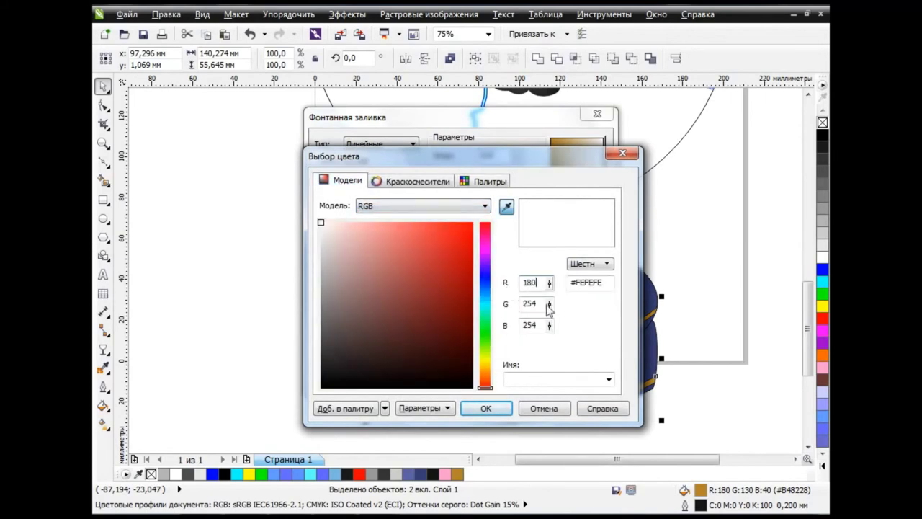
pyautogui.press('Tab')
pyautogui.write('130')
pyautogui.press('Tab')
pyautogui.write('40')
pyautogui.press('Tab')
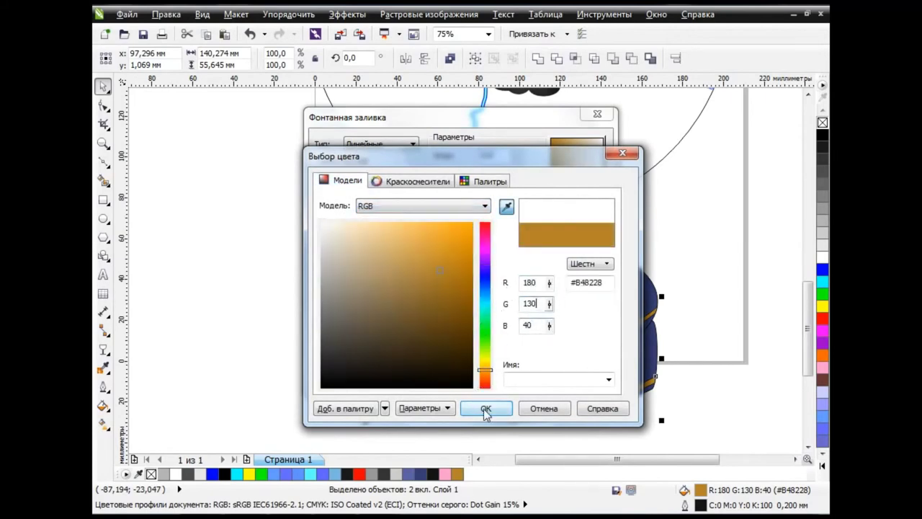
pyautogui.click(485, 408)
# Set the gradient end to gold, add a 27% stop and a light tan 50% stop.
pyautogui.click(521, 322)
pyautogui.click(343, 181)
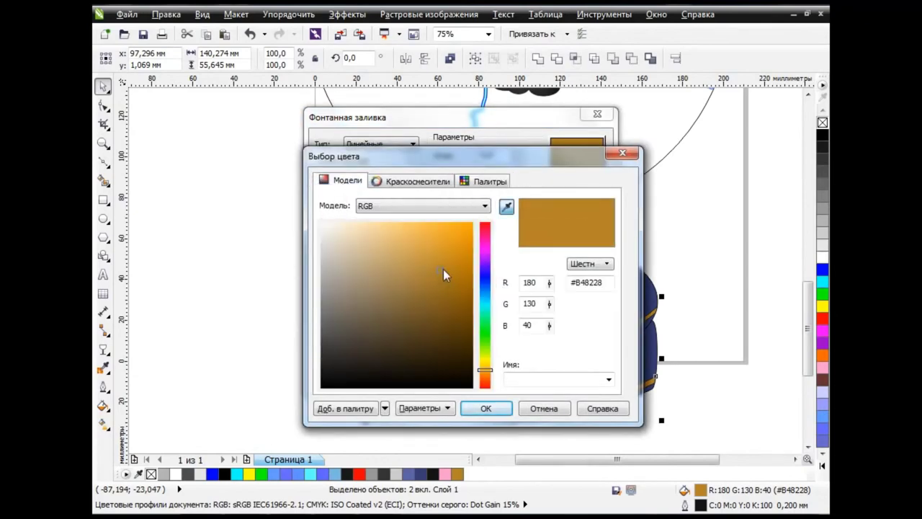
pyautogui.moveTo(443, 270); pyautogui.dragTo(339, 251)
pyautogui.click(487, 401)
pyautogui.doubleClick(371, 286)
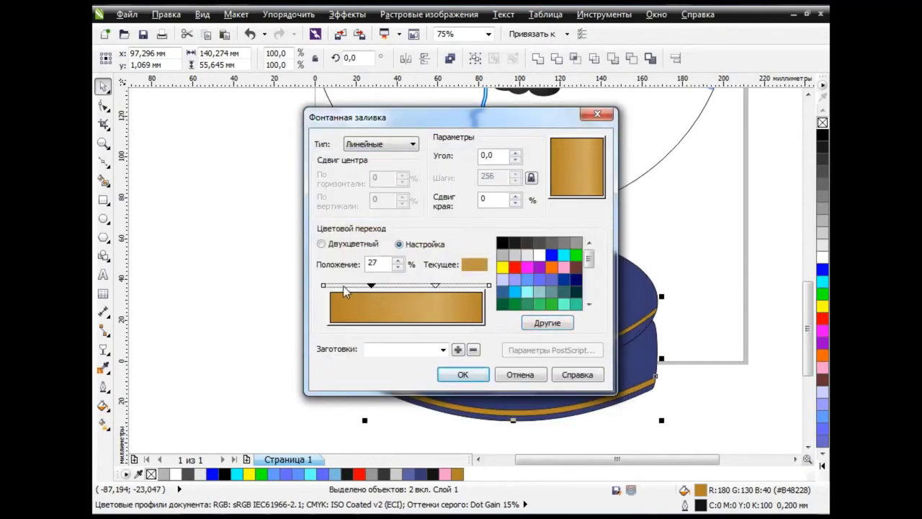
pyautogui.click(344, 290)
pyautogui.doubleClick(406, 287)
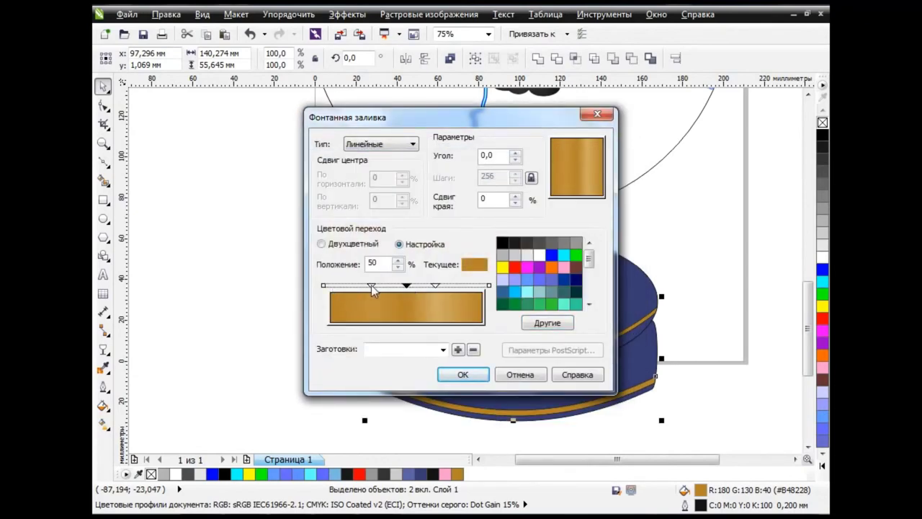
pyautogui.click(547, 323)
pyautogui.click(368, 238)
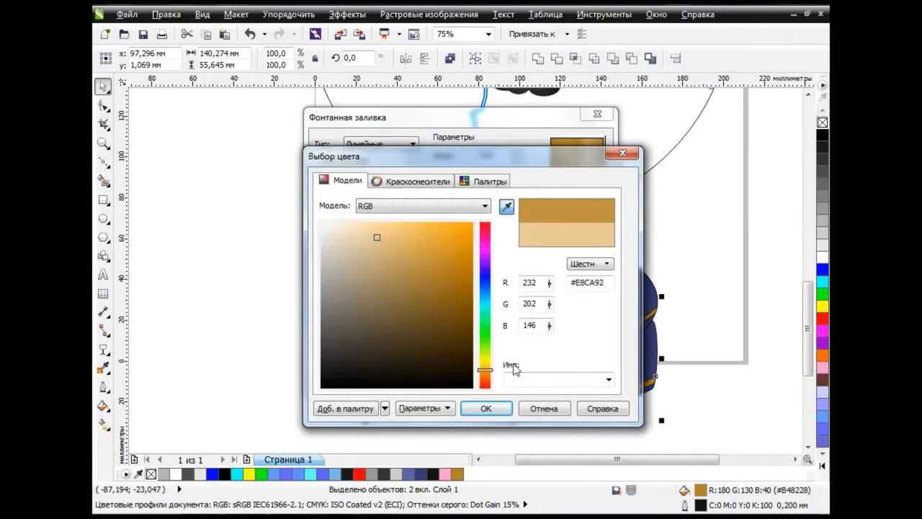
pyautogui.click(477, 409)
# Add a light tan highlight near 69% and a stop near 29%, then apply the gradient.
pyautogui.doubleClick(436, 287)
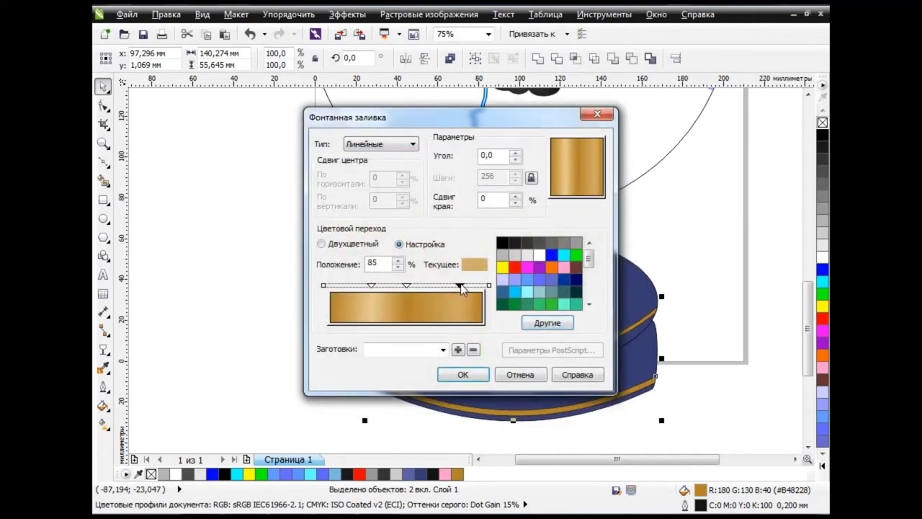
pyautogui.click(547, 322)
pyautogui.click(381, 232)
pyautogui.click(485, 408)
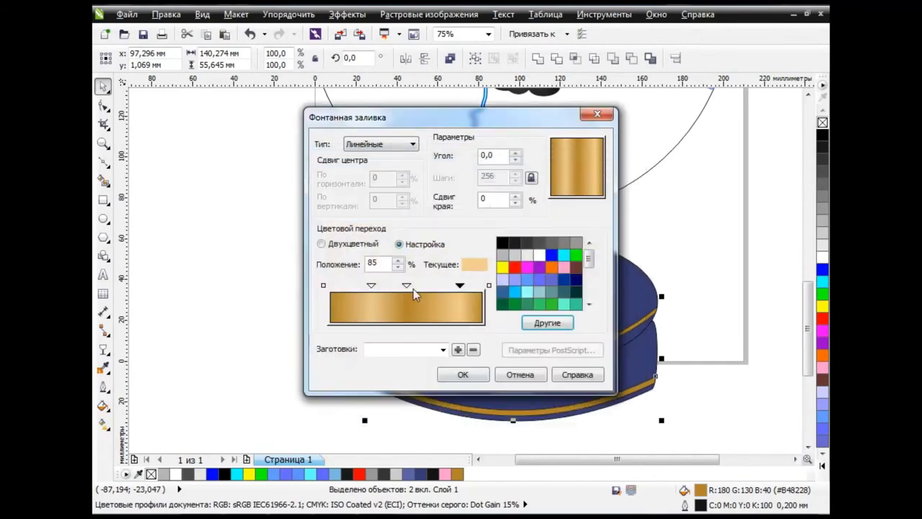
pyautogui.doubleClick(374, 286)
pyautogui.click(460, 287)
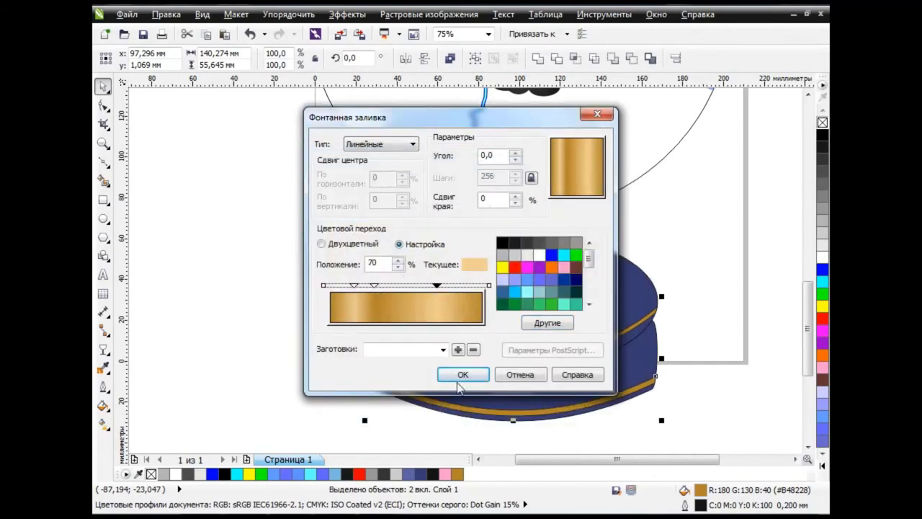
pyautogui.click(463, 375)
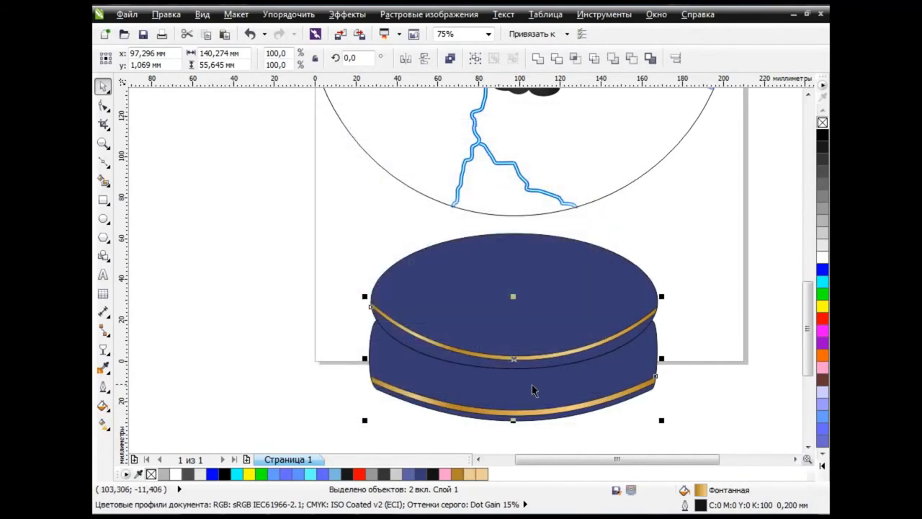
pyautogui.click(611, 365)
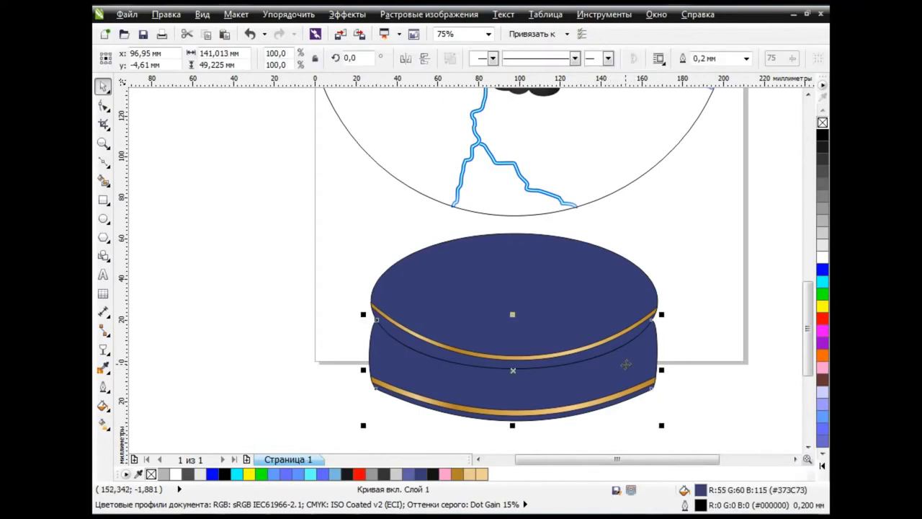
# Give the lower body a custom fountain fill starting with navy RGB 55, 60, 115.
pyautogui.click(103, 405)
pyautogui.click(173, 319)
pyautogui.click(398, 245)
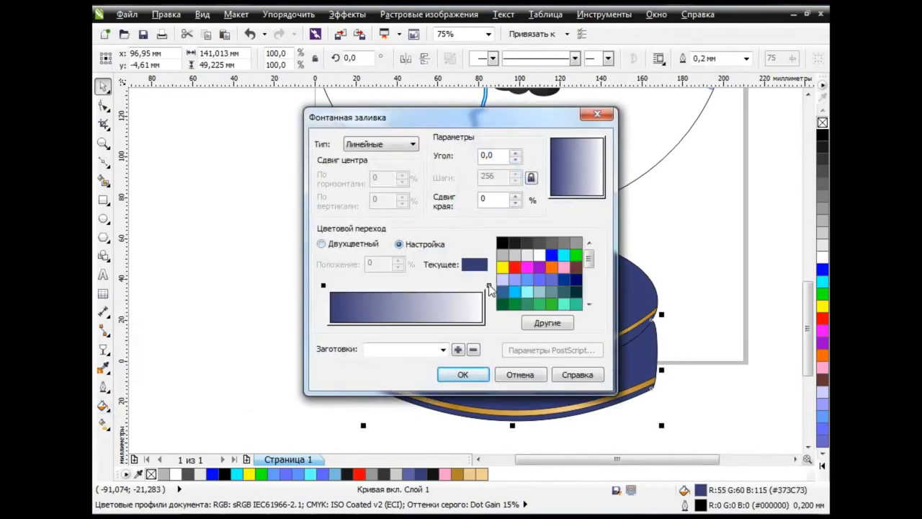
pyautogui.click(536, 322)
pyautogui.click(484, 206)
pyautogui.click(389, 231)
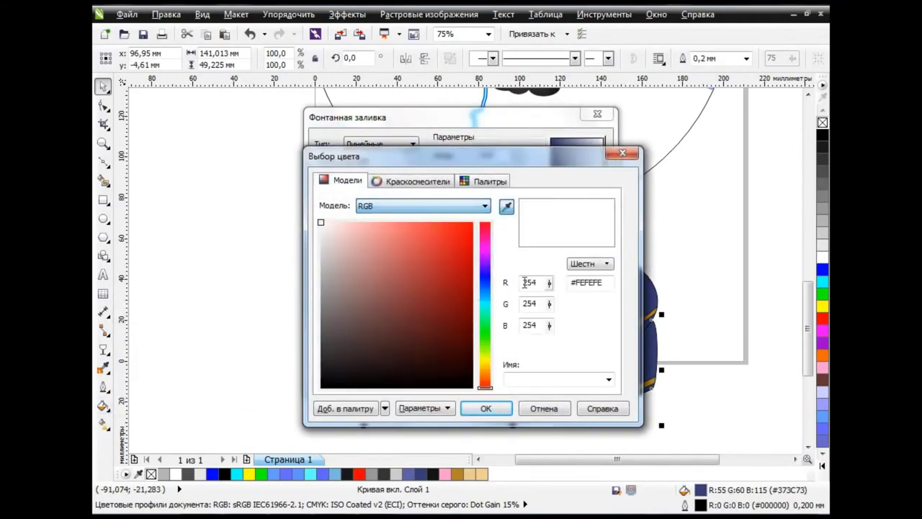
pyautogui.write('55')
pyautogui.press('Tab')
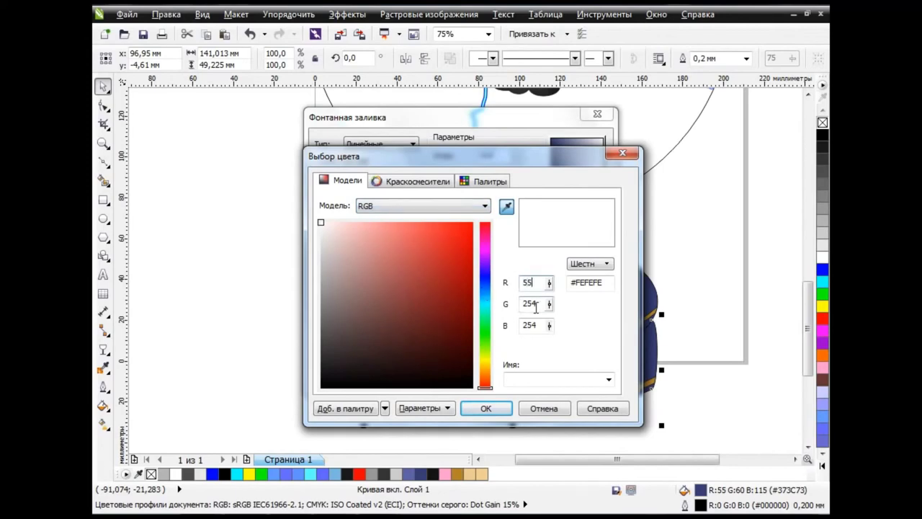
pyautogui.write('60')
pyautogui.click(542, 324)
pyautogui.write('115')
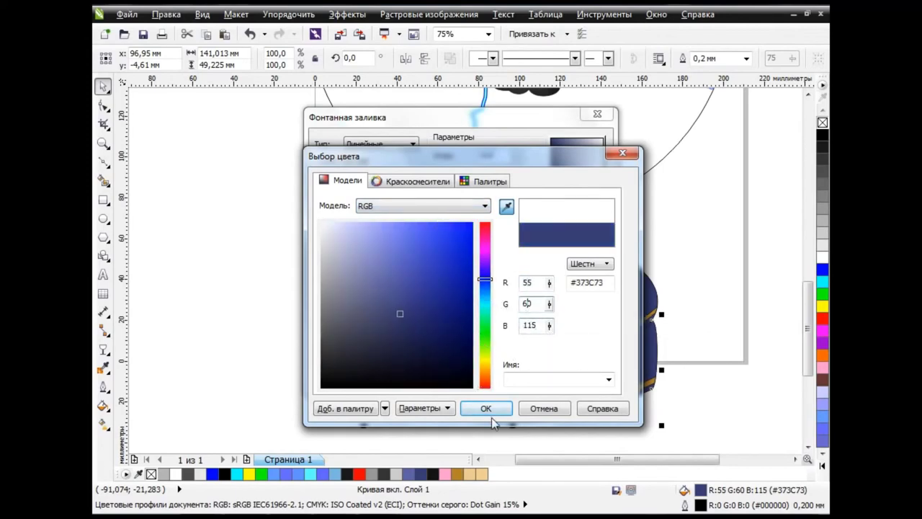
pyautogui.click(484, 407)
# Add a gradient stop at about 24% and make the 80% stop light blue.
pyautogui.doubleClick(365, 285)
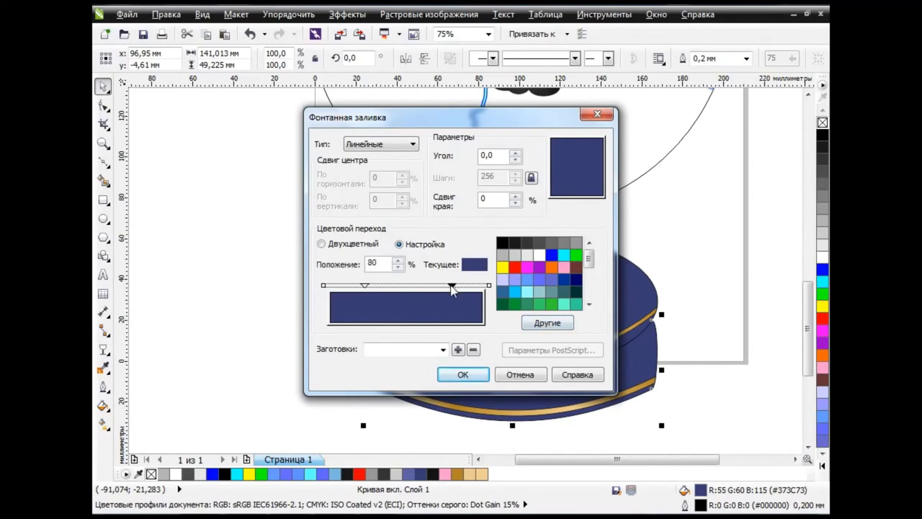
pyautogui.moveTo(349, 286); pyautogui.dragTo(366, 286)
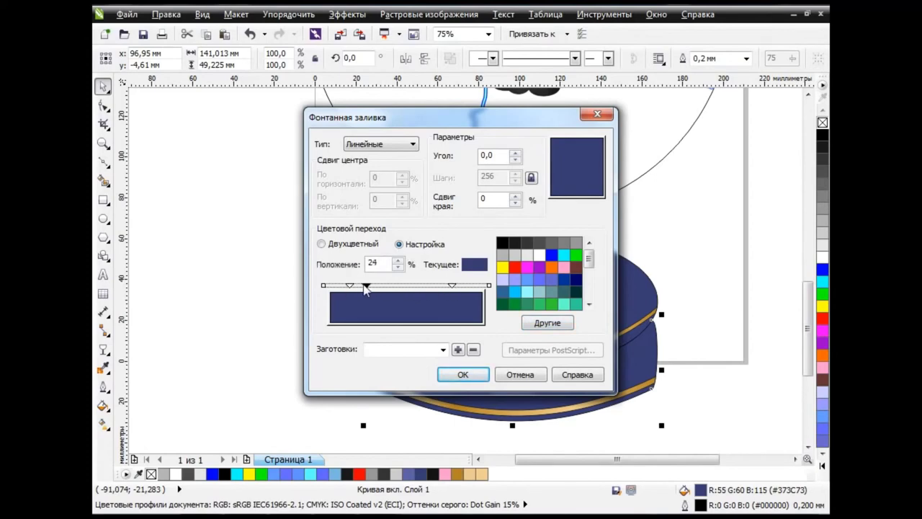
pyautogui.click(451, 285)
pyautogui.click(548, 323)
pyautogui.click(335, 181)
pyautogui.click(382, 235)
# Set the 13% stop to light blue 148, 155, 232 and apply the gradient.
pyautogui.click(481, 407)
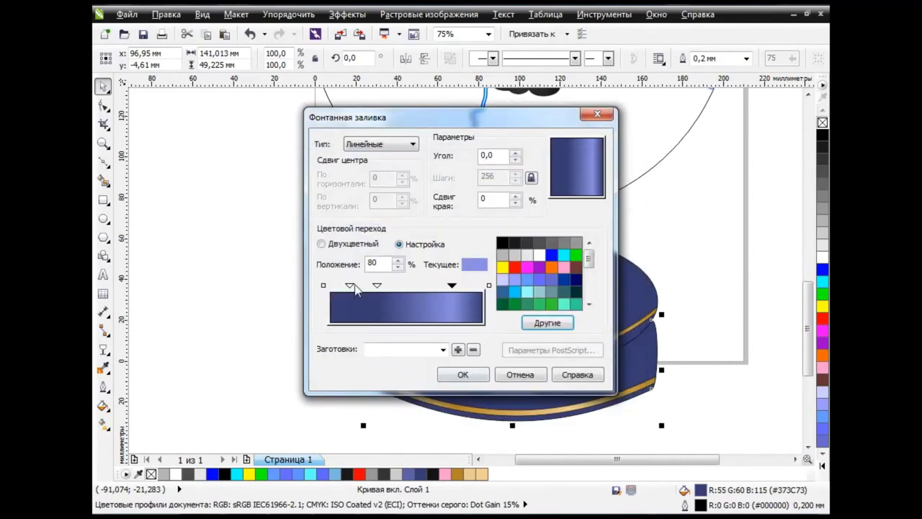
pyautogui.click(350, 285)
pyautogui.click(547, 322)
pyautogui.click(339, 182)
pyautogui.click(360, 233)
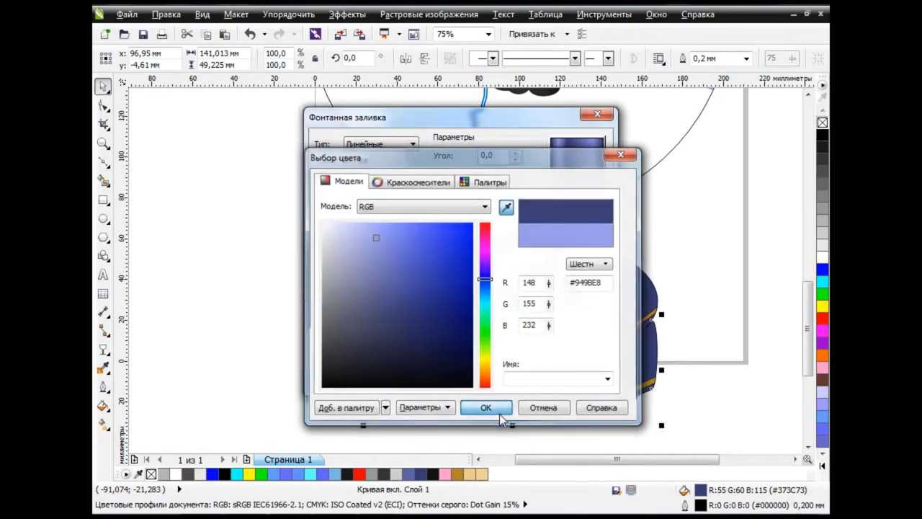
pyautogui.click(499, 409)
pyautogui.click(497, 393)
pyautogui.click(713, 343)
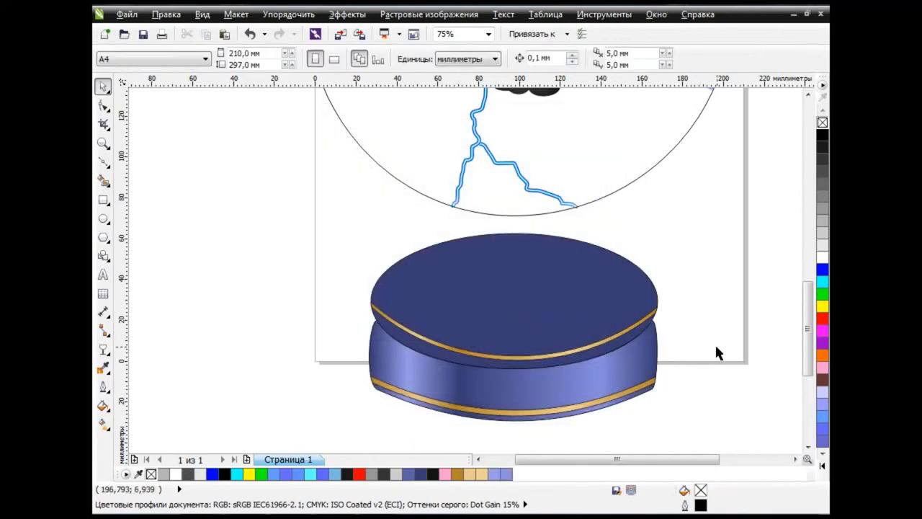
pyautogui.click(627, 316)
# Duplicate the top ellipse, nudge the copy upward and leave it unfilled.
pyautogui.click(205, 34)
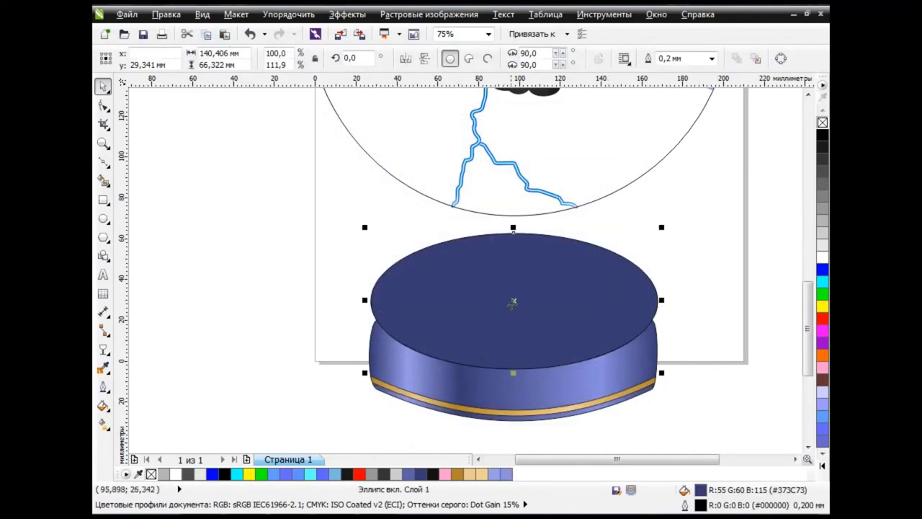
pyautogui.moveTo(513, 303); pyautogui.dragTo(517, 274)
pyautogui.click(822, 257)
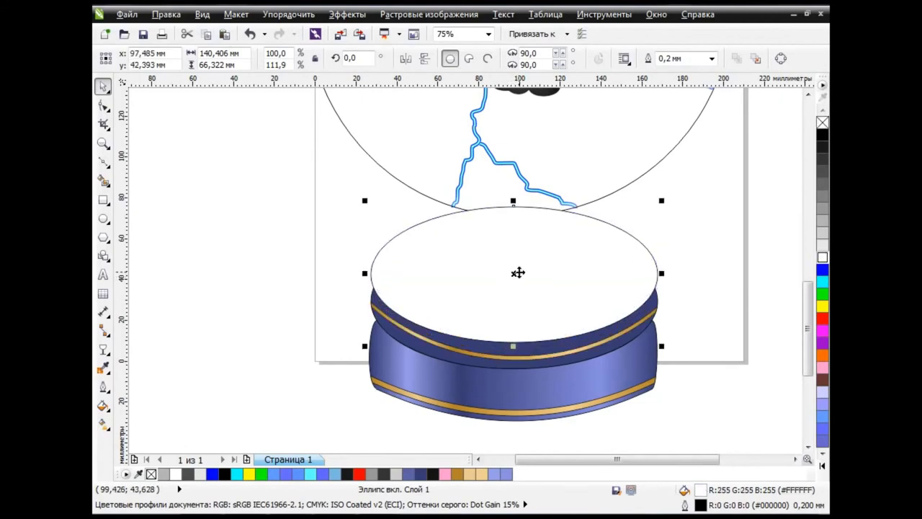
pyautogui.click(822, 123)
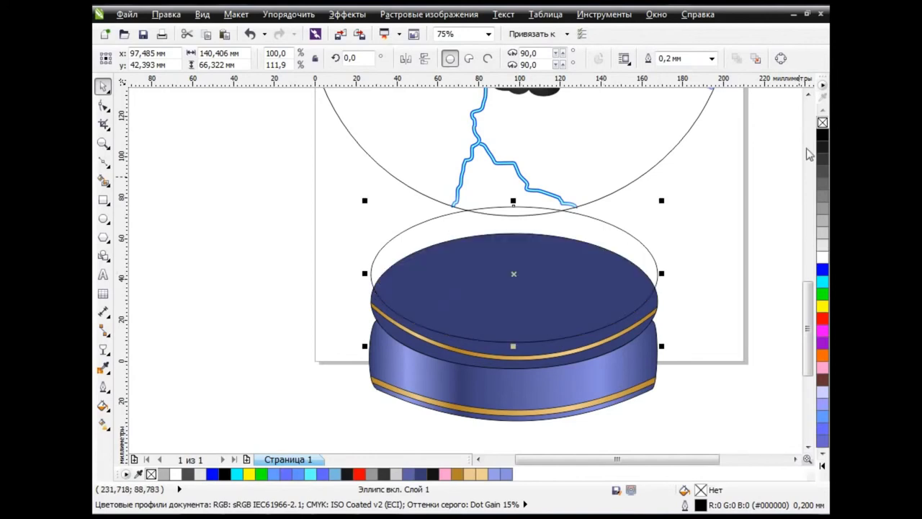
# Delete the upper gold band, smart-fill the area between the ellipses, and remove the outline ellipse.
pyautogui.click(266, 299)
pyautogui.click(473, 355)
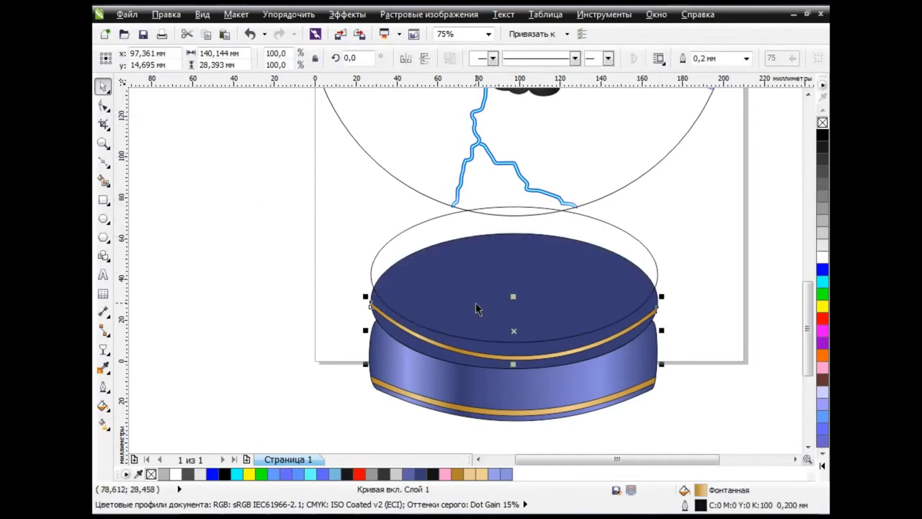
pyautogui.press('Delete')
pyautogui.click(103, 180)
pyautogui.click(434, 339)
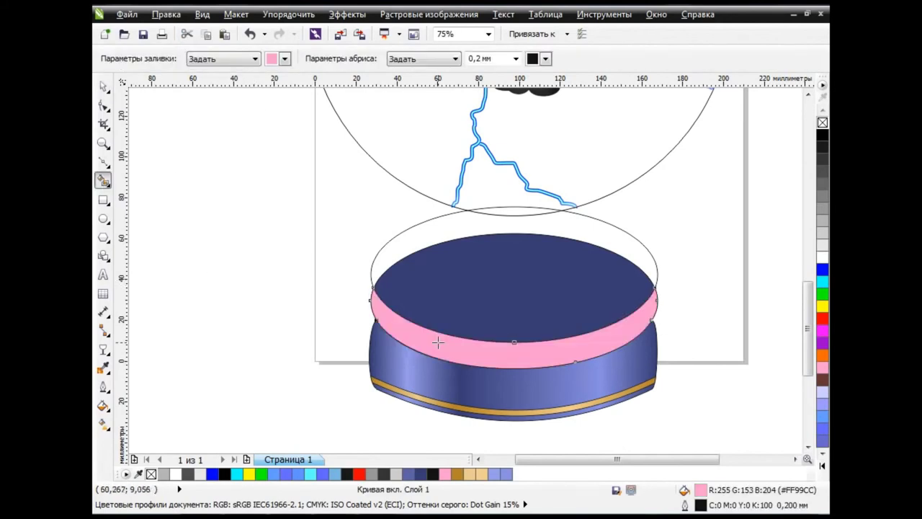
pyautogui.press('space')
pyautogui.click(417, 236)
pyautogui.click(416, 236)
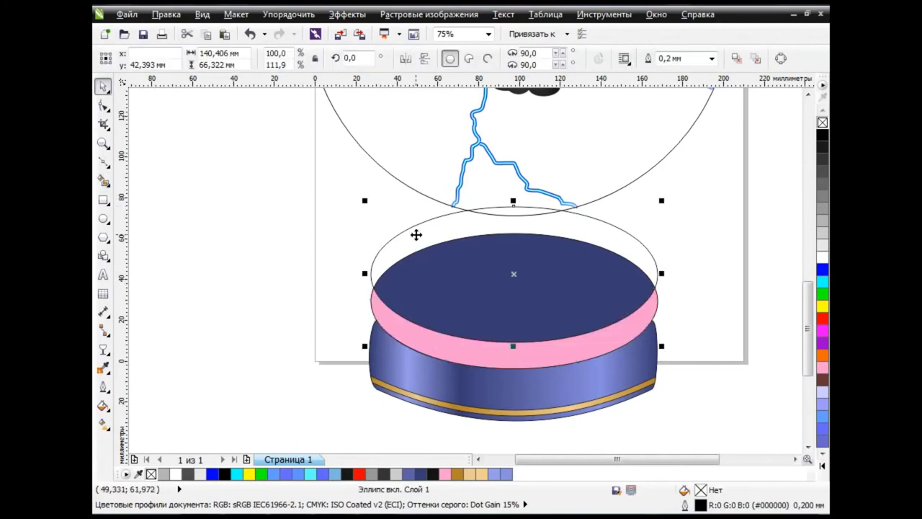
pyautogui.press('Delete')
# Copy the stand body's blue gradient fill onto the new ring.
pyautogui.click(224, 35)
pyautogui.click(166, 14)
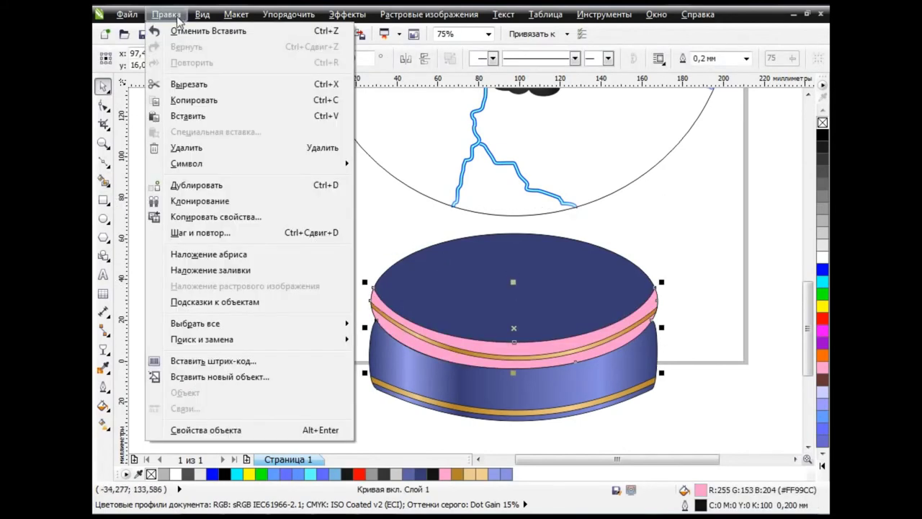
pyautogui.click(229, 214)
pyautogui.press('Return')
pyautogui.click(442, 395)
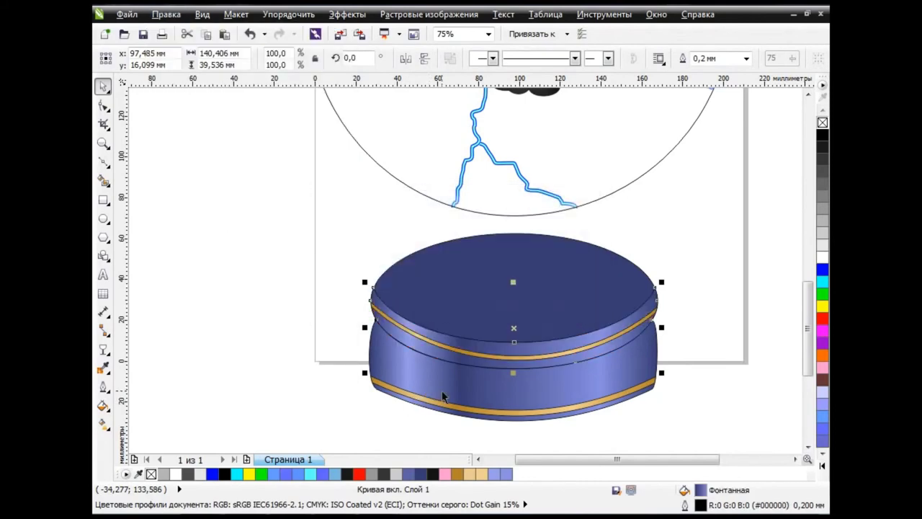
# Reshape the ring's gradient by dragging its Interactive Fill handles.
pyautogui.click(104, 425)
pyautogui.moveTo(407, 327); pyautogui.dragTo(481, 325)
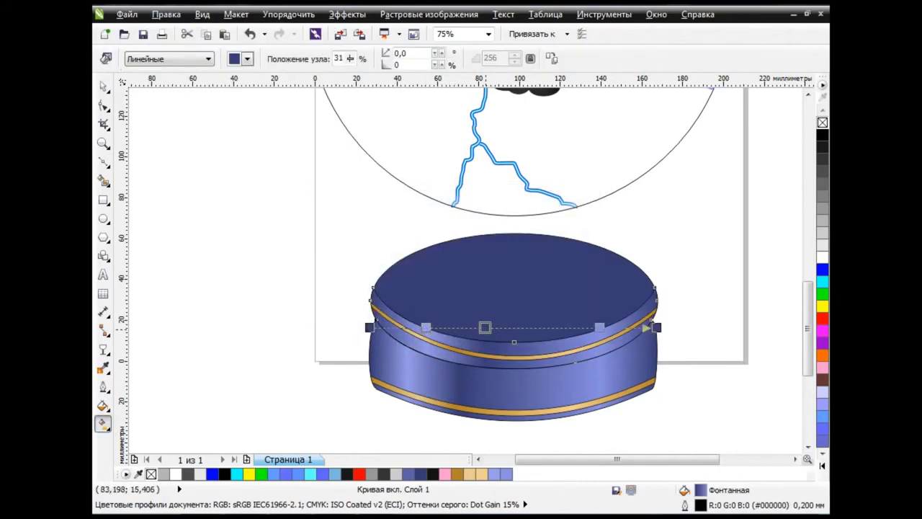
pyautogui.moveTo(599, 327); pyautogui.dragTo(582, 325)
pyautogui.moveTo(656, 327); pyautogui.dragTo(640, 324)
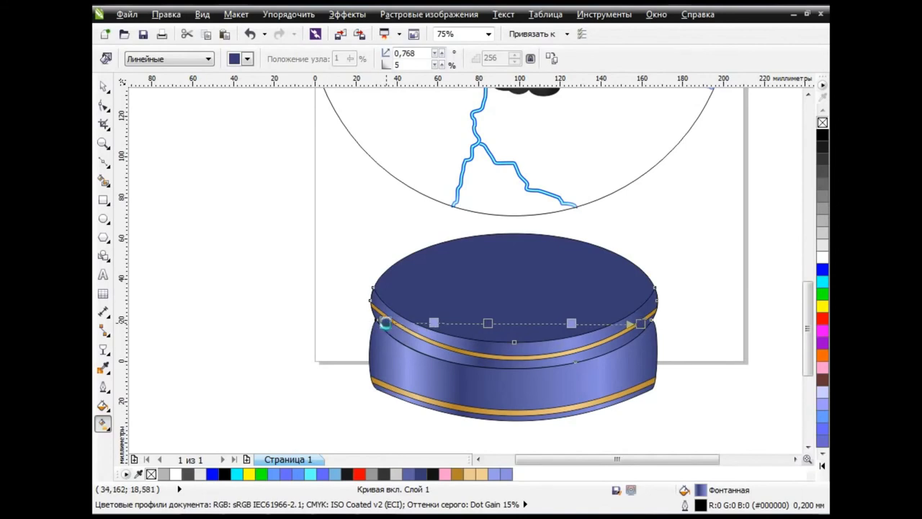
pyautogui.moveTo(369, 327); pyautogui.dragTo(375, 319)
# Group all five stand pieces together.
pyautogui.press('space')
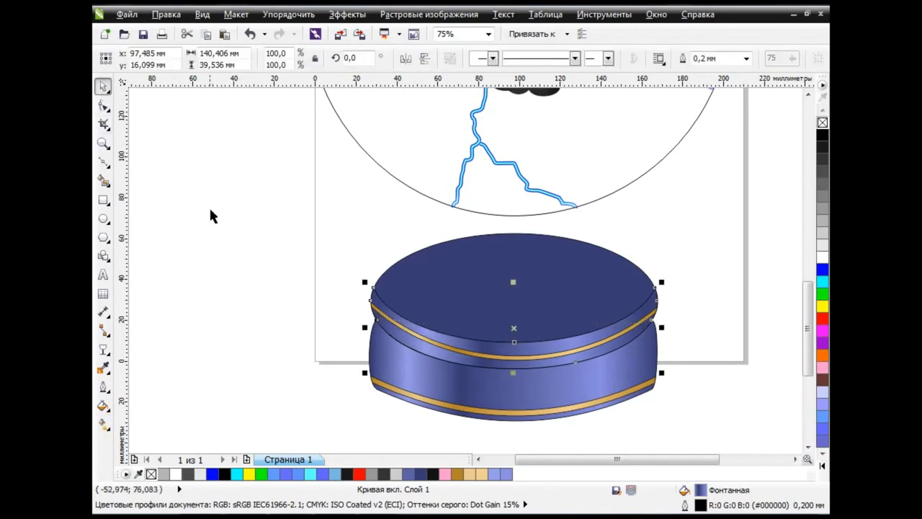
pyautogui.moveTo(310, 212); pyautogui.dragTo(670, 433)
pyautogui.click(473, 59)
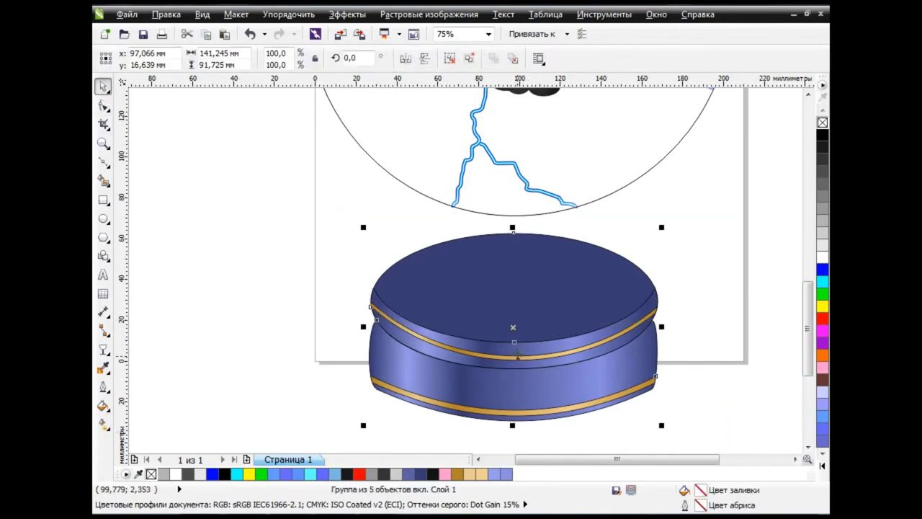
# Move the stand up beneath the globe and send it behind the globe and lightning.
pyautogui.moveTo(513, 327); pyautogui.dragTo(514, 206)
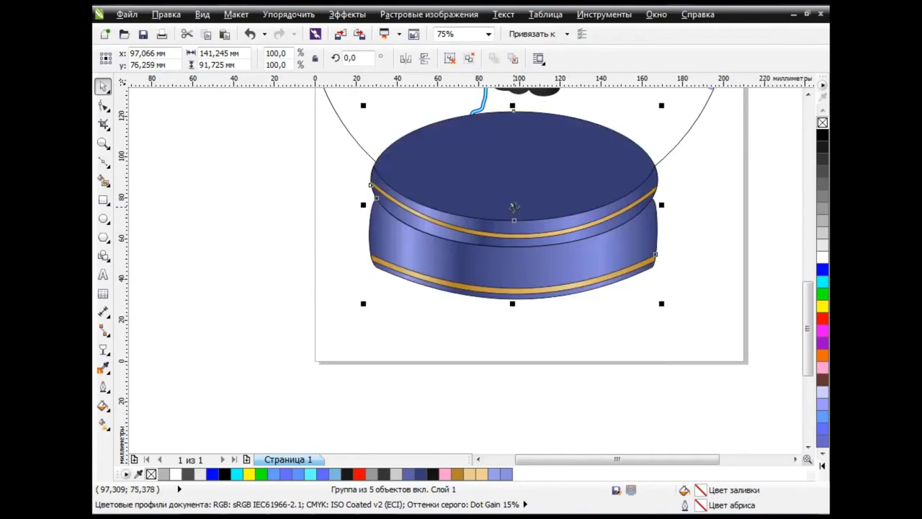
pyautogui.hotkey('shift', 'pagedown')
pyautogui.press('Escape')
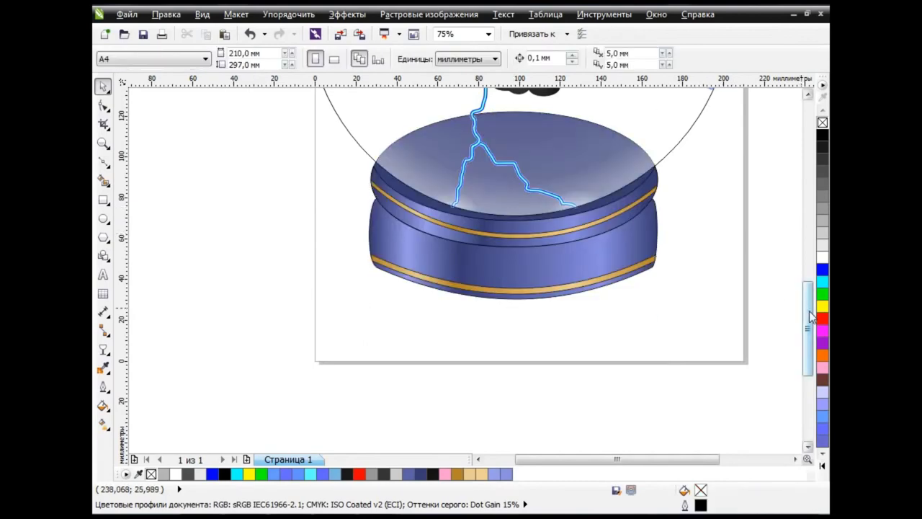
pyautogui.scroll(3, 808, 281)
pyautogui.scroll(-3, 673, 258)
pyautogui.scroll(2, 673, 258)
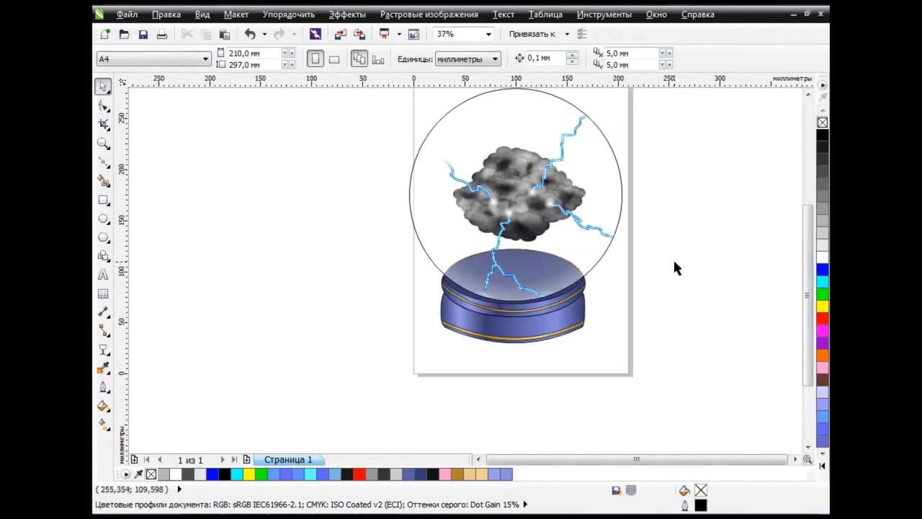
pyautogui.click(795, 459)
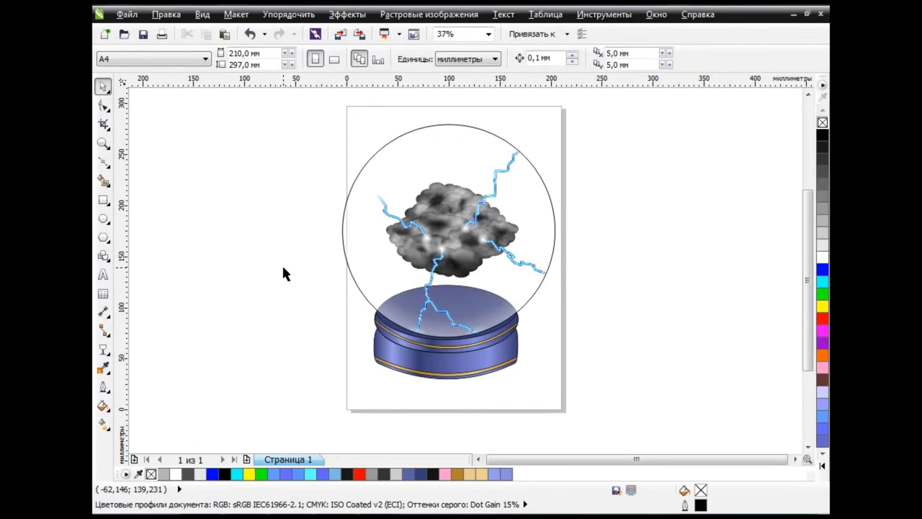
pyautogui.click(433, 152)
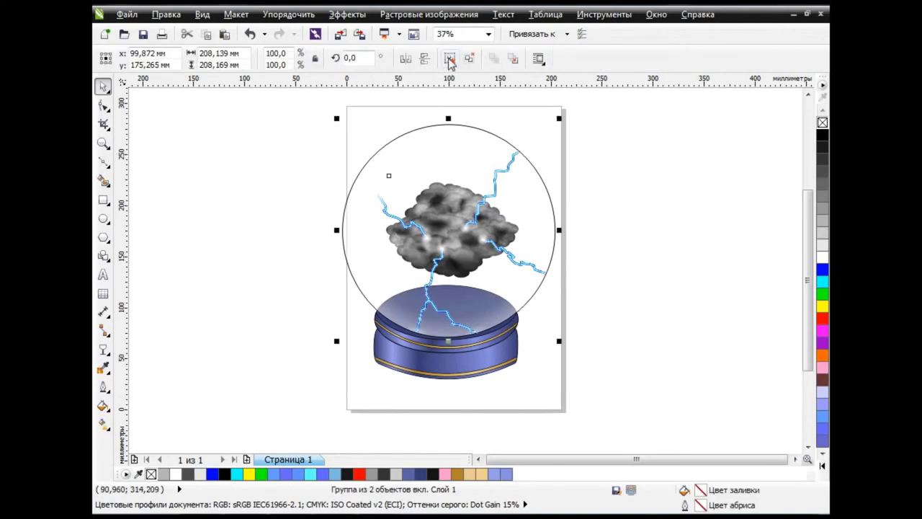
# Drop a copy of the globe and stand to the right and select its glass circle.
pyautogui.moveTo(320, 108); pyautogui.dragTo(628, 422)
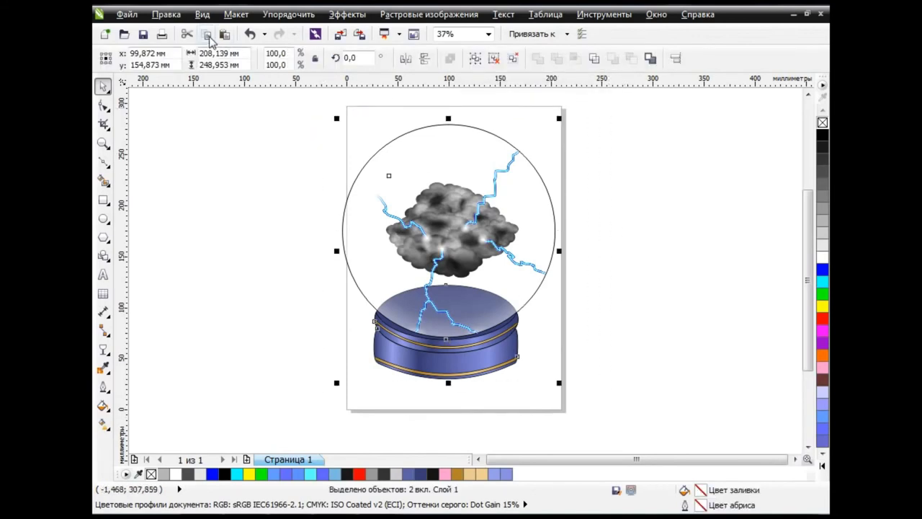
pyautogui.moveTo(436, 250); pyautogui.dragTo(661, 249)
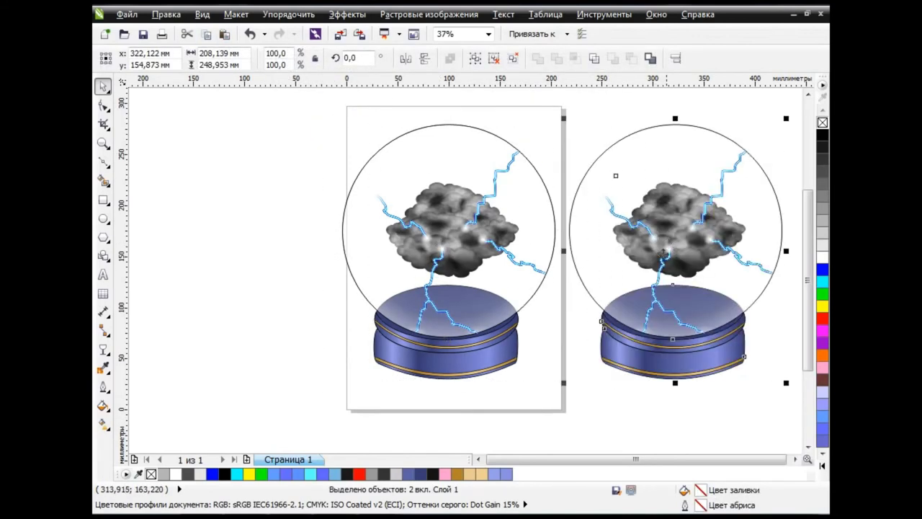
pyautogui.click(795, 459)
pyautogui.click(478, 459)
pyautogui.click(542, 151)
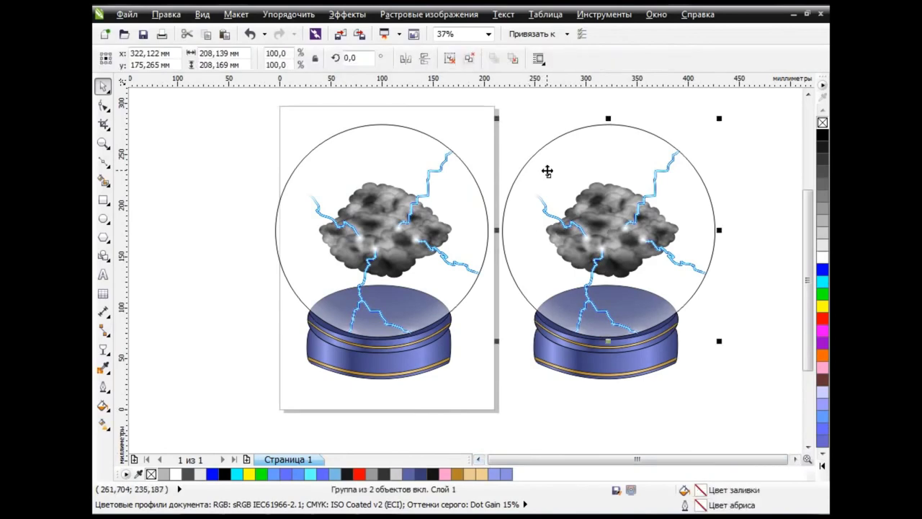
pyautogui.click(821, 257)
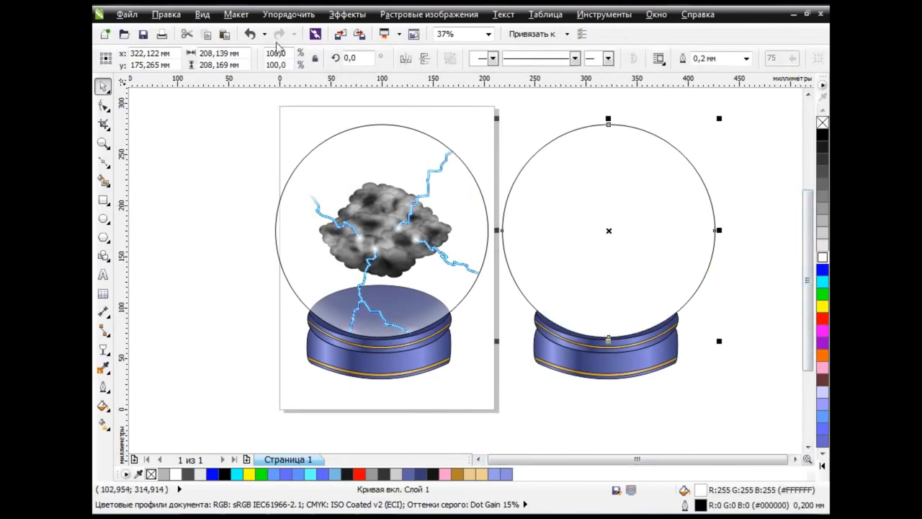
pyautogui.click(250, 34)
# Apply a Fish Eye lens to the copied globe's glass circle.
pyautogui.click(333, 15)
pyautogui.click(359, 179)
pyautogui.click(710, 152)
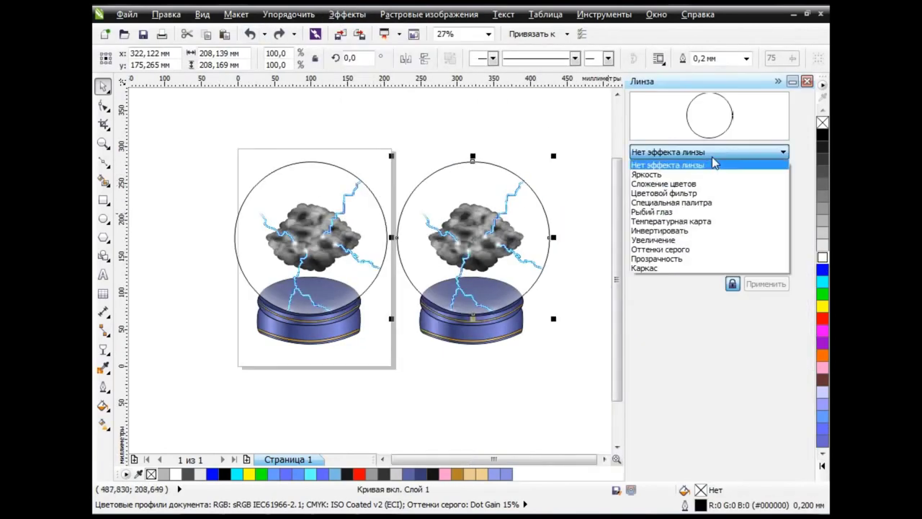
pyautogui.click(659, 214)
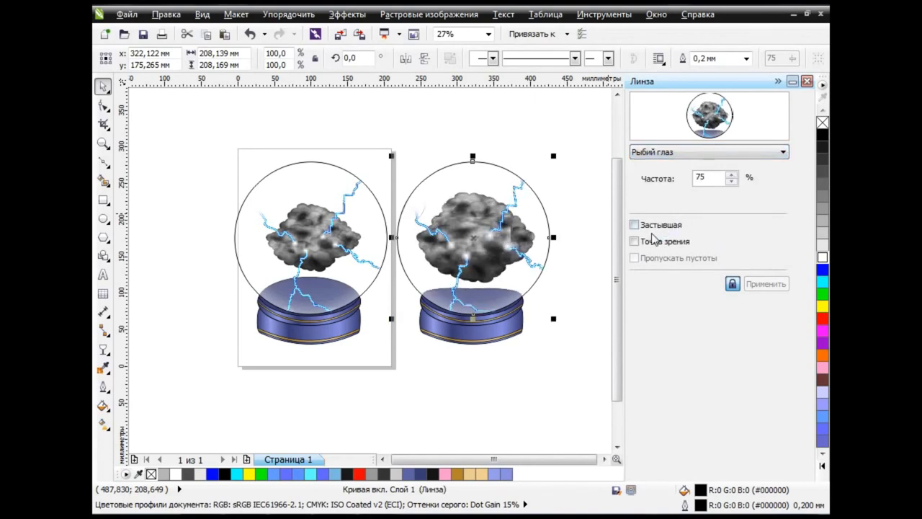
pyautogui.click(807, 81)
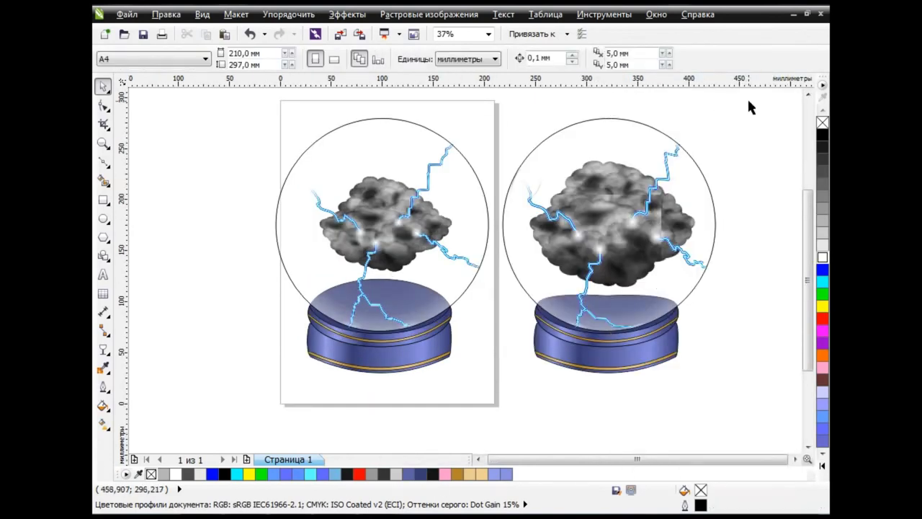
# Group the left globe's parts and the right globe's parts separately.
pyautogui.moveTo(747, 98); pyautogui.dragTo(486, 407)
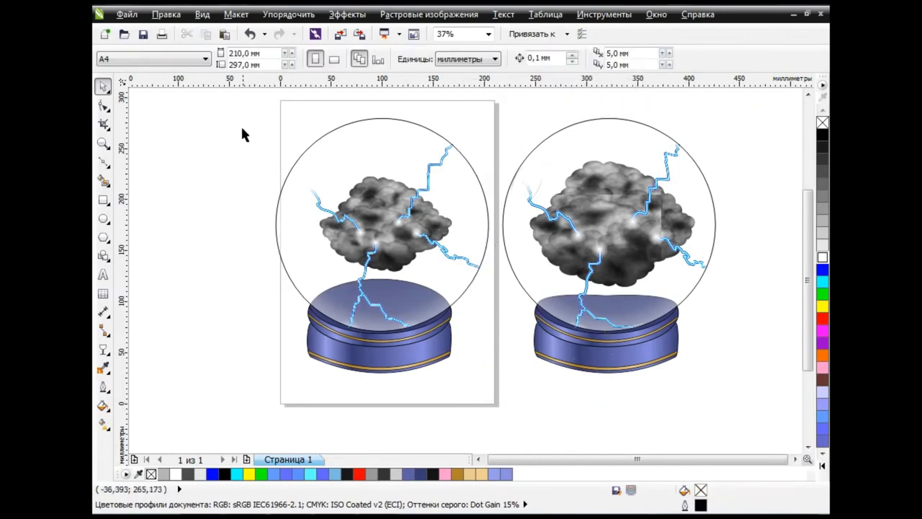
pyautogui.moveTo(242, 115); pyautogui.dragTo(511, 403)
pyautogui.click(477, 60)
pyautogui.click(768, 303)
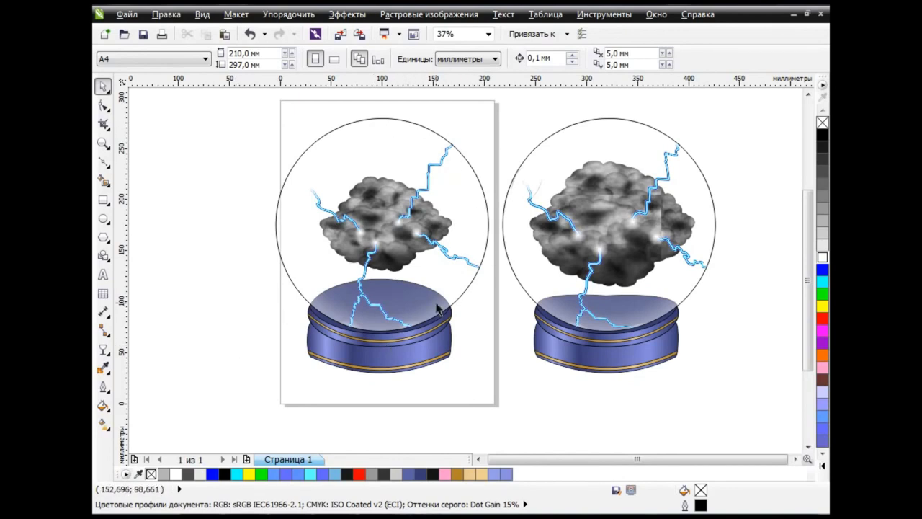
pyautogui.press('Tab')
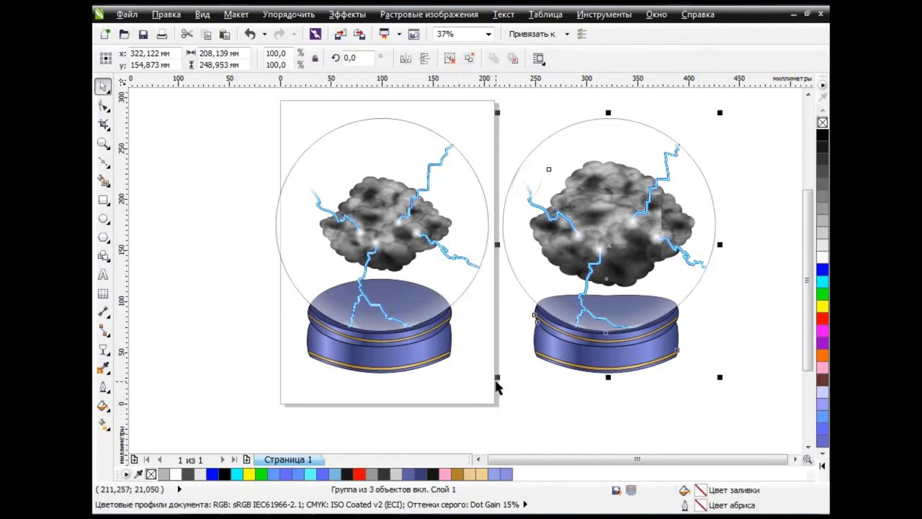
pyautogui.click(523, 408)
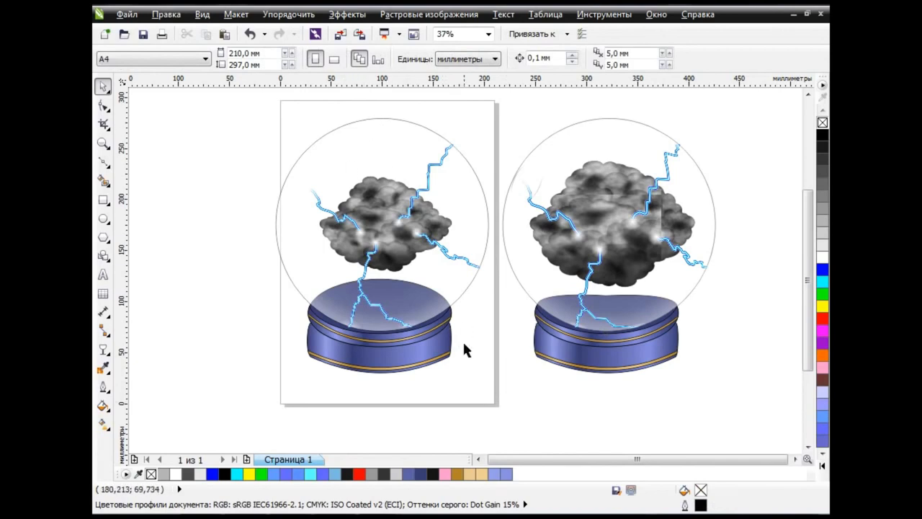
# Draw a background rectangle around both globes with a yellow-to-black radial fill.
pyautogui.click(103, 200)
pyautogui.moveTo(206, 93); pyautogui.dragTo(759, 425)
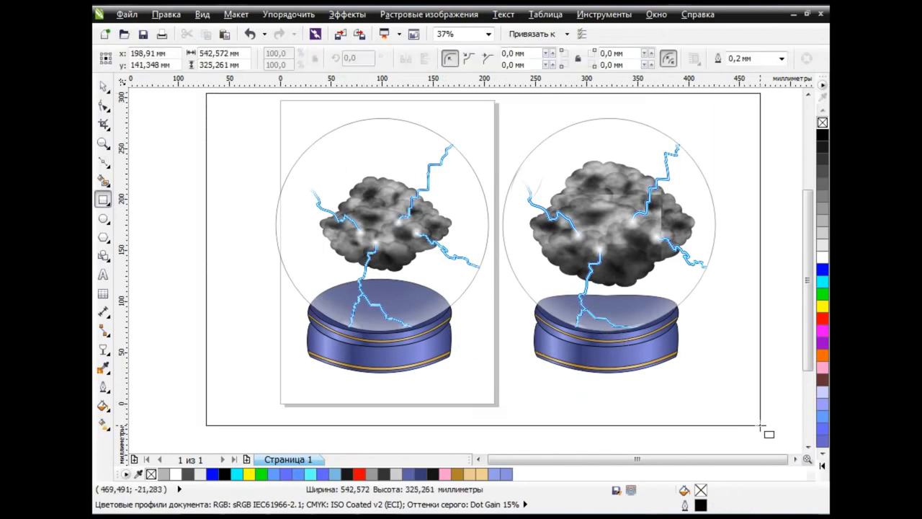
pyautogui.moveTo(776, 459); pyautogui.dragTo(785, 461)
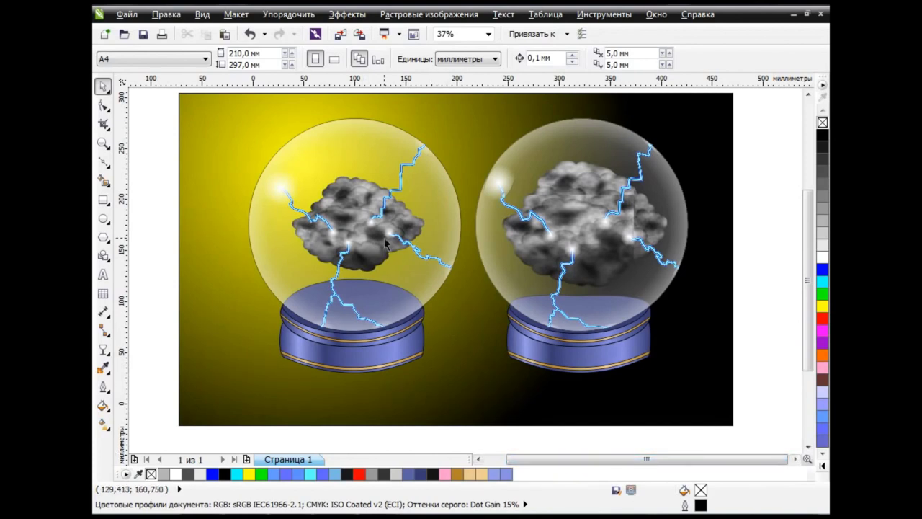
# Delete the left globe, centre the fish-eye globe on the page, and enlarge it to about 129%.
pyautogui.click(572, 200)
pyautogui.click(403, 266)
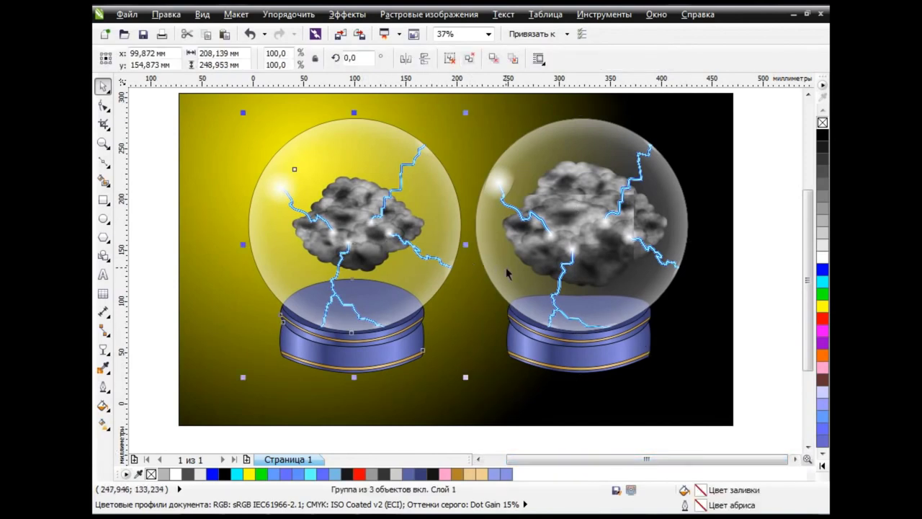
pyautogui.press('Delete')
pyautogui.click(471, 253)
pyautogui.press('p')
pyautogui.moveTo(561, 376); pyautogui.dragTo(614, 418)
pyautogui.scroll(1, 628, 346)
# Stretch the background rectangle taller behind the globe.
pyautogui.click(668, 245)
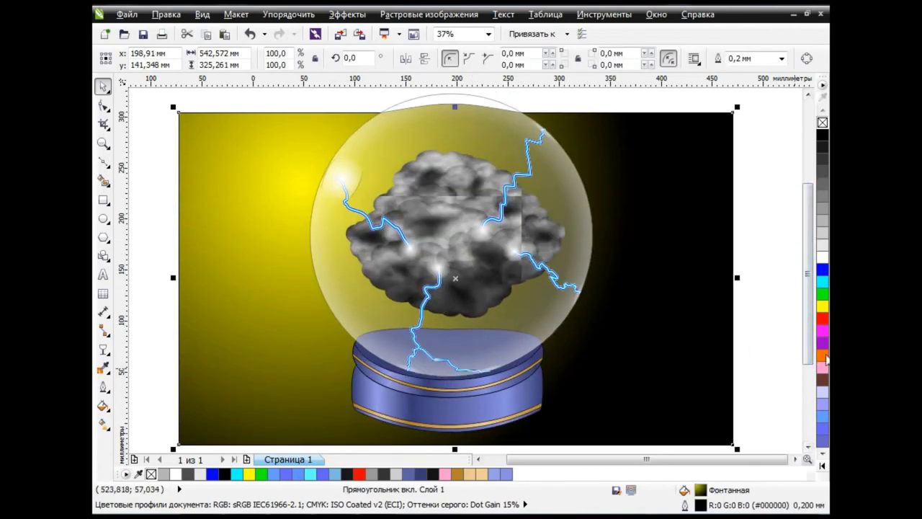
pyautogui.scroll(-2, 682, 312)
pyautogui.moveTo(610, 200); pyautogui.dragTo(610, 156)
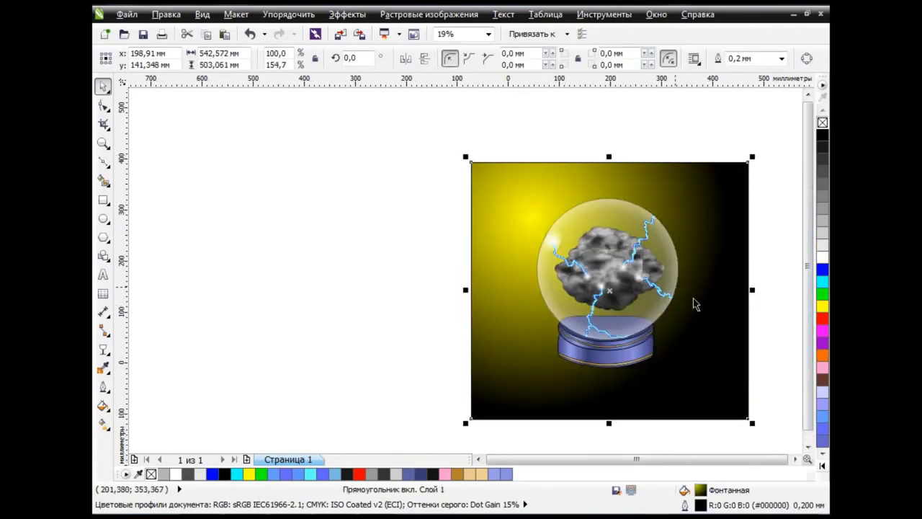
pyautogui.scroll(2, 693, 304)
pyautogui.moveTo(695, 458); pyautogui.dragTo(706, 459)
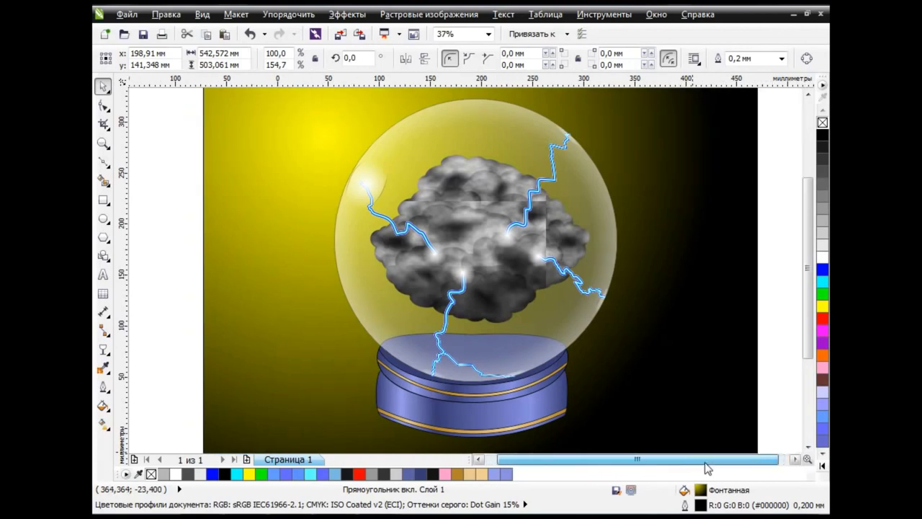
pyautogui.click(796, 351)
# Select the globe's glass lens circle and adjust it.
pyautogui.scroll(2, 382, 193)
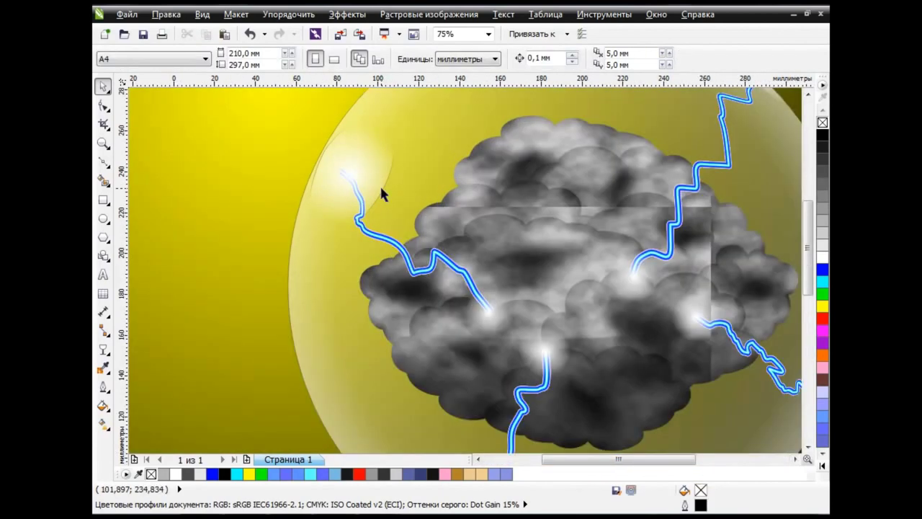
pyautogui.click(381, 190)
pyautogui.scroll(-2, 381, 190)
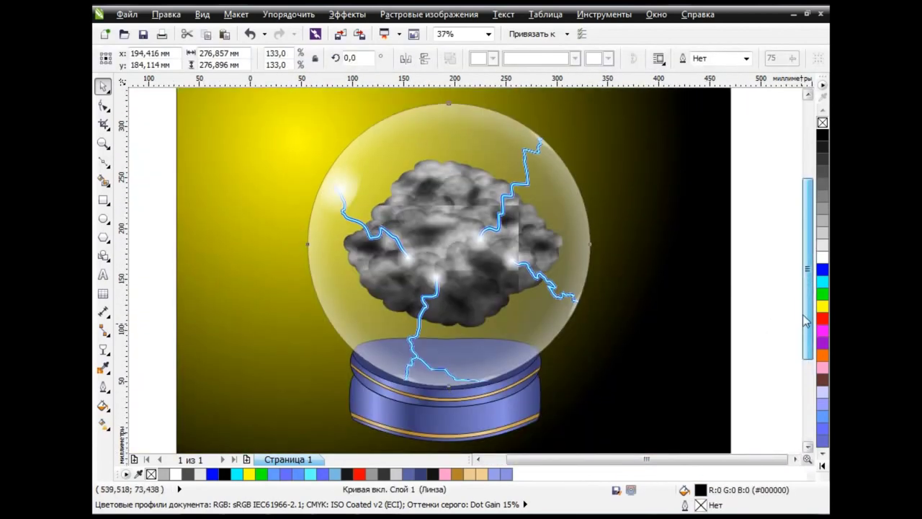
pyautogui.moveTo(560, 461); pyautogui.dragTo(555, 461)
pyautogui.click(769, 335)
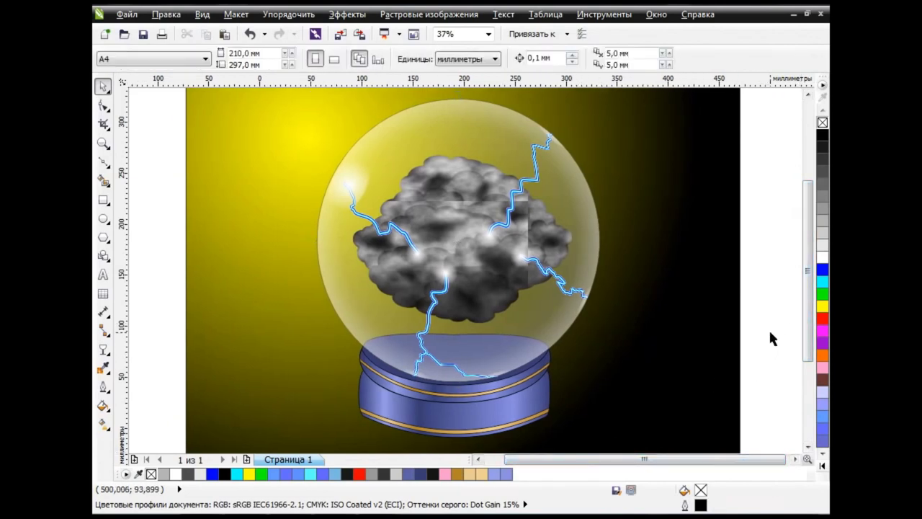
pyautogui.hscroll(1, 770, 333)
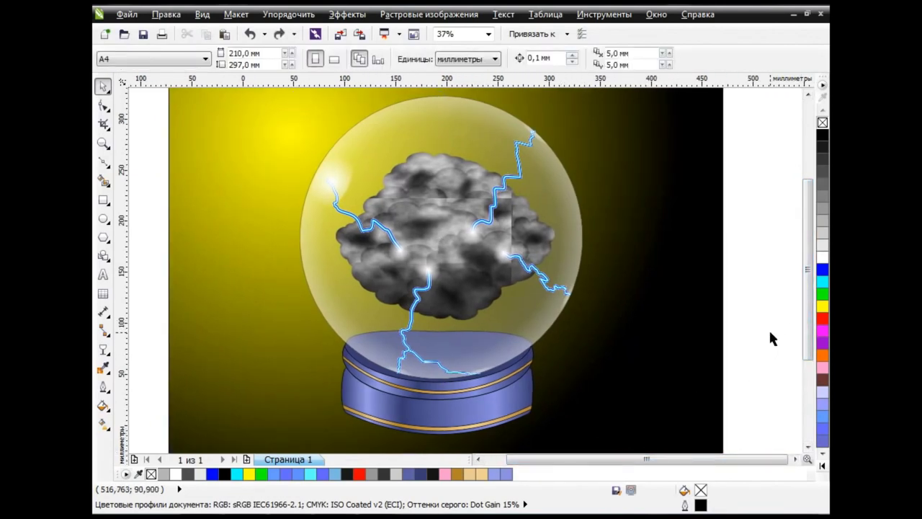